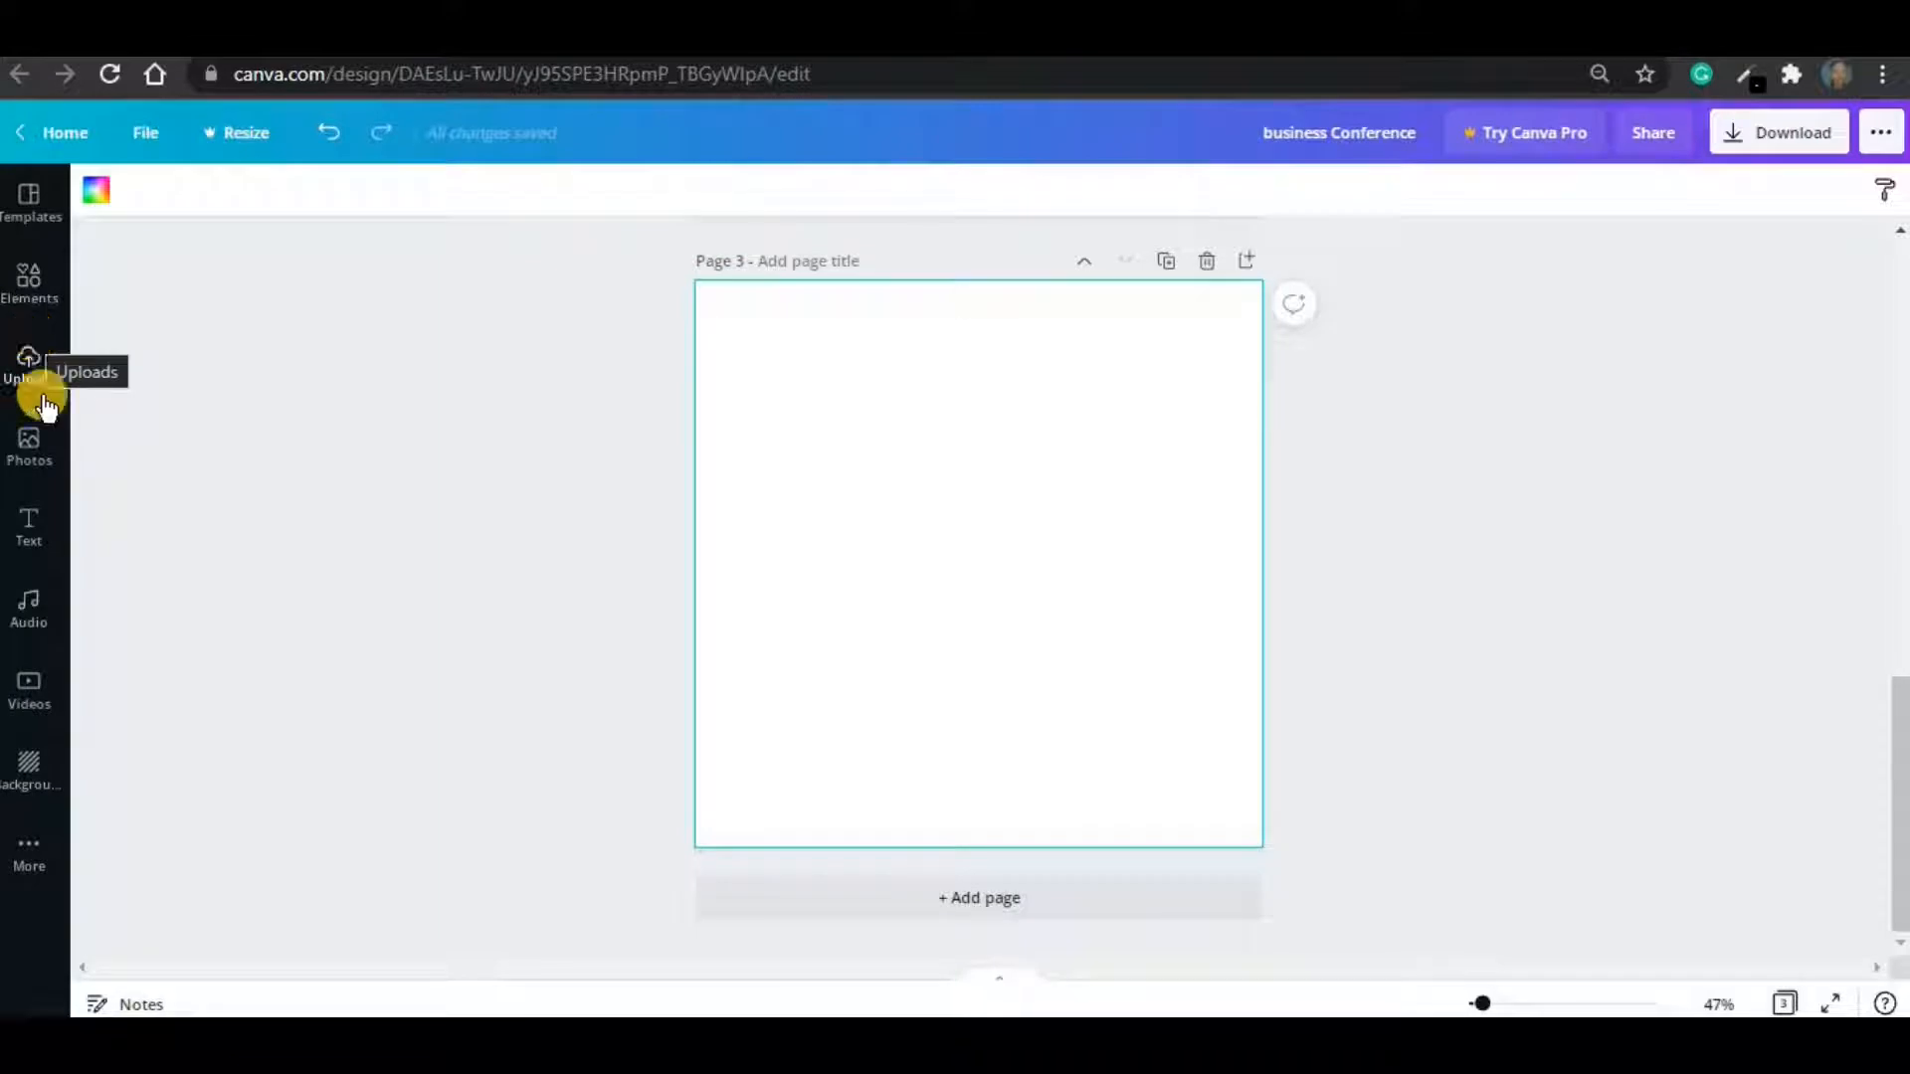
- Search the photo library for "conference" and add the photo of a seated audience with a woman raising her fist to page 3
{"action": "left_click", "coordinate": [37, 467]}
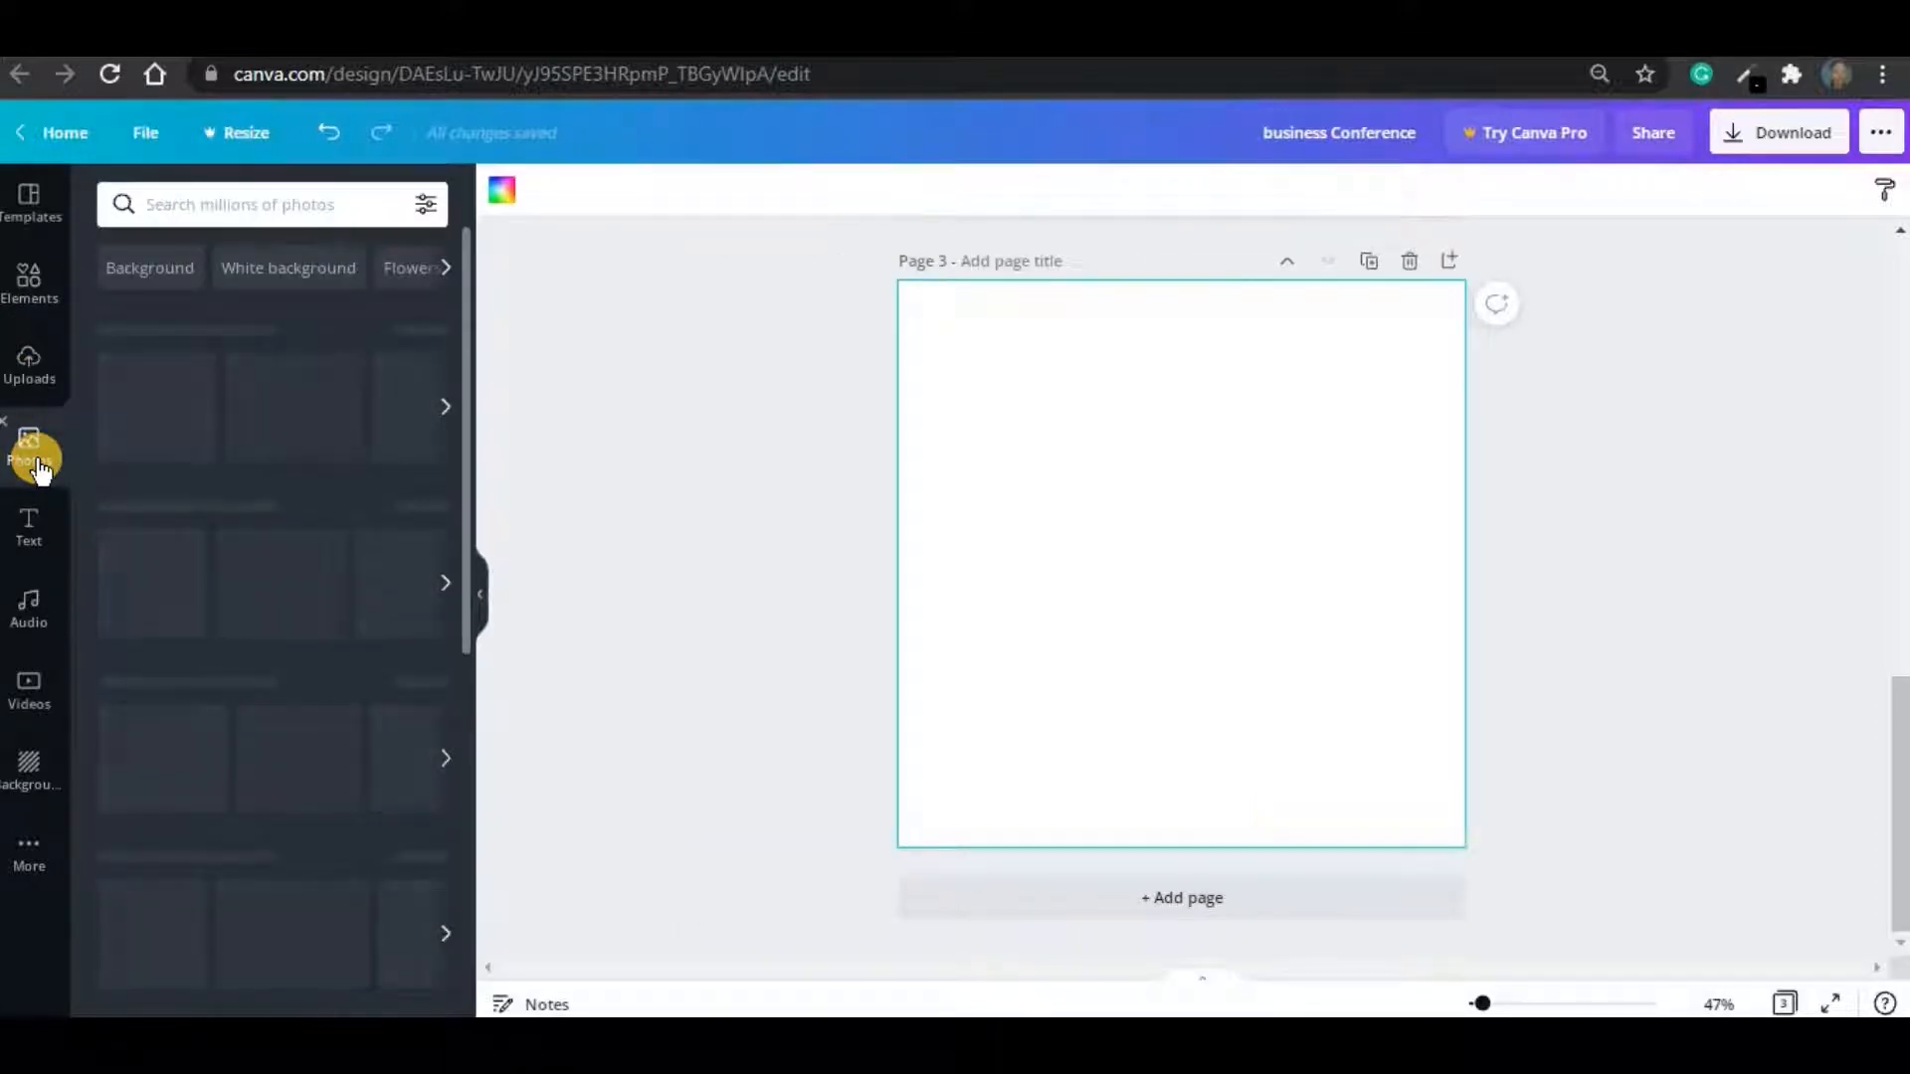
{"action": "left_click", "coordinate": [280, 205]}
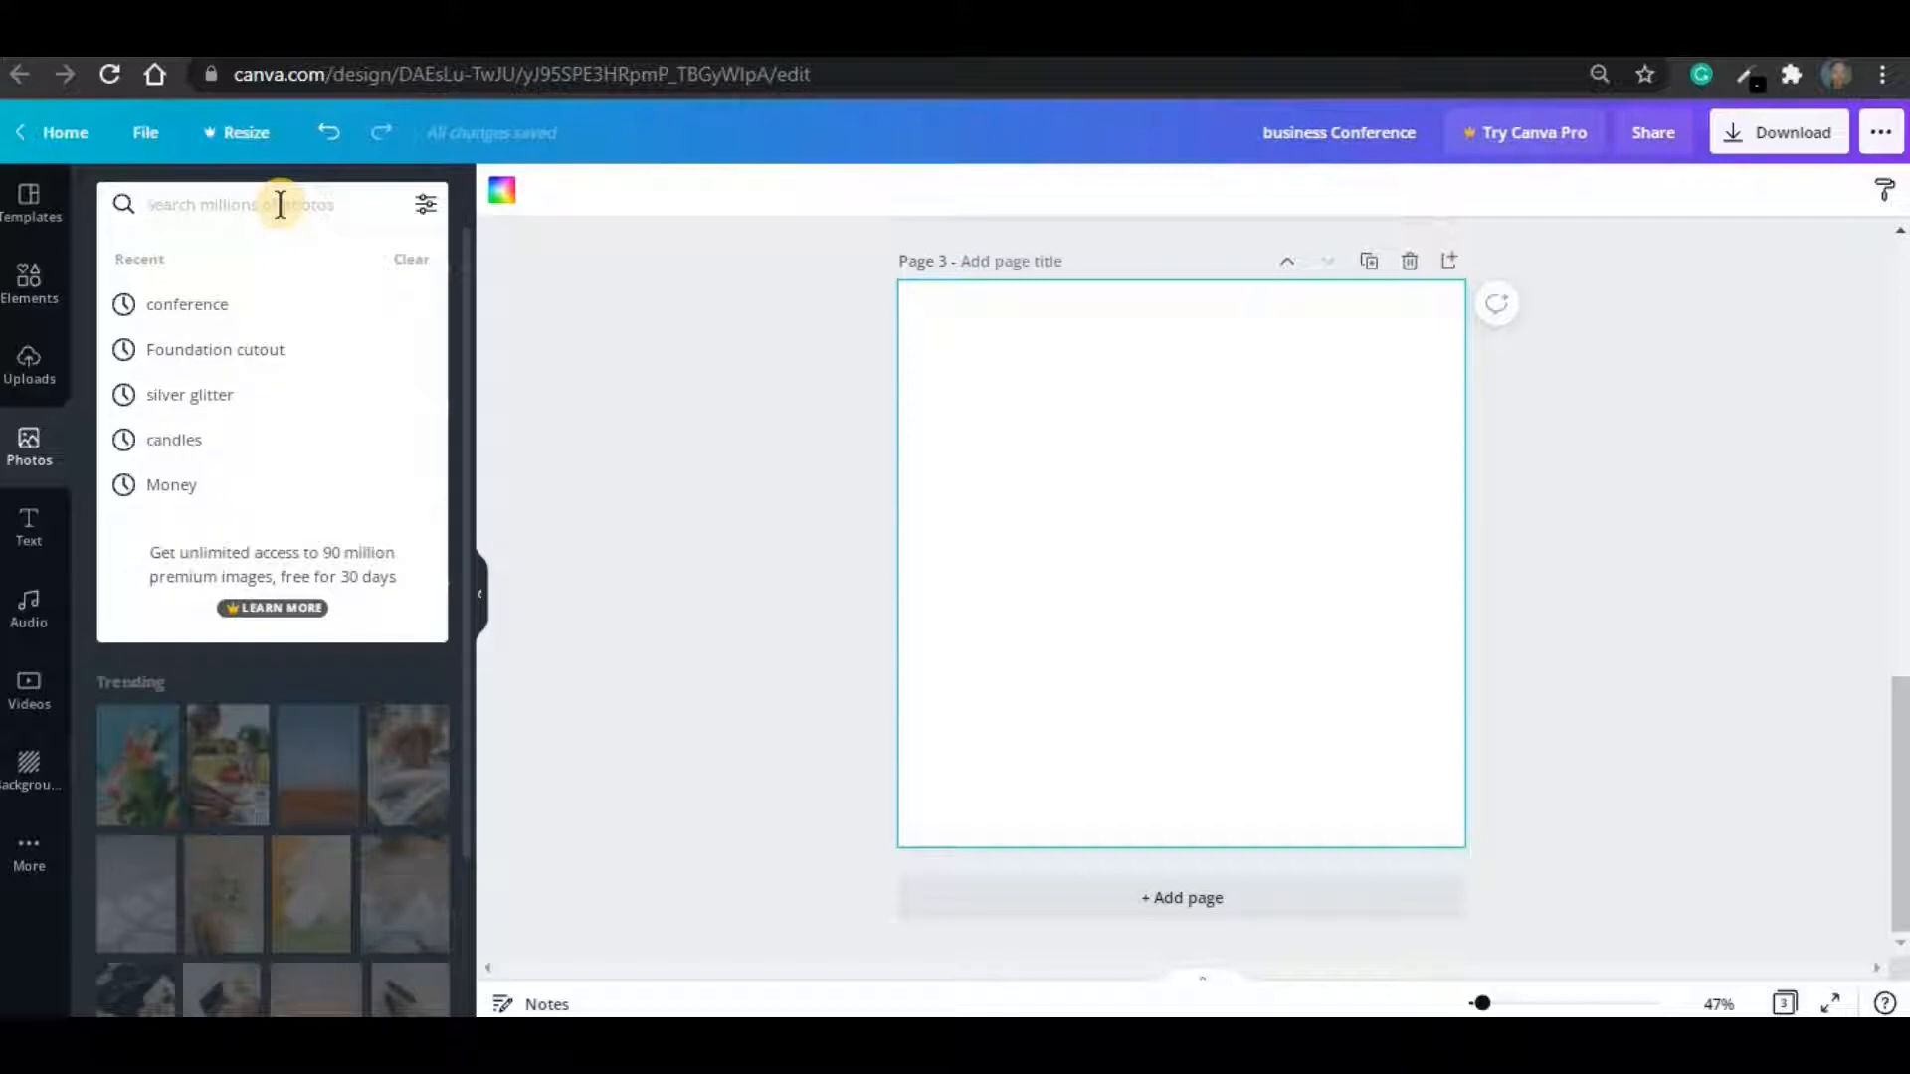
{"action": "type", "text": "confere"}
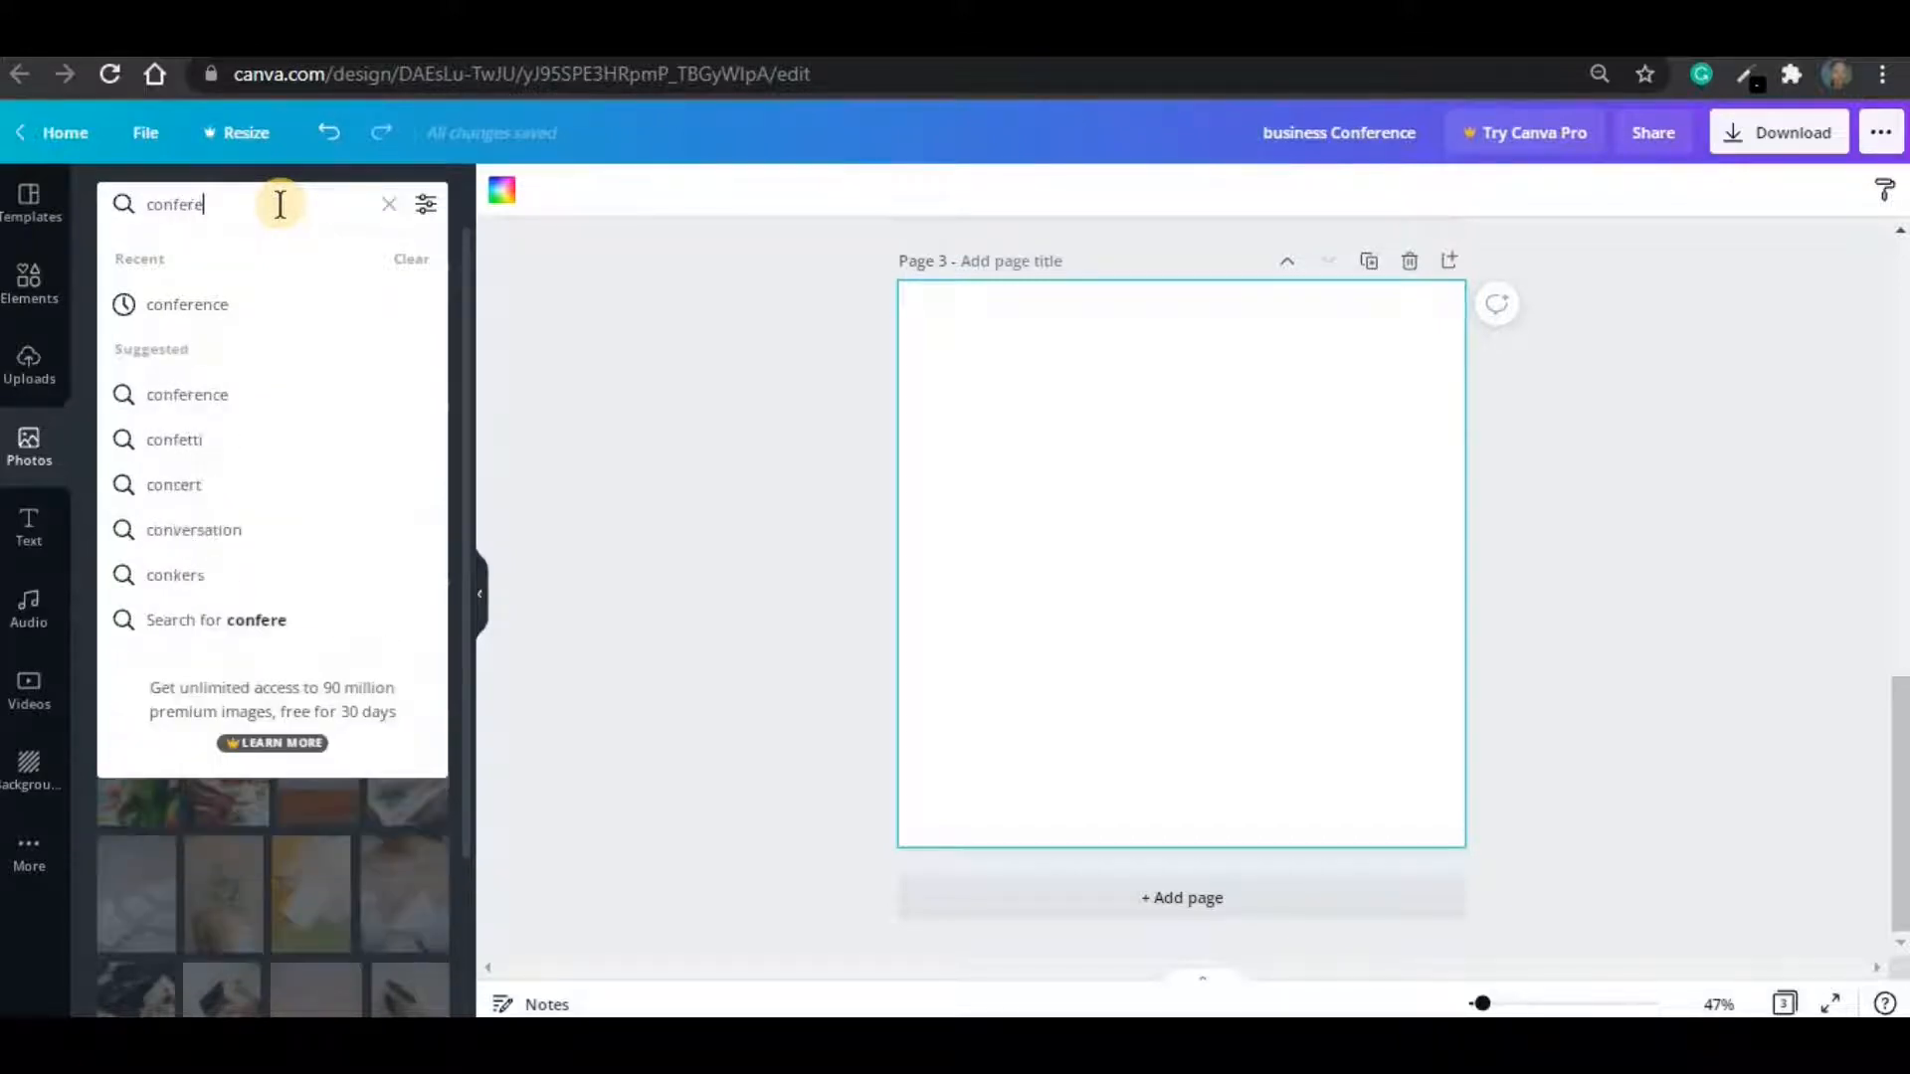
{"action": "type", "text": "nce"}
{"action": "key", "text": "Return"}
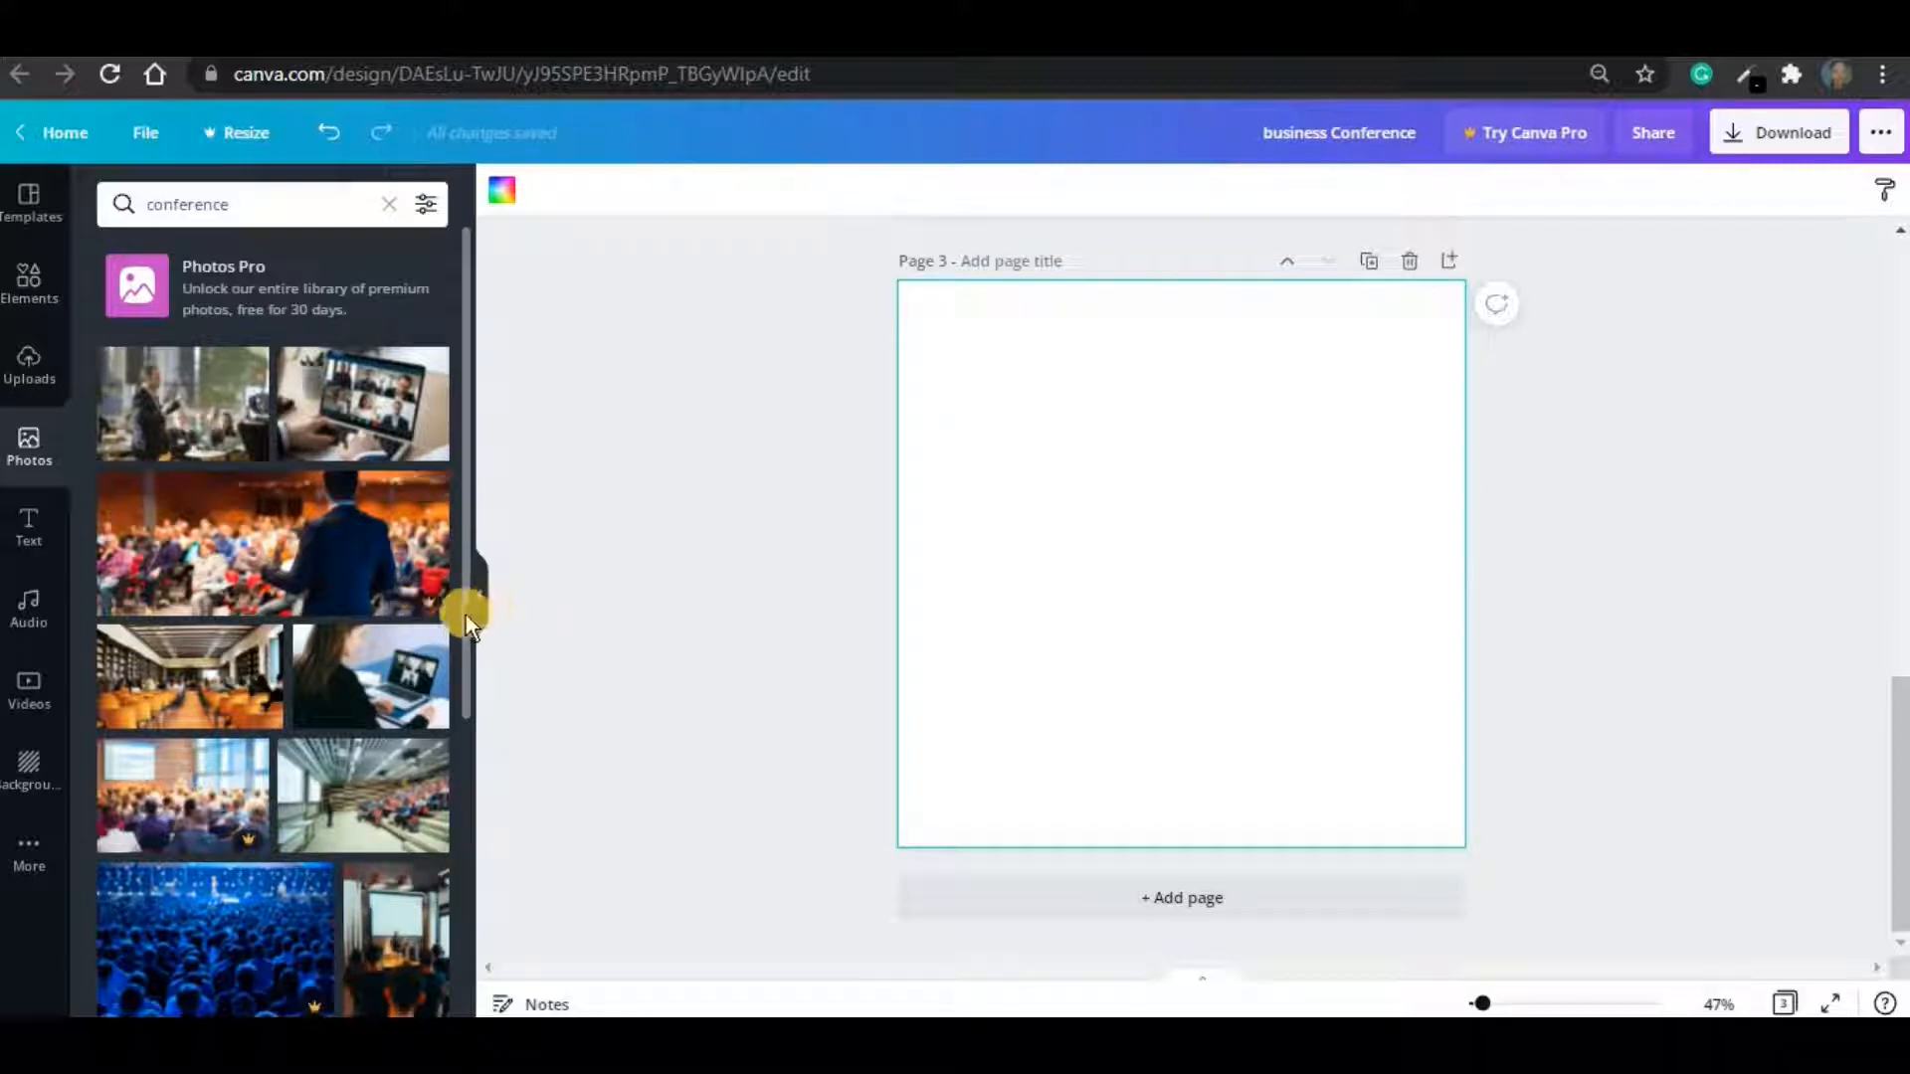
{"action": "left_click_drag", "start_coordinate": [464, 610], "coordinate": [471, 848]}
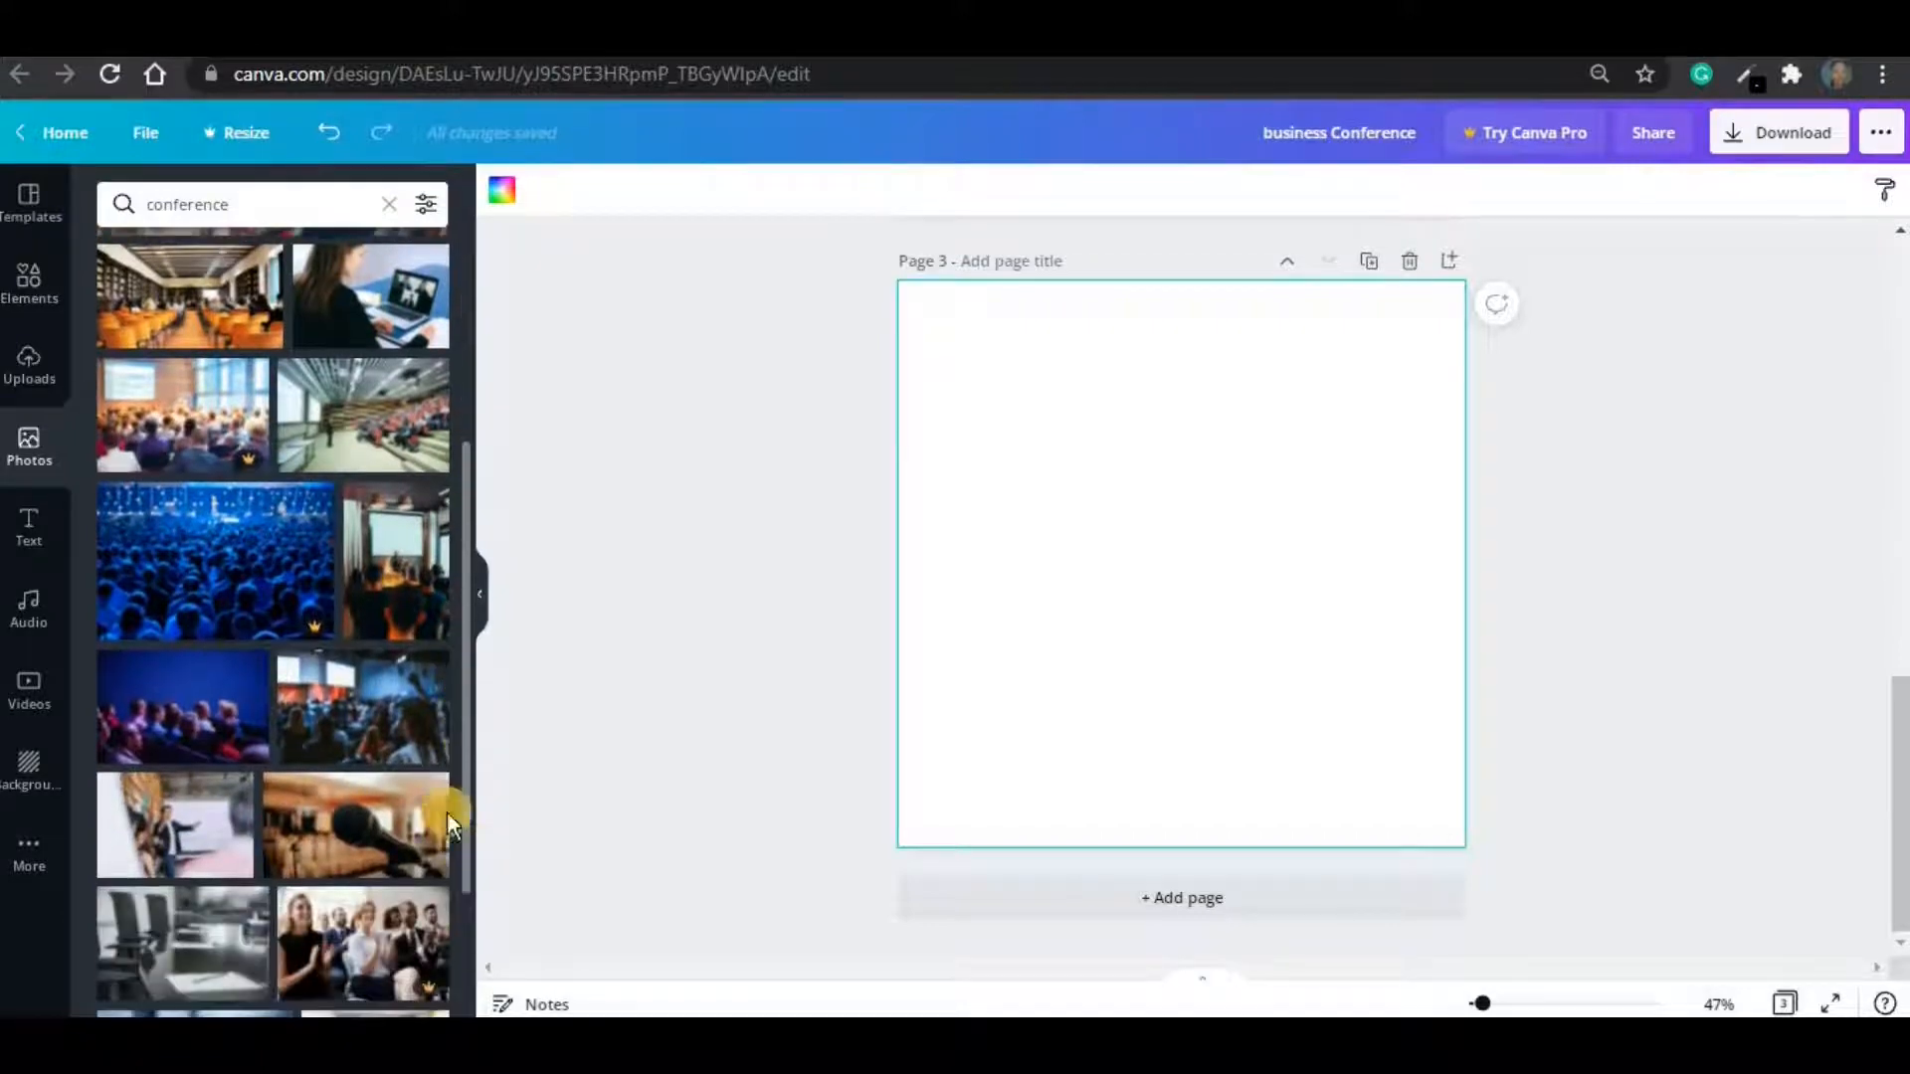
{"action": "left_click", "coordinate": [400, 705]}
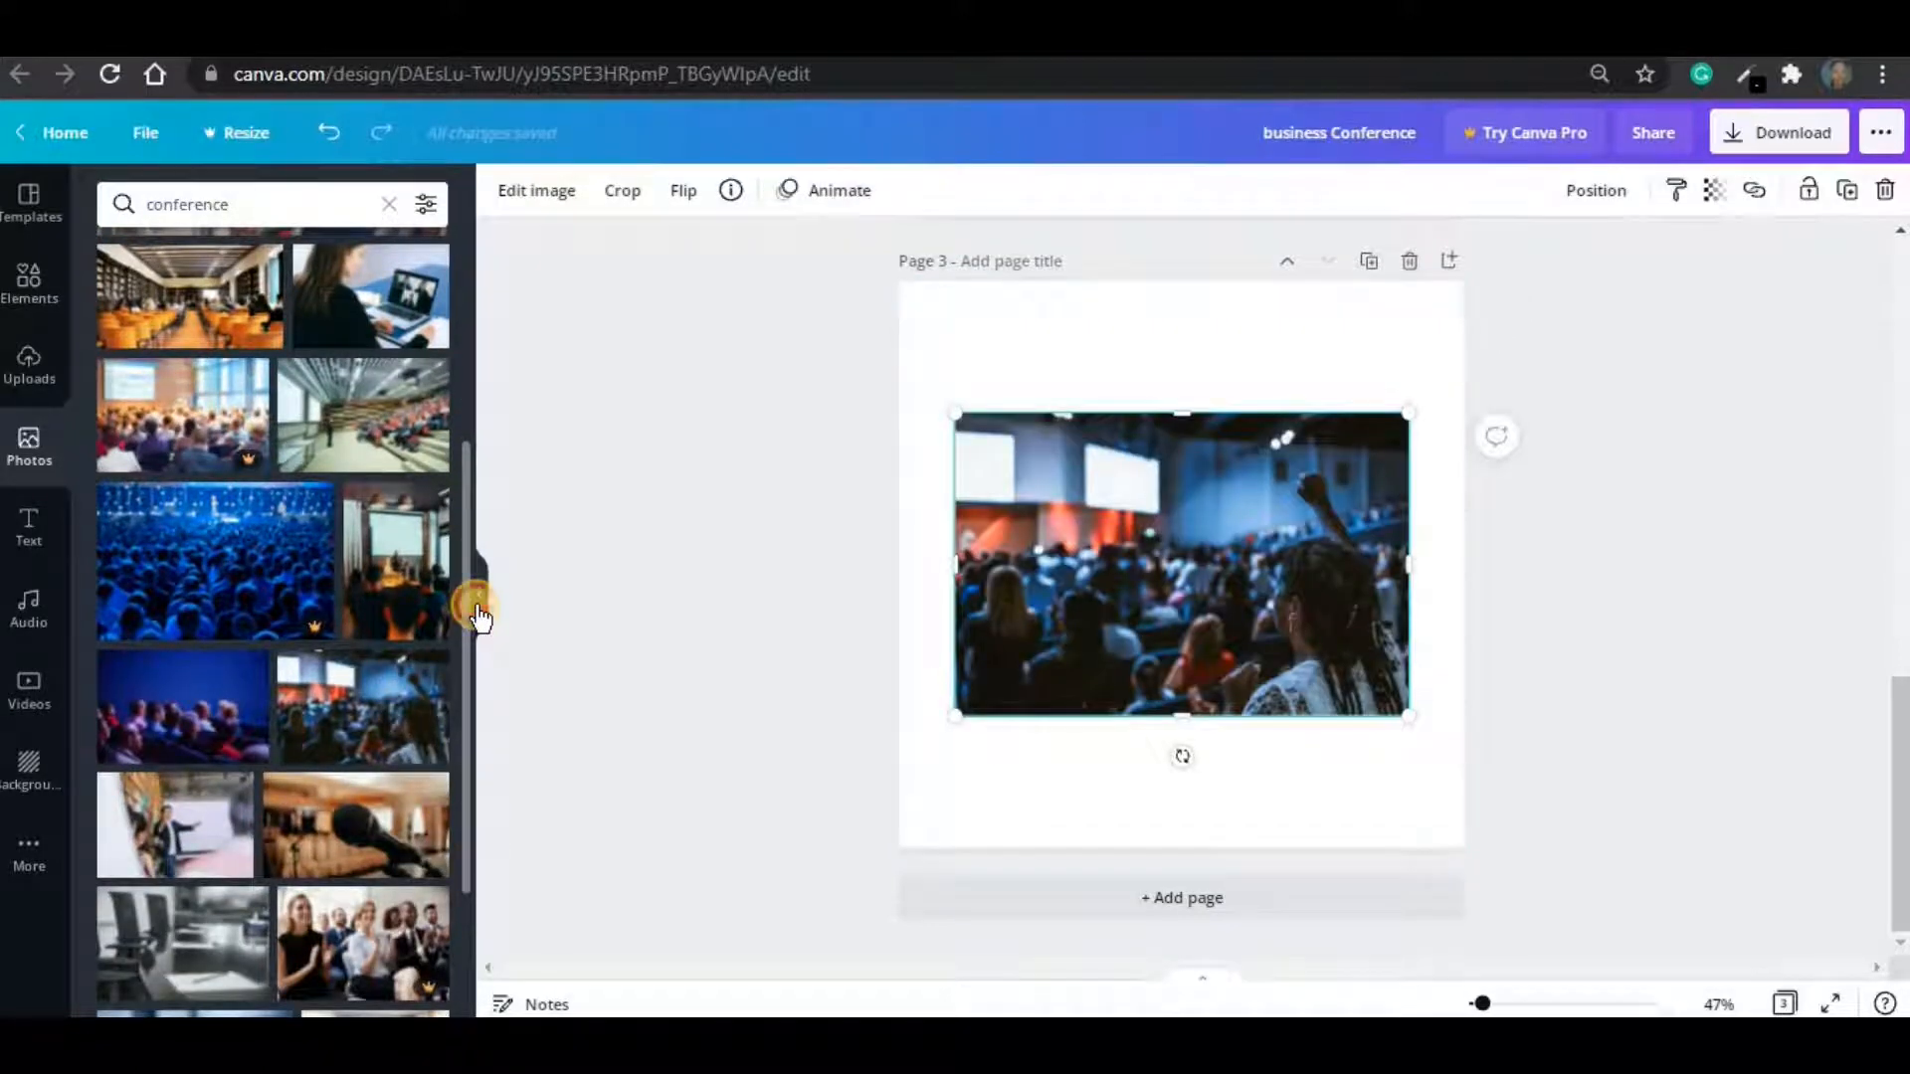
{"action": "left_click", "coordinate": [478, 609]}
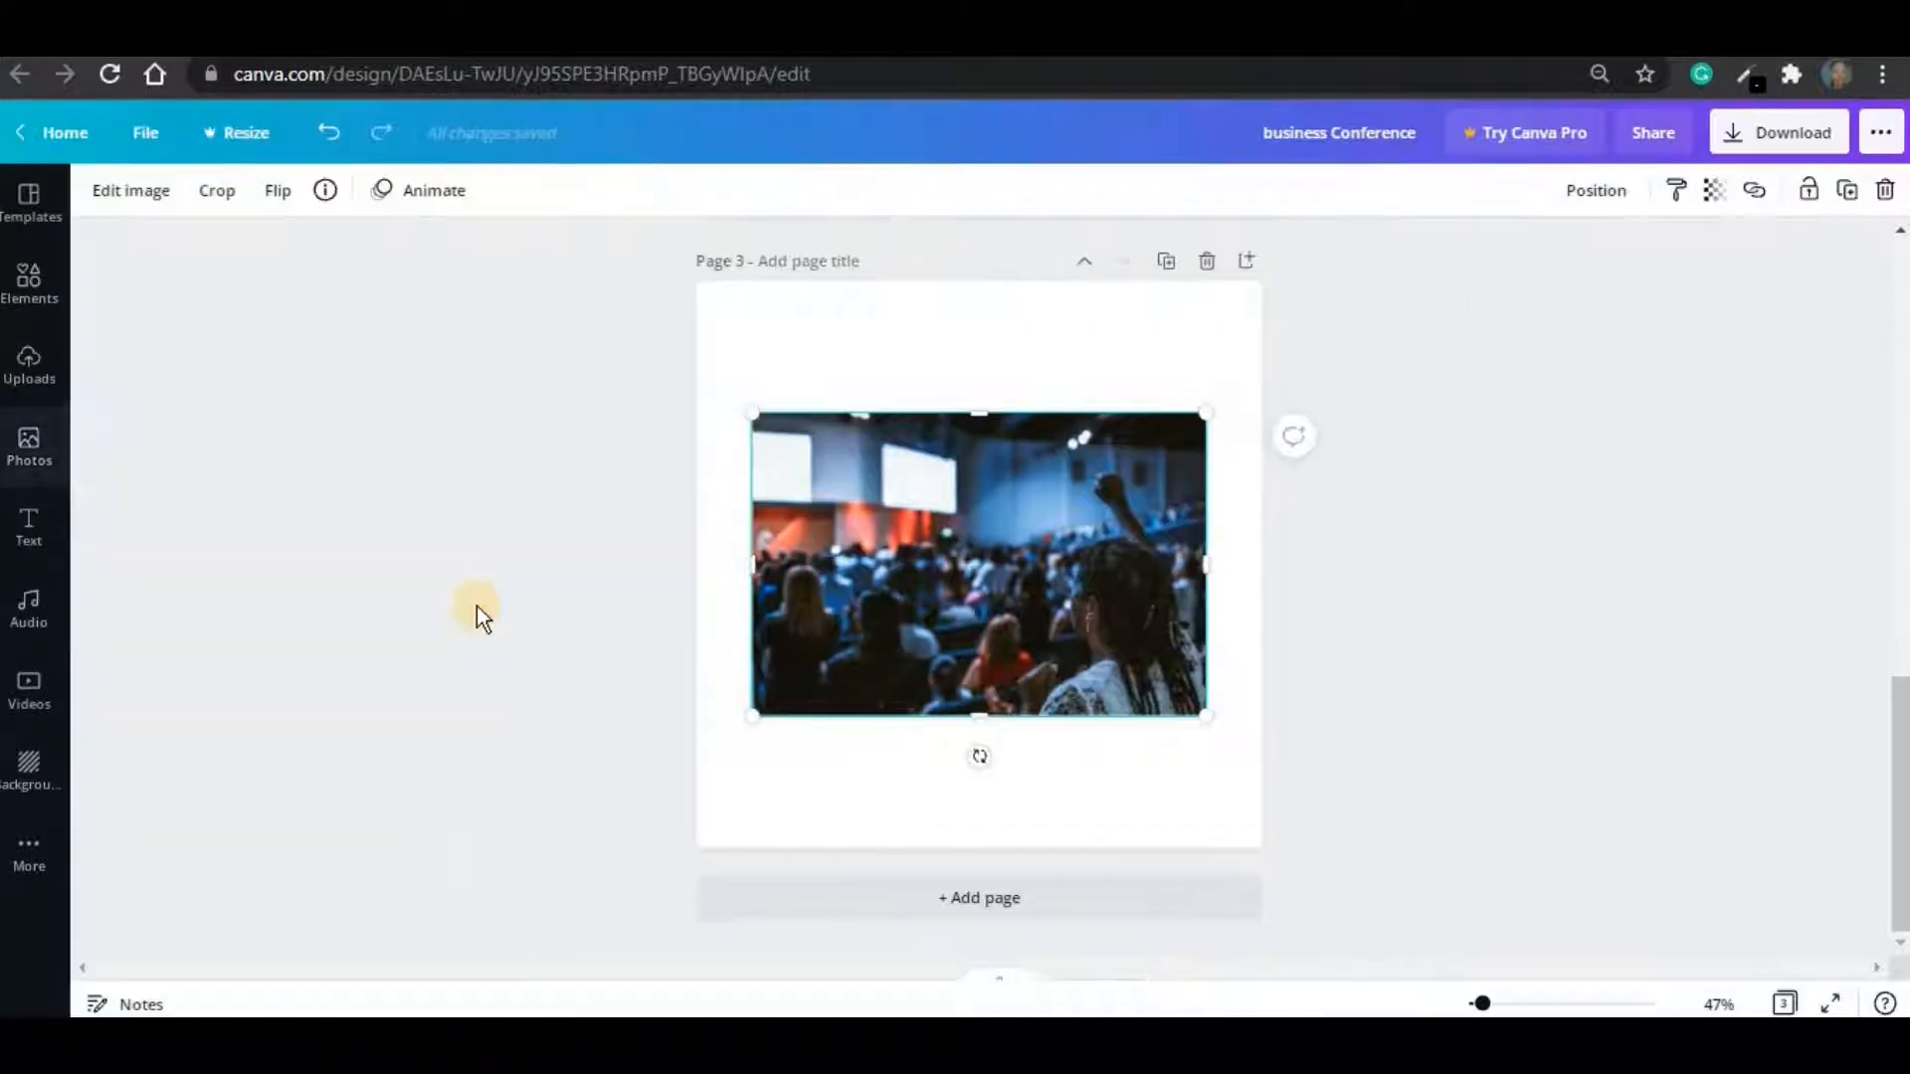
- Set the conference audience photo as the background of page 3
{"action": "double_click", "coordinate": [1012, 484]}
{"action": "right_click", "coordinate": [1012, 483]}
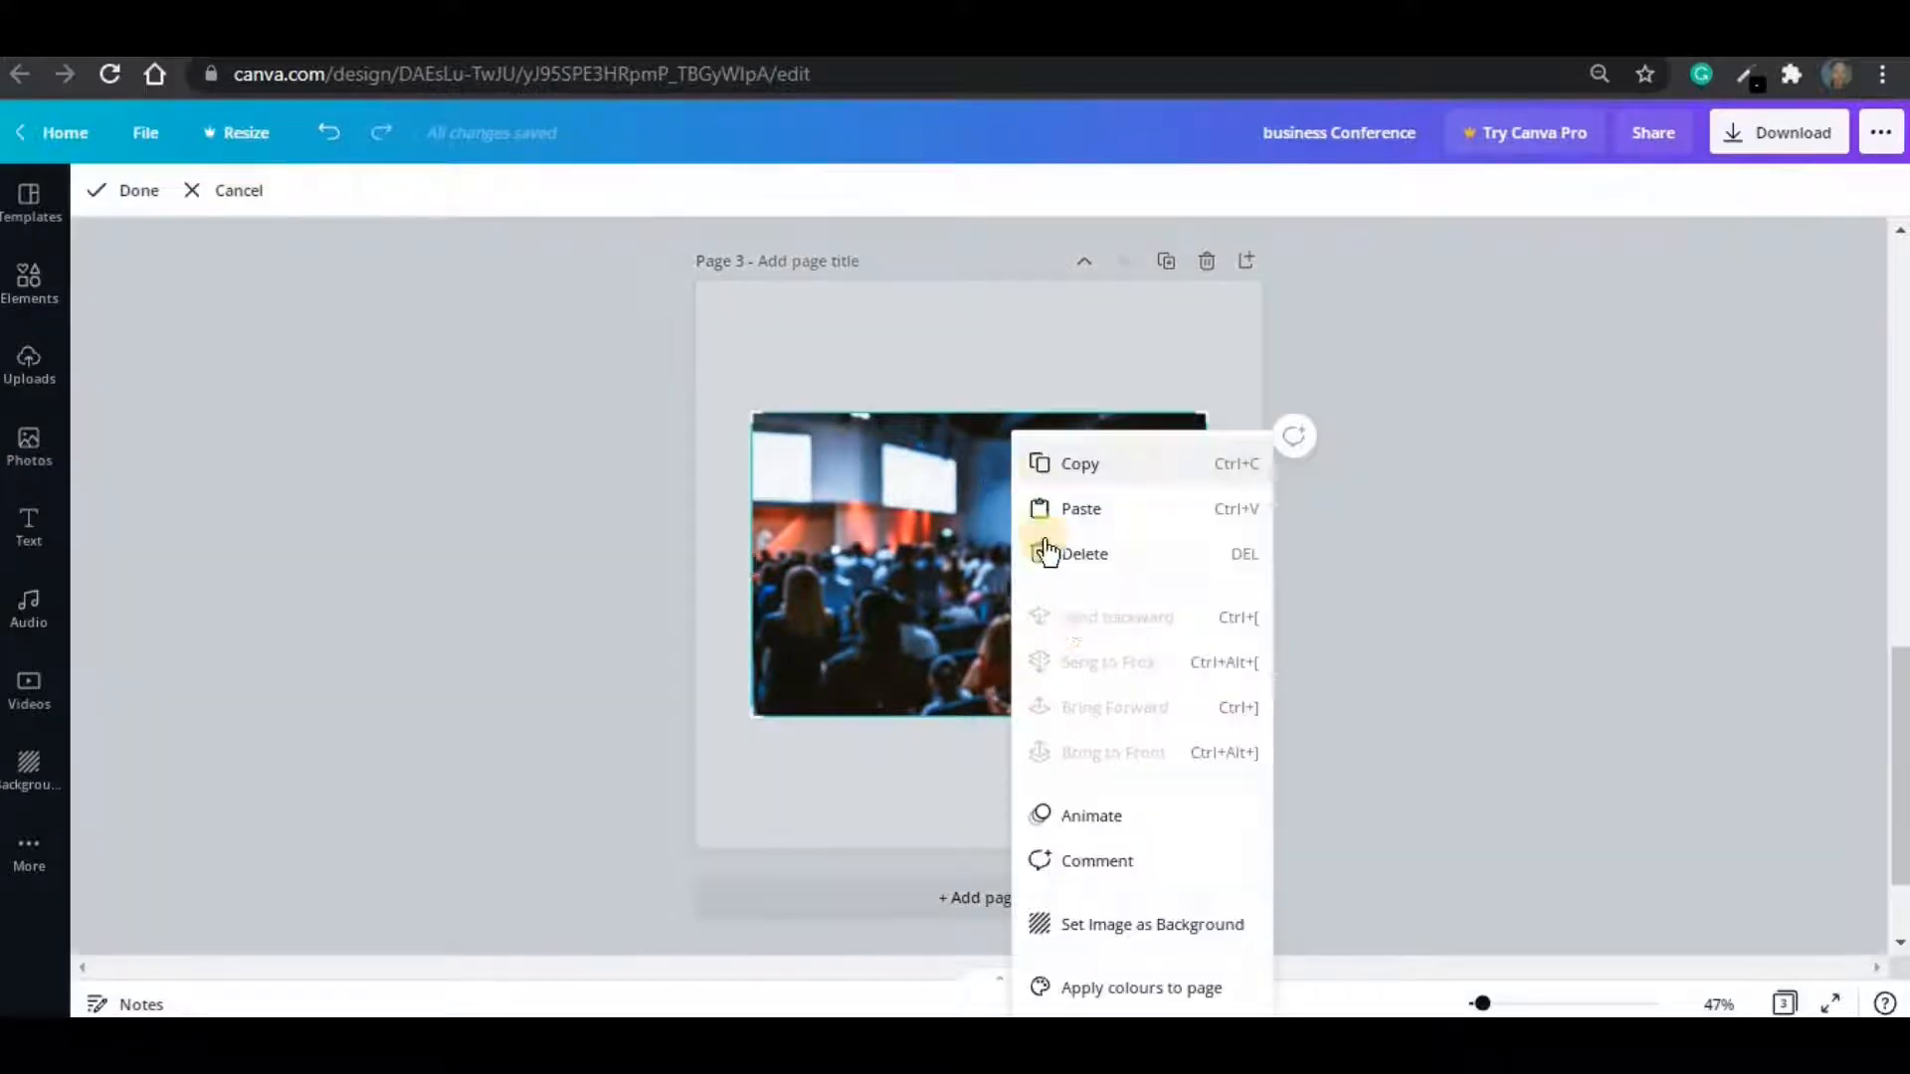
{"action": "left_click", "coordinate": [1114, 931]}
{"action": "left_click", "coordinate": [1078, 684]}
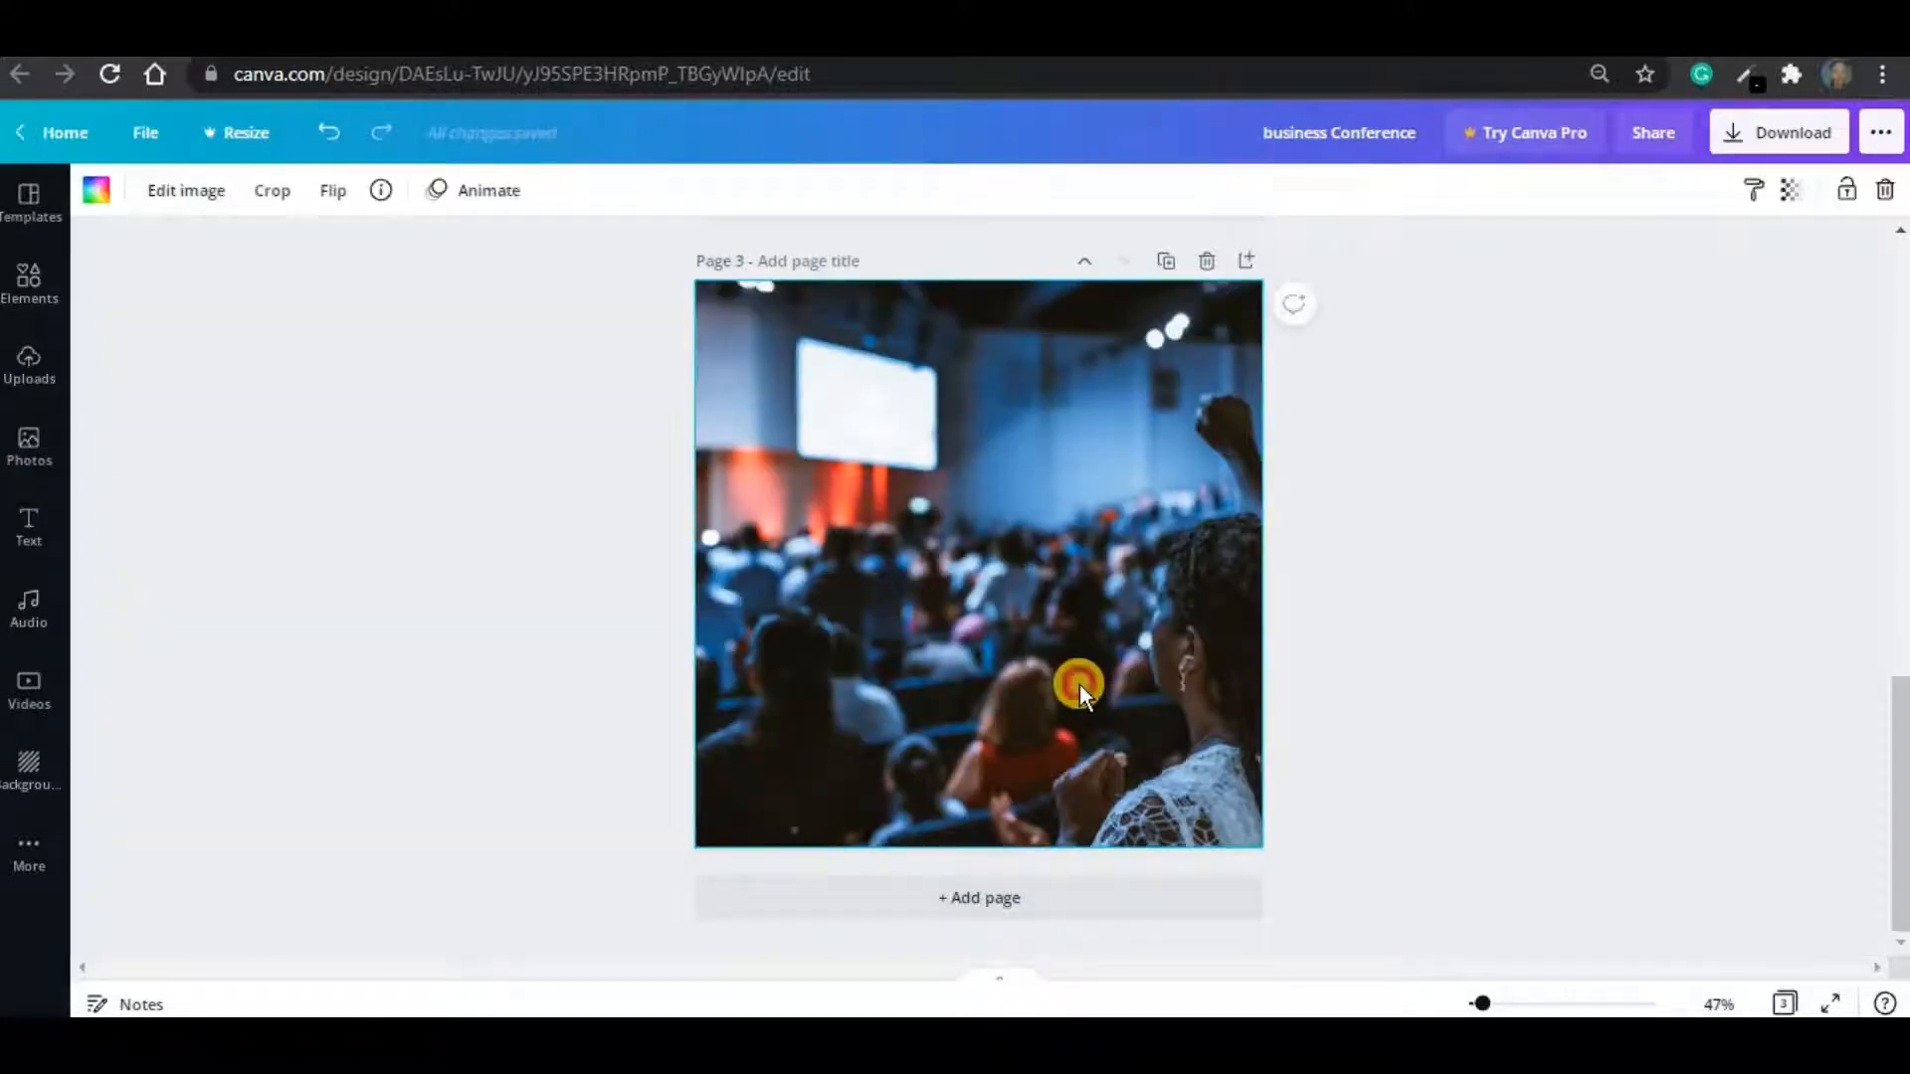
- Enlarge and reposition the background photo's crop so the screen and crowd fill the page and the woman with the raised fist is cut out
{"action": "double_click", "coordinate": [1078, 683]}
{"action": "left_click_drag", "start_coordinate": [1401, 286], "coordinate": [1596, 204]}
{"action": "left_click_drag", "start_coordinate": [1035, 616], "coordinate": [984, 632]}
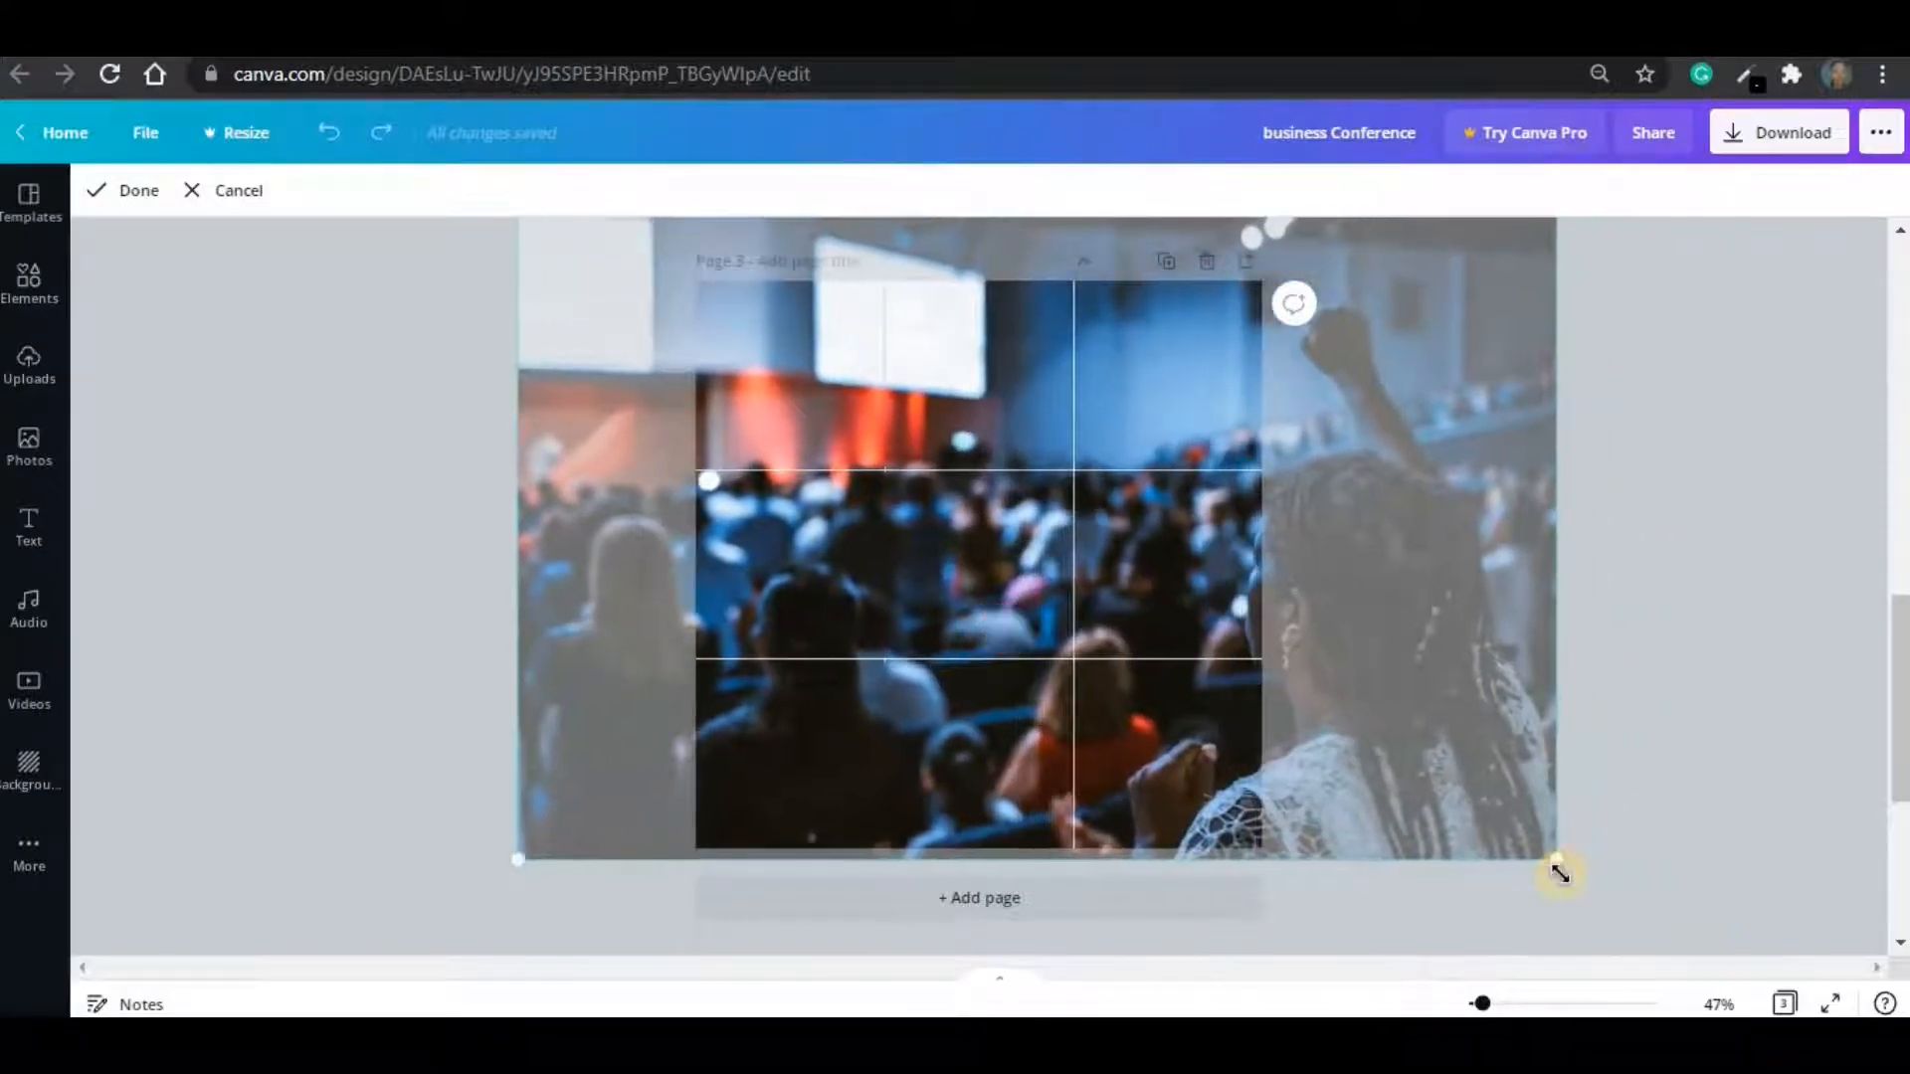
{"action": "left_click_drag", "start_coordinate": [1564, 865], "coordinate": [1688, 878]}
{"action": "left_click_drag", "start_coordinate": [1501, 759], "coordinate": [1563, 791]}
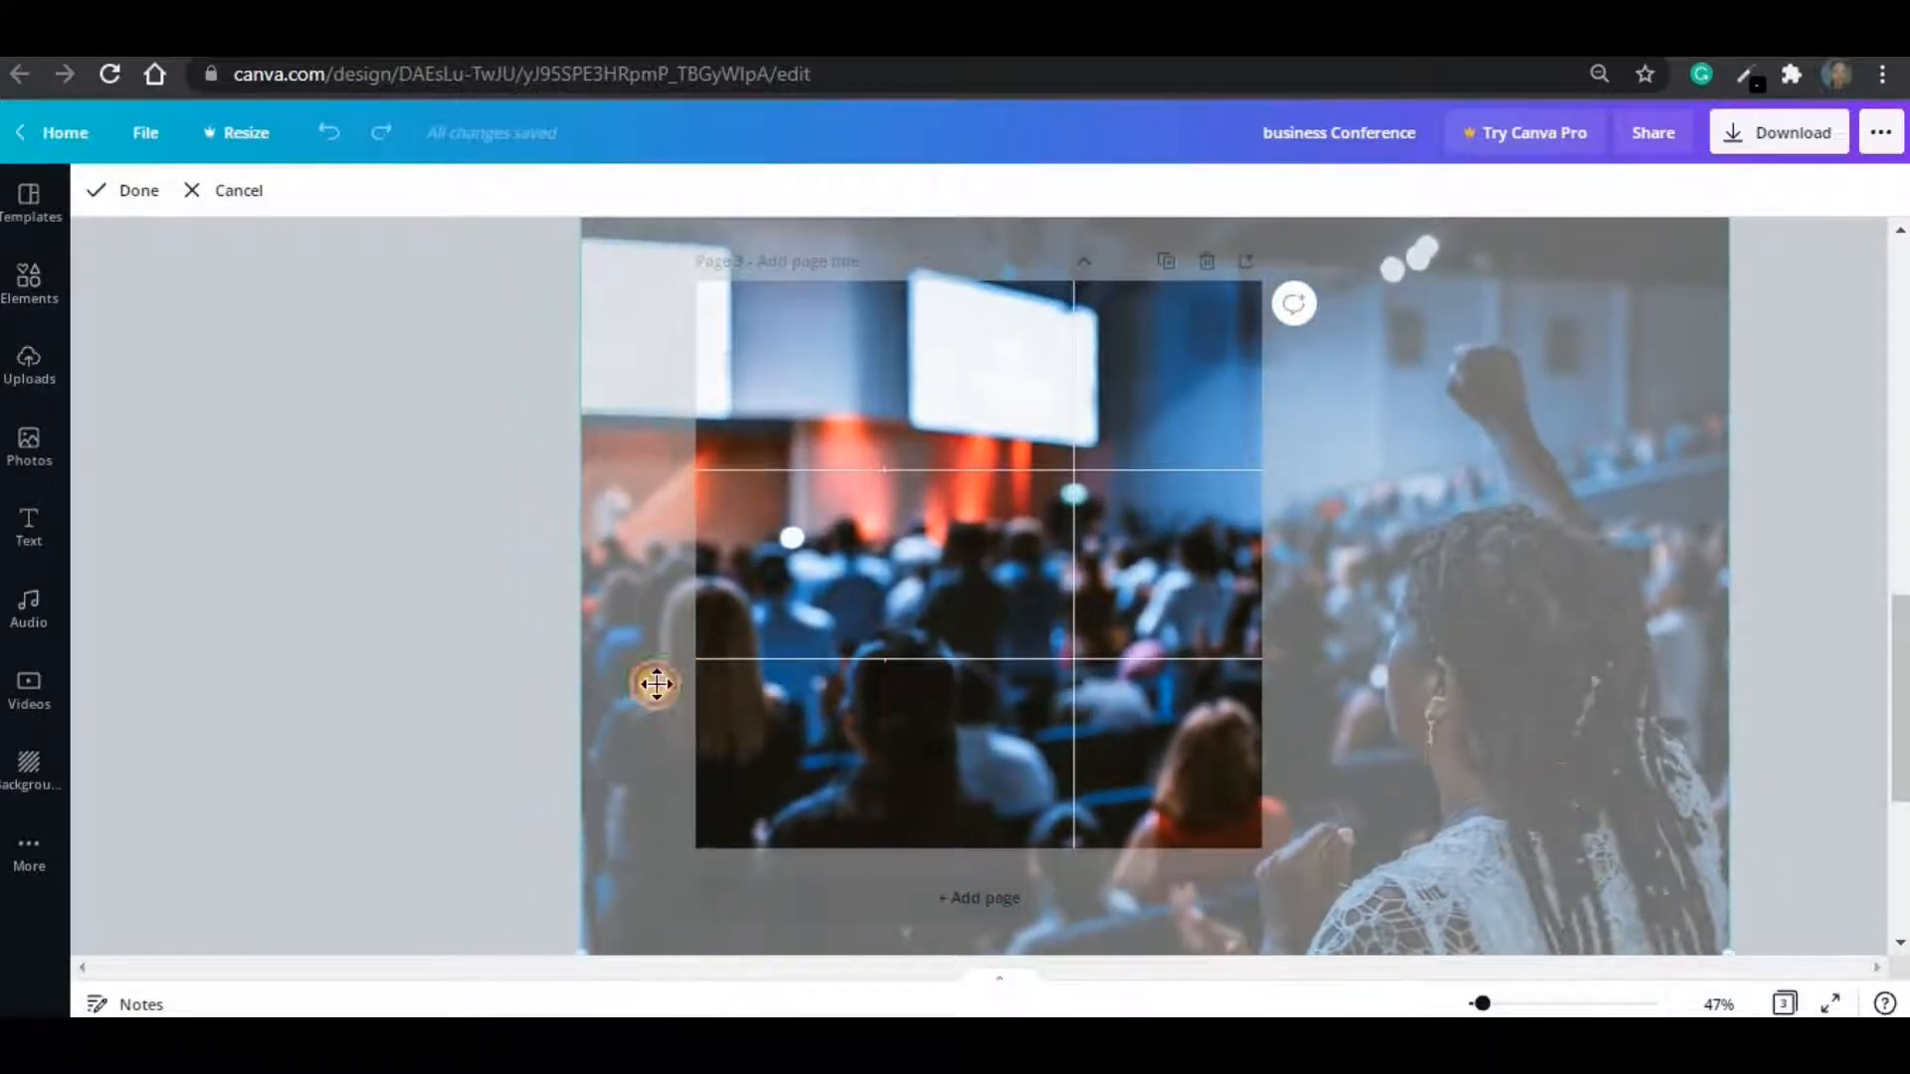
{"action": "left_click", "coordinate": [313, 608]}
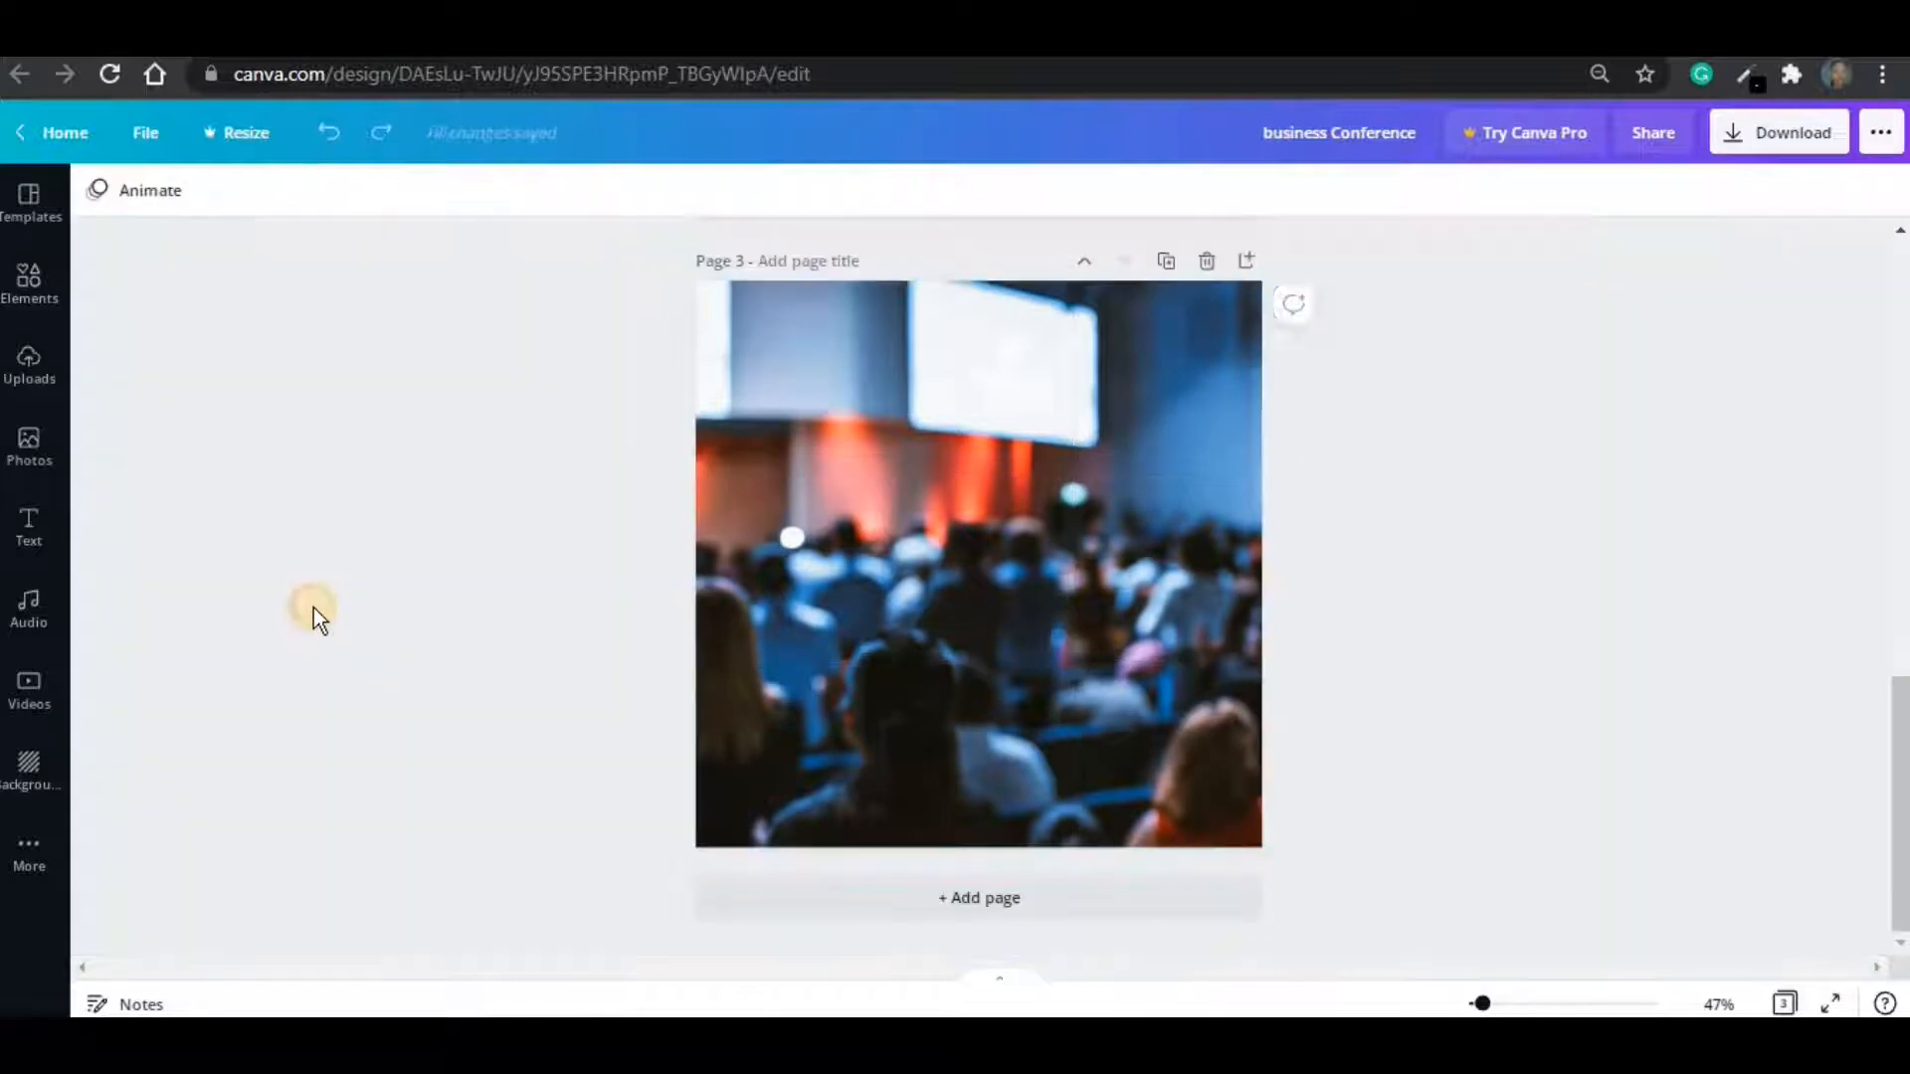
- Add a rectangle shape and stretch it on all four sides to cover the whole page
{"action": "left_click", "coordinate": [1097, 545]}
{"action": "key", "text": "r"}
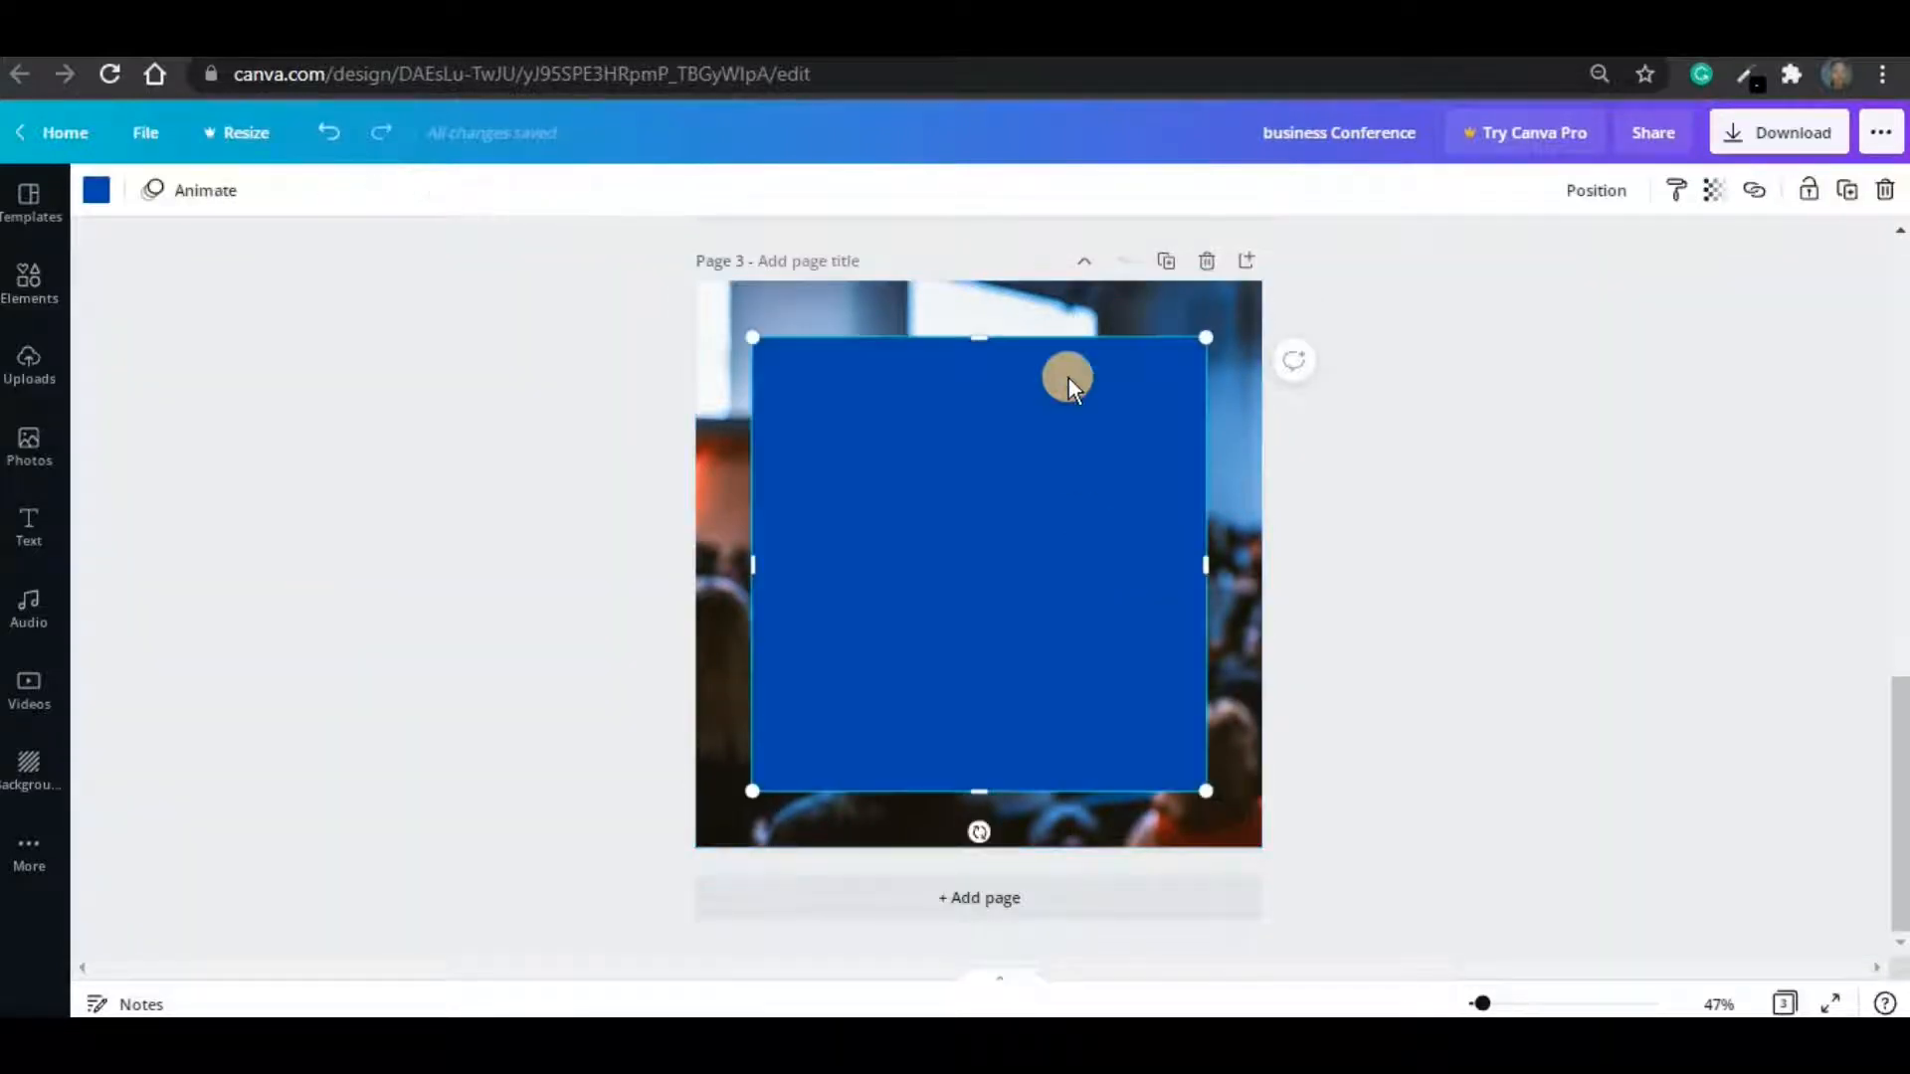
{"action": "left_click_drag", "start_coordinate": [1063, 336], "coordinate": [1060, 276]}
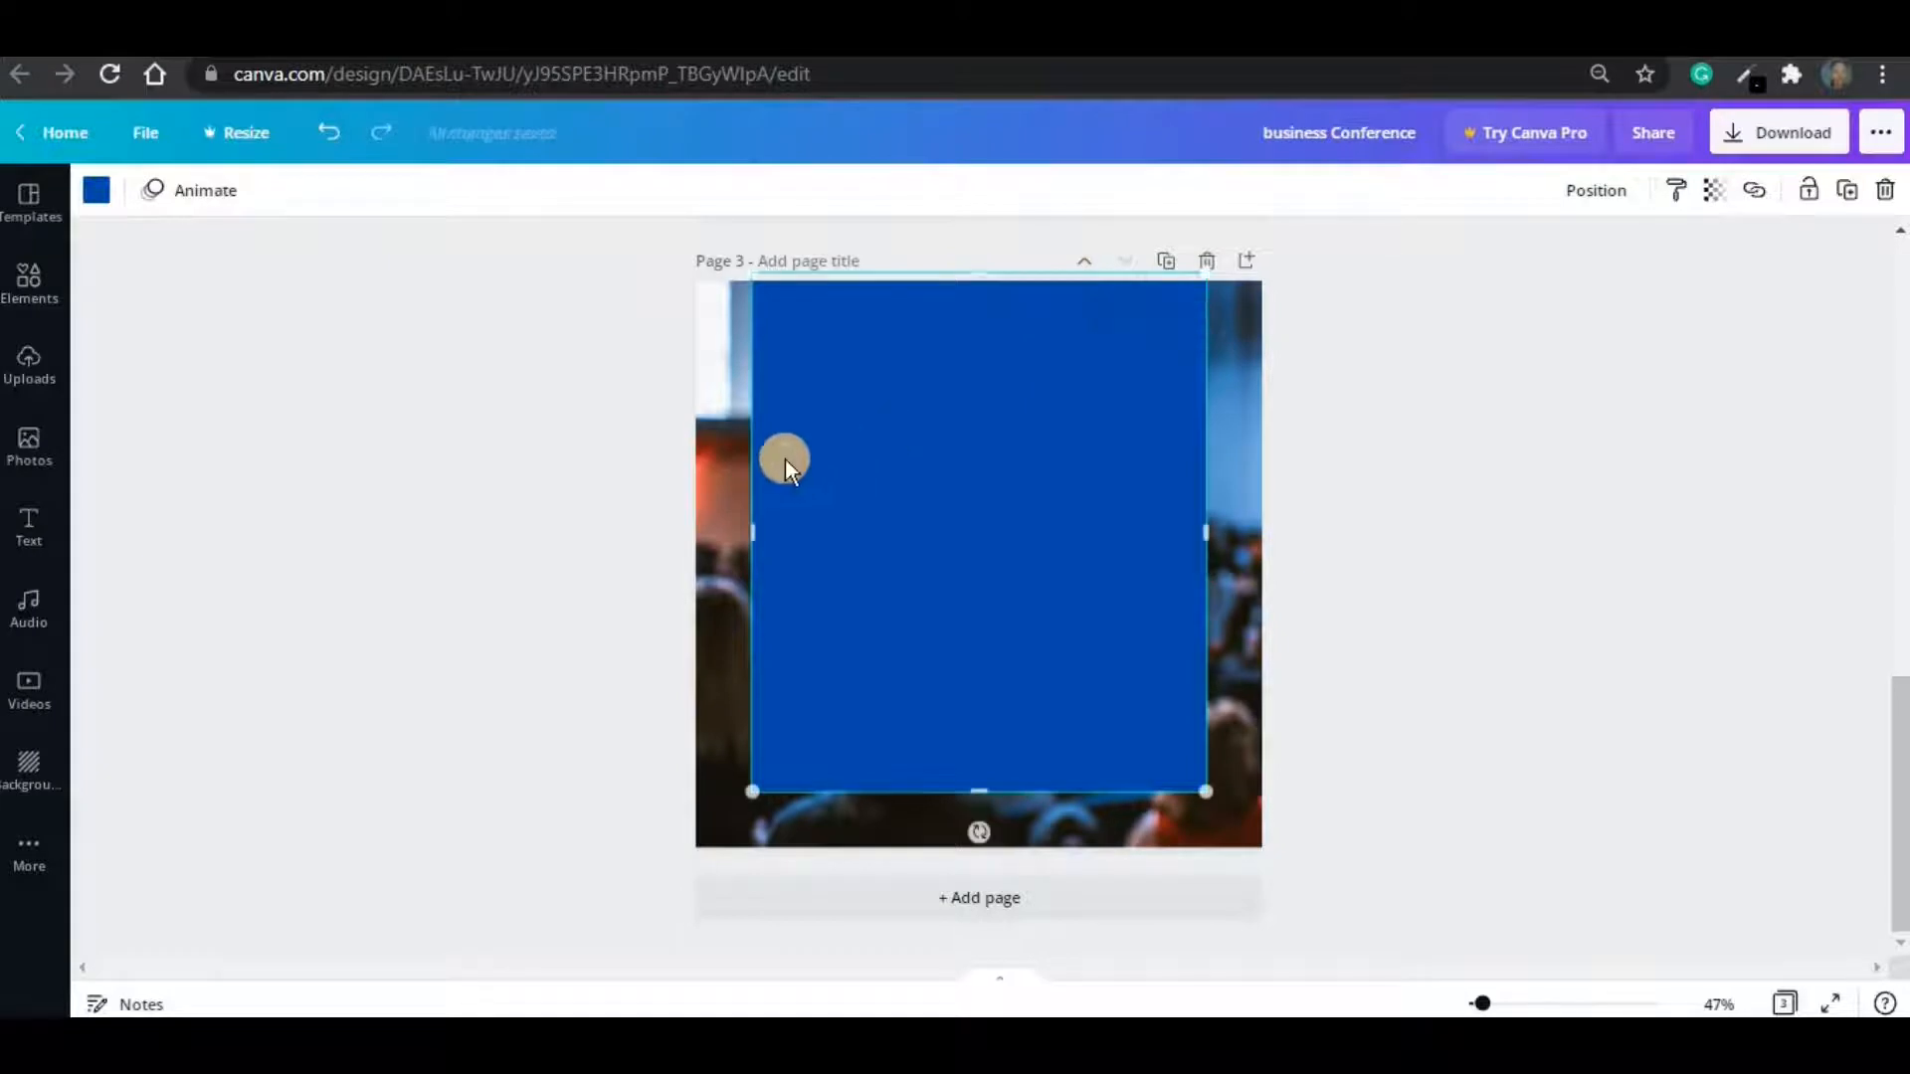
{"action": "left_click_drag", "start_coordinate": [749, 472], "coordinate": [696, 475]}
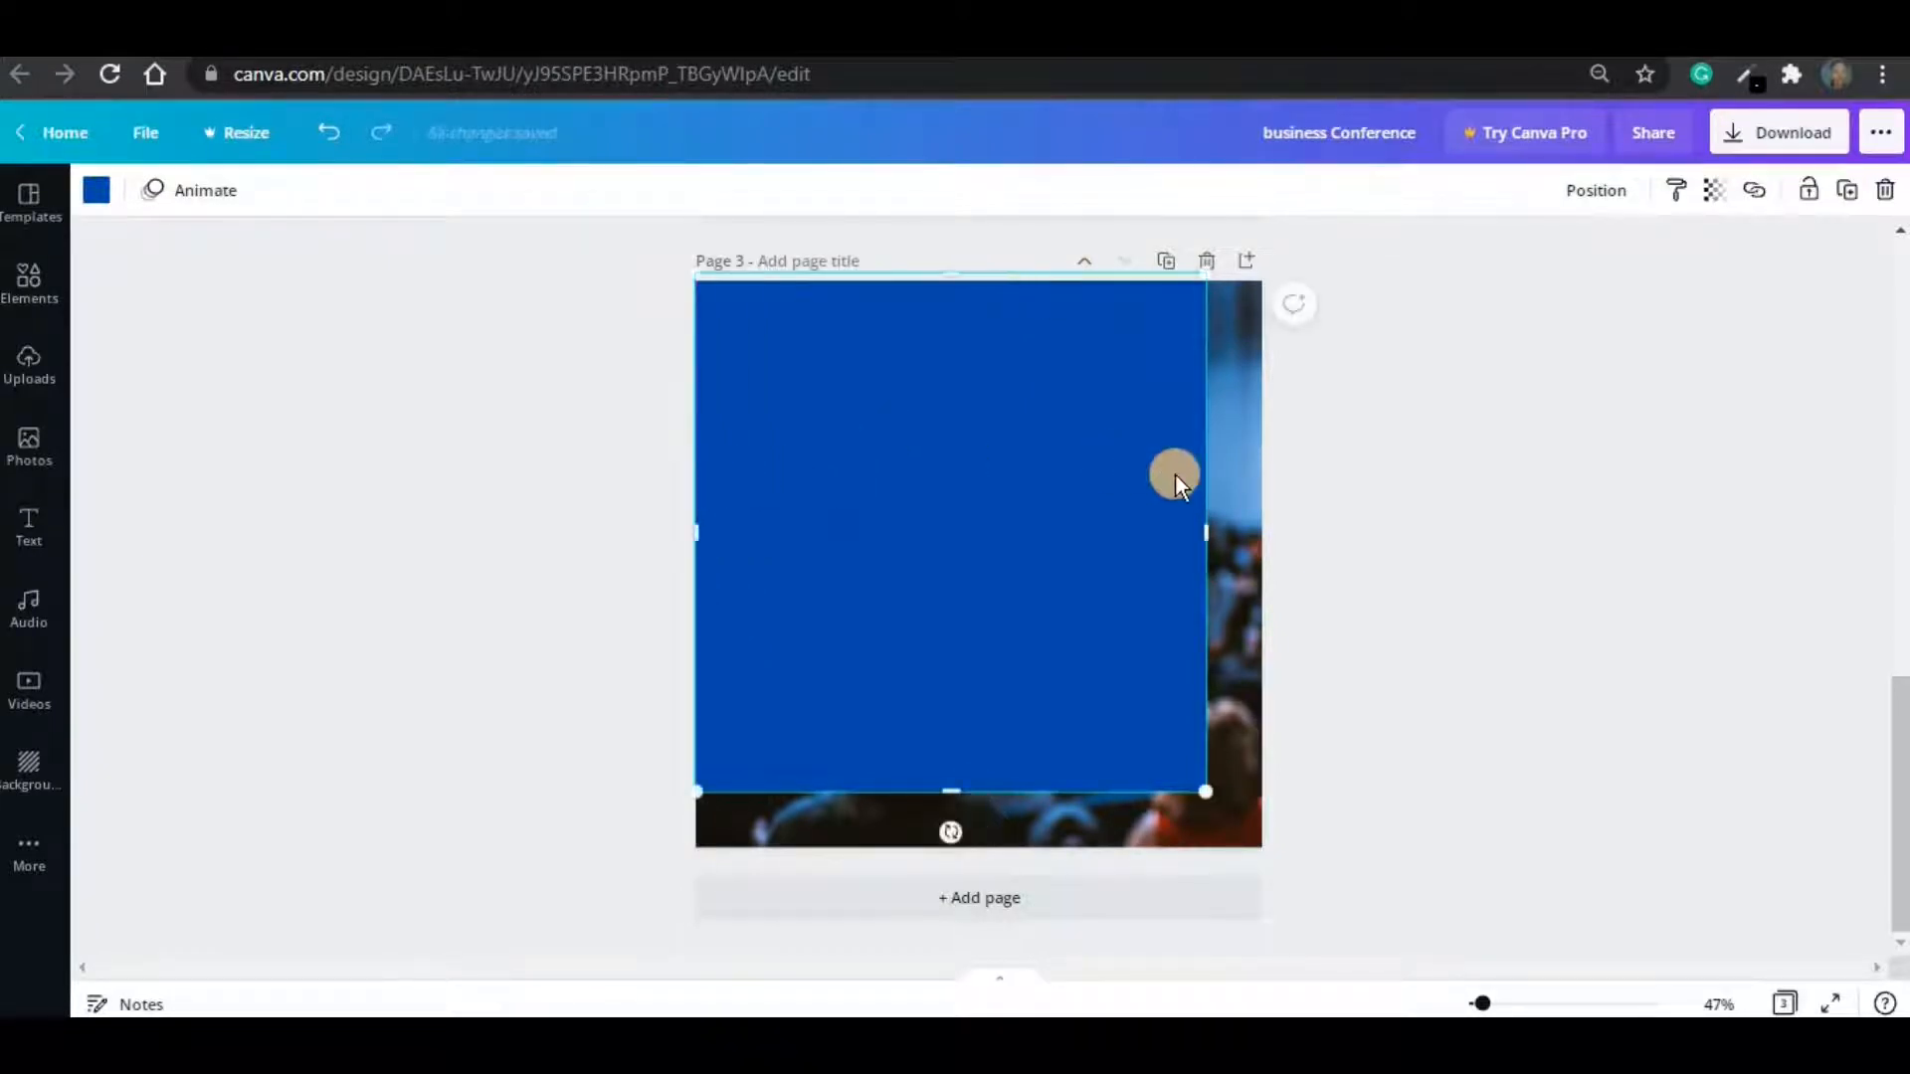
{"action": "left_click_drag", "start_coordinate": [1210, 470], "coordinate": [1270, 468]}
{"action": "left_click_drag", "start_coordinate": [1111, 792], "coordinate": [1105, 873]}
- Make the blue page-covering rectangle semi-transparent so the photo shows through, and lock it in place
{"action": "left_click", "coordinate": [1711, 199]}
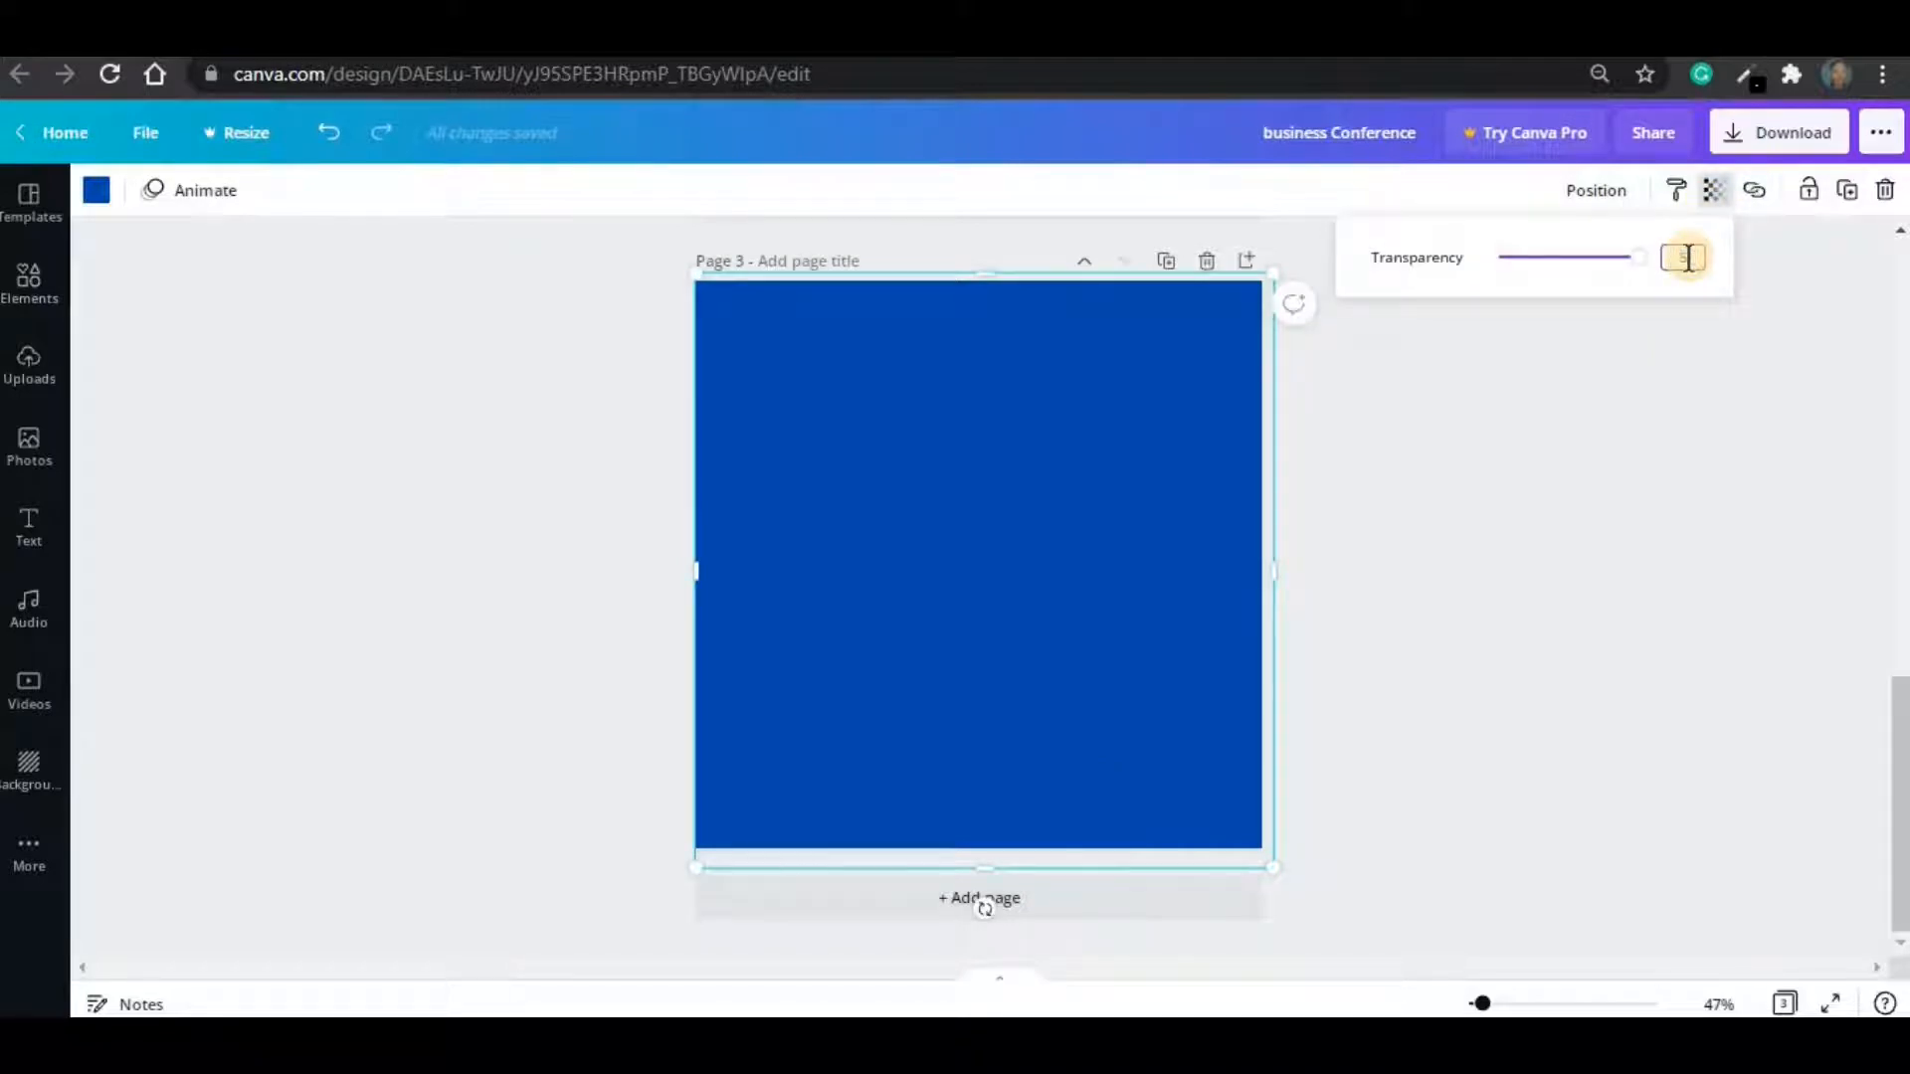
{"action": "key", "text": "Return"}
{"action": "left_click", "coordinate": [1652, 433]}
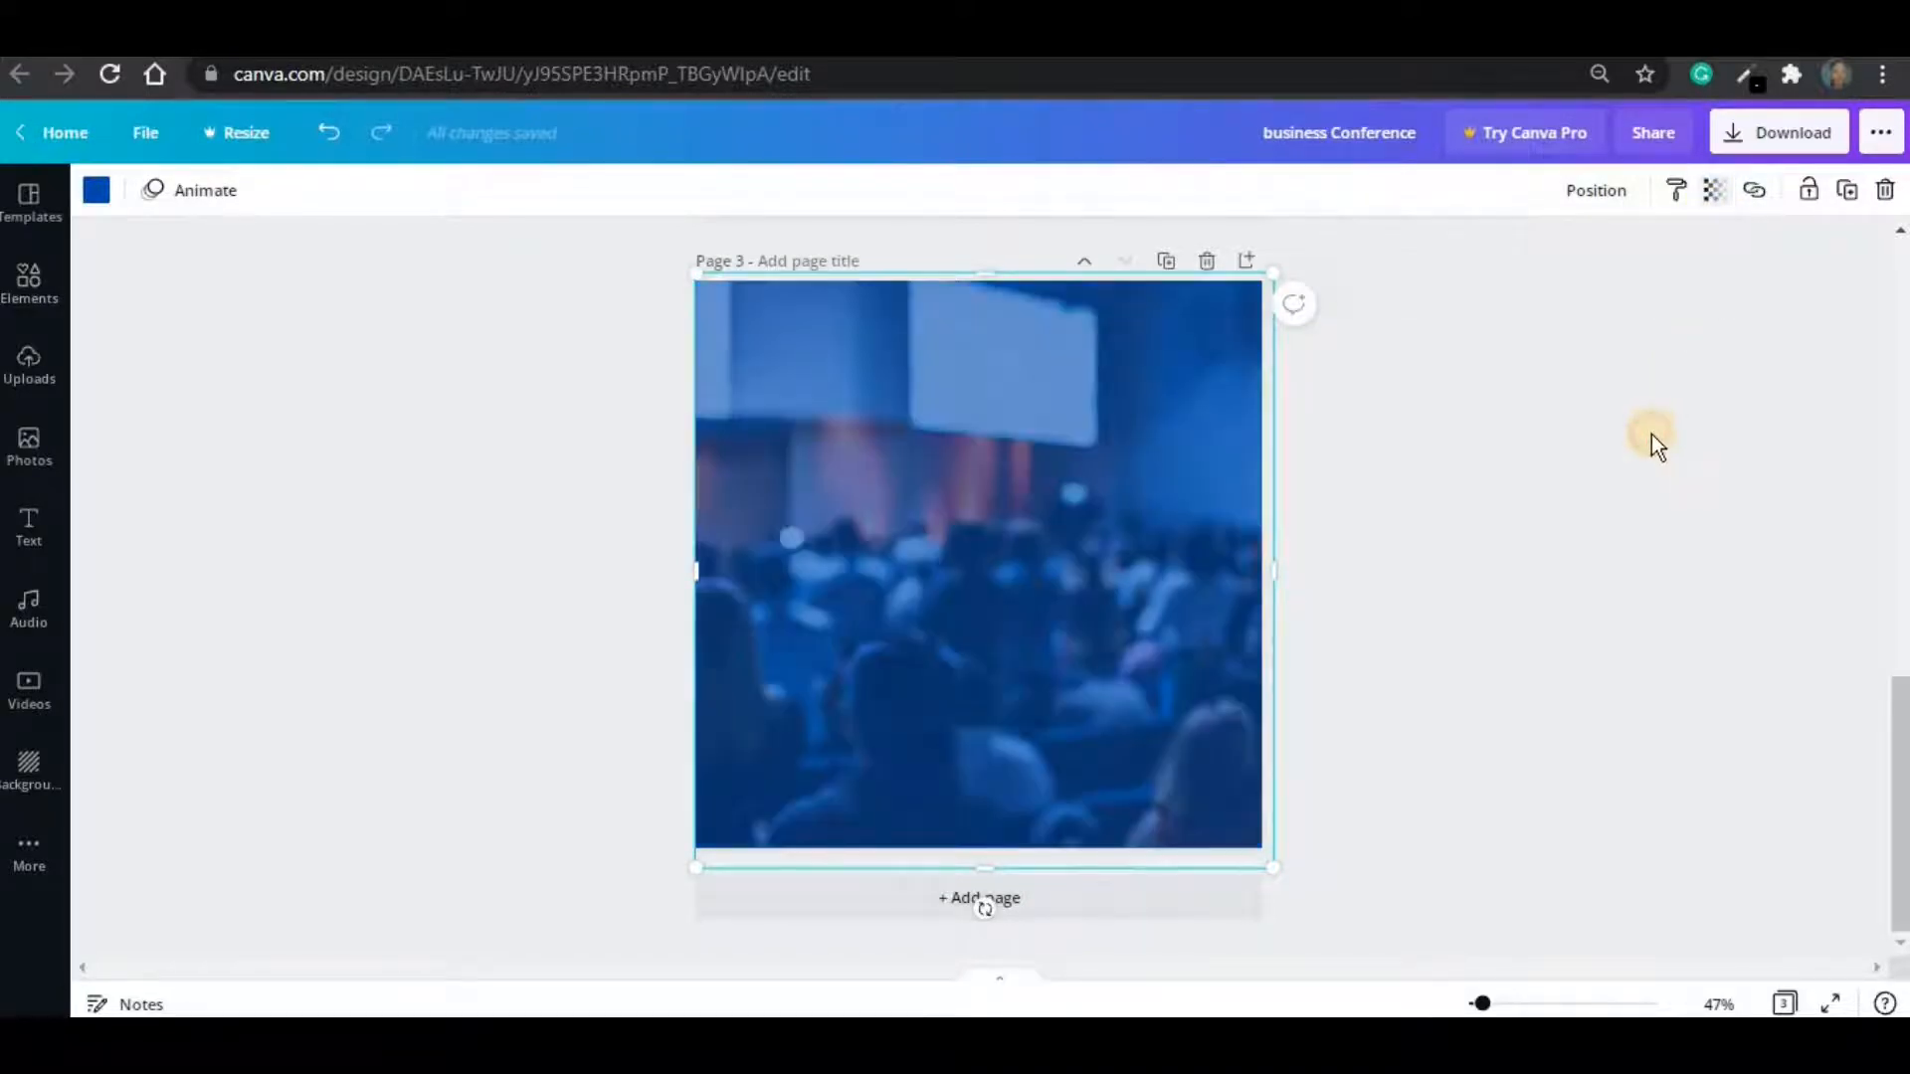
{"action": "left_click", "coordinate": [983, 526]}
{"action": "left_click", "coordinate": [1805, 194]}
{"action": "left_click", "coordinate": [1597, 535]}
- Add a second rectangle and reshape it into a short band spanning the full page width in the upper part of the page
{"action": "left_click", "coordinate": [957, 467]}
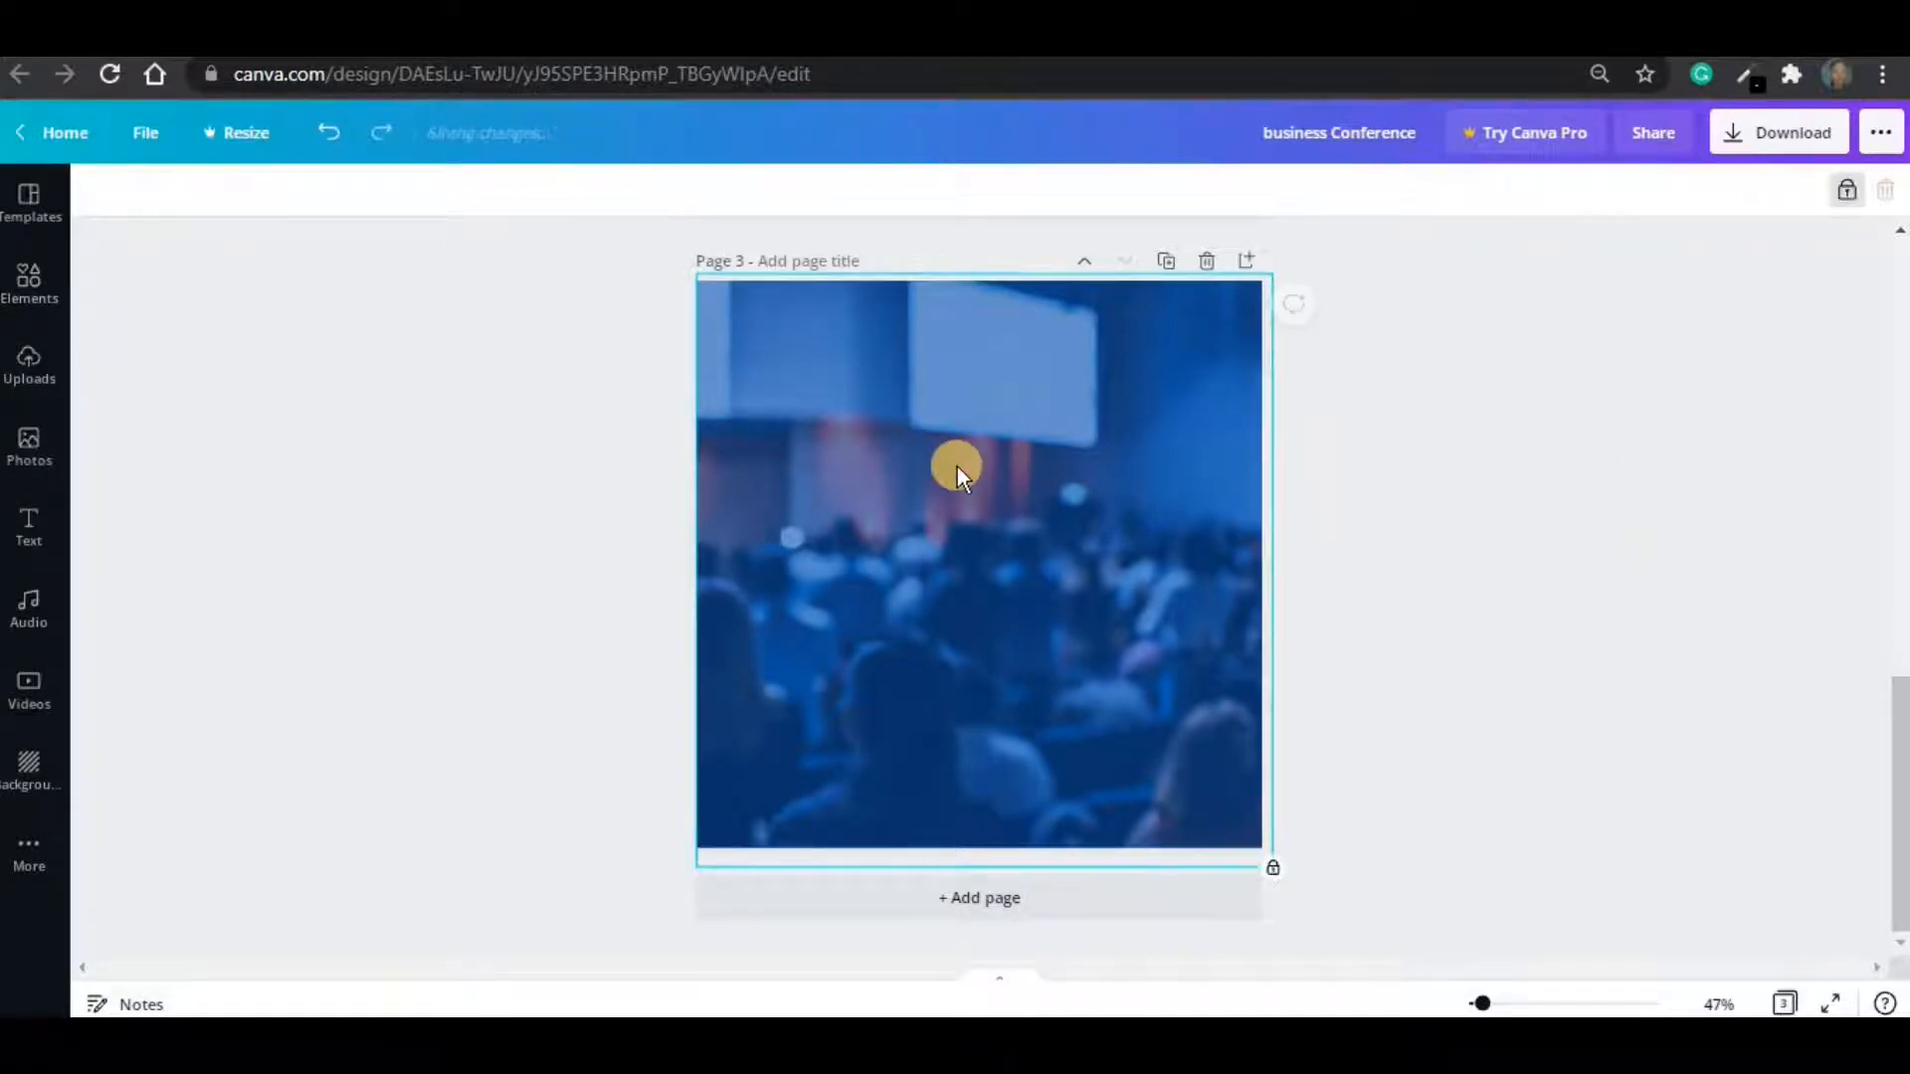
{"action": "key", "text": "r"}
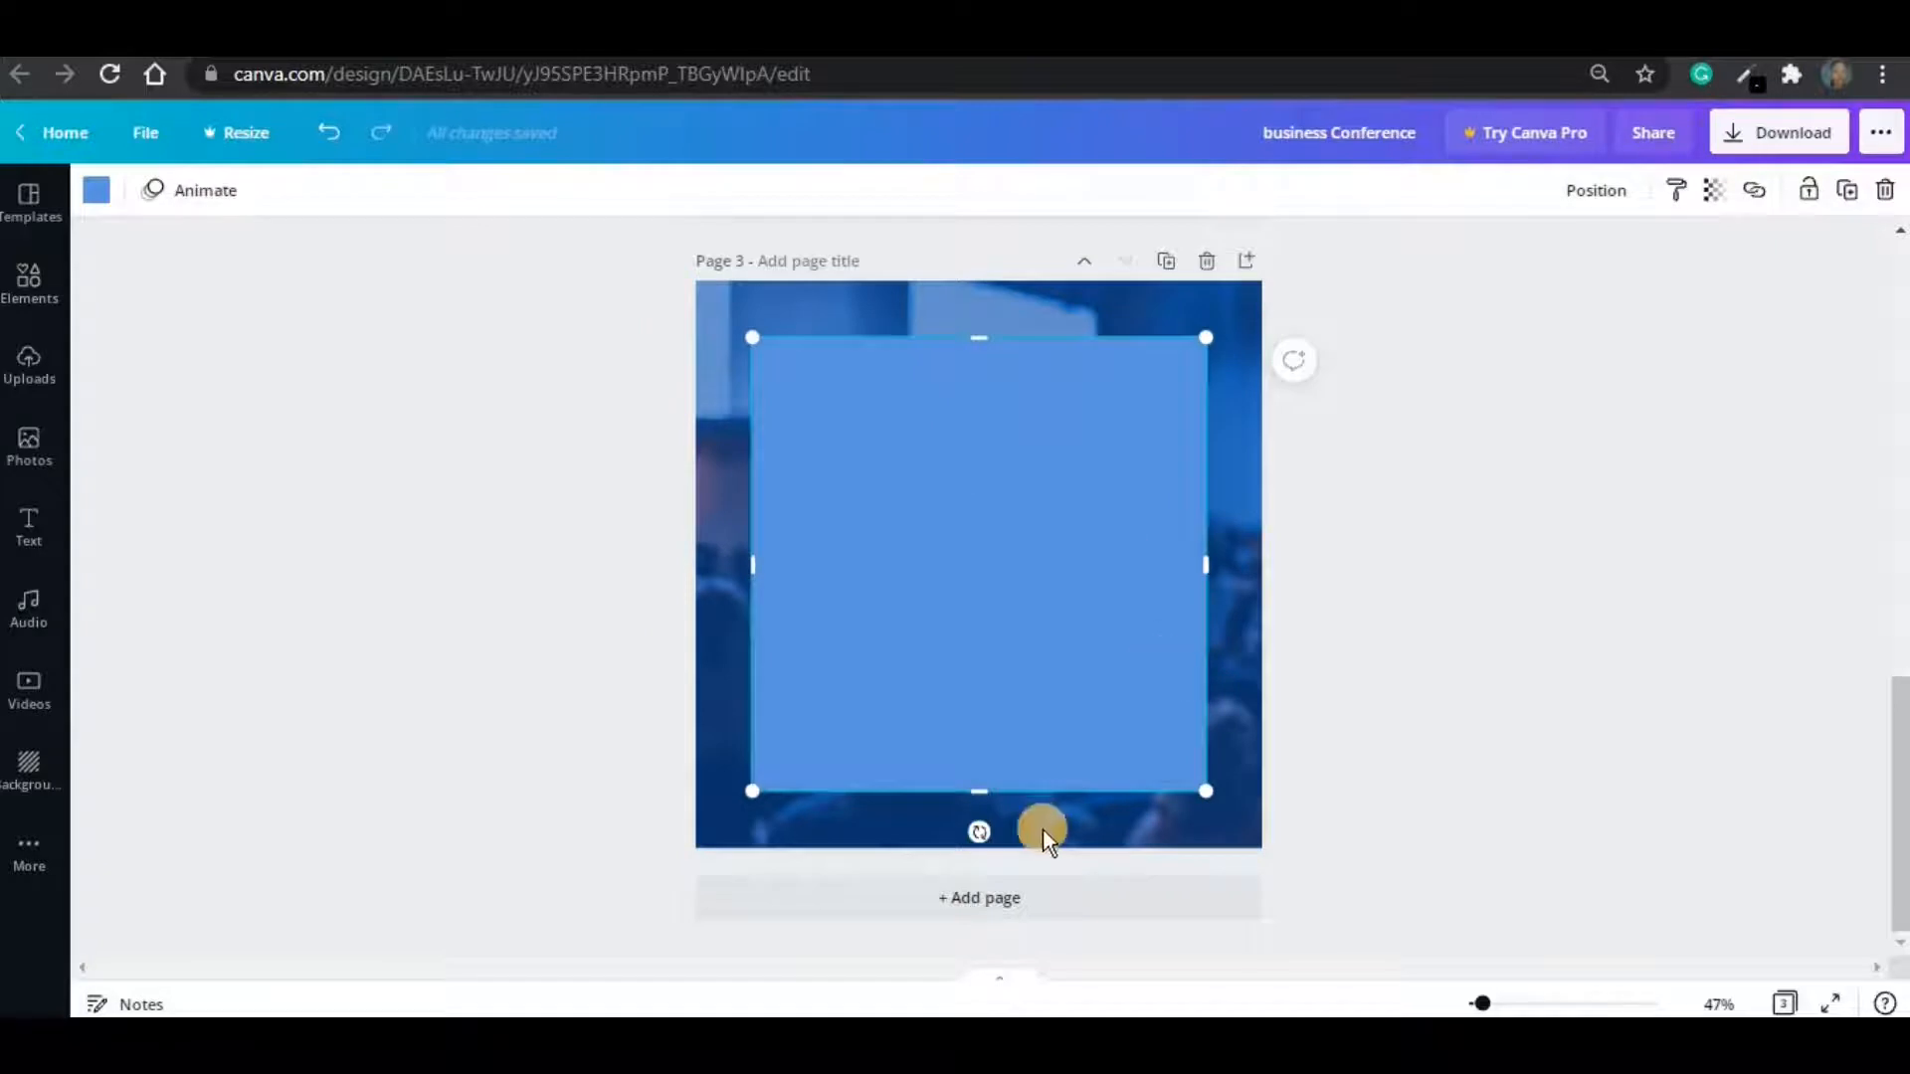
{"action": "left_click_drag", "start_coordinate": [1044, 797], "coordinate": [1065, 448]}
{"action": "left_click_drag", "start_coordinate": [734, 383], "coordinate": [673, 375]}
{"action": "left_click_drag", "start_coordinate": [1208, 397], "coordinate": [1267, 405]}
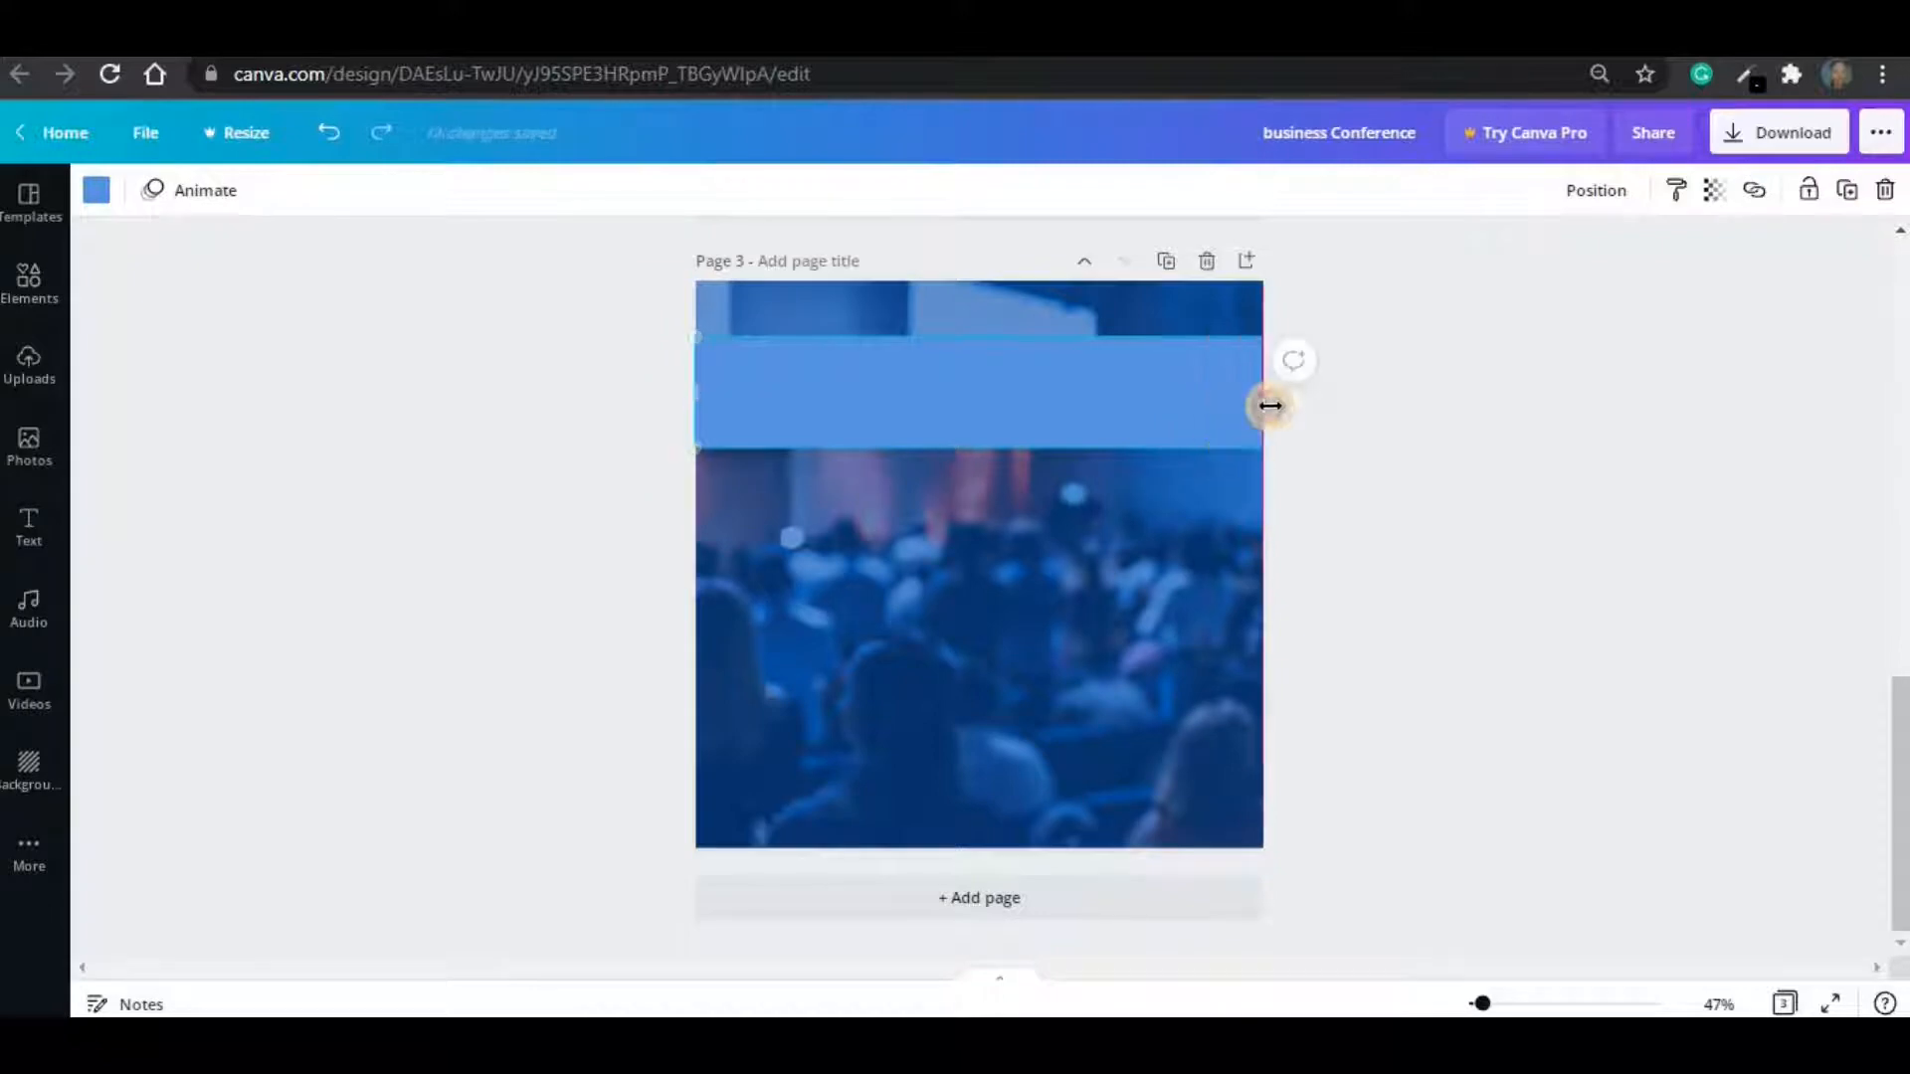
- Move the band slightly higher, leaving a thin strip of photo above it, and fill it with the document's yellow
{"action": "left_click_drag", "start_coordinate": [802, 375], "coordinate": [809, 348]}
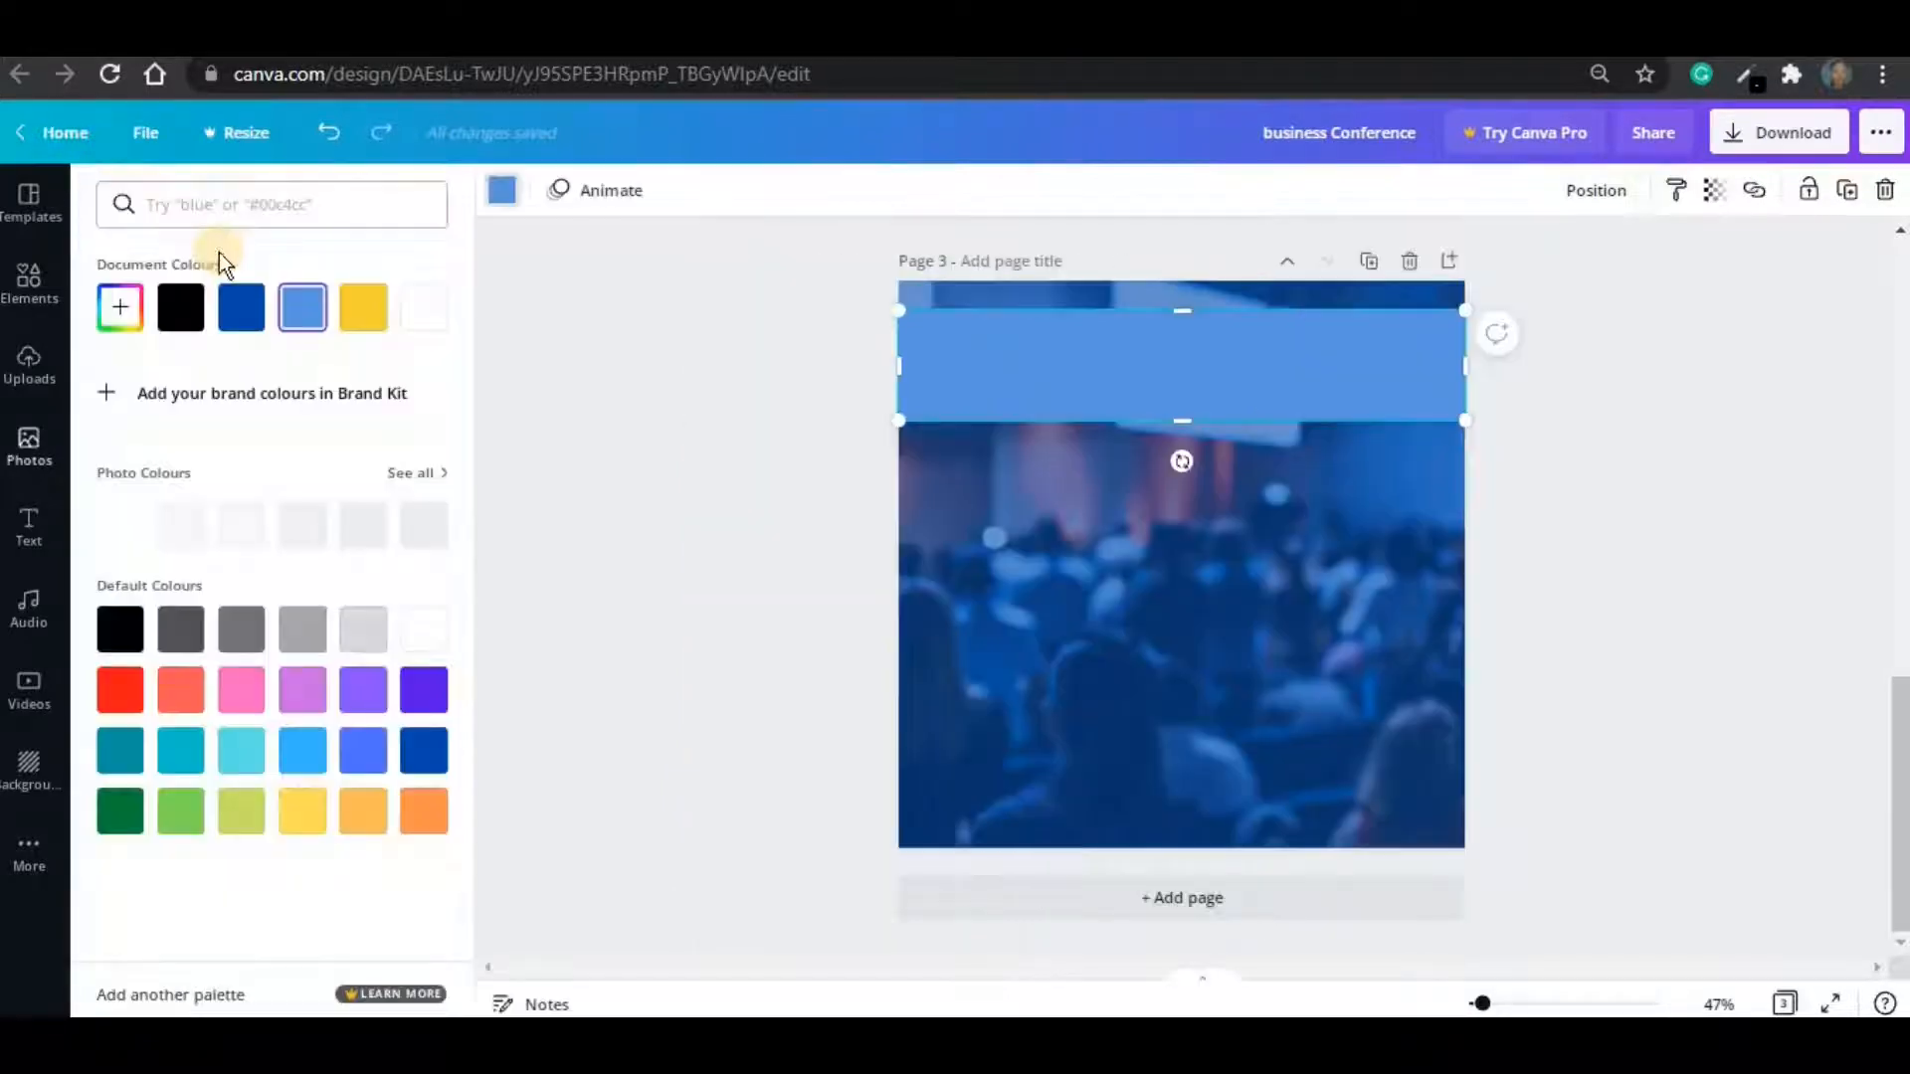
{"action": "left_click", "coordinate": [730, 366]}
{"action": "left_click", "coordinate": [1435, 406]}
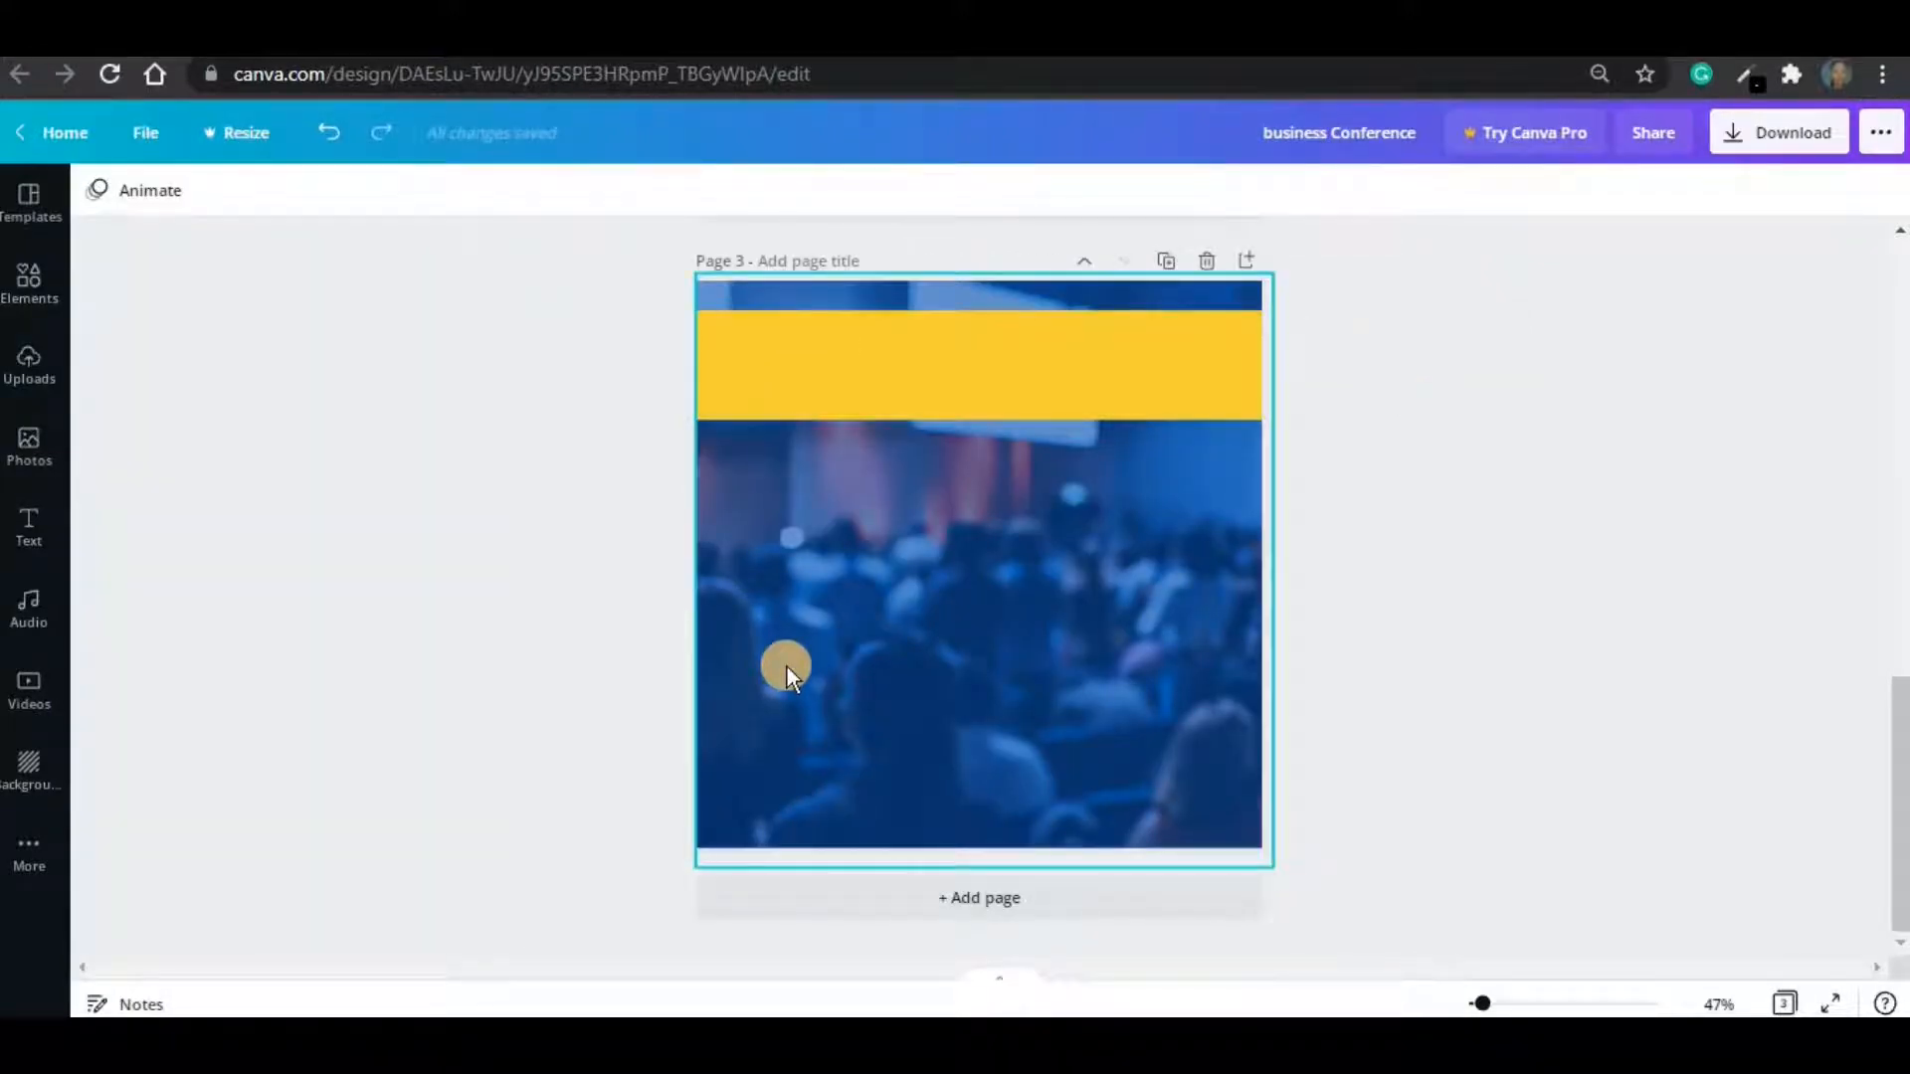
- Add the text "ANNUAL", enlarge it to about size 58.3 and place it horizontally centred in the upper part of the yellow band
{"action": "type", "text": "t"}
{"action": "type", "text": "AN"}
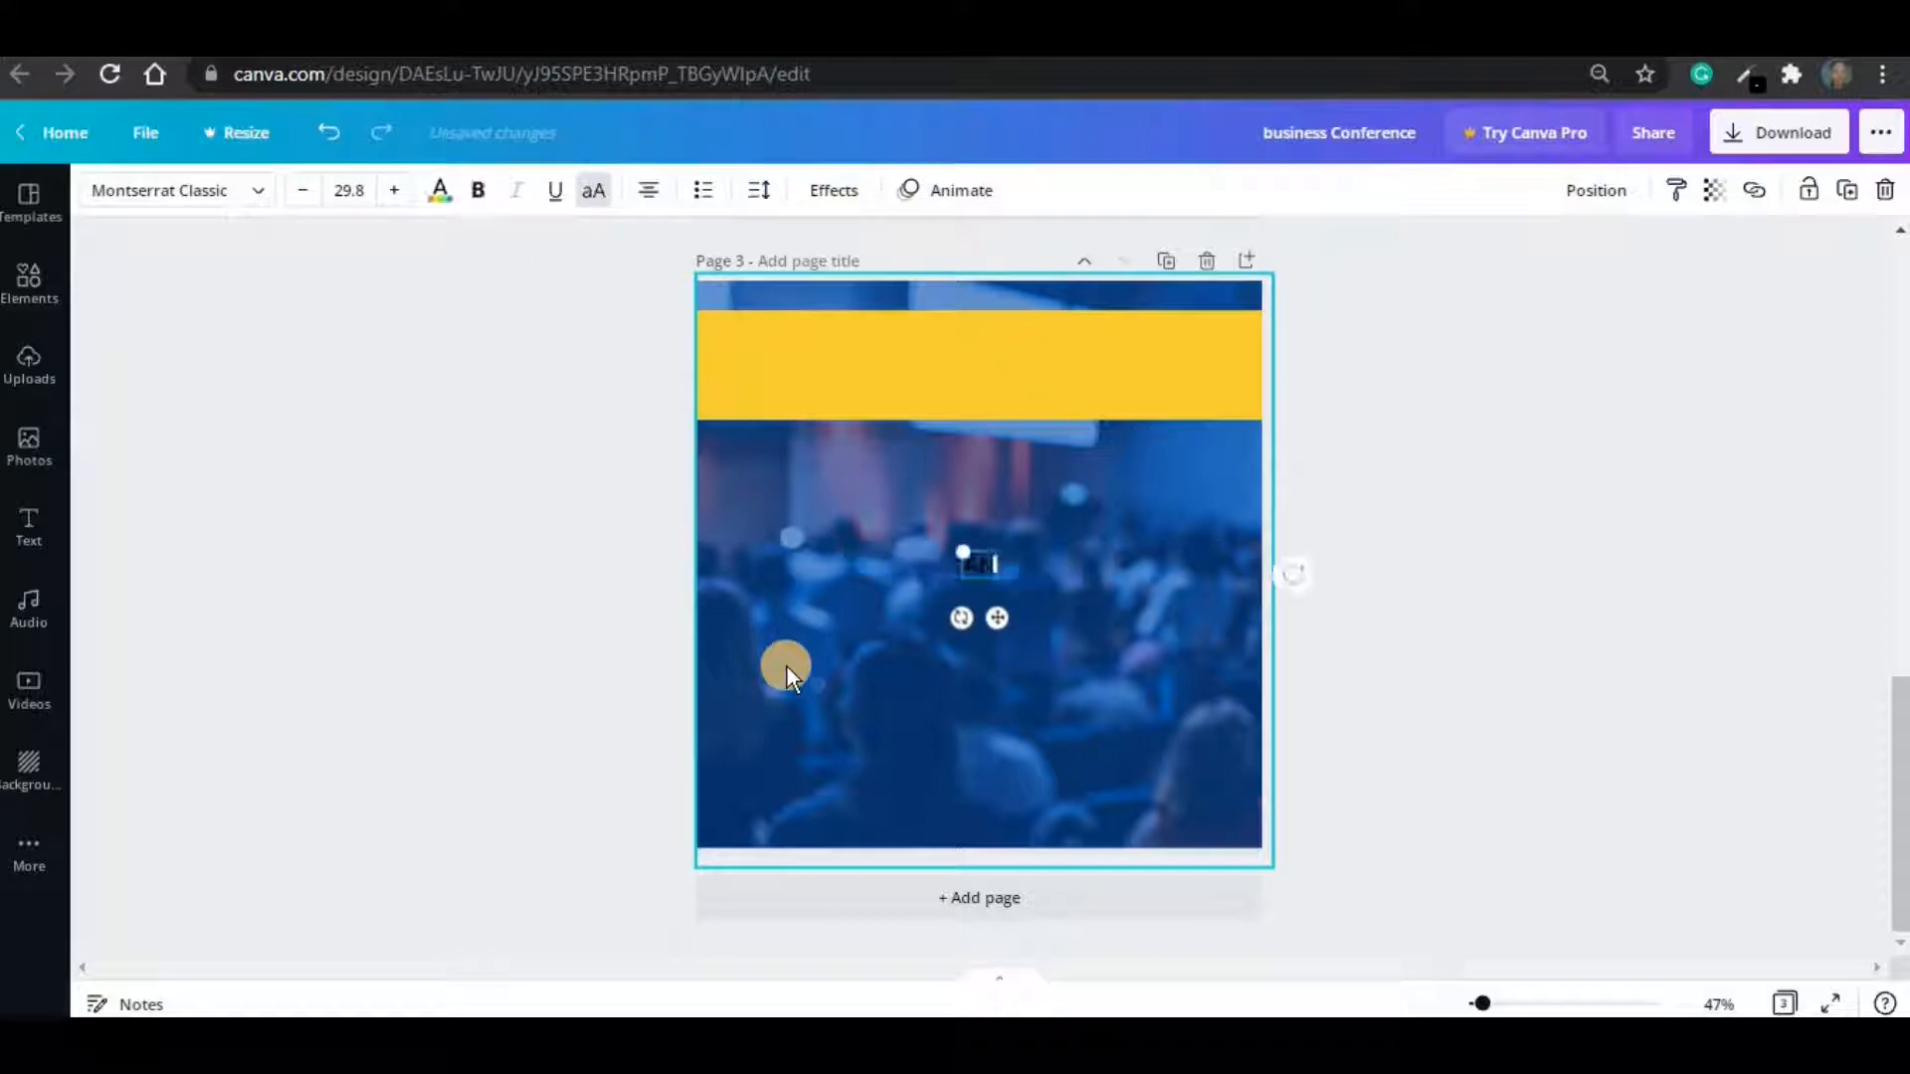
{"action": "type", "text": "NUAL"}
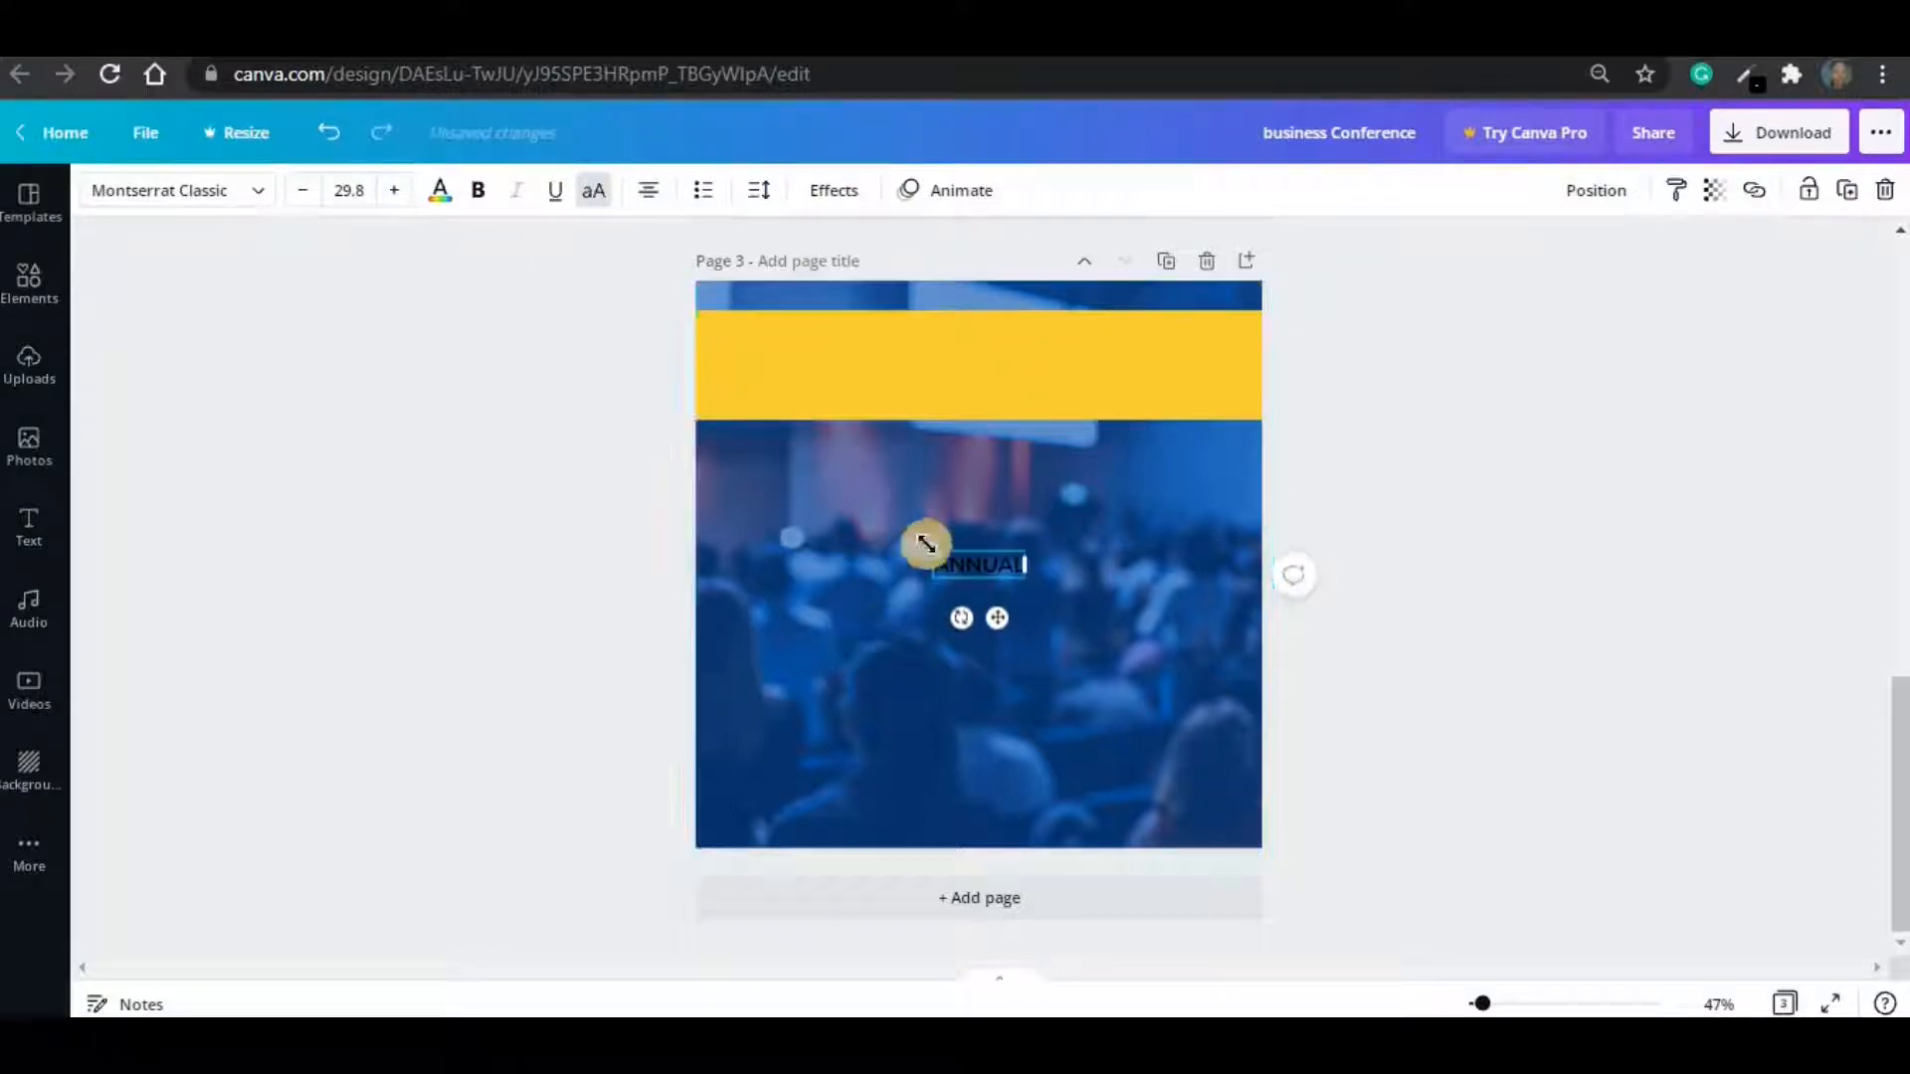
{"action": "left_click_drag", "start_coordinate": [929, 546], "coordinate": [848, 526]}
{"action": "left_click_drag", "start_coordinate": [955, 606], "coordinate": [982, 403]}
{"action": "left_click", "coordinate": [1580, 193]}
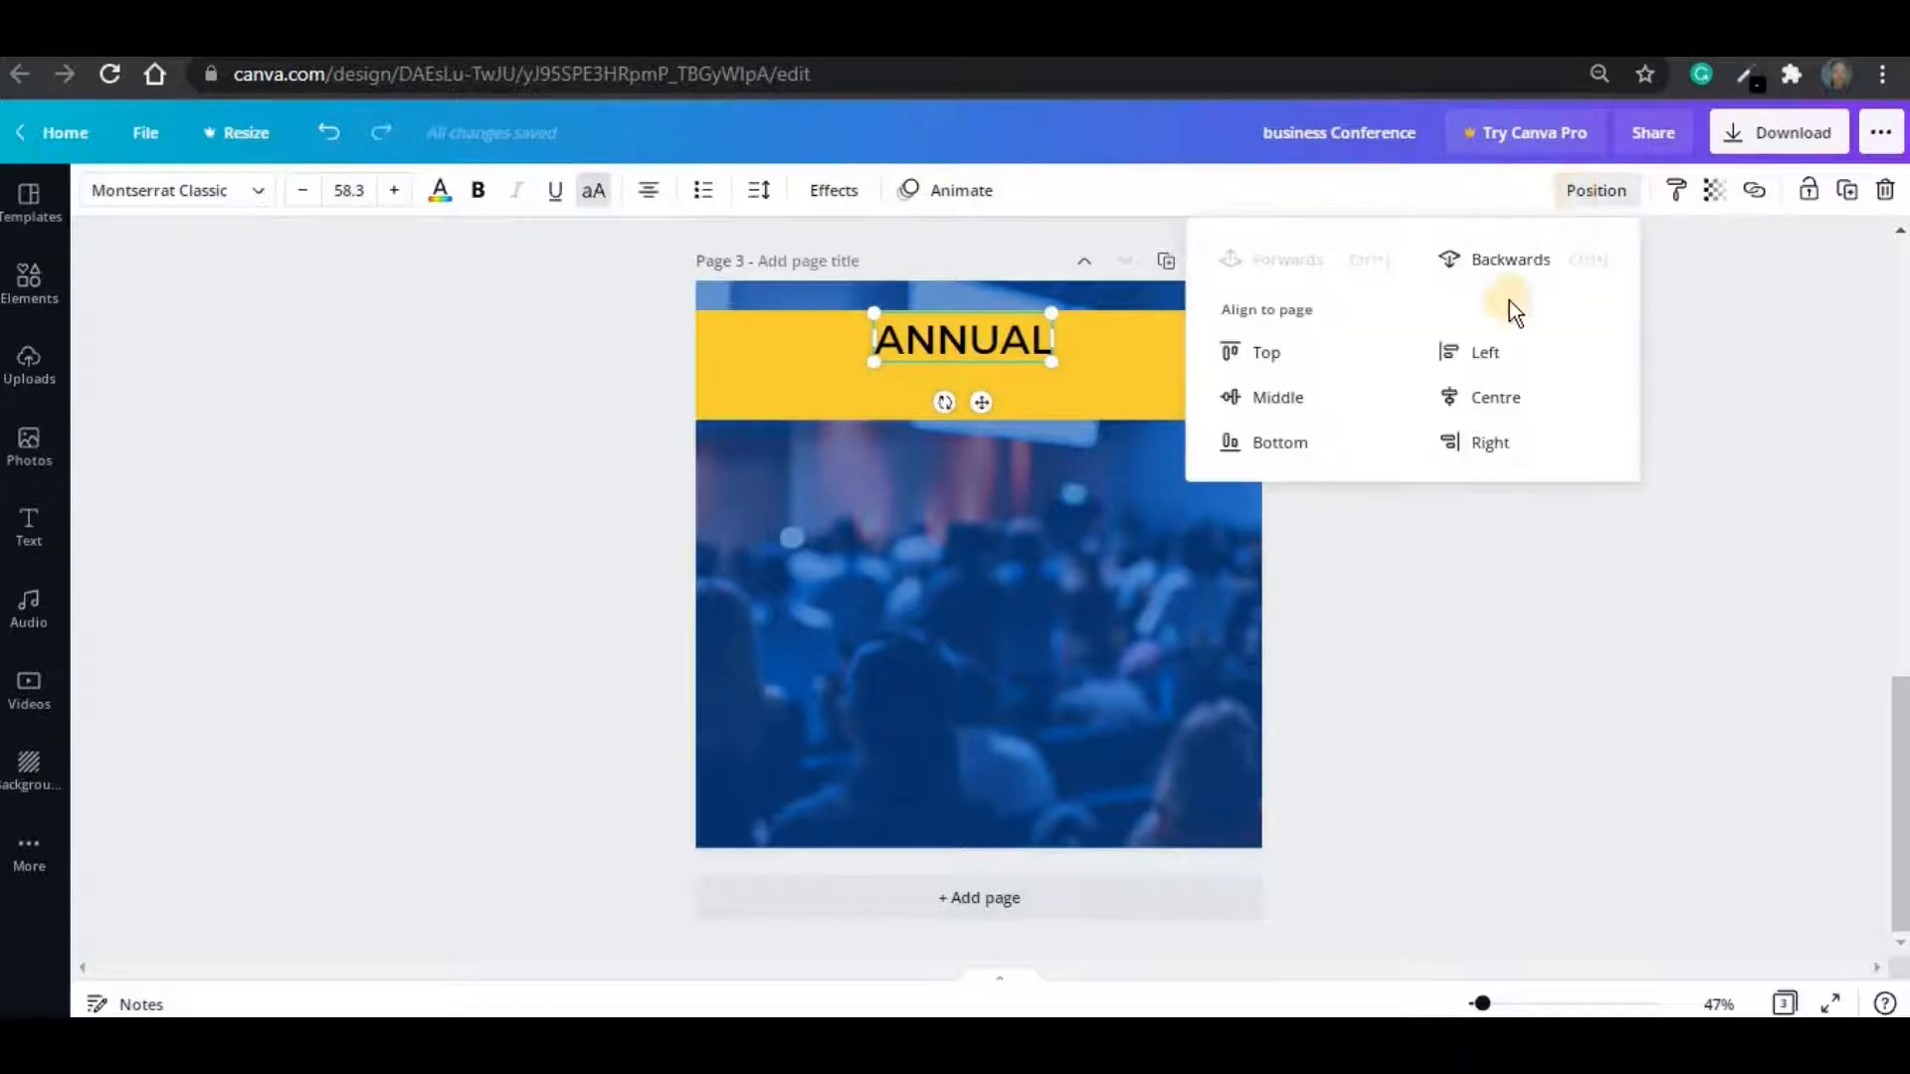
{"action": "left_click", "coordinate": [1495, 403]}
{"action": "left_click", "coordinate": [1018, 588]}
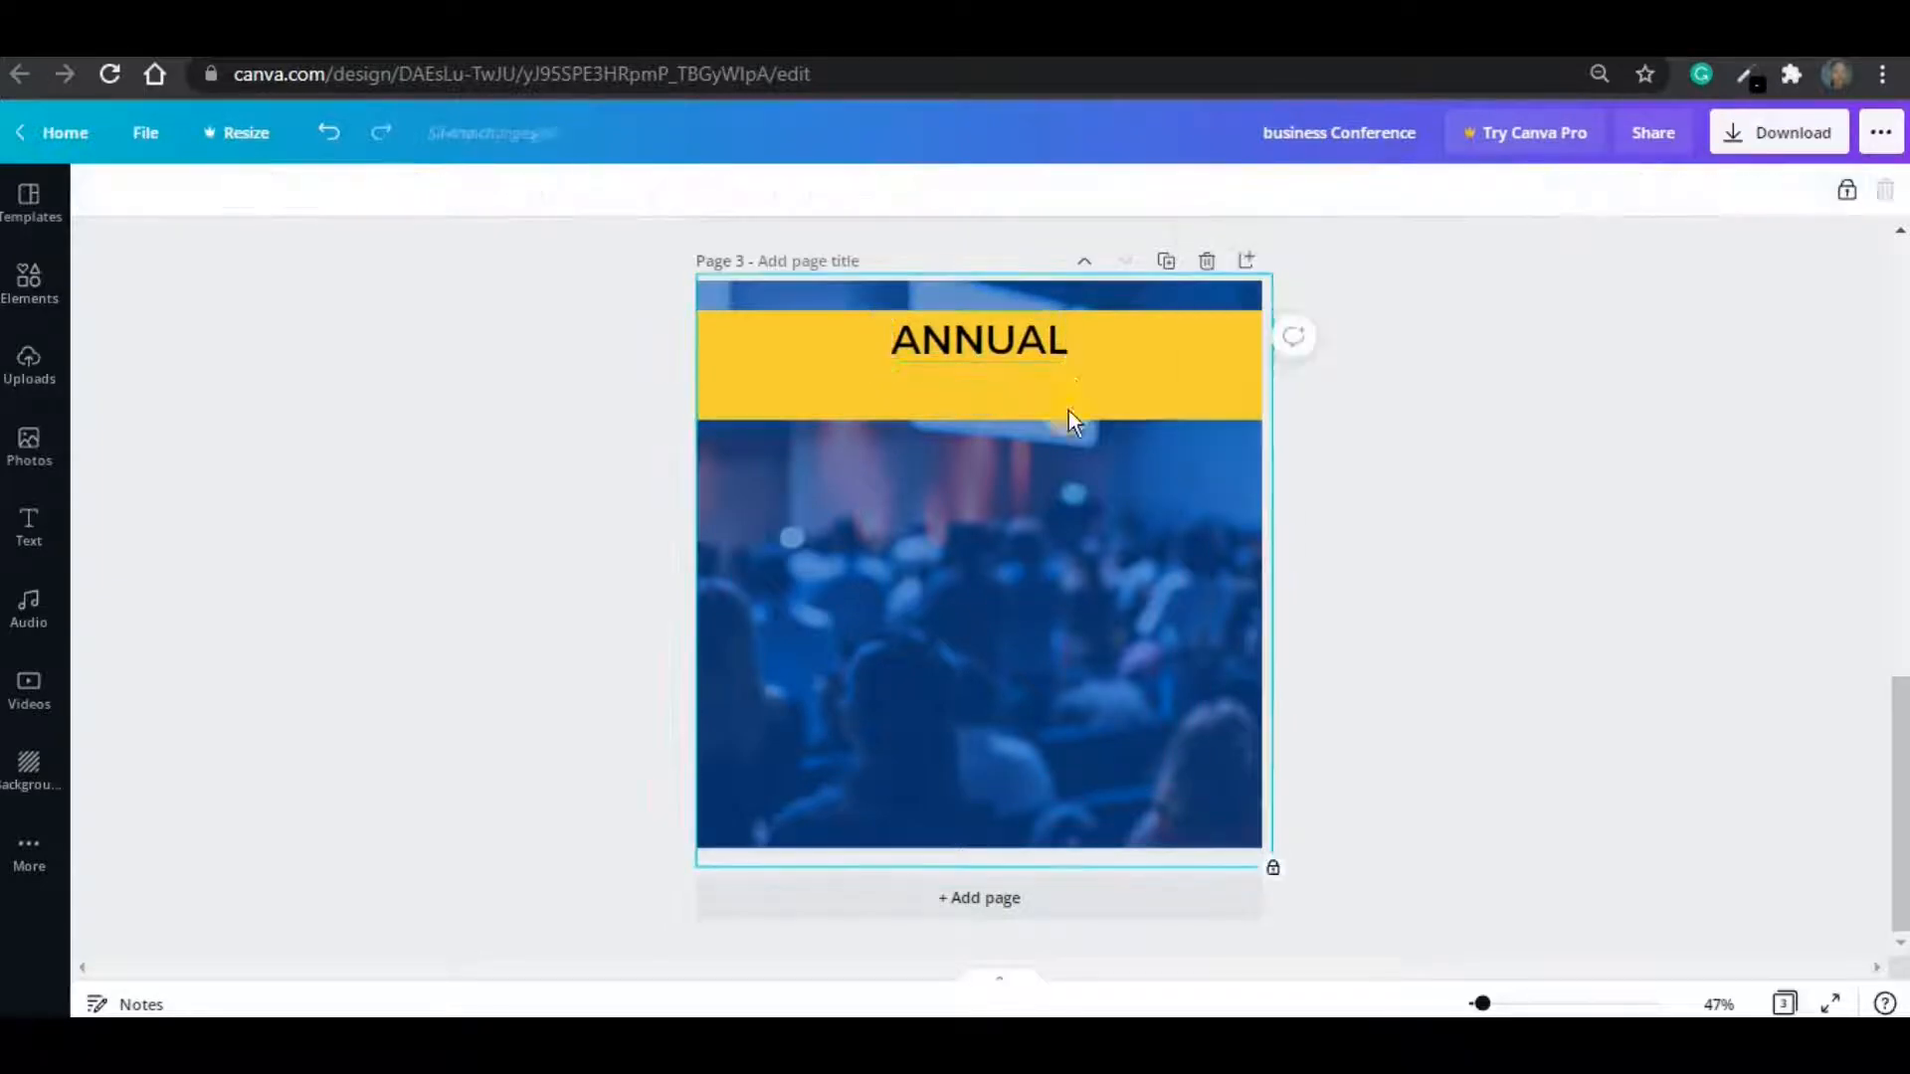
- Reduce the "ANNUAL" text to about size 48.4 and colour it white
{"action": "left_click", "coordinate": [1074, 380]}
{"action": "left_click", "coordinate": [1053, 343]}
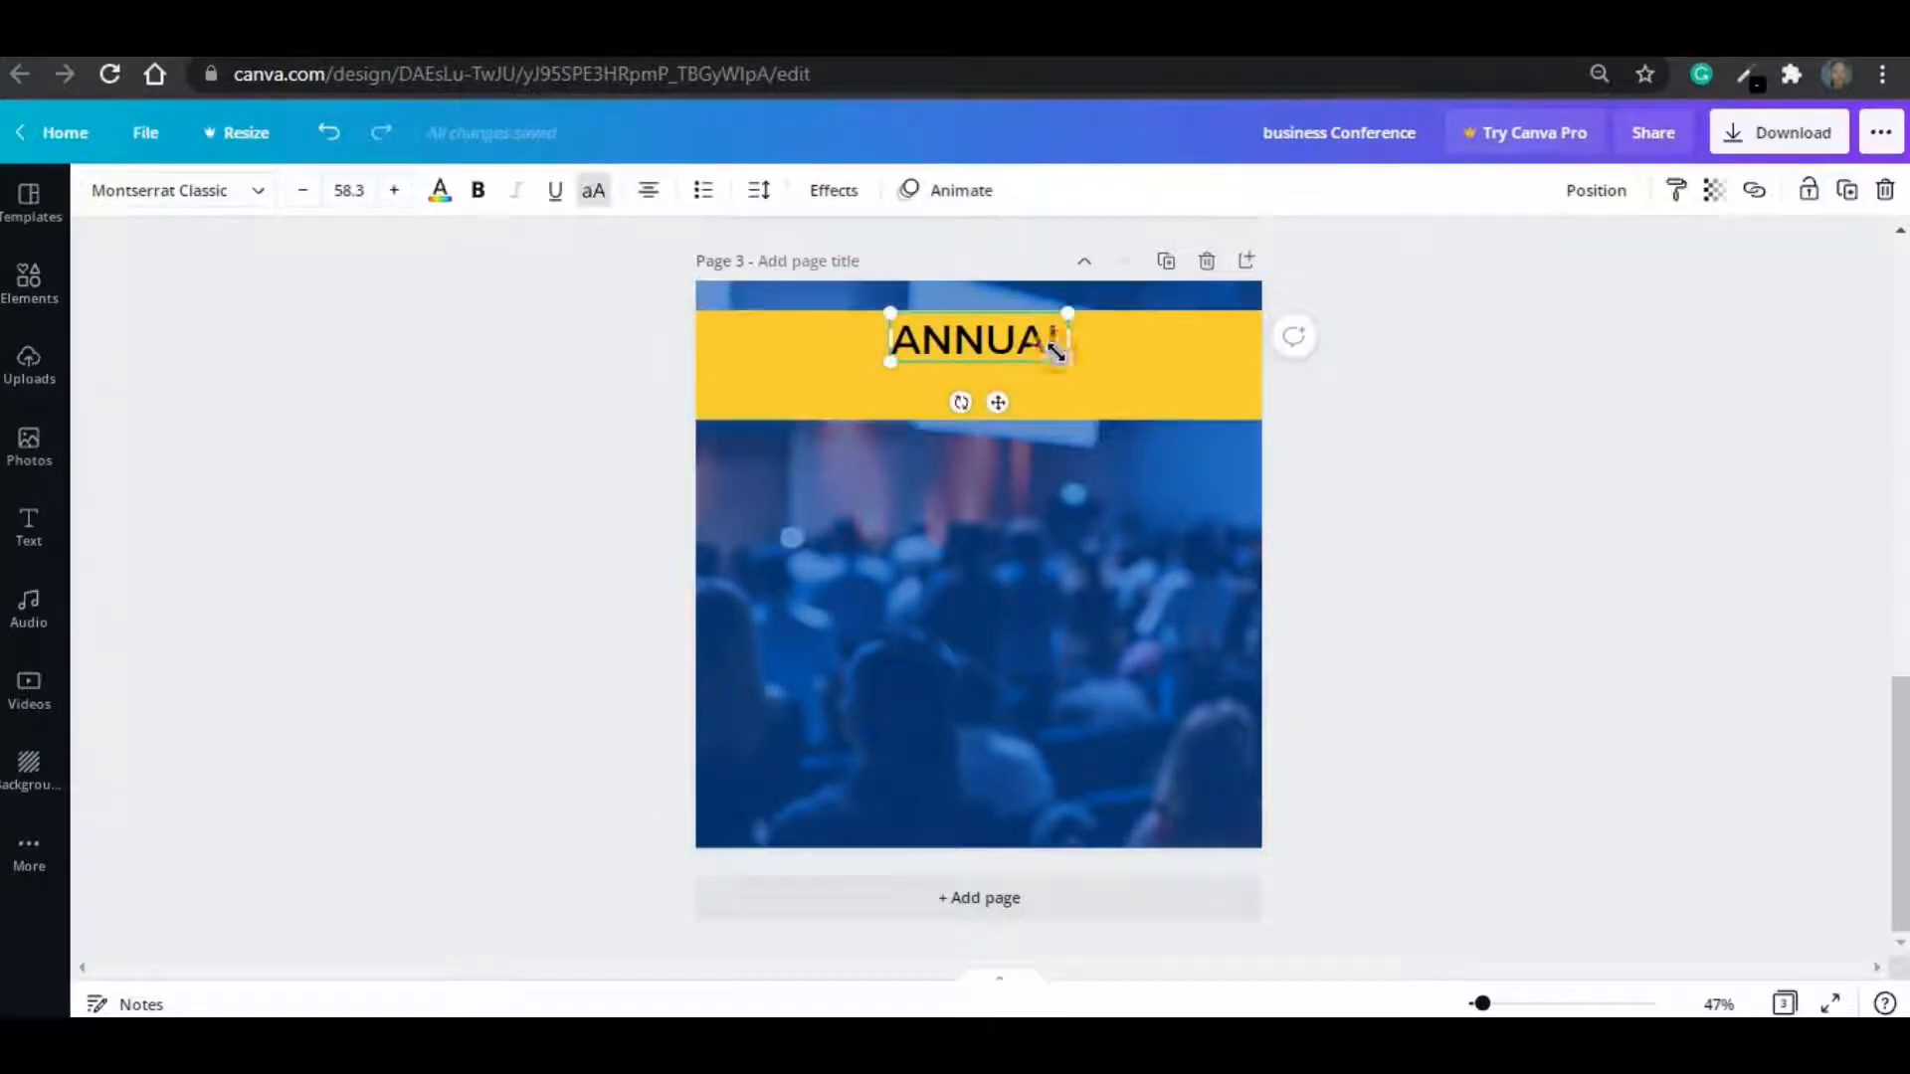
{"action": "left_click_drag", "start_coordinate": [1044, 345], "coordinate": [1036, 347]}
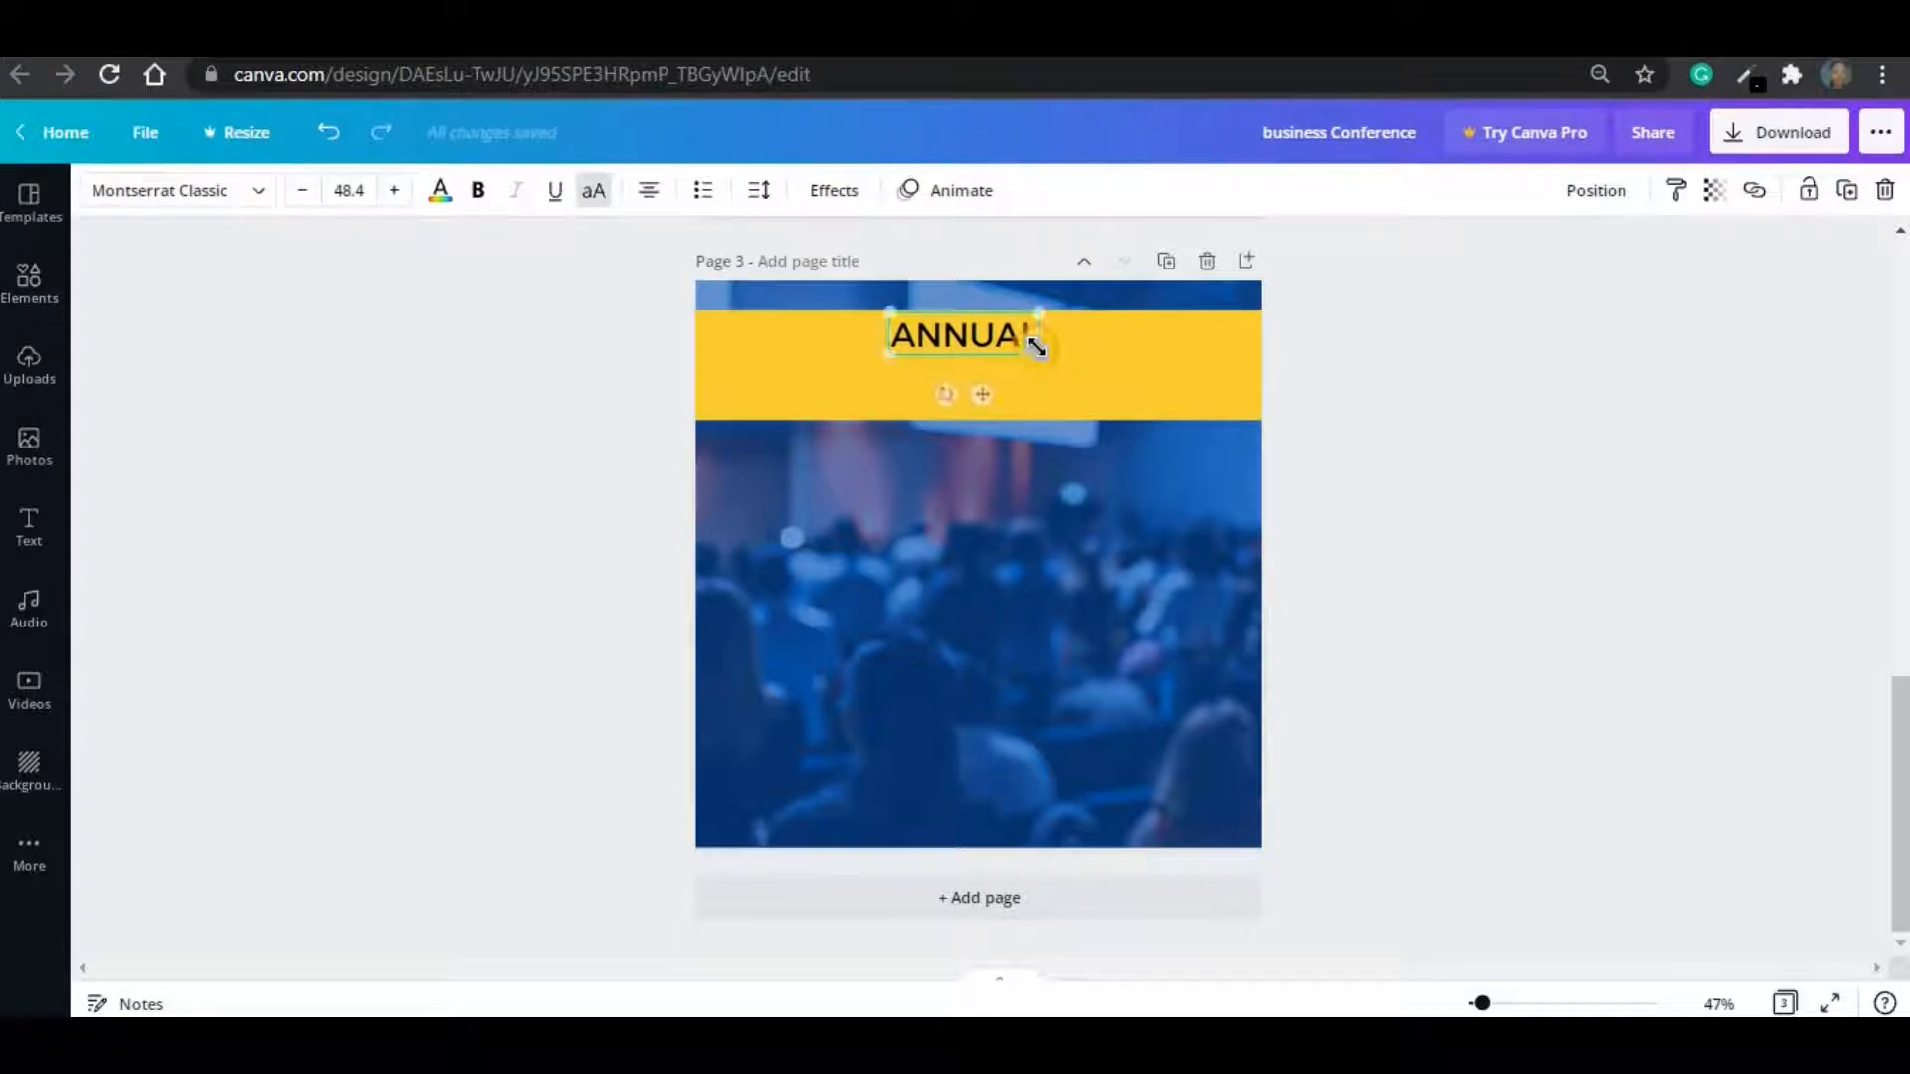
{"action": "left_click", "coordinate": [435, 190]}
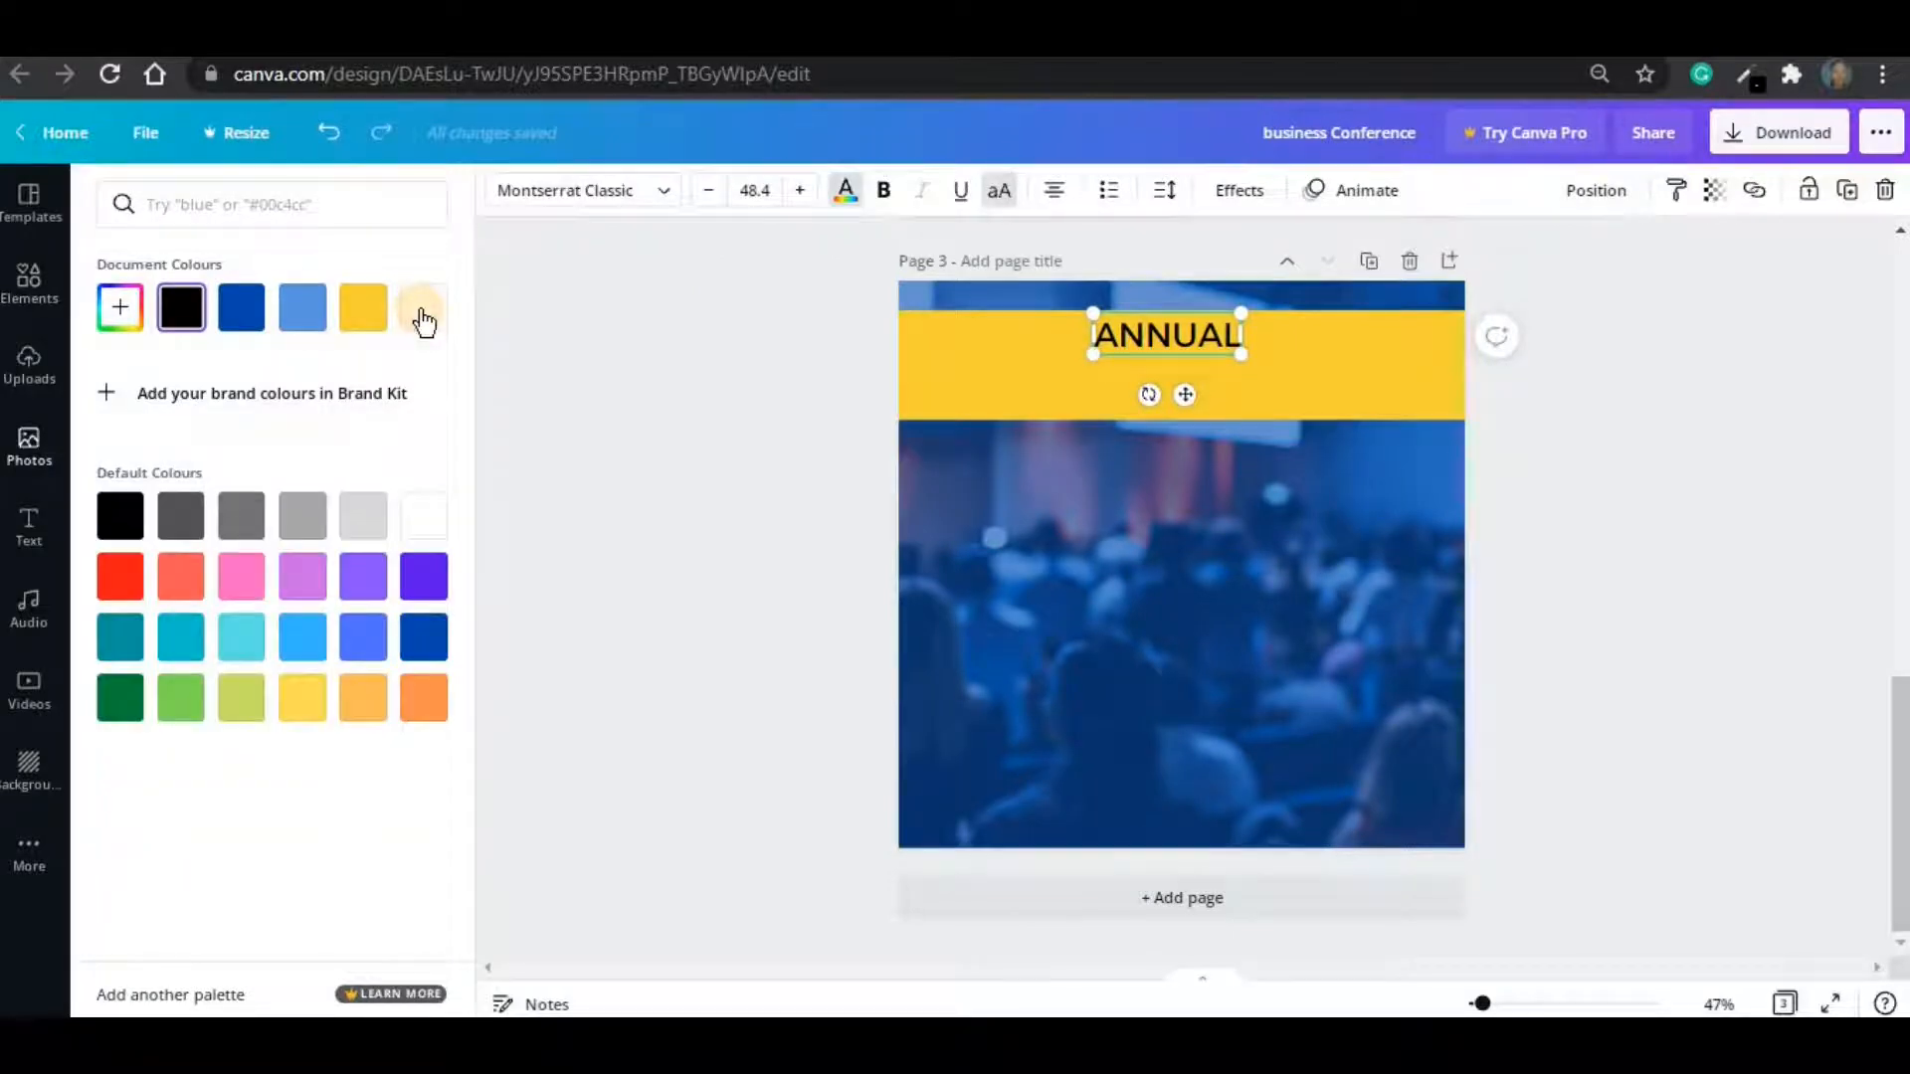
{"action": "left_click", "coordinate": [423, 318]}
{"action": "left_click", "coordinate": [1471, 498]}
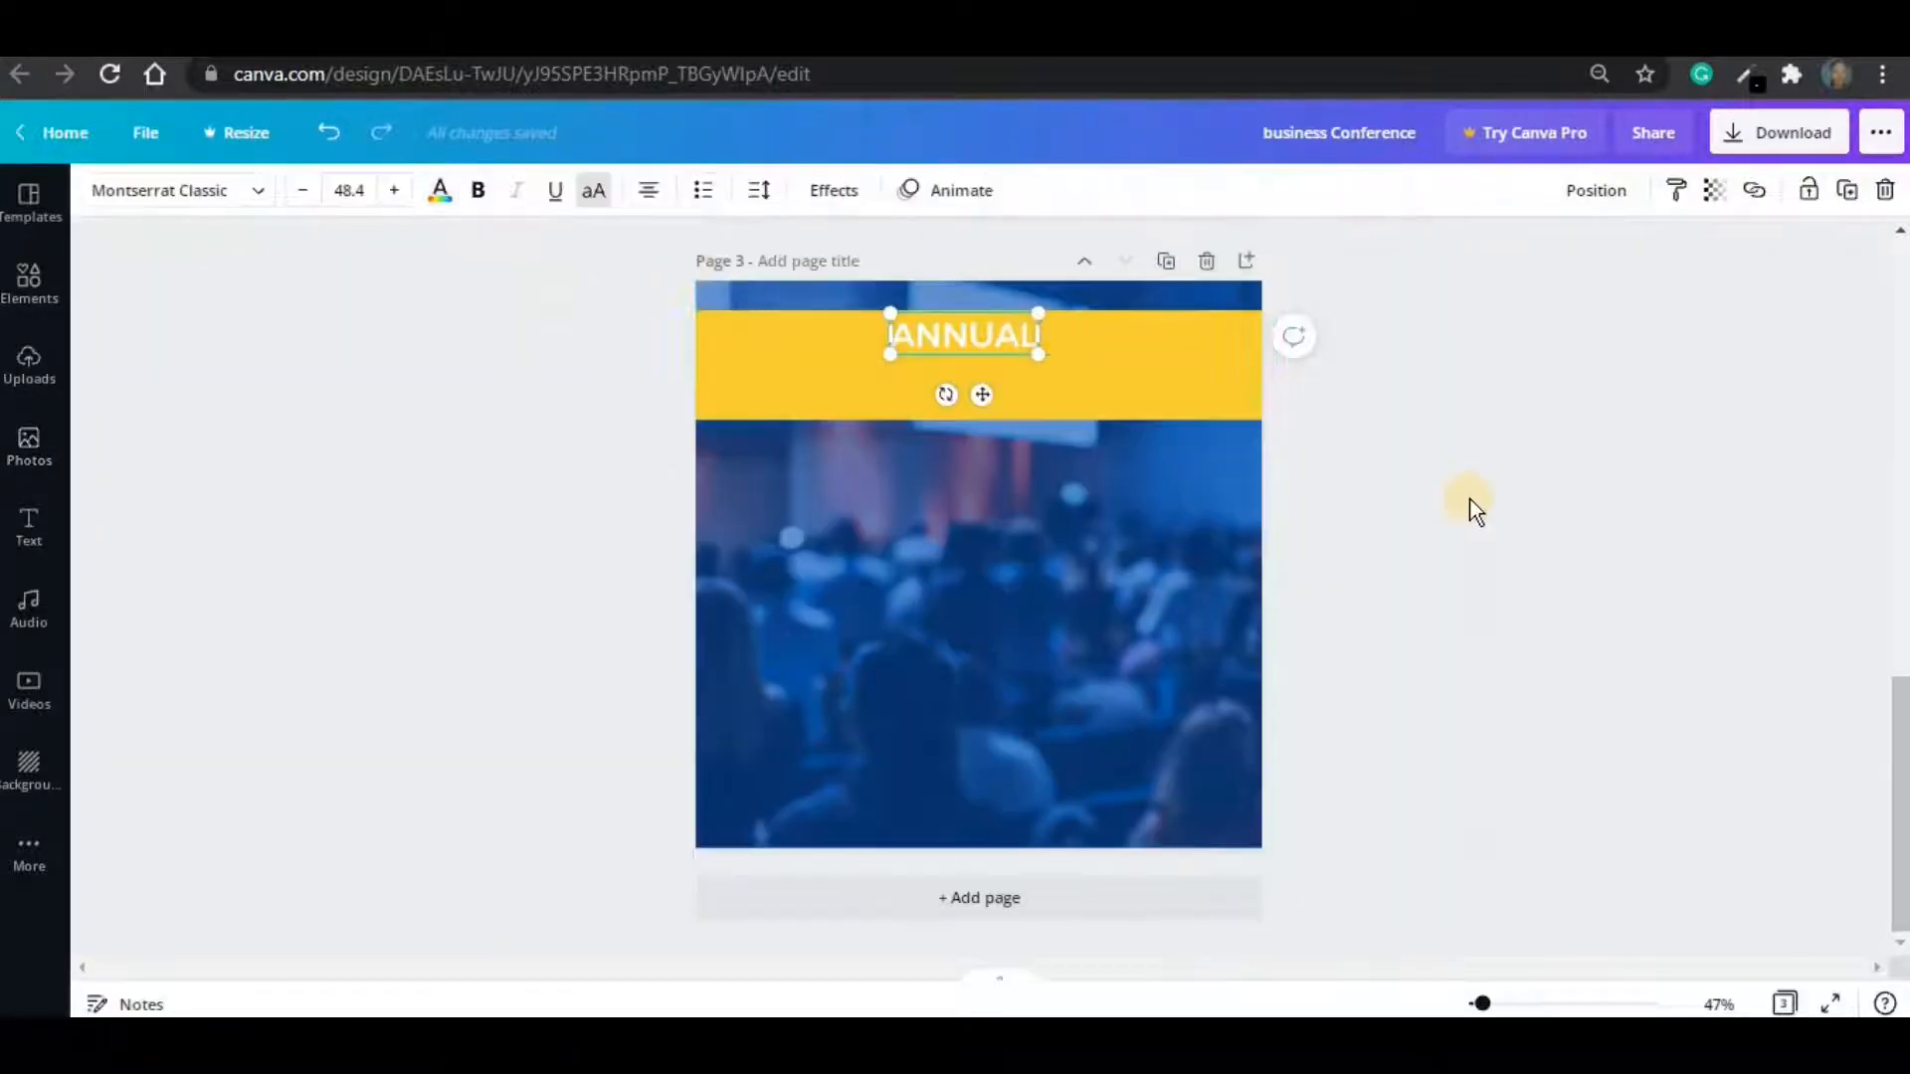
{"action": "left_click", "coordinate": [1470, 498]}
- Align the resized "ANNUAL" text to the horizontal centre of the page
{"action": "left_click", "coordinate": [985, 338]}
{"action": "left_click", "coordinate": [1591, 204]}
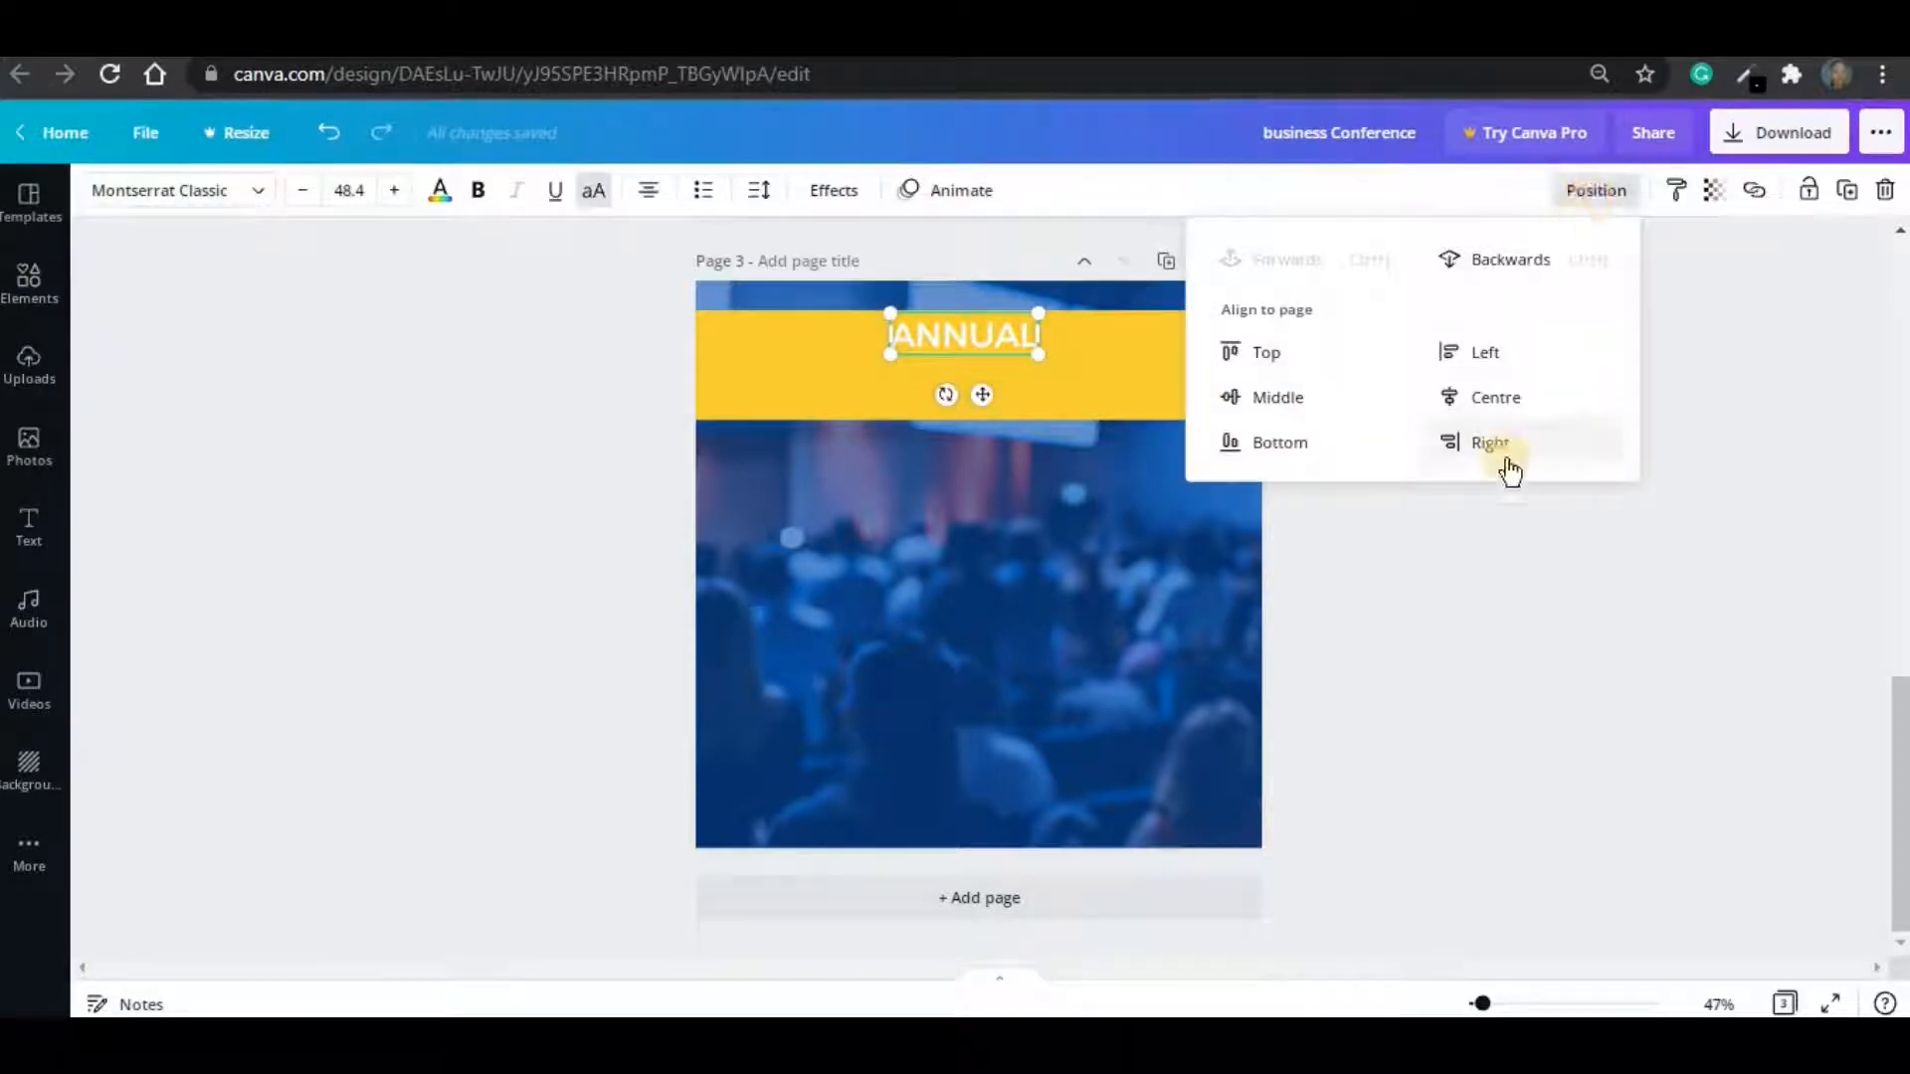
{"action": "left_click", "coordinate": [1500, 399]}
- Add the text "BUSINESS CONFERENCE" in the middle of the page
{"action": "left_click", "coordinate": [994, 601]}
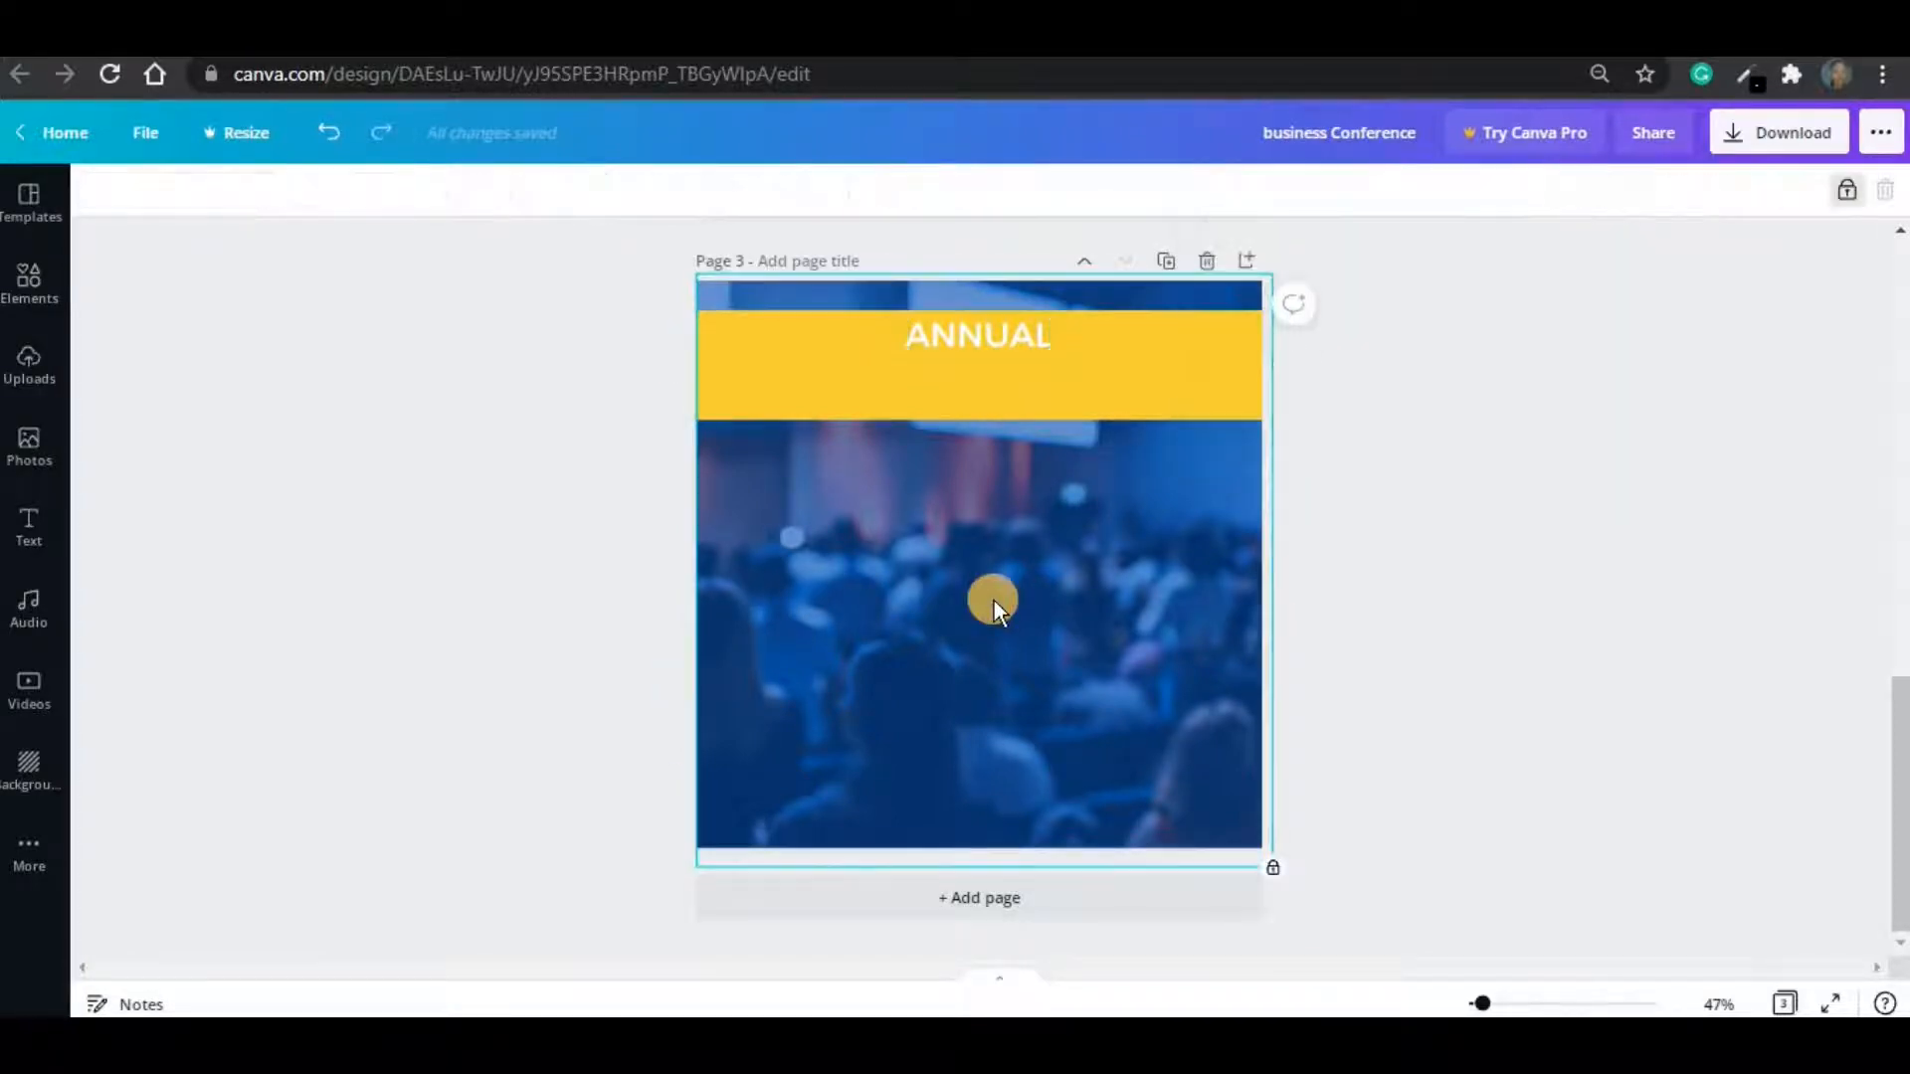
{"action": "key", "text": "t"}
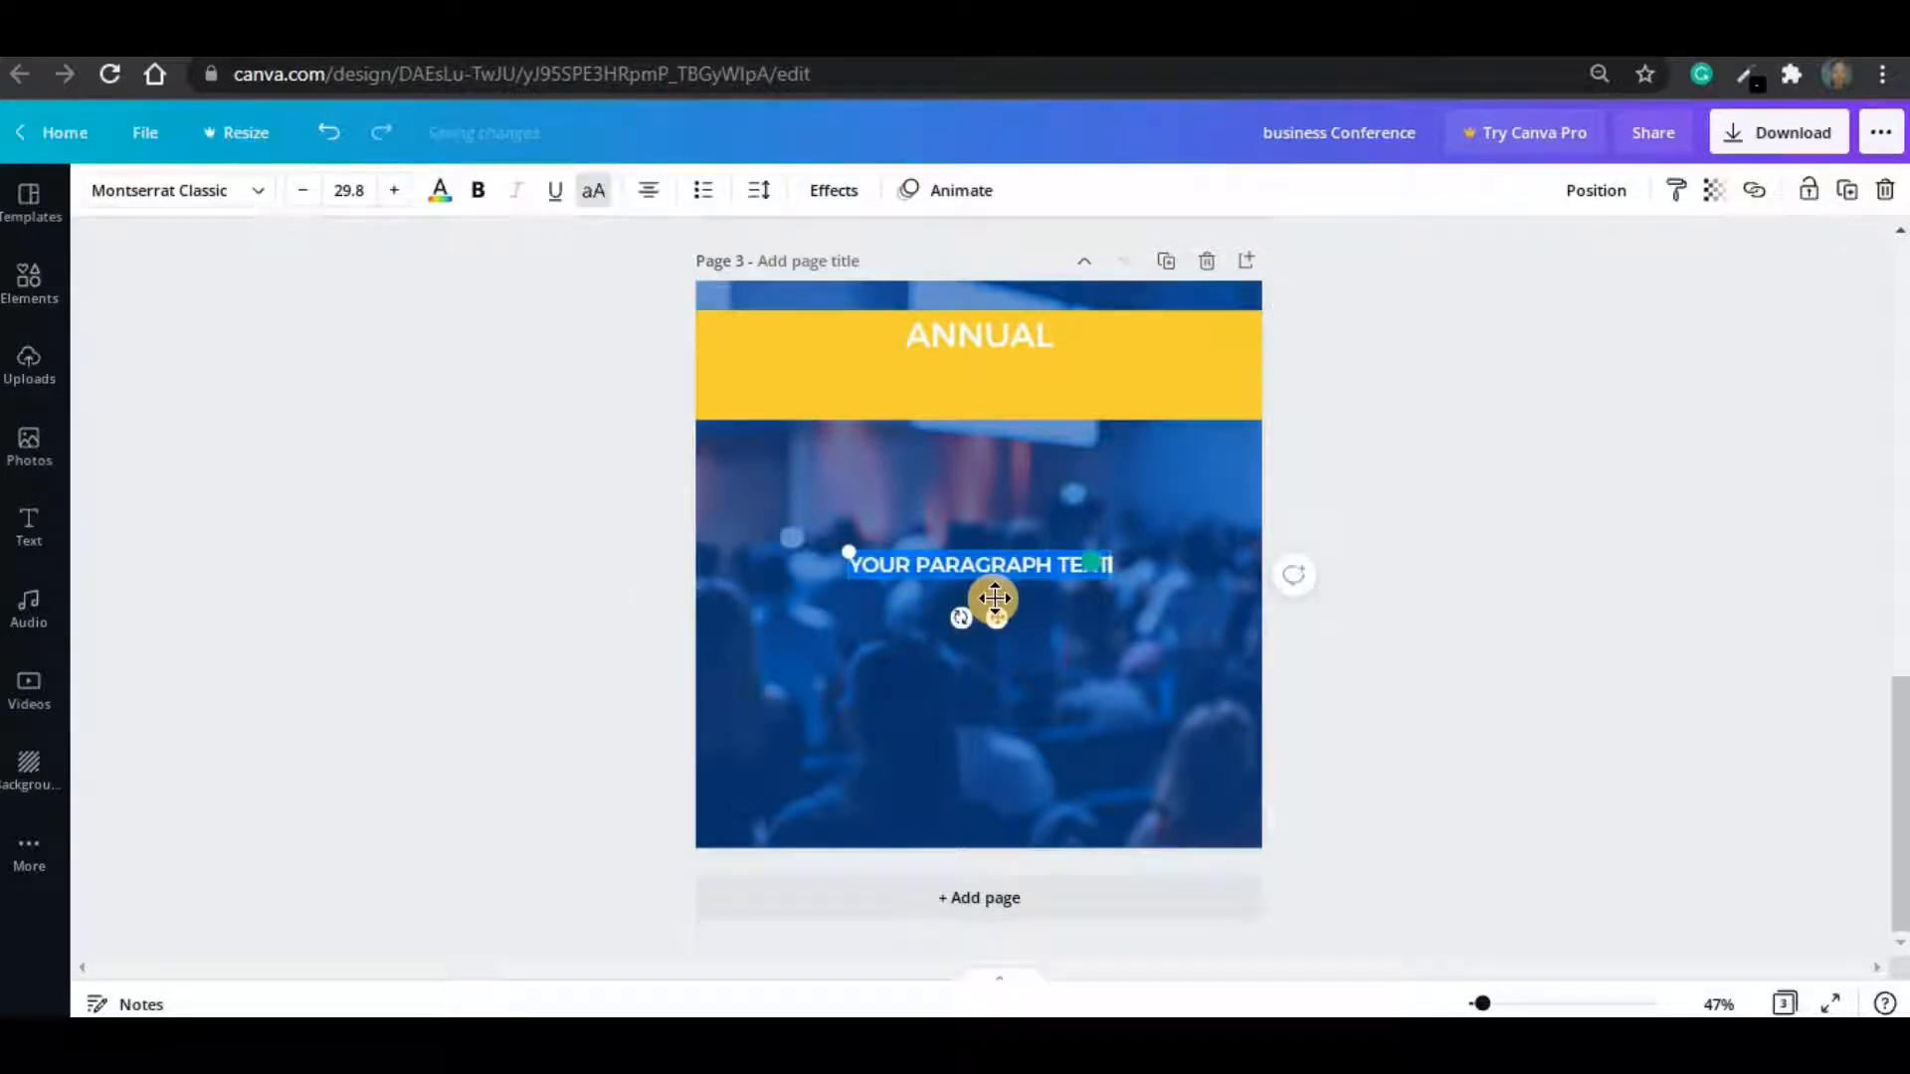
{"action": "type", "text": "Business"}
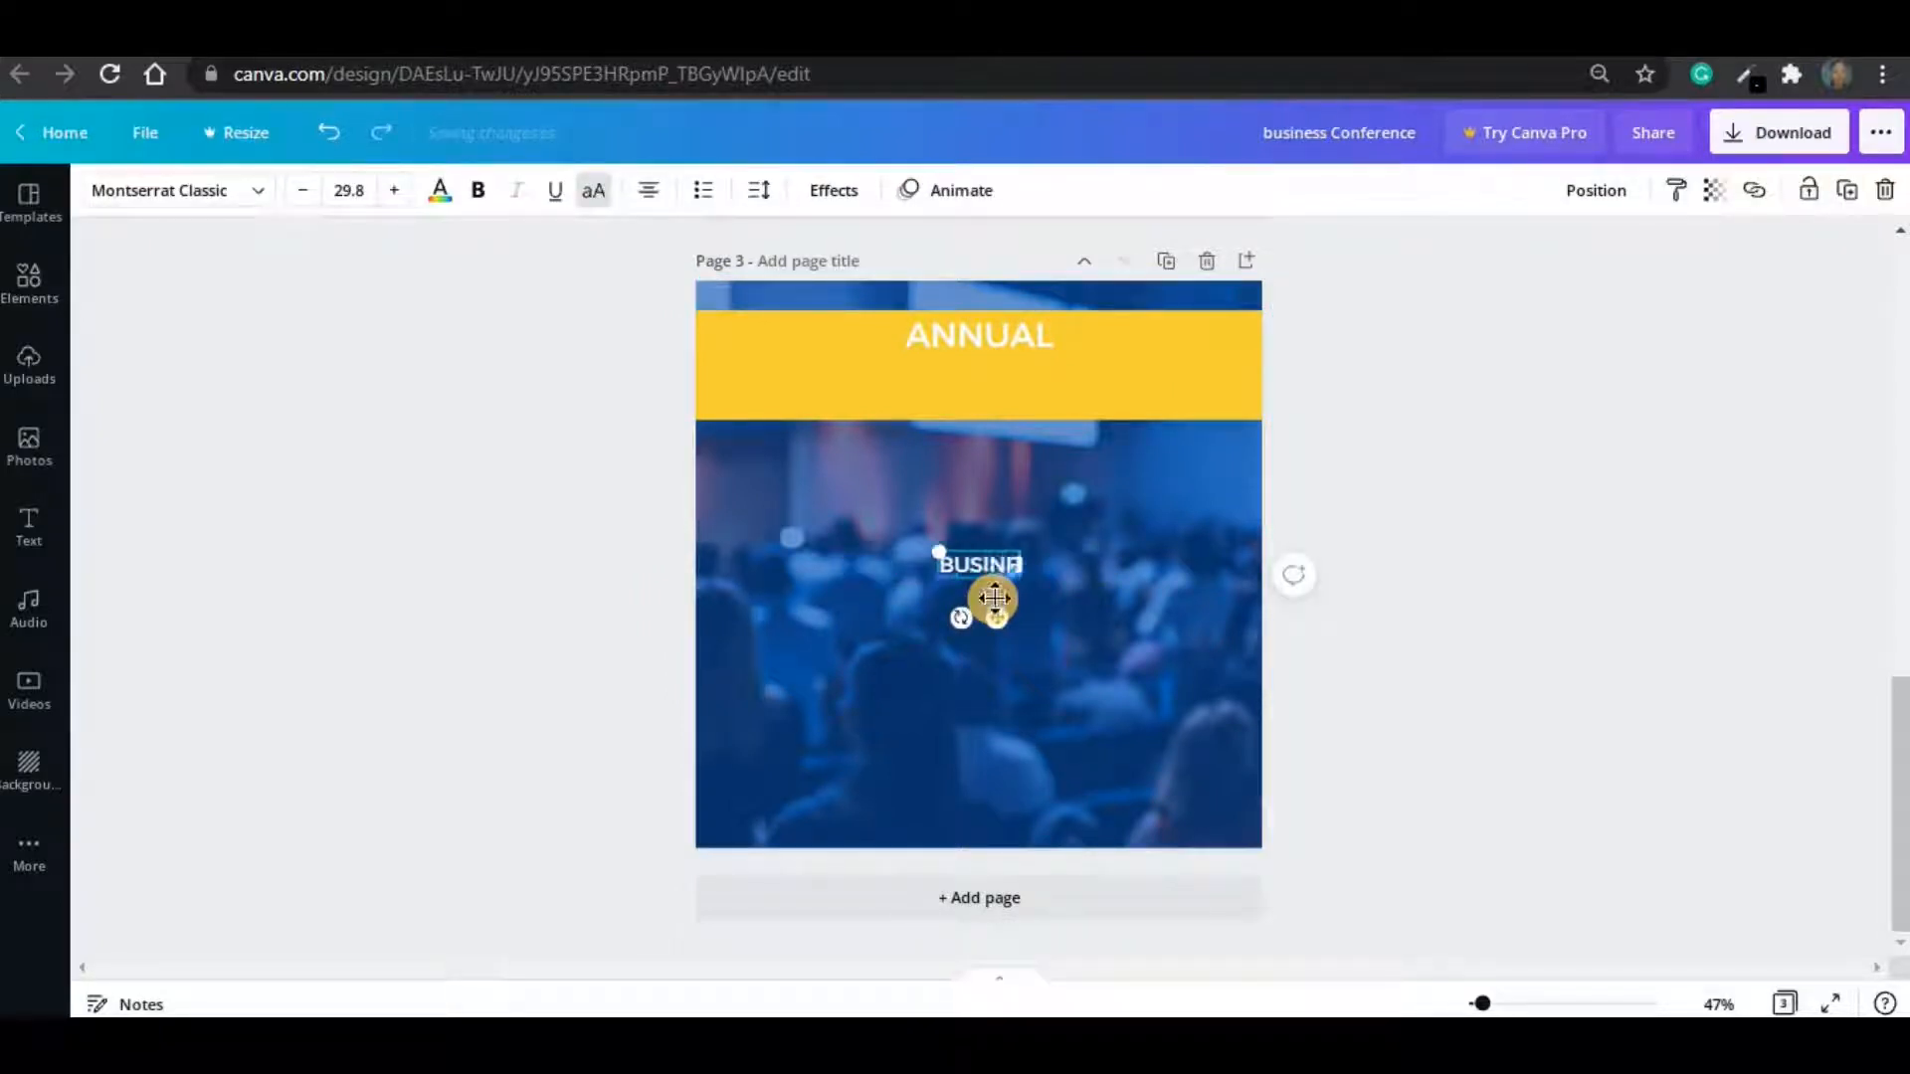
{"action": "type", "text": " Conf"}
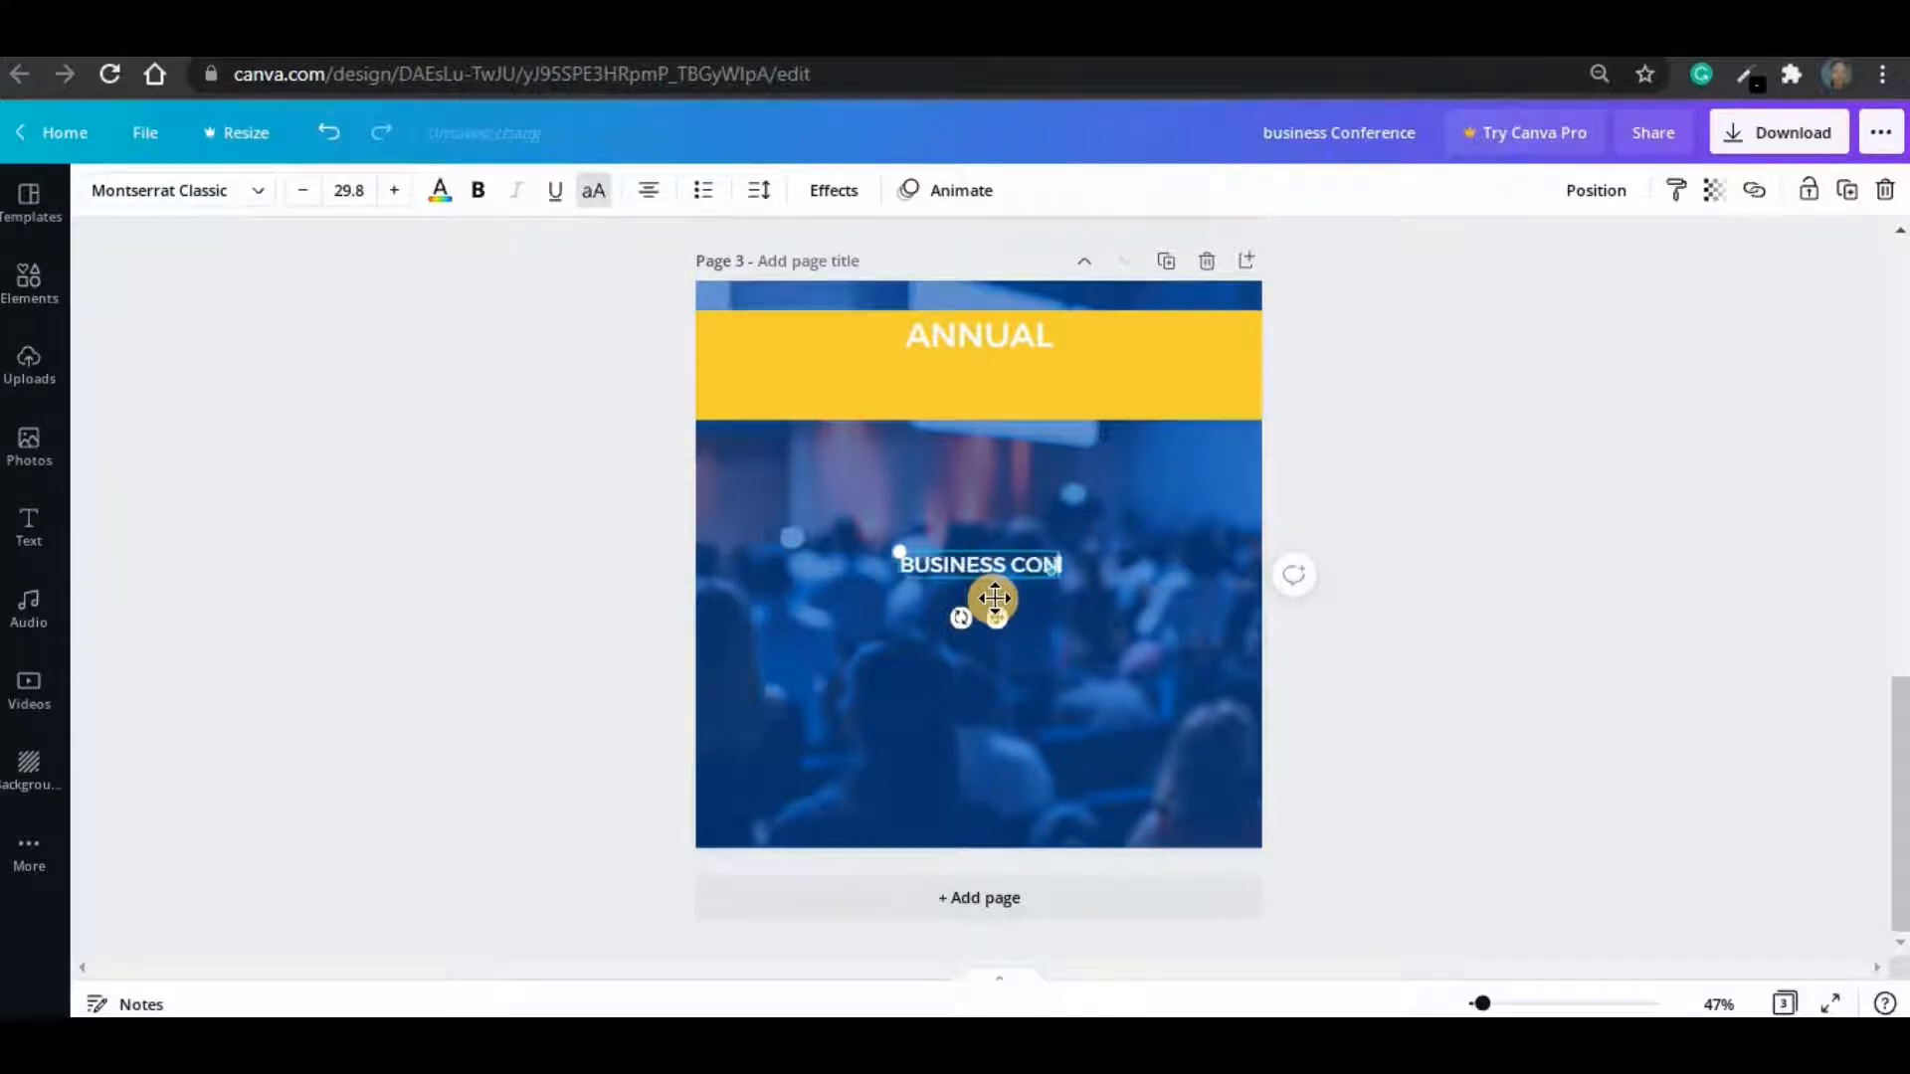
{"action": "type", "text": "erence"}
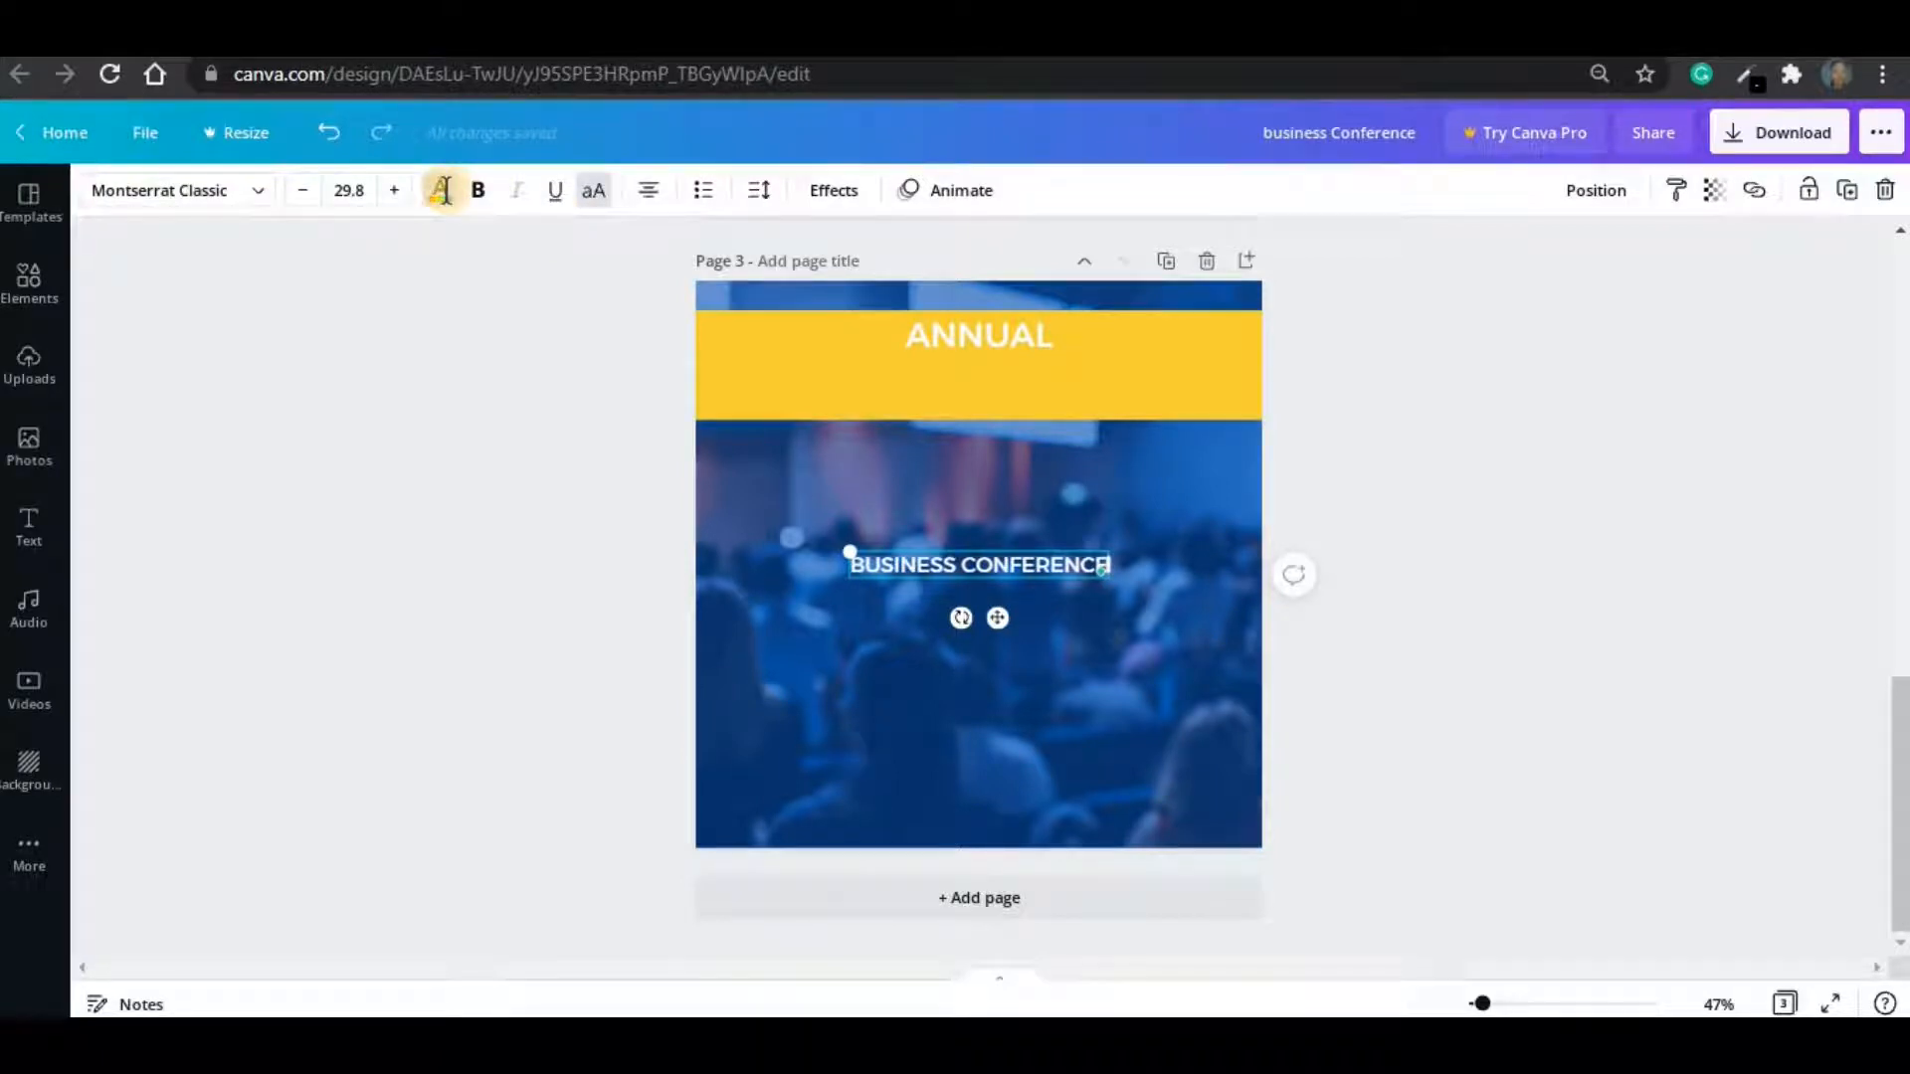
- Format the "BUSINESS CONFERENCE" text in black Montserrat Extra-Bold italic
{"action": "left_click", "coordinate": [441, 190]}
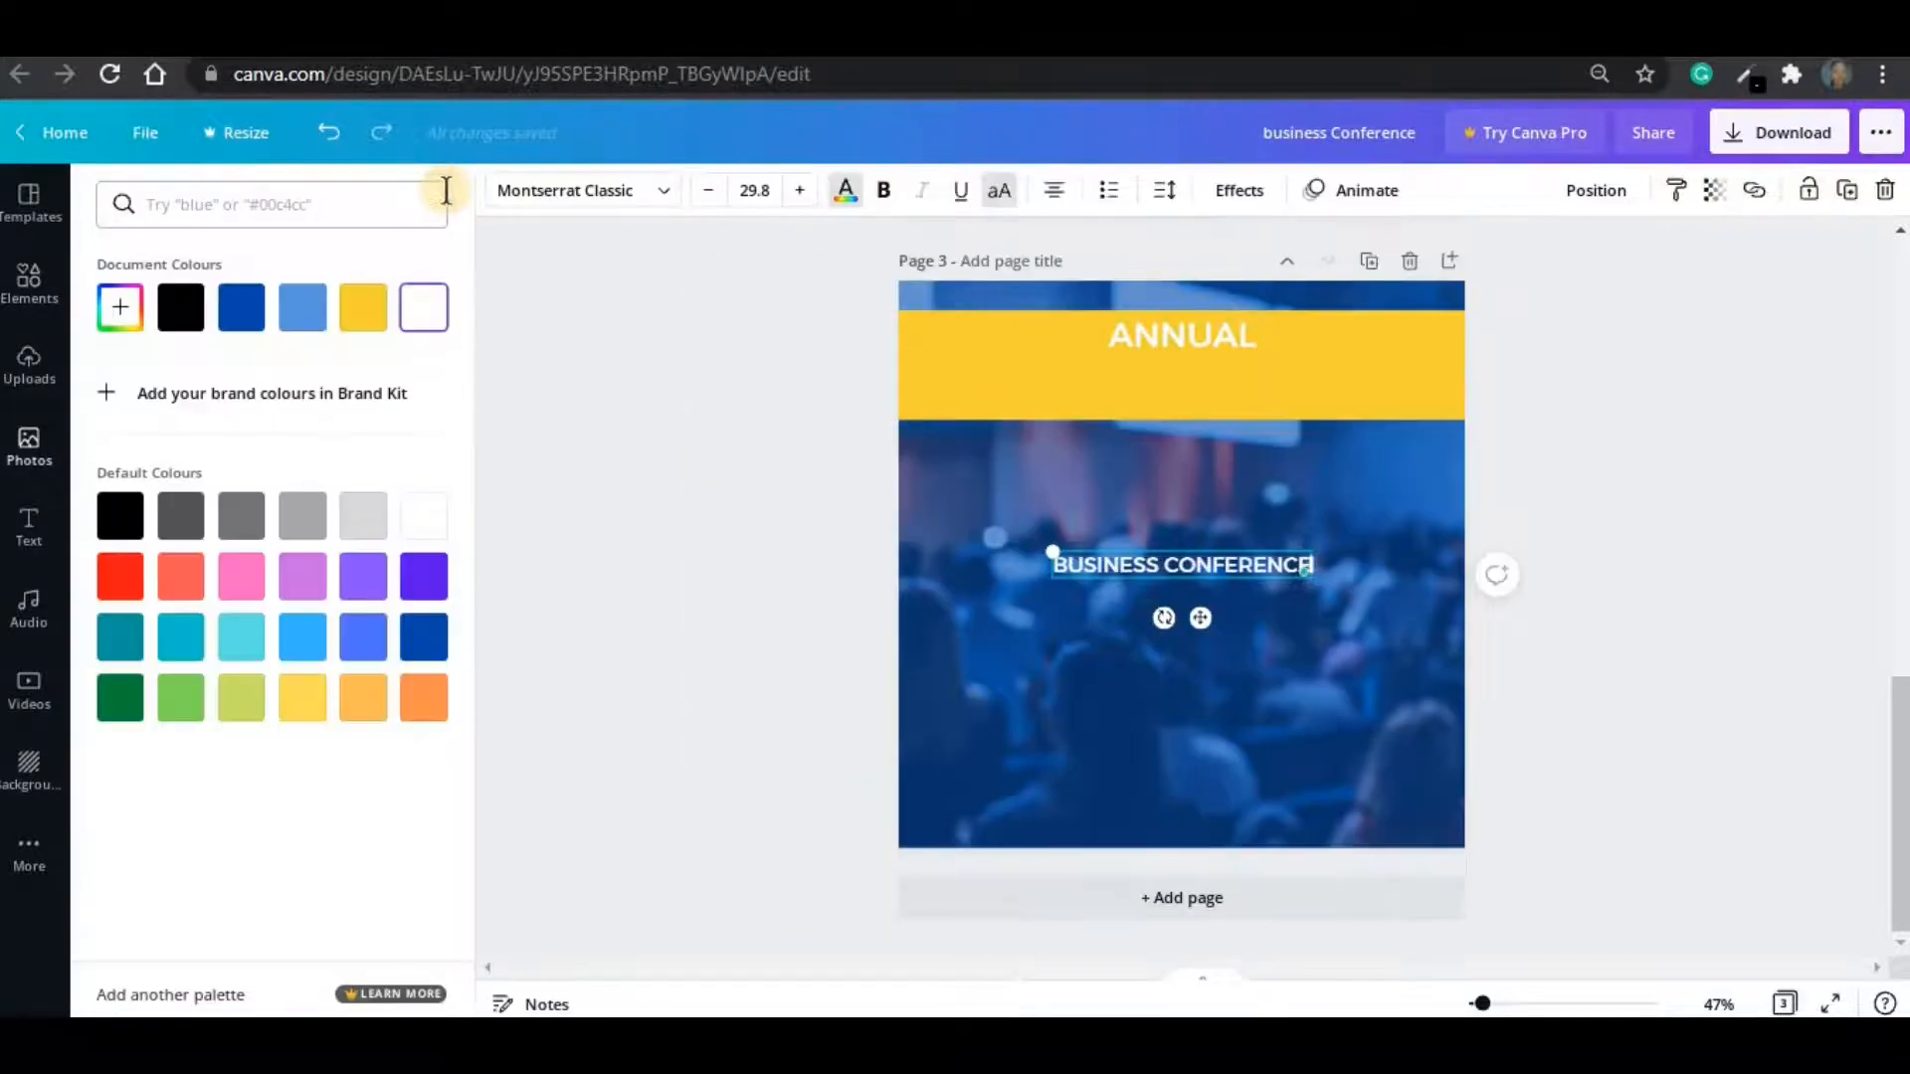
{"action": "left_click", "coordinate": [171, 326]}
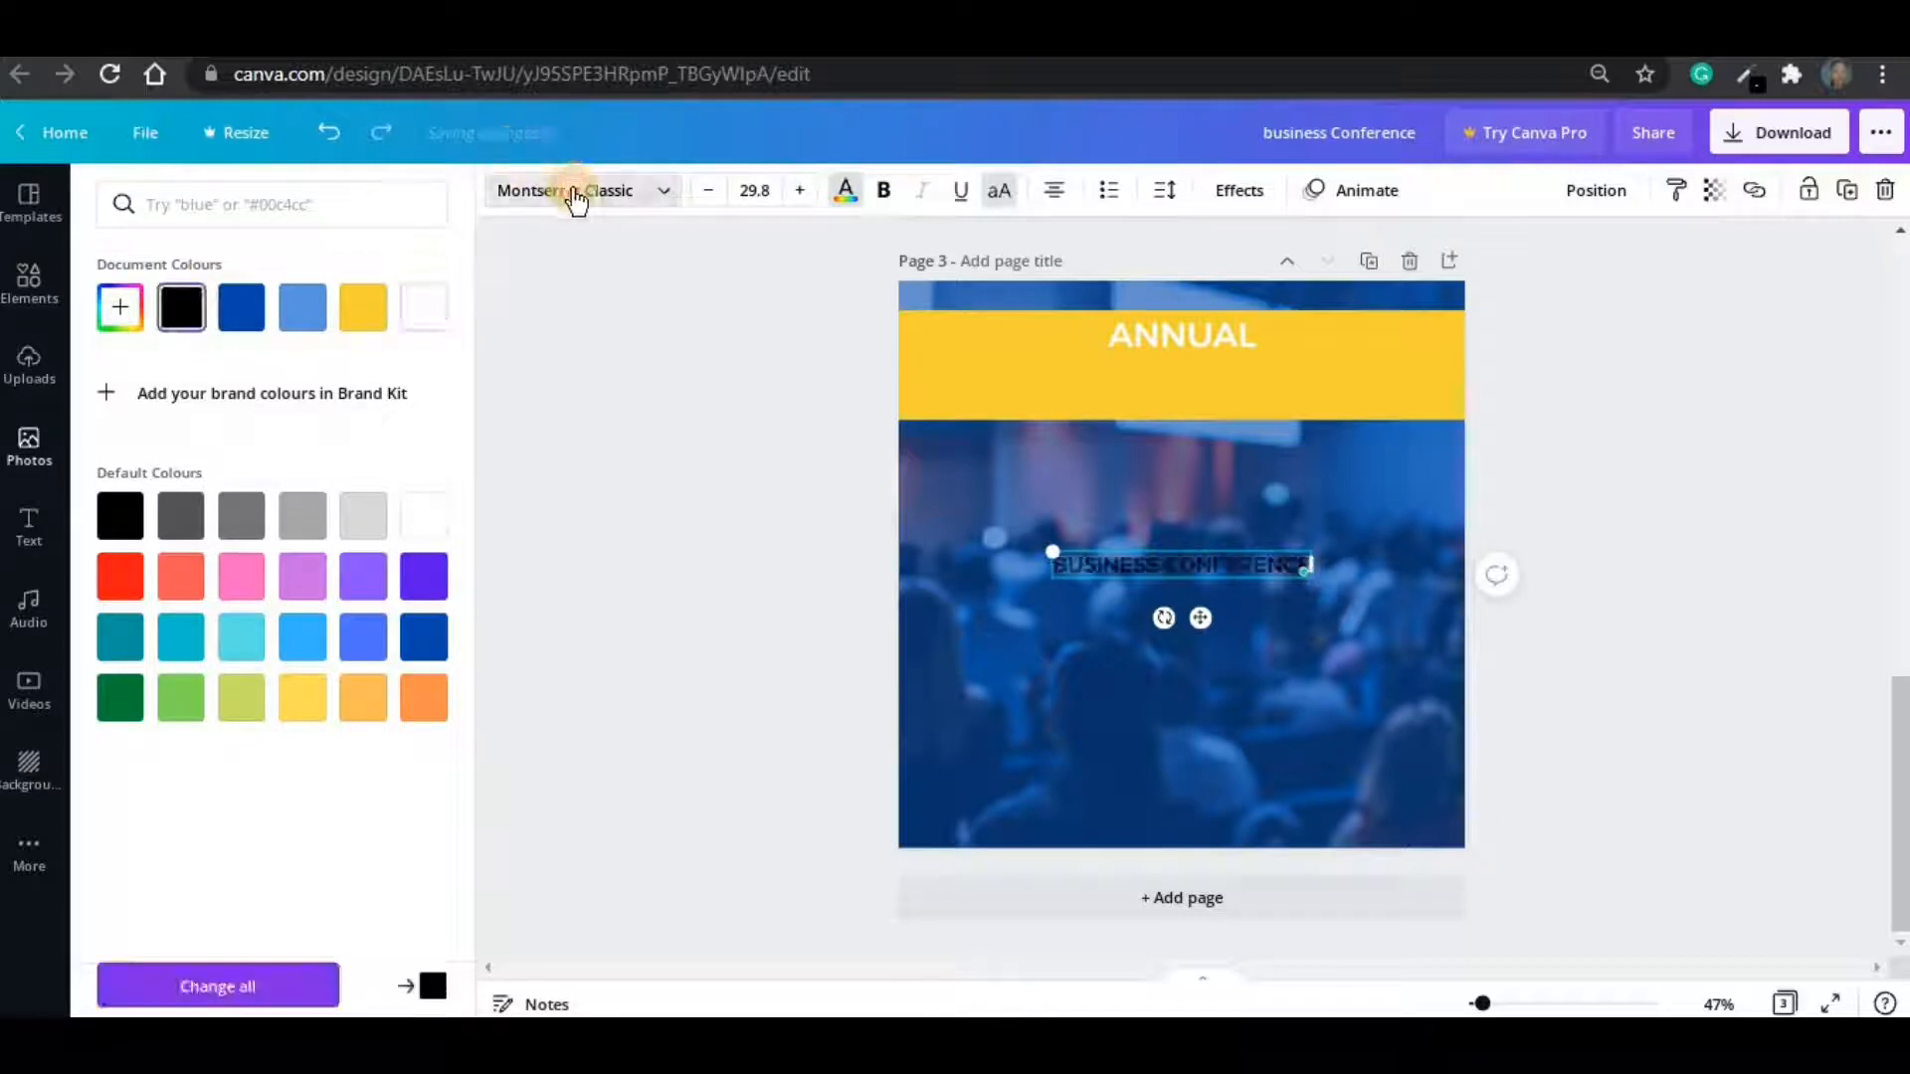
{"action": "left_click", "coordinate": [575, 195]}
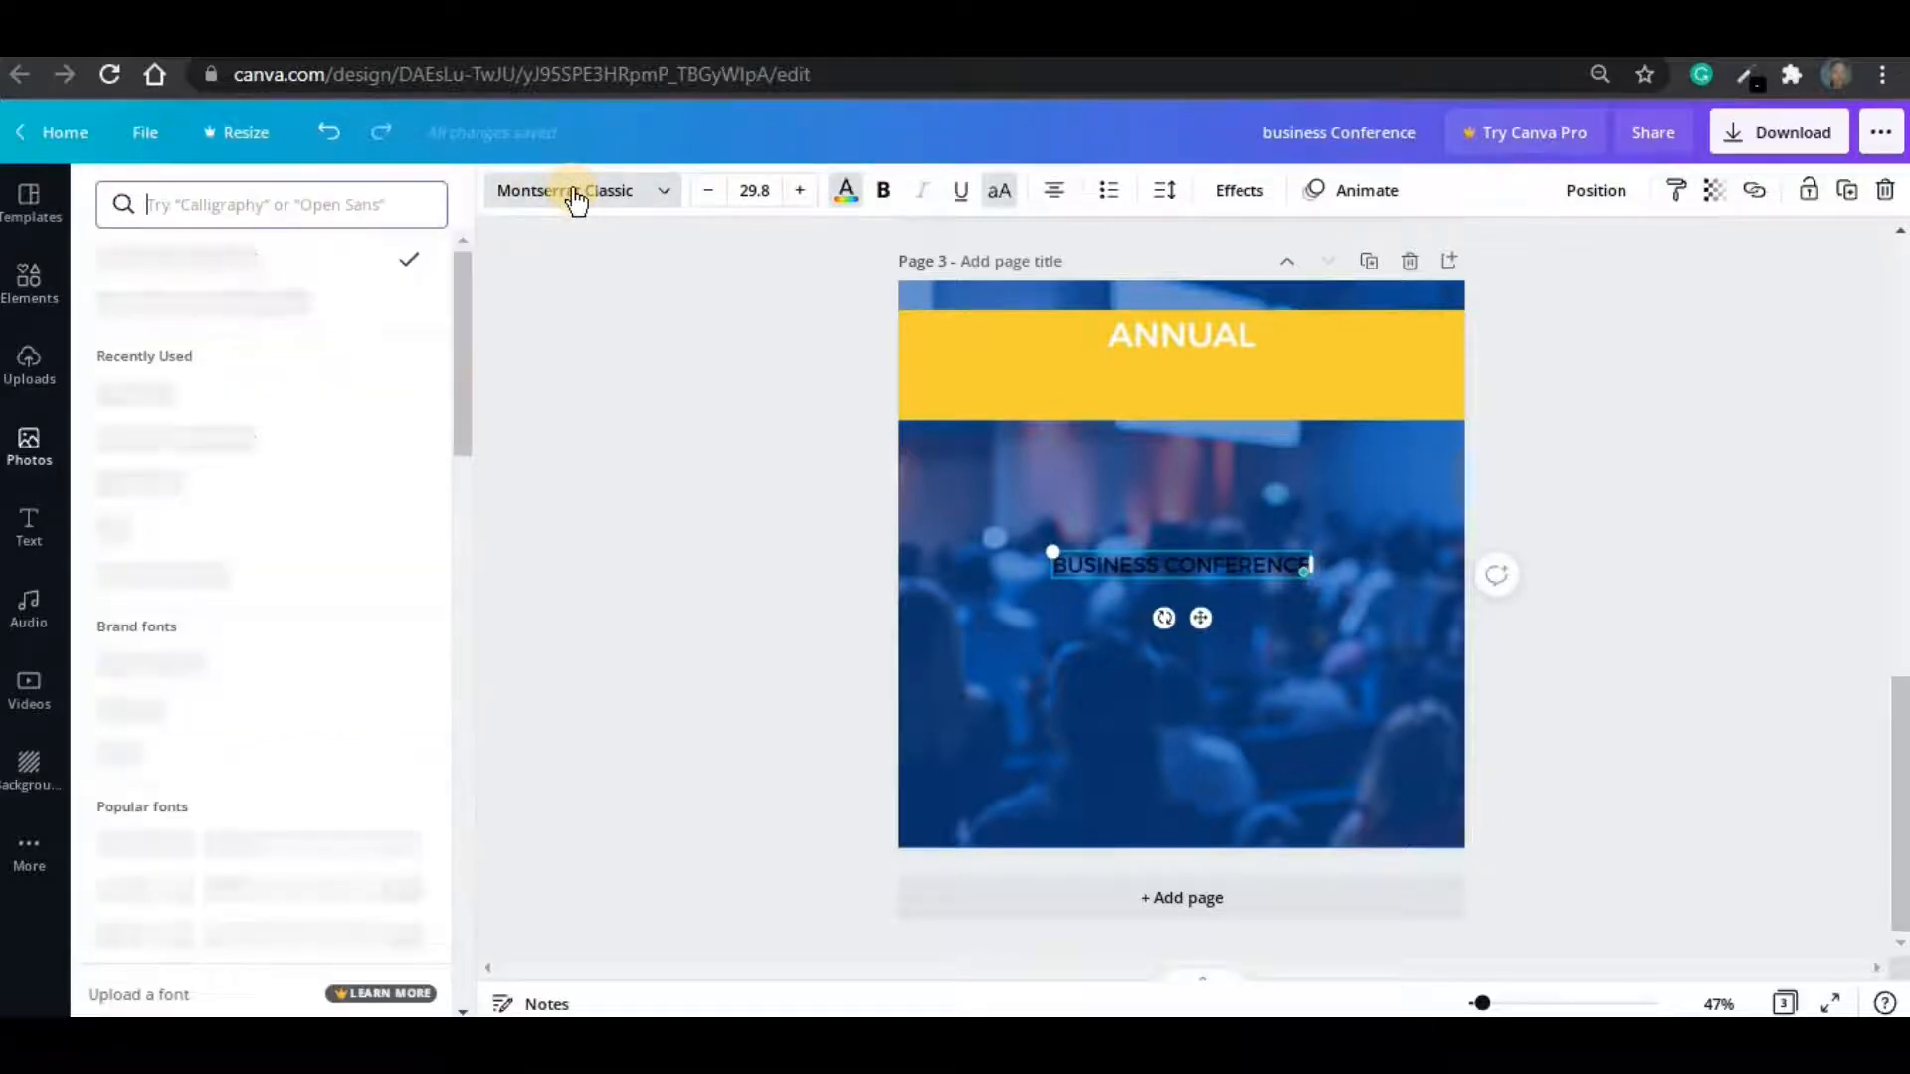
{"action": "left_click", "coordinate": [385, 307]}
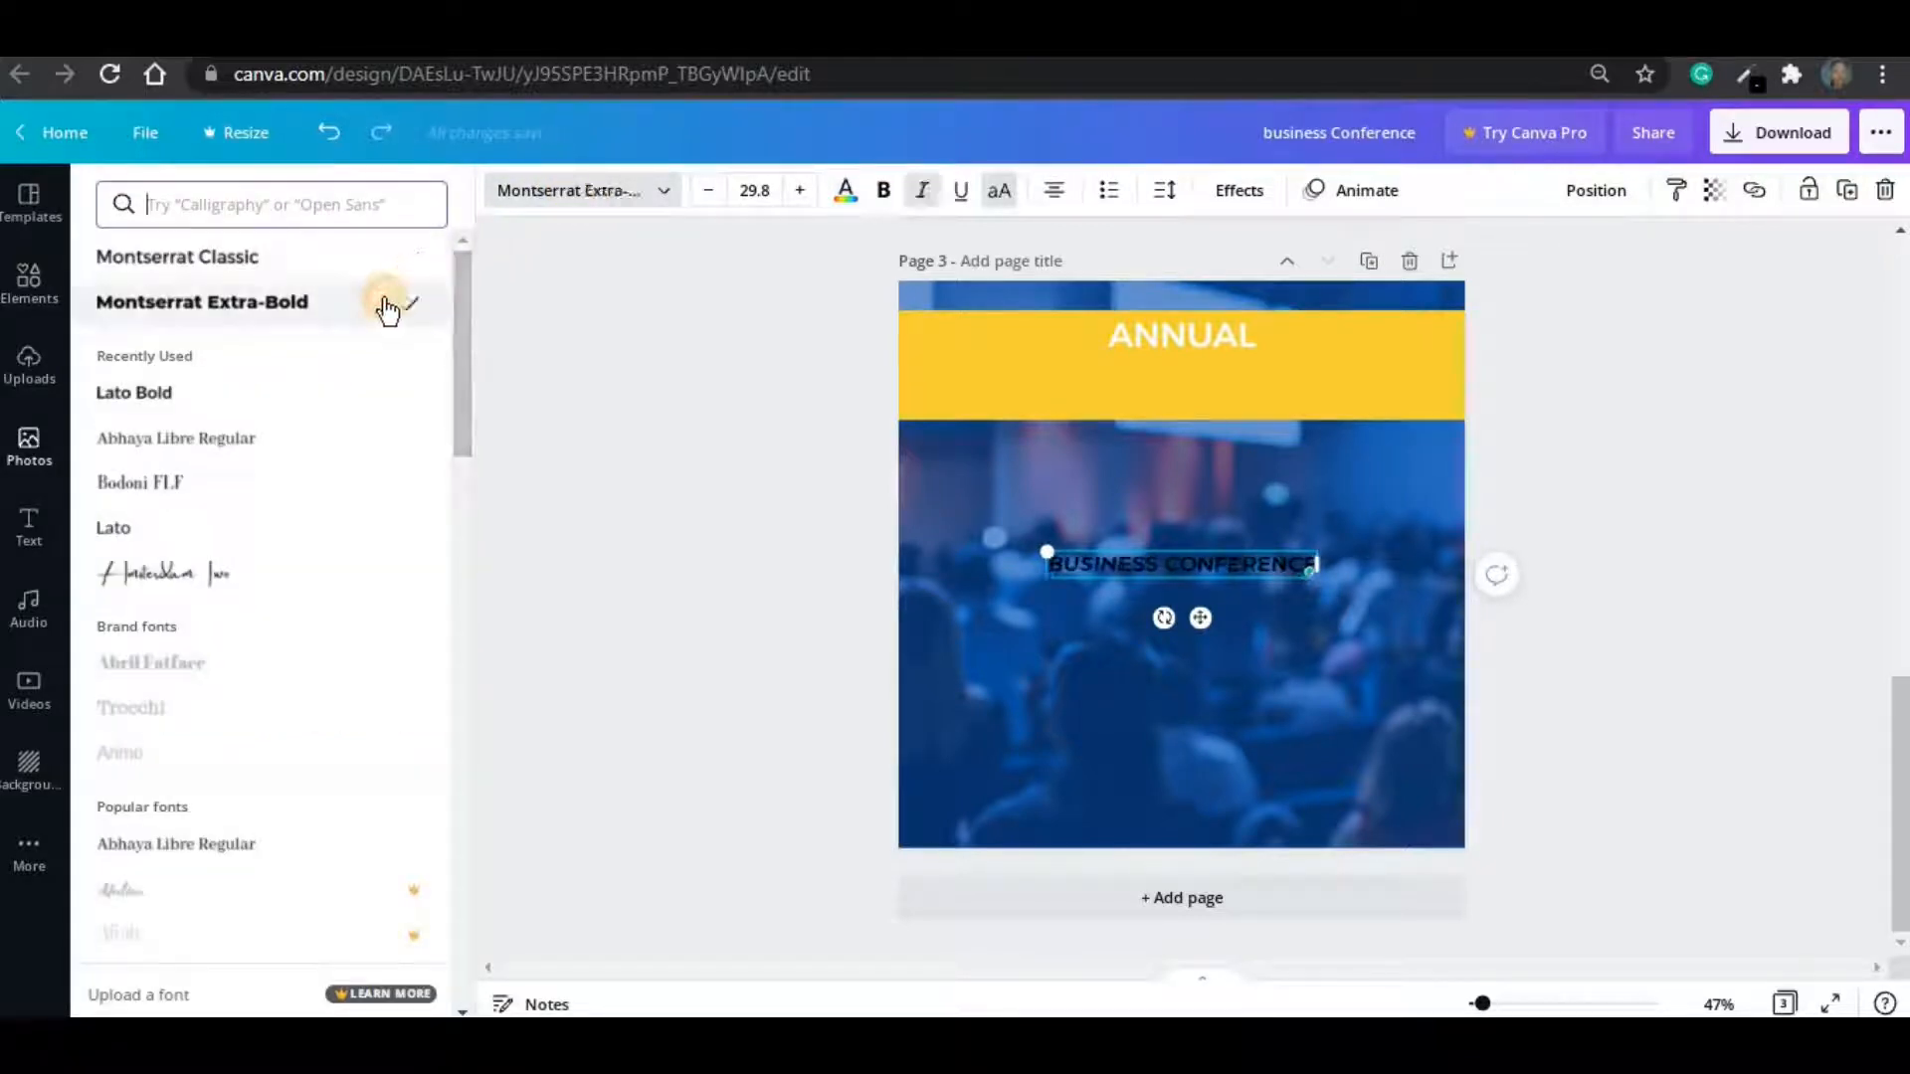
{"action": "left_click", "coordinate": [925, 194]}
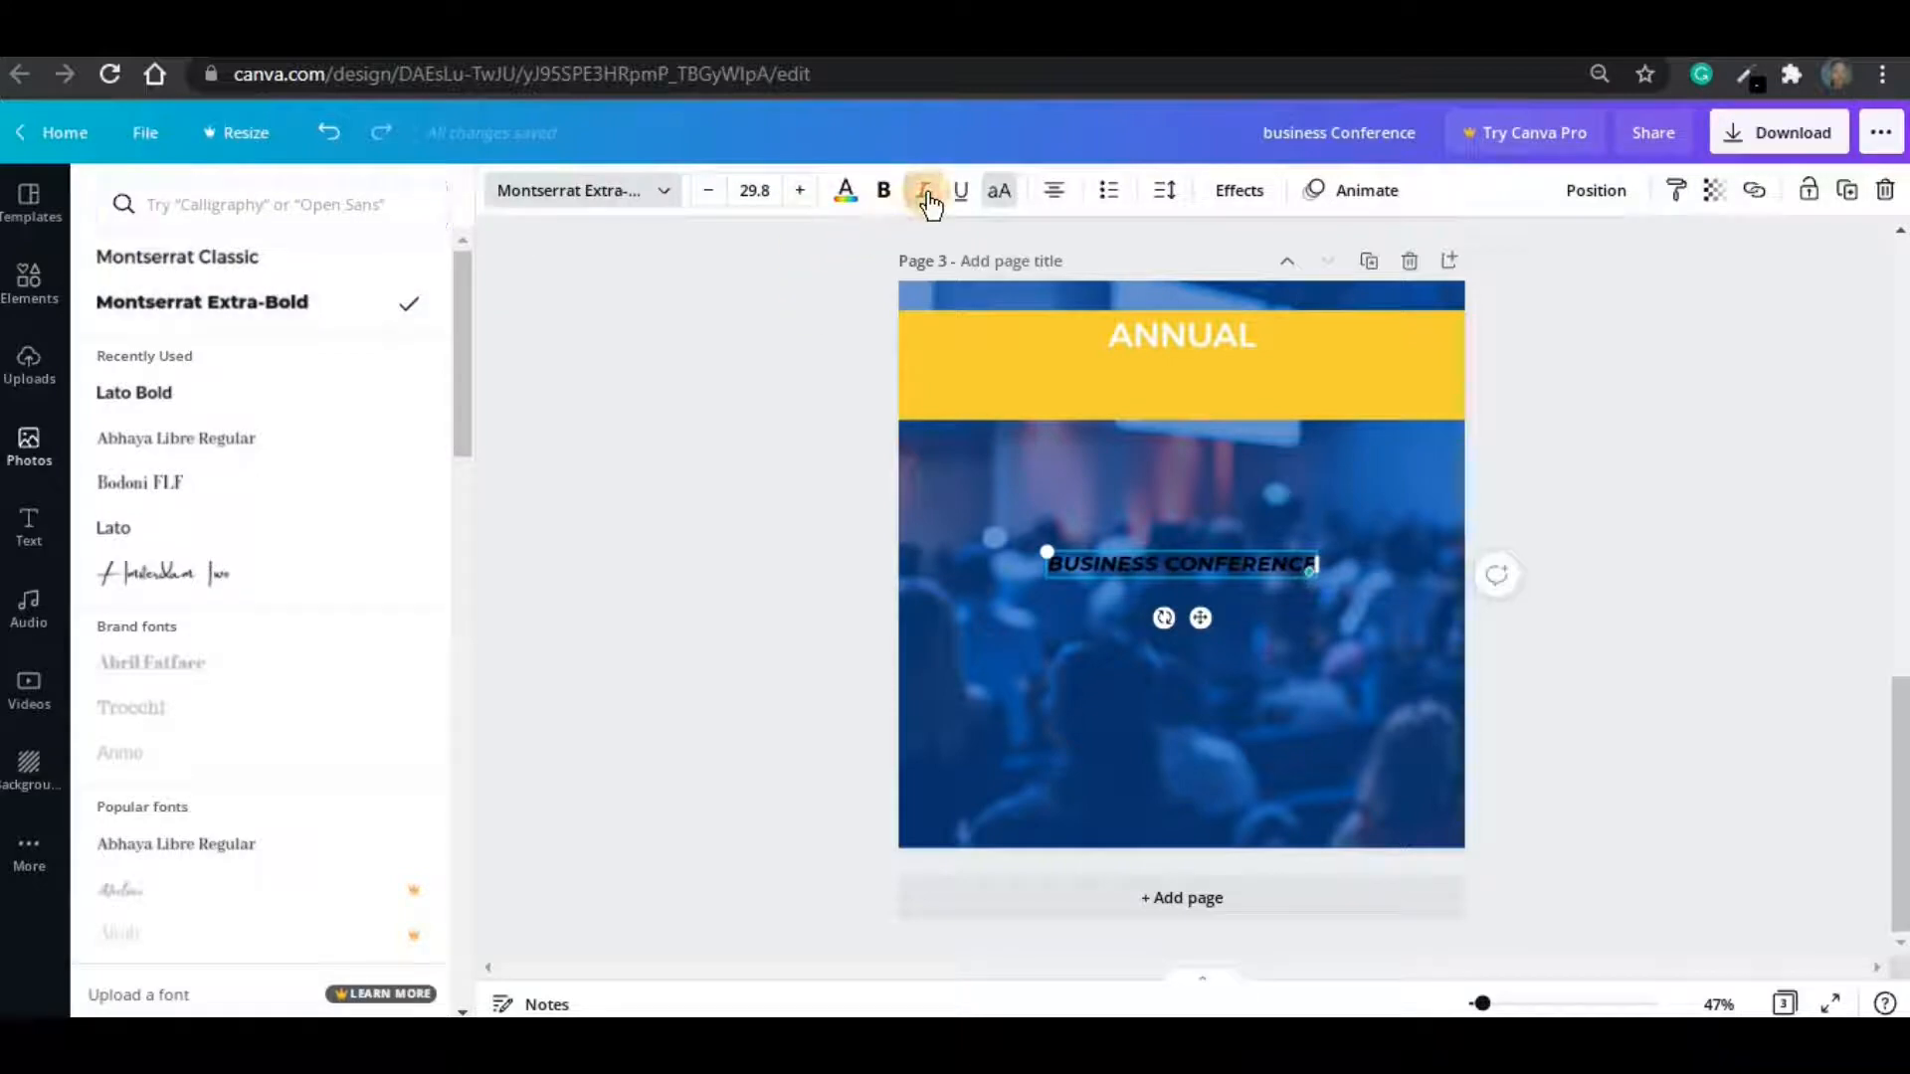
{"action": "left_click", "coordinate": [814, 381]}
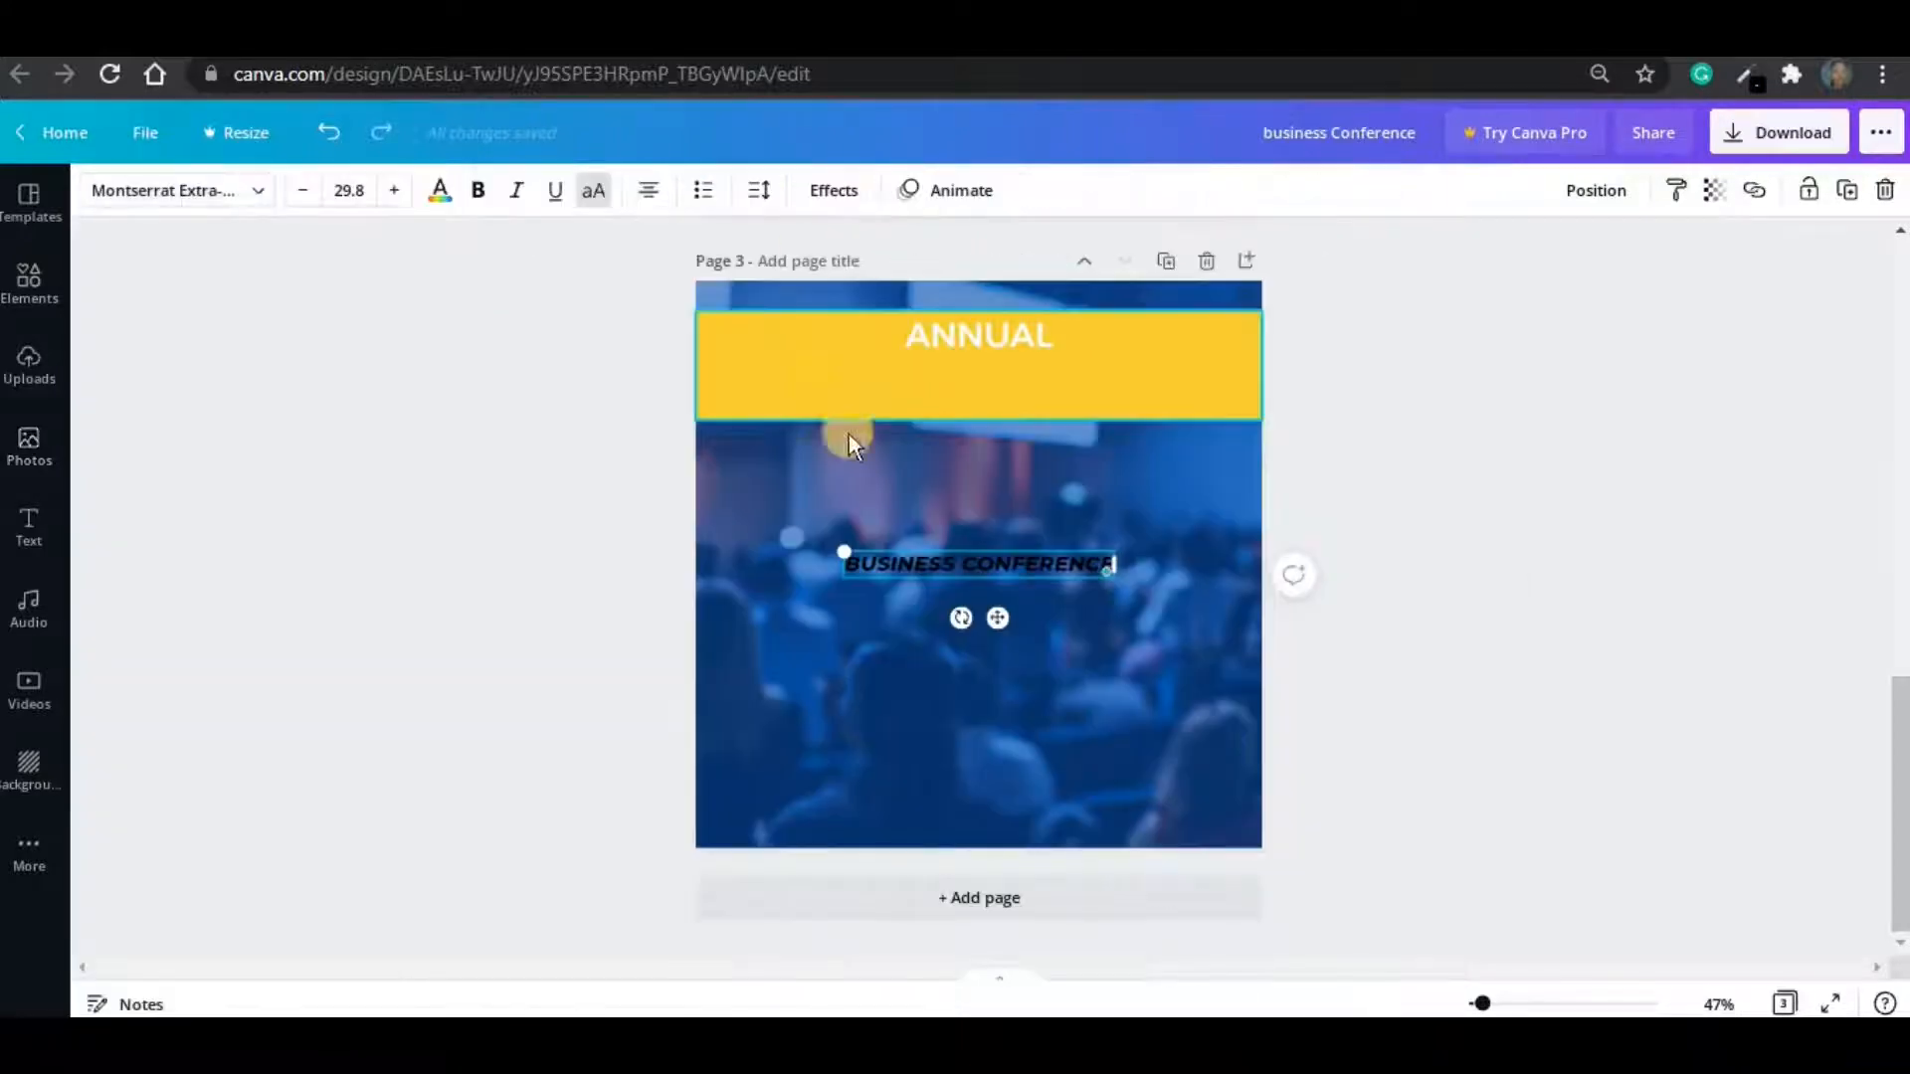
- Move "BUSINESS CONFERENCE" into the yellow band, enlarge it to about size 56.9 and centre it horizontally below "ANNUAL"
{"action": "left_click_drag", "start_coordinate": [1001, 625], "coordinate": [1003, 442]}
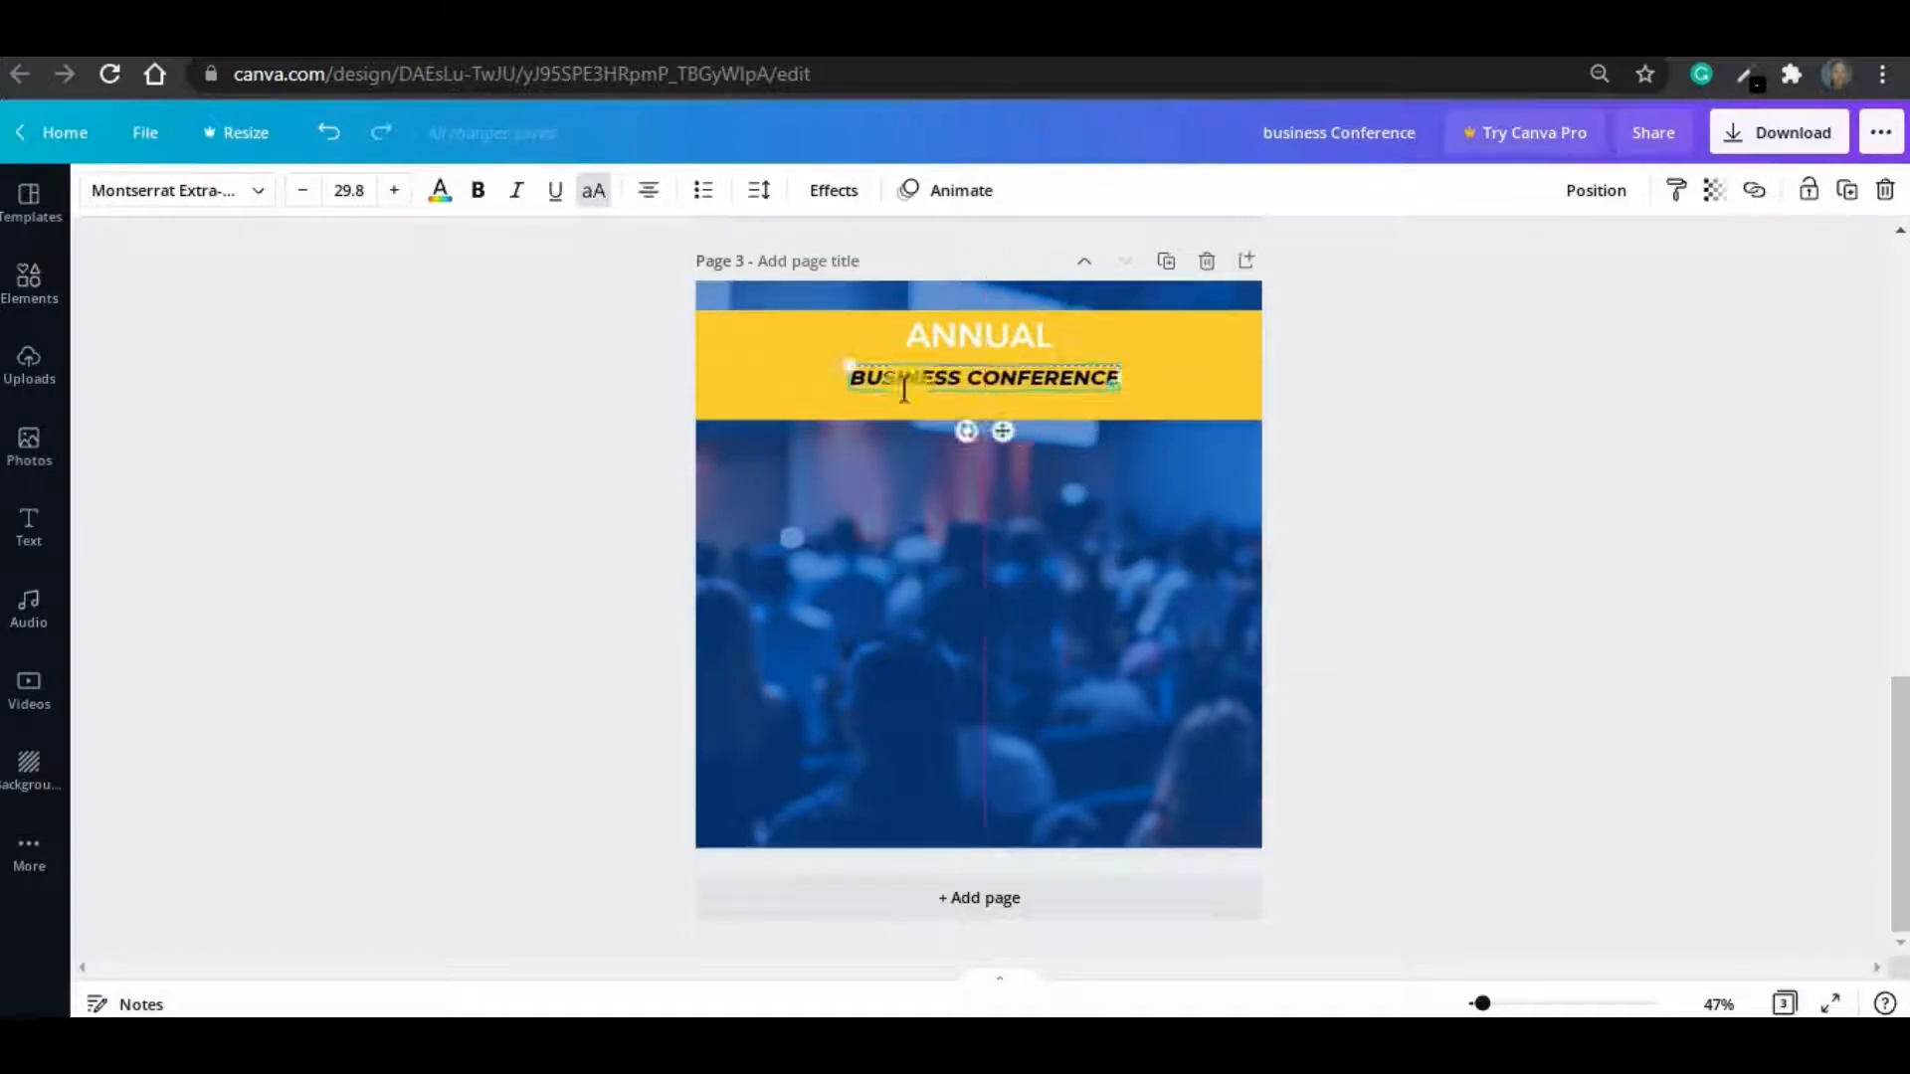
{"action": "left_click_drag", "start_coordinate": [836, 360], "coordinate": [608, 305]}
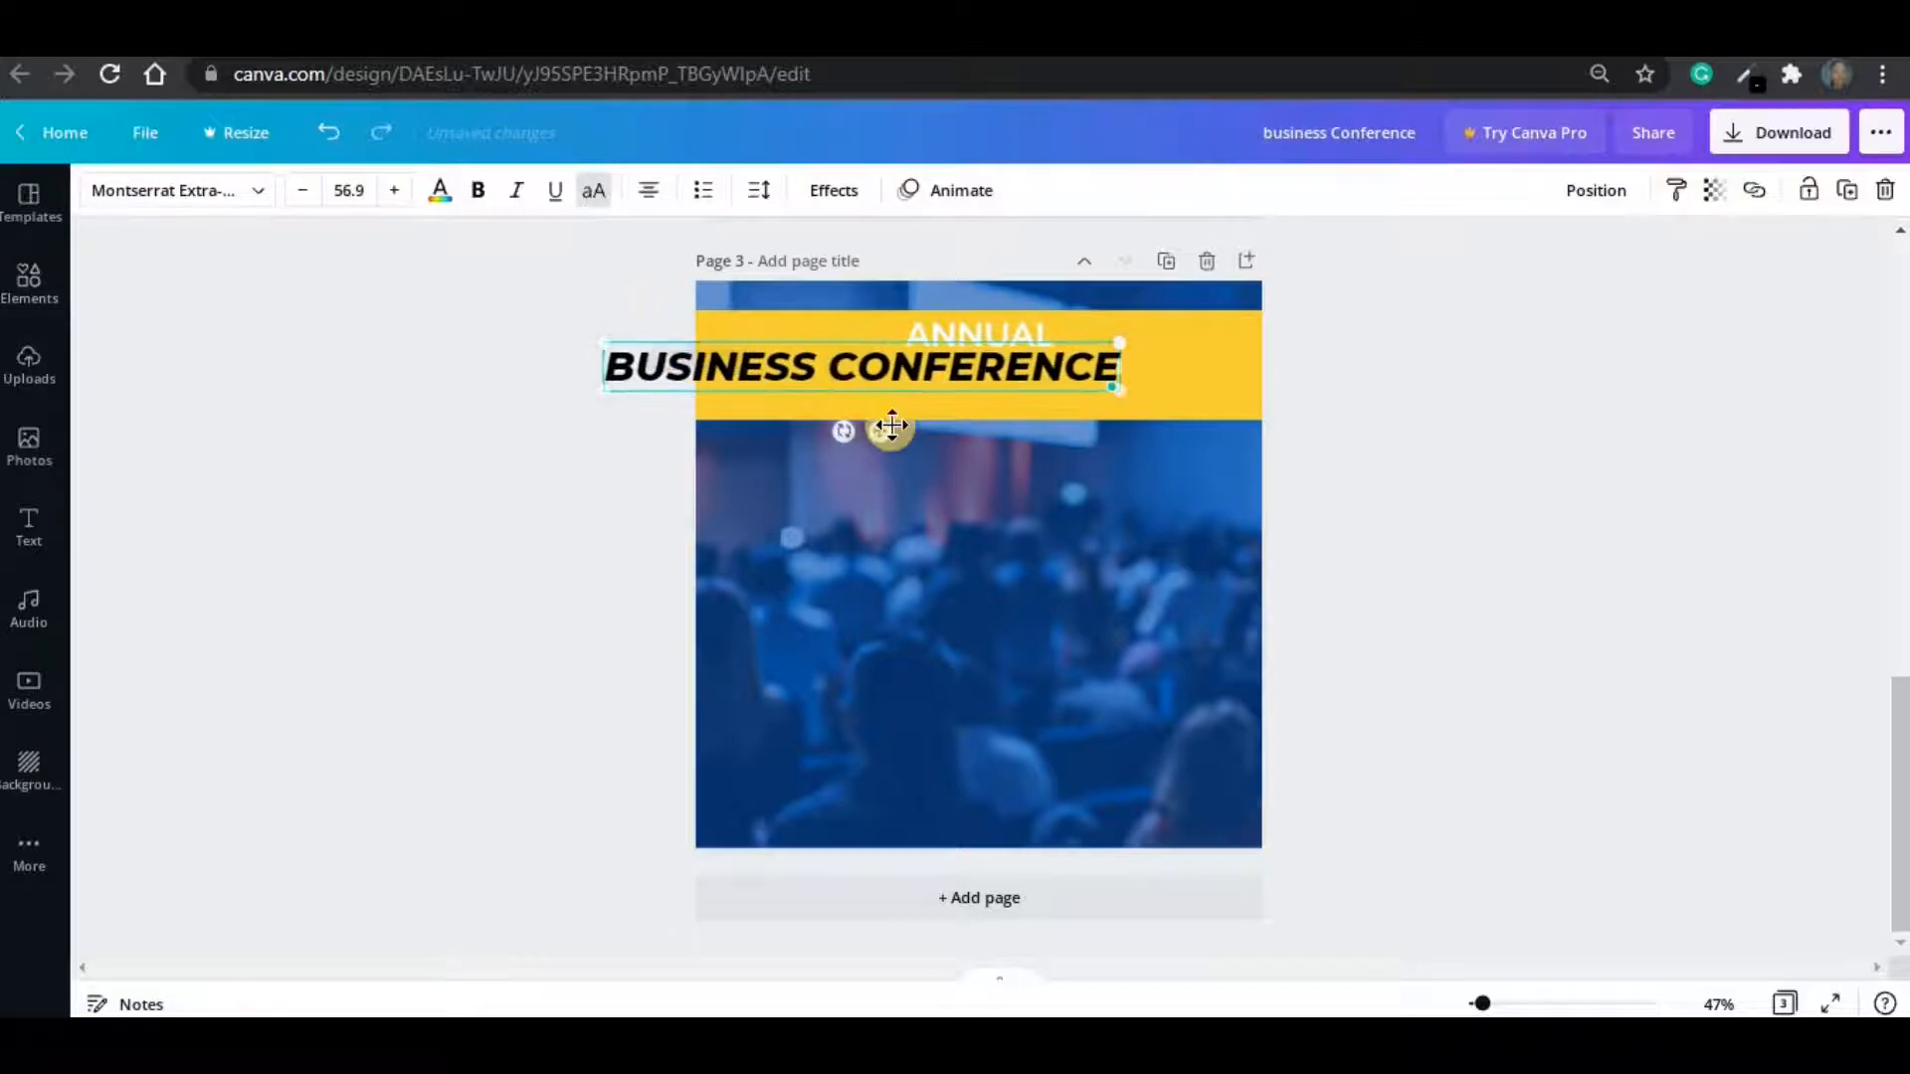
{"action": "left_click_drag", "start_coordinate": [960, 453], "coordinate": [1002, 455]}
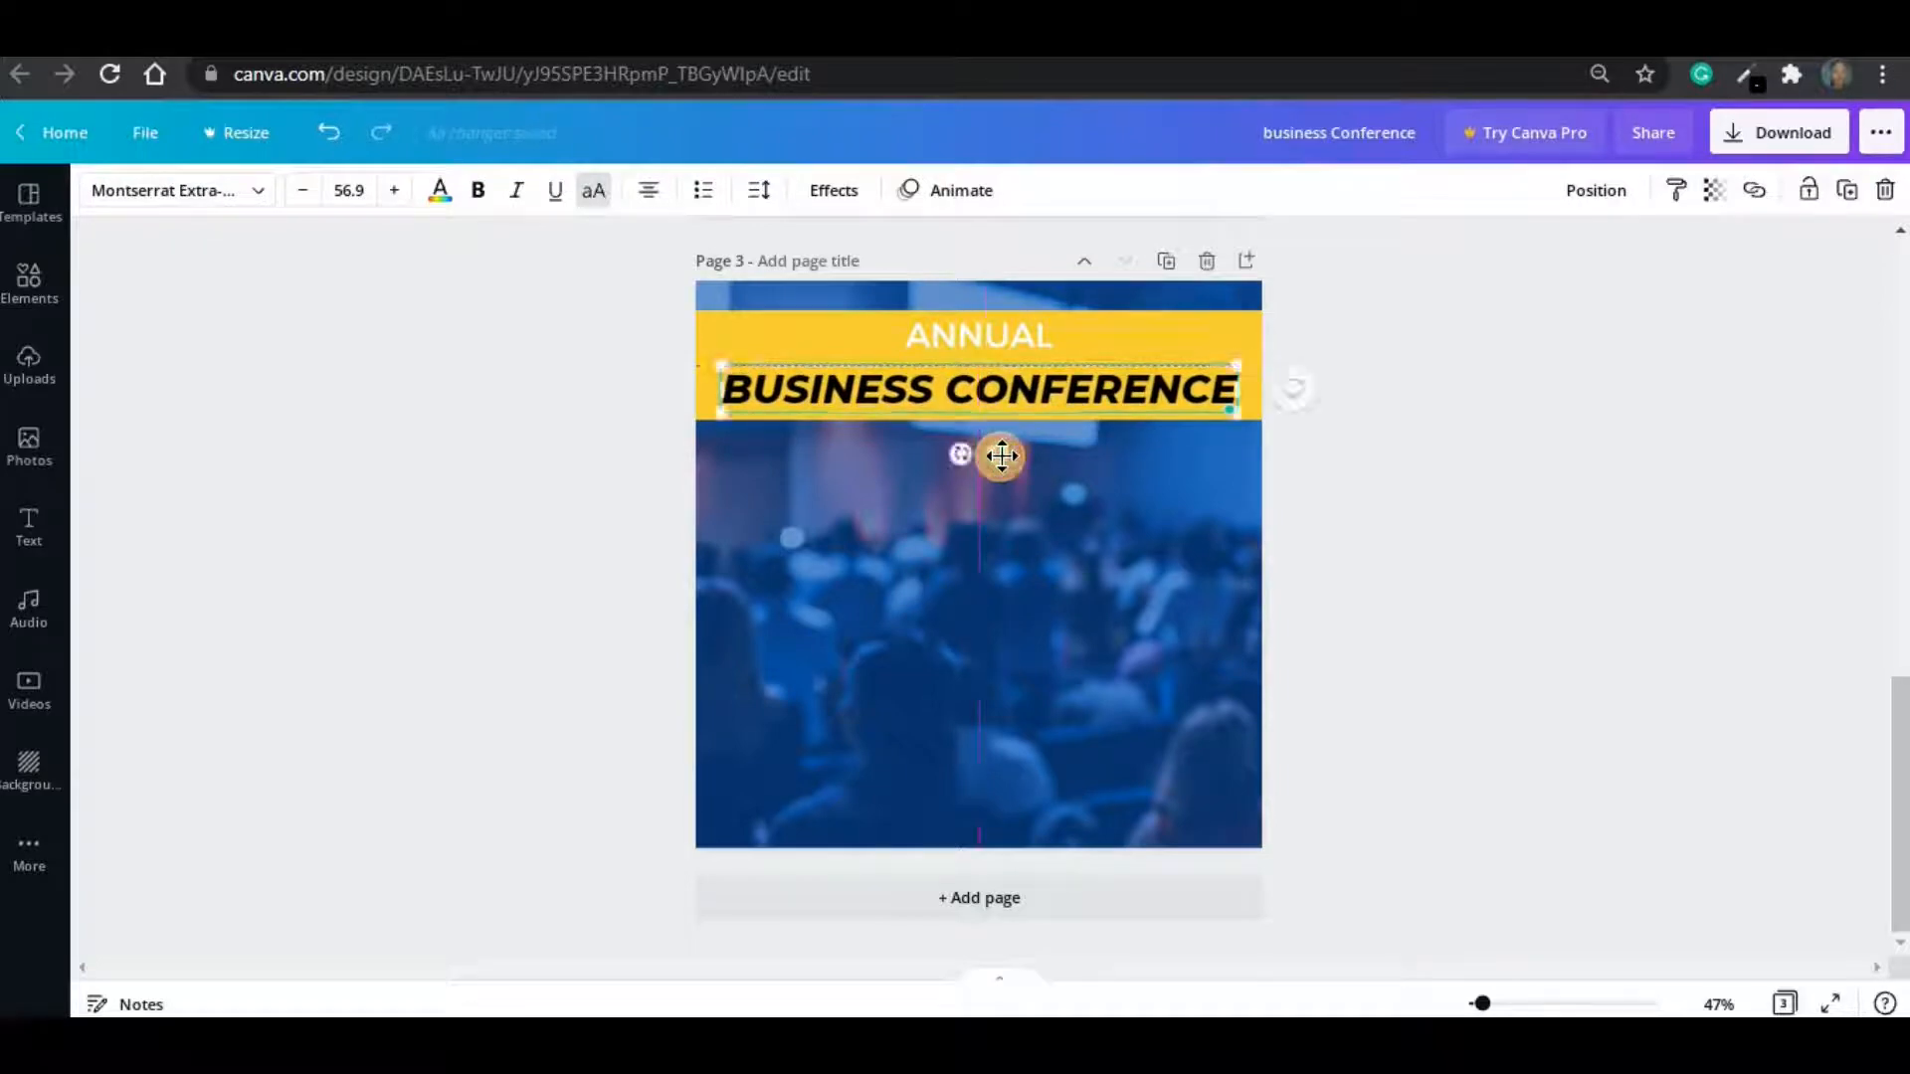
- Reduce the "BUSINESS CONFERENCE" text to size 54.2, keeping it centred beneath "ANNUAL"
{"action": "left_click", "coordinate": [1179, 403]}
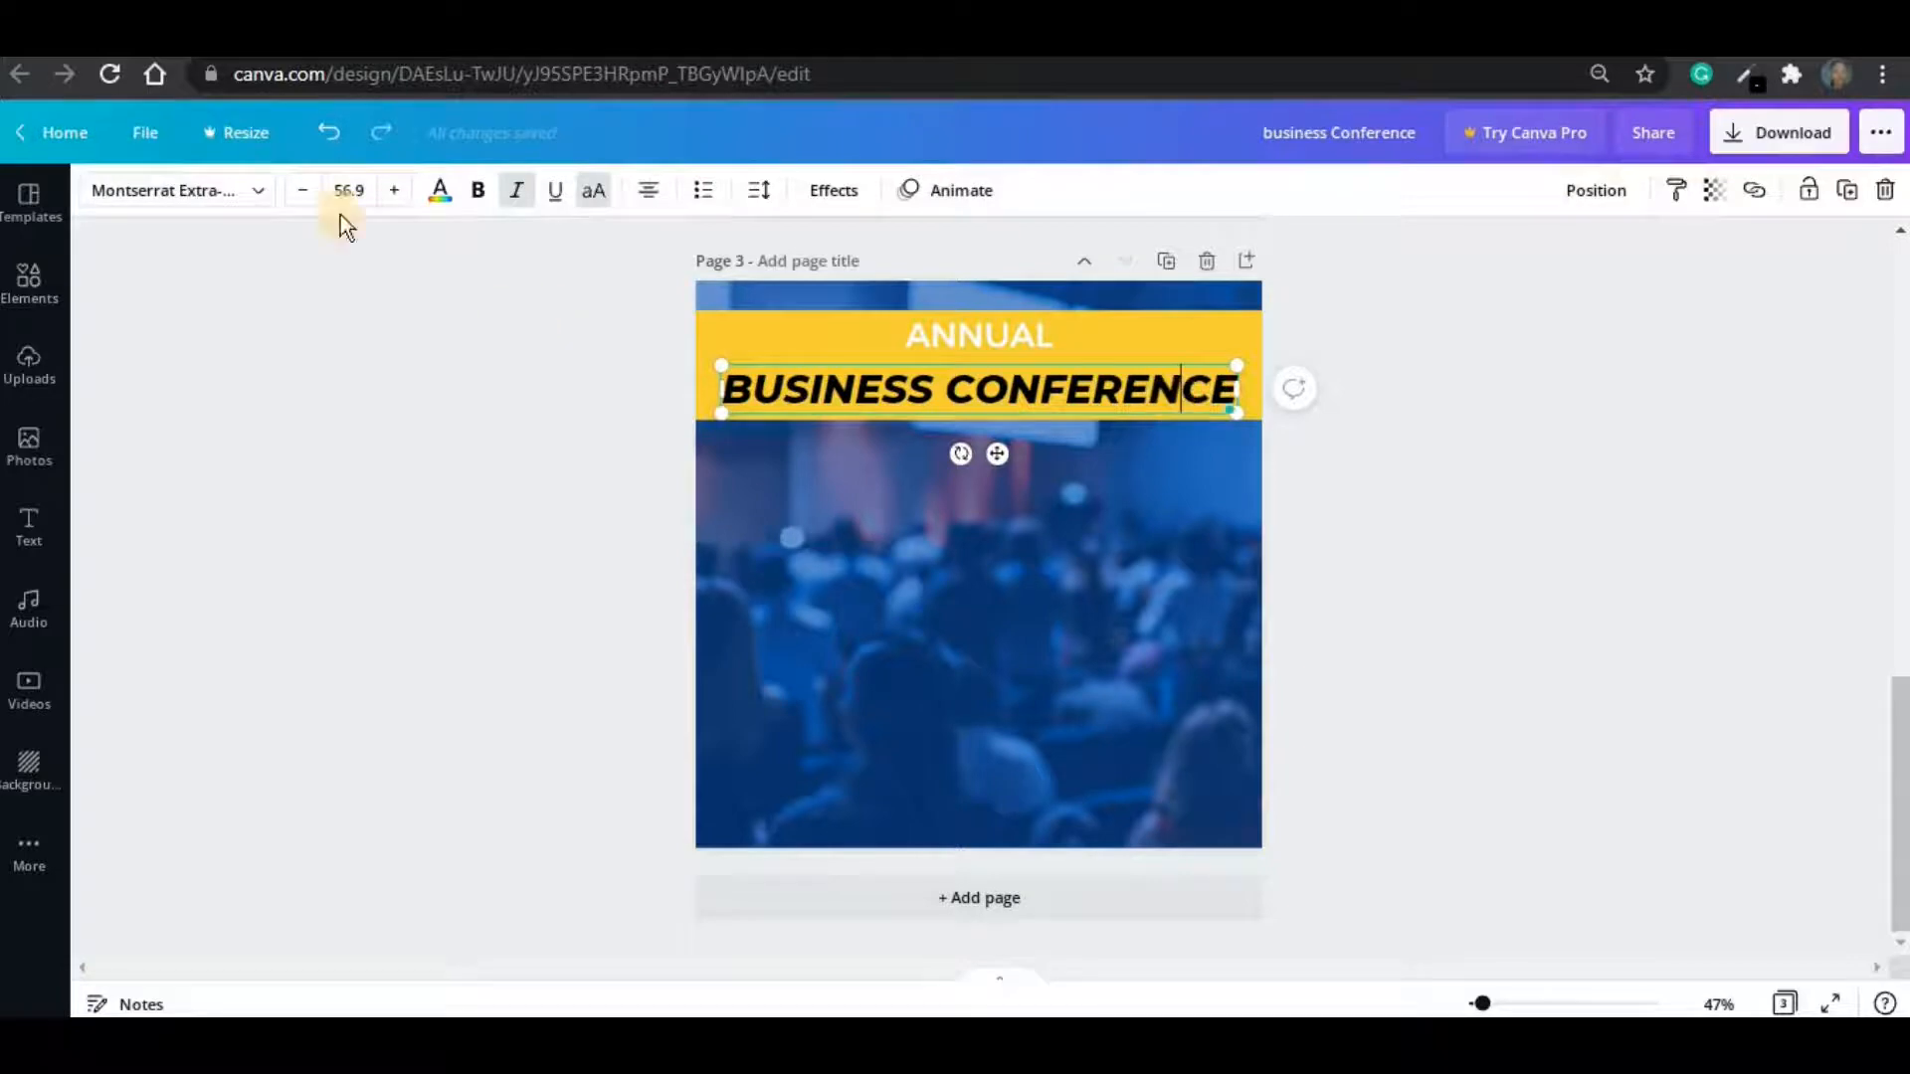
{"action": "left_click", "coordinate": [358, 190]}
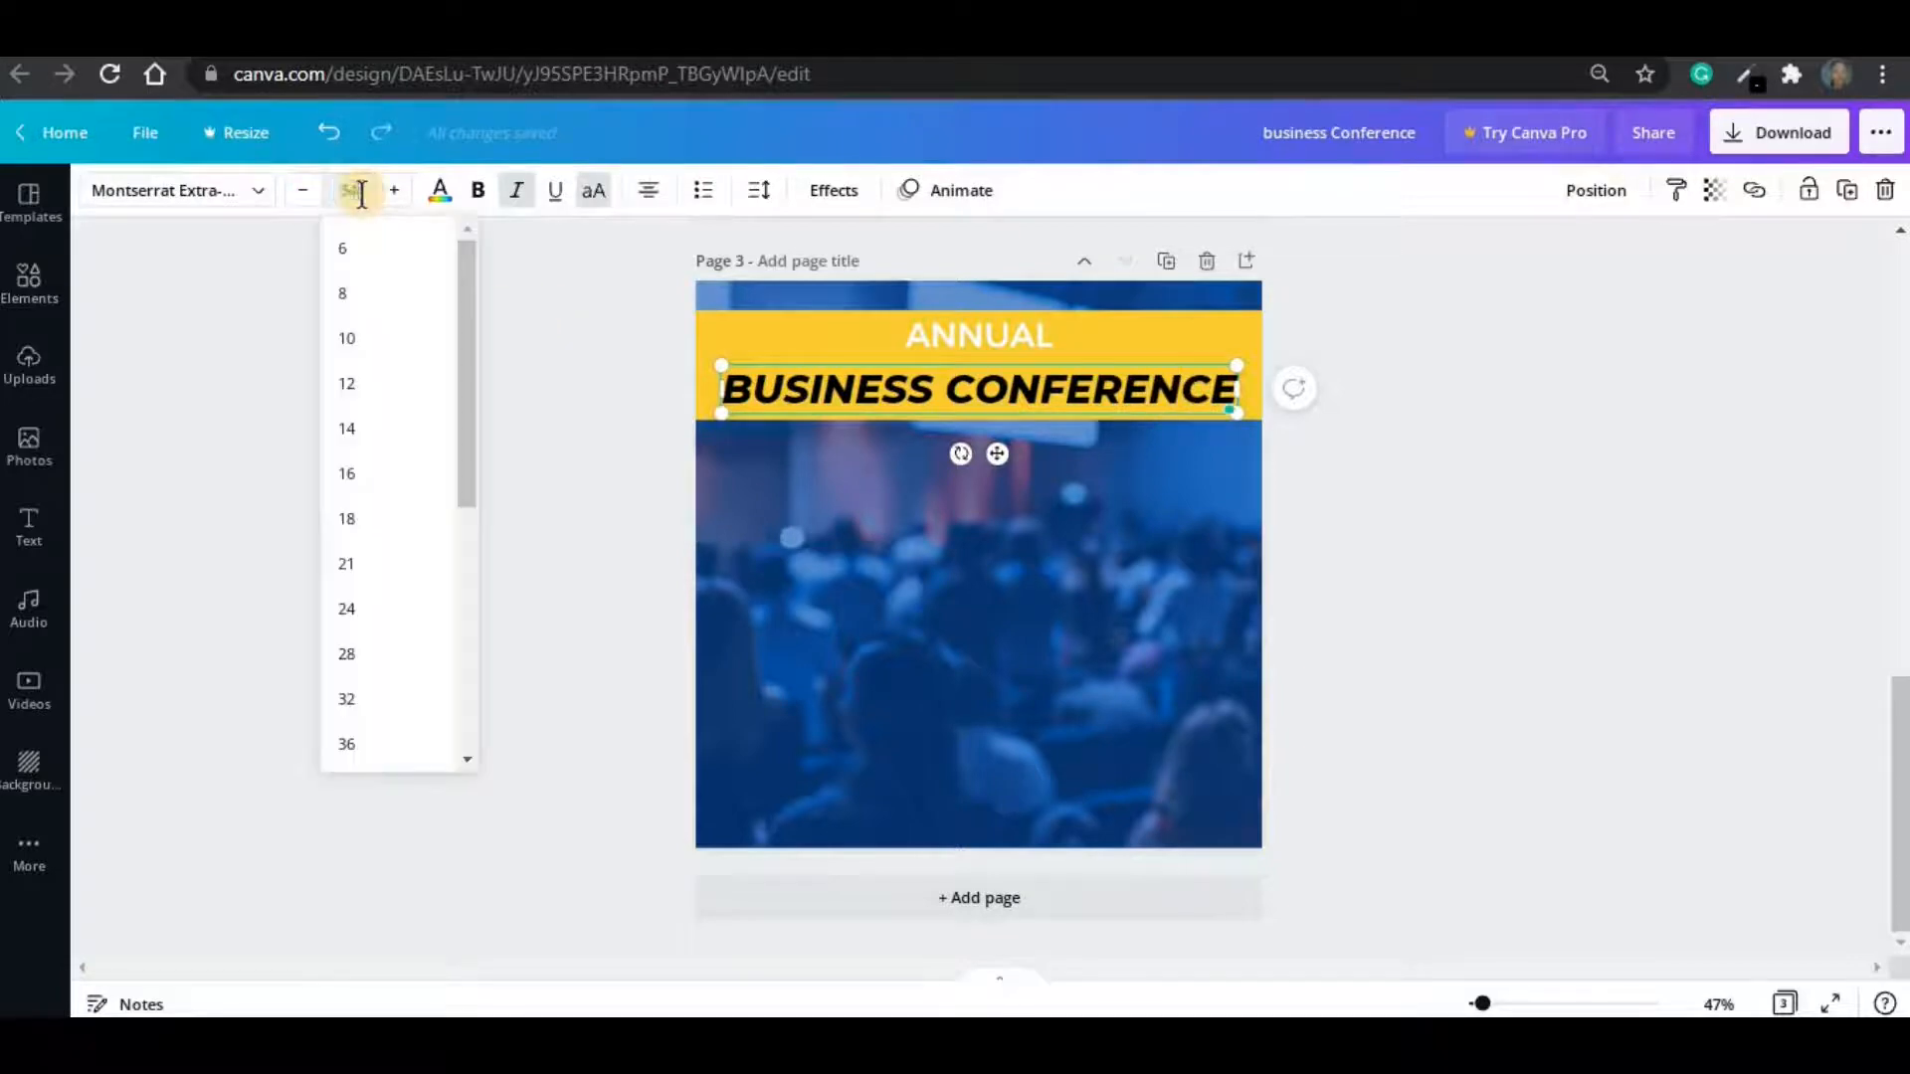
{"action": "key", "text": "Return"}
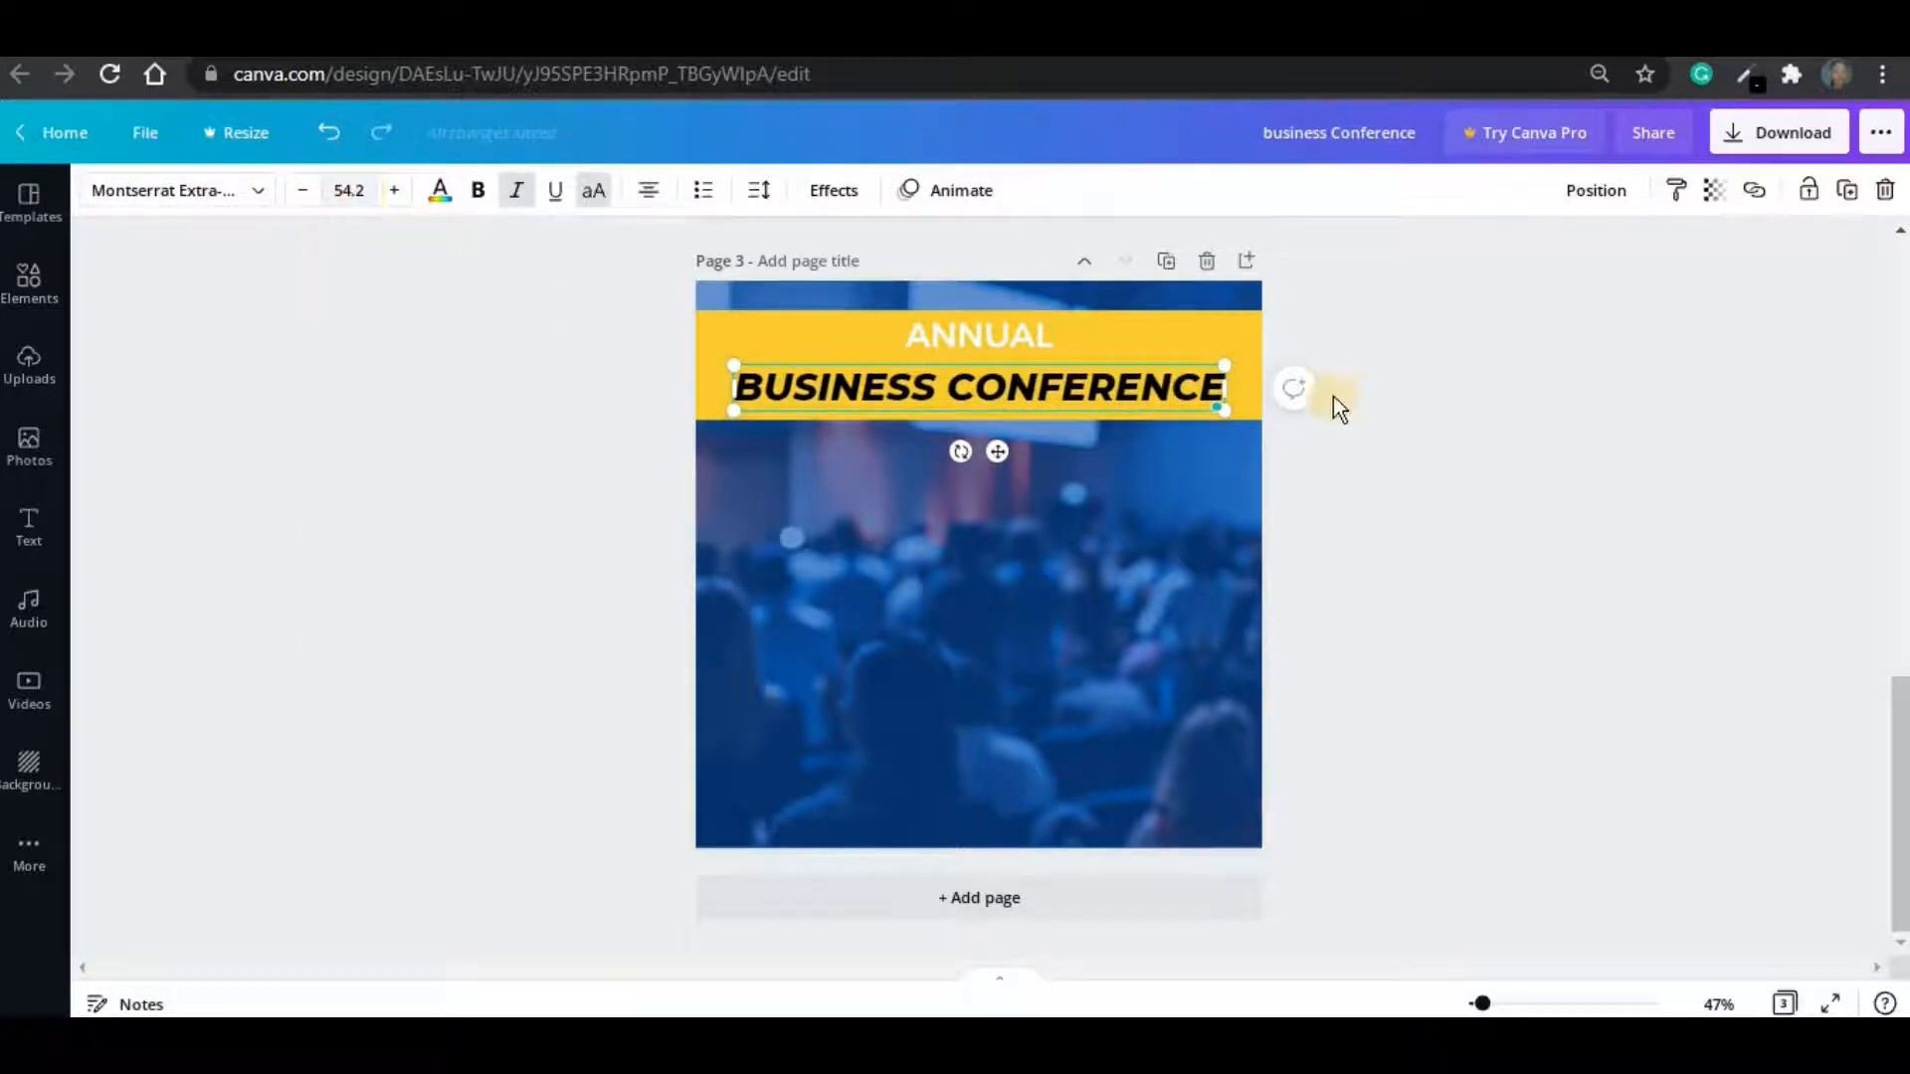
{"action": "left_click", "coordinate": [1352, 399]}
{"action": "left_click", "coordinate": [1191, 396]}
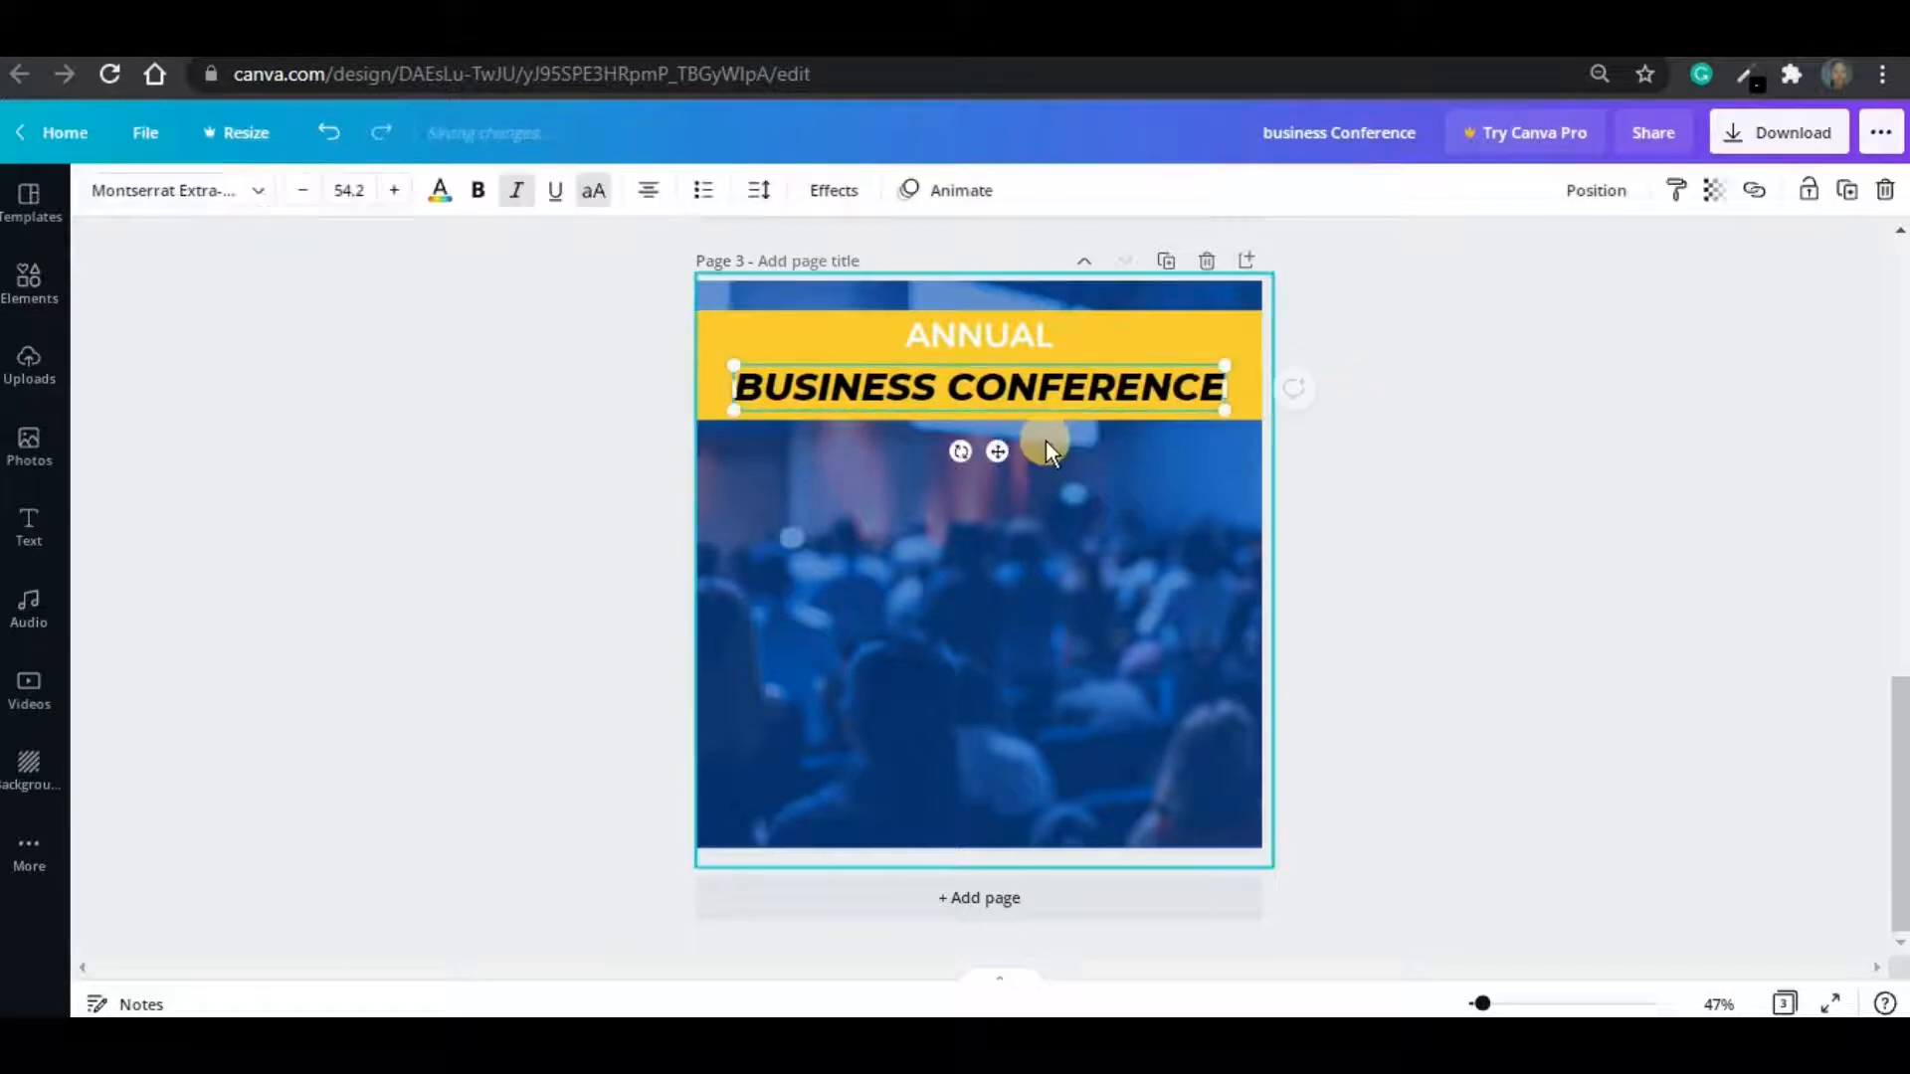
{"action": "left_click_drag", "start_coordinate": [995, 447], "coordinate": [996, 448]}
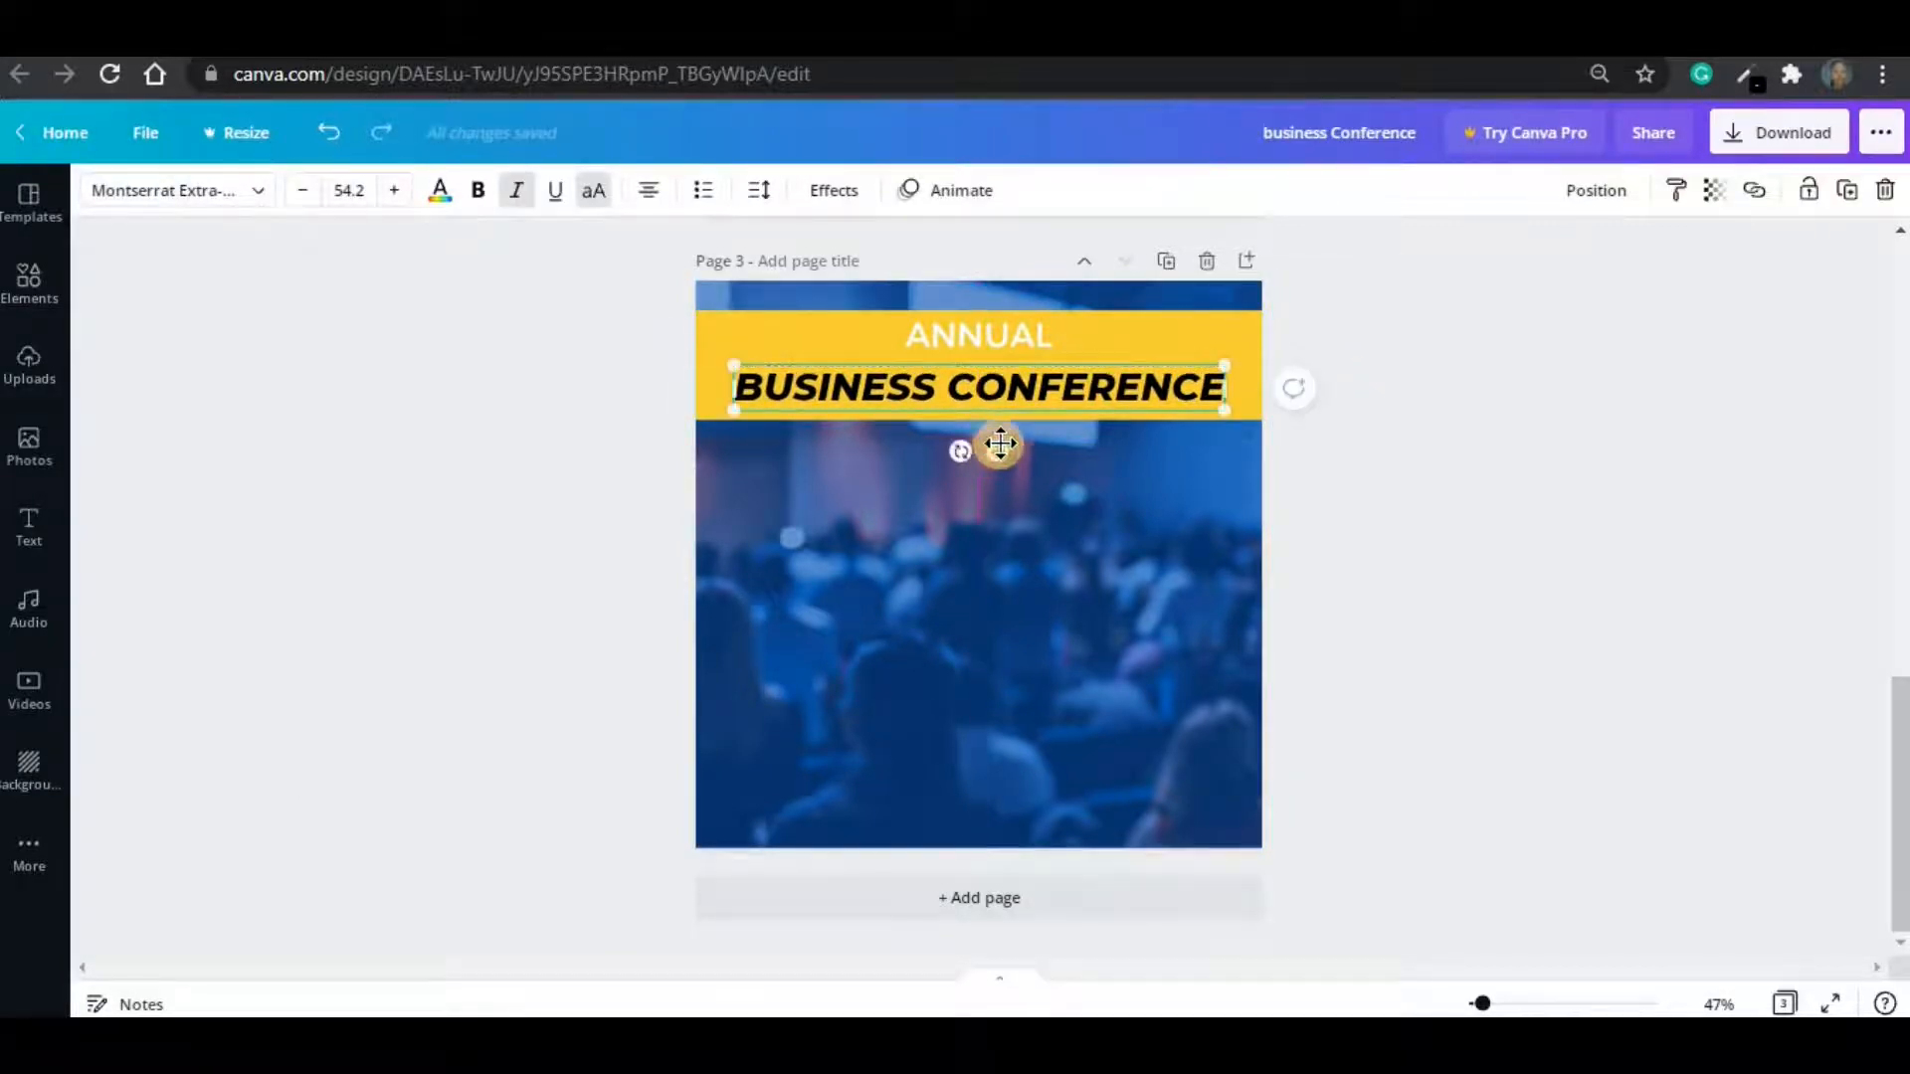
- Reduce "ANNUAL" to about size 41.7, bring "BUSINESS CONFERENCE" up closer to it and shorten the yellow band from below to fit
{"action": "left_click", "coordinate": [1013, 345]}
{"action": "left_click_drag", "start_coordinate": [1048, 348], "coordinate": [1104, 405]}
{"action": "left_click", "coordinate": [1901, 723]}
{"action": "left_click", "coordinate": [1105, 412]}
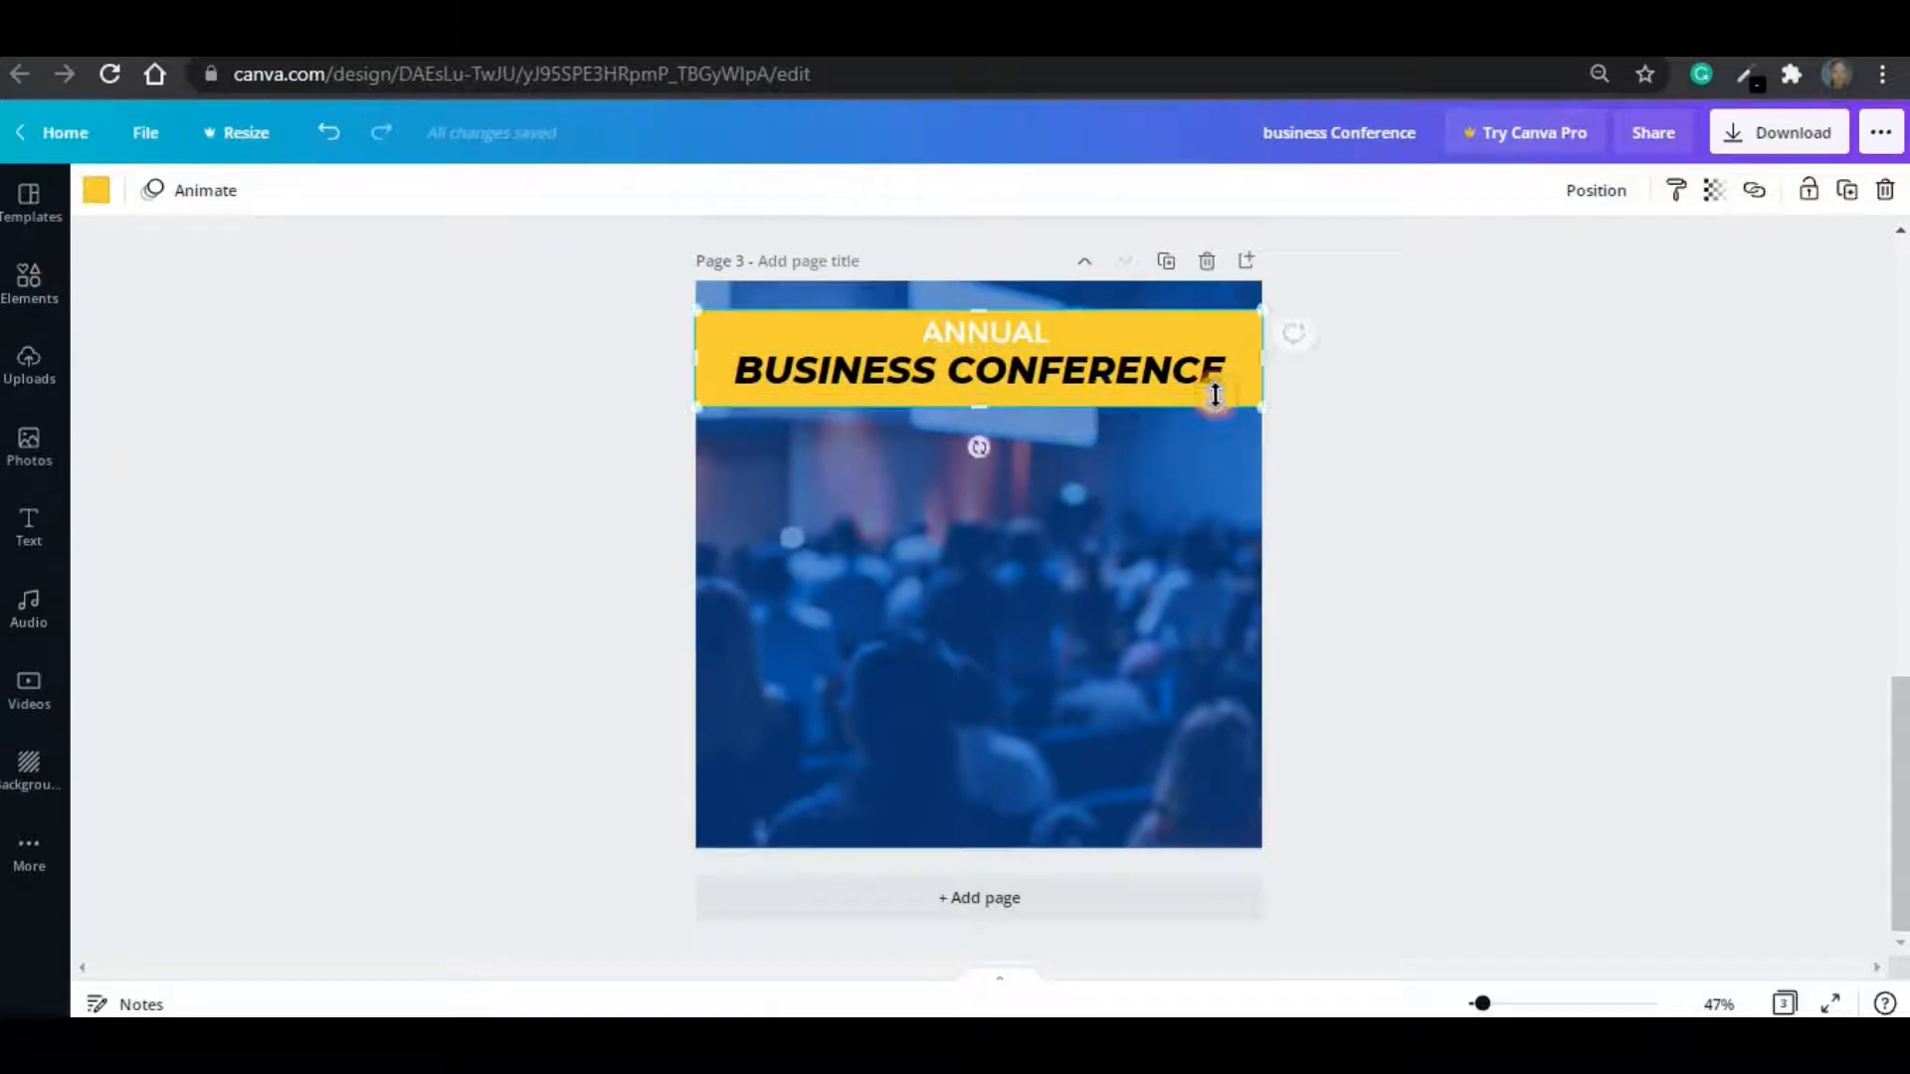
{"action": "left_click", "coordinate": [1588, 461]}
- Move "BUSINESS CONFERENCE" and "ANNUAL" slightly lower to balance both title lines within the shortened yellow band
{"action": "left_click", "coordinate": [1148, 378]}
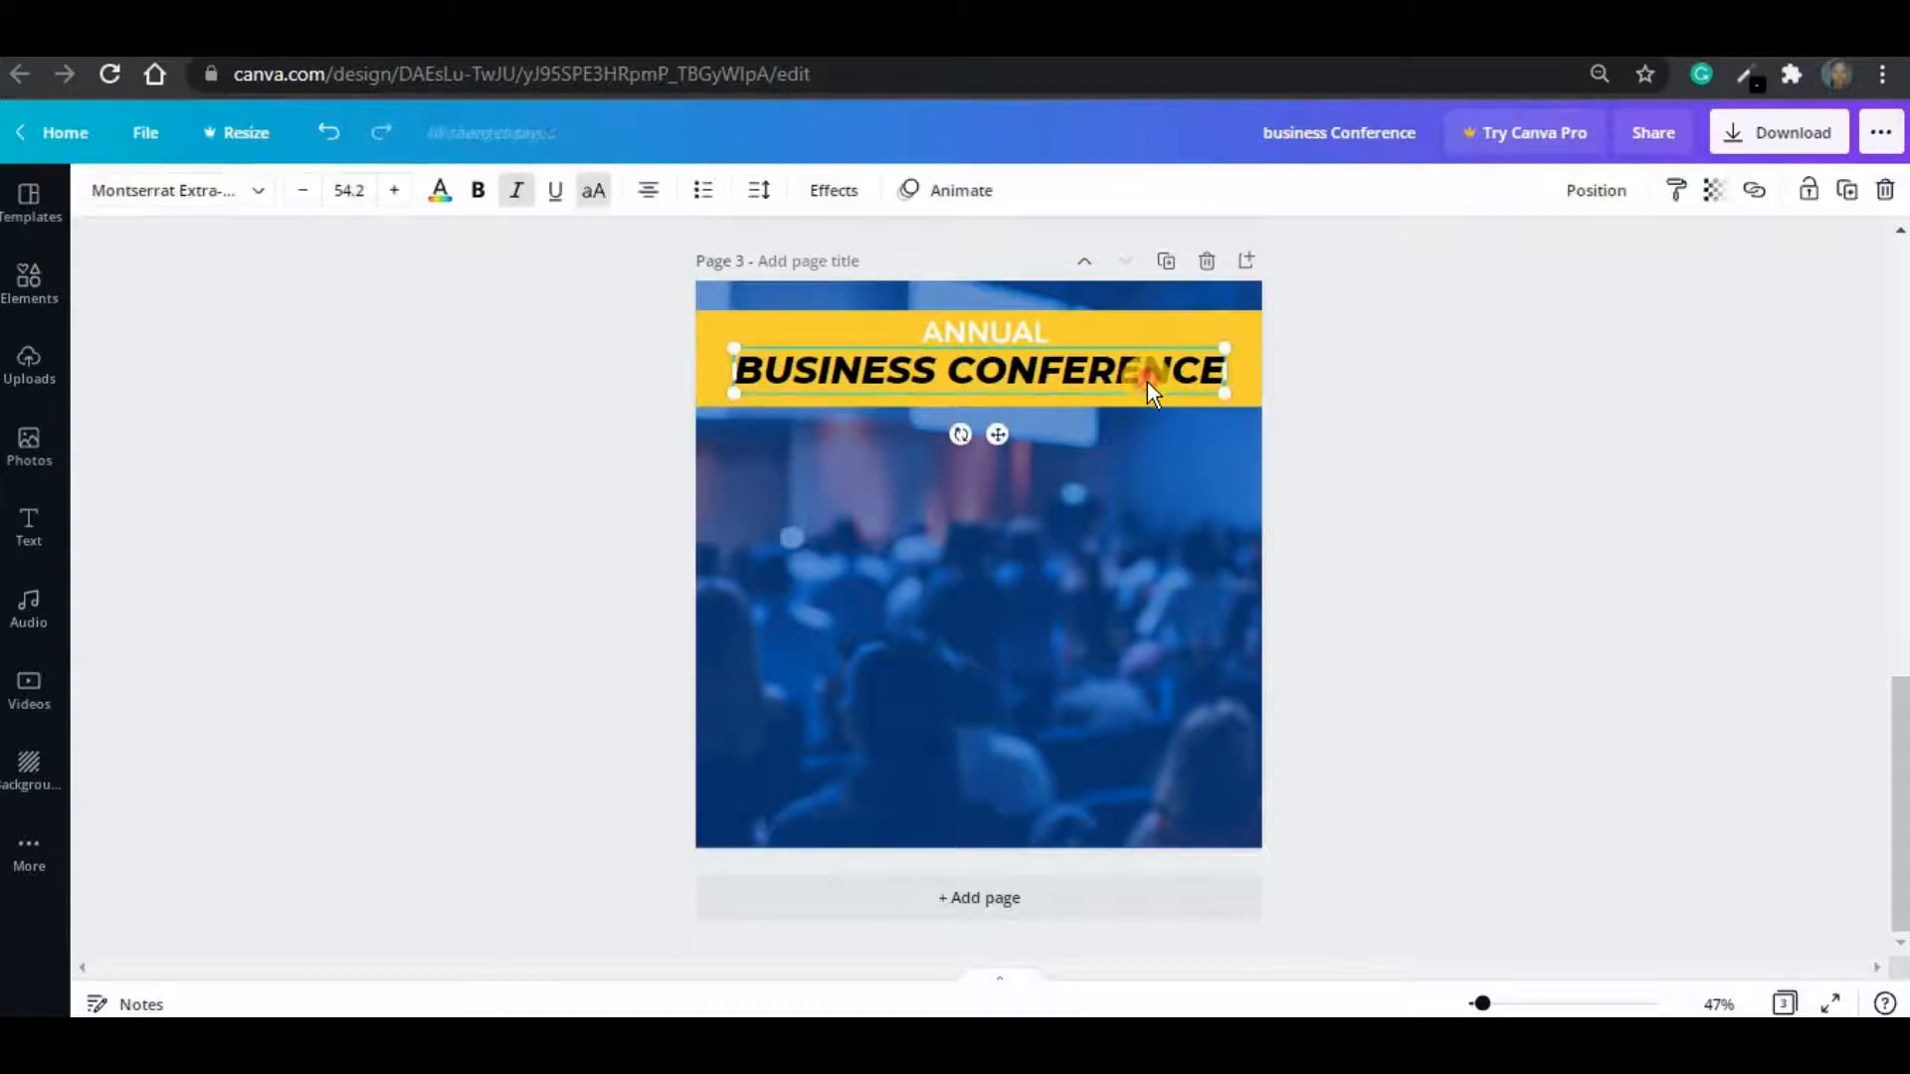
{"action": "left_click_drag", "start_coordinate": [1148, 384], "coordinate": [1149, 382]}
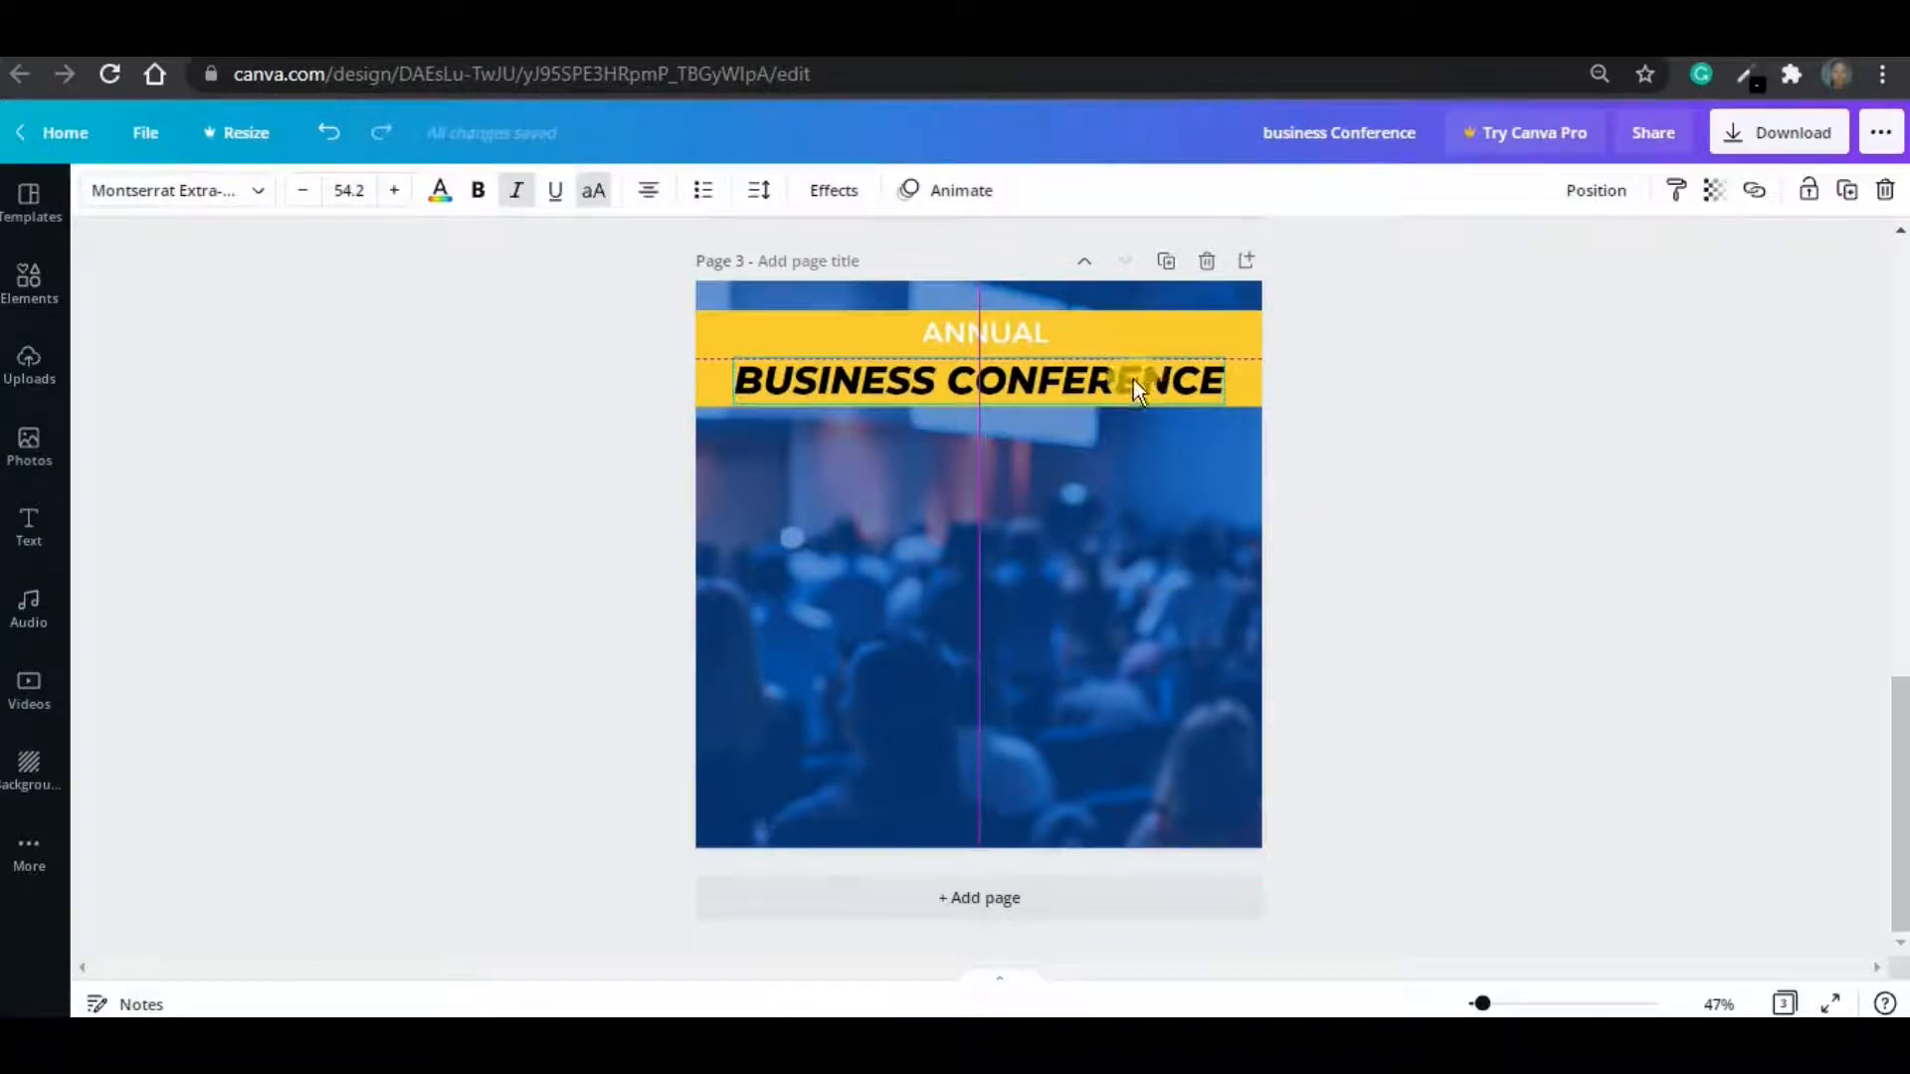
{"action": "left_click_drag", "start_coordinate": [1015, 326], "coordinate": [1002, 384]}
{"action": "left_click", "coordinate": [1005, 386]}
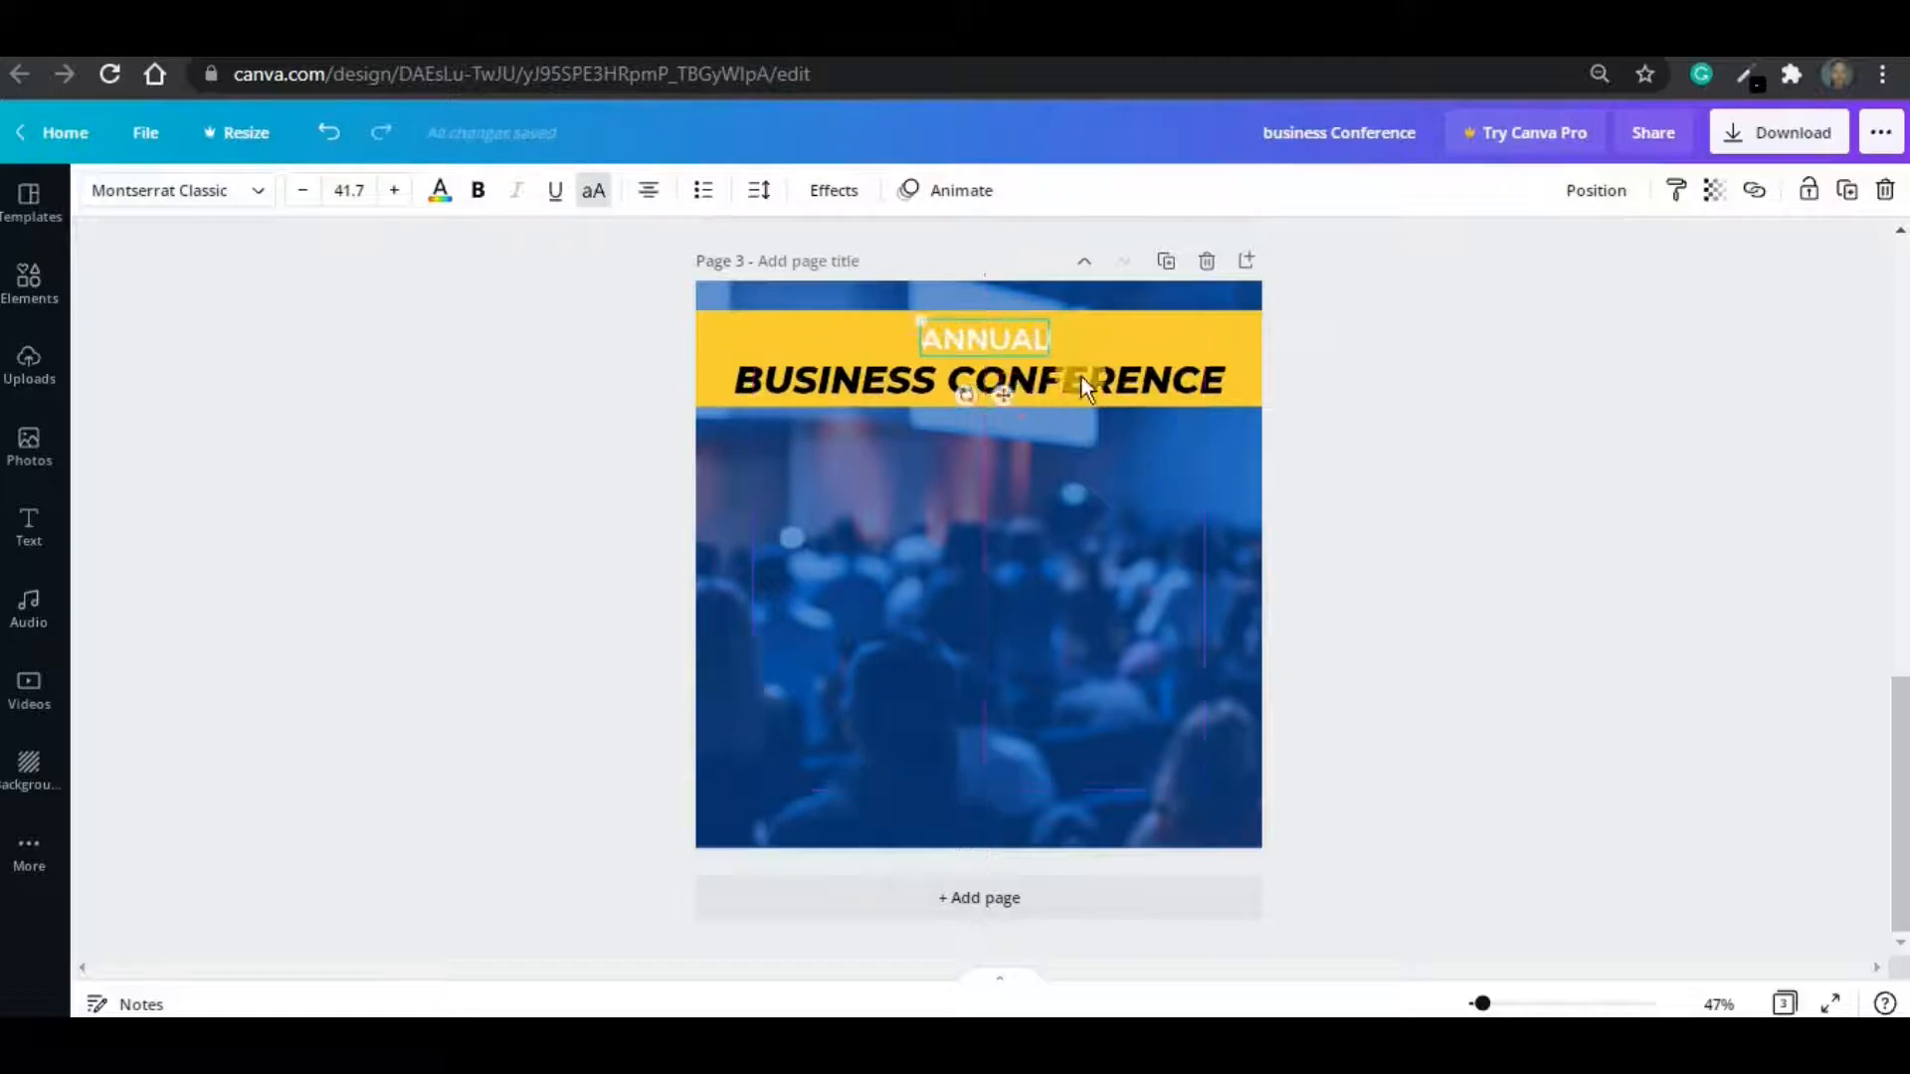
{"action": "left_click", "coordinate": [1565, 204]}
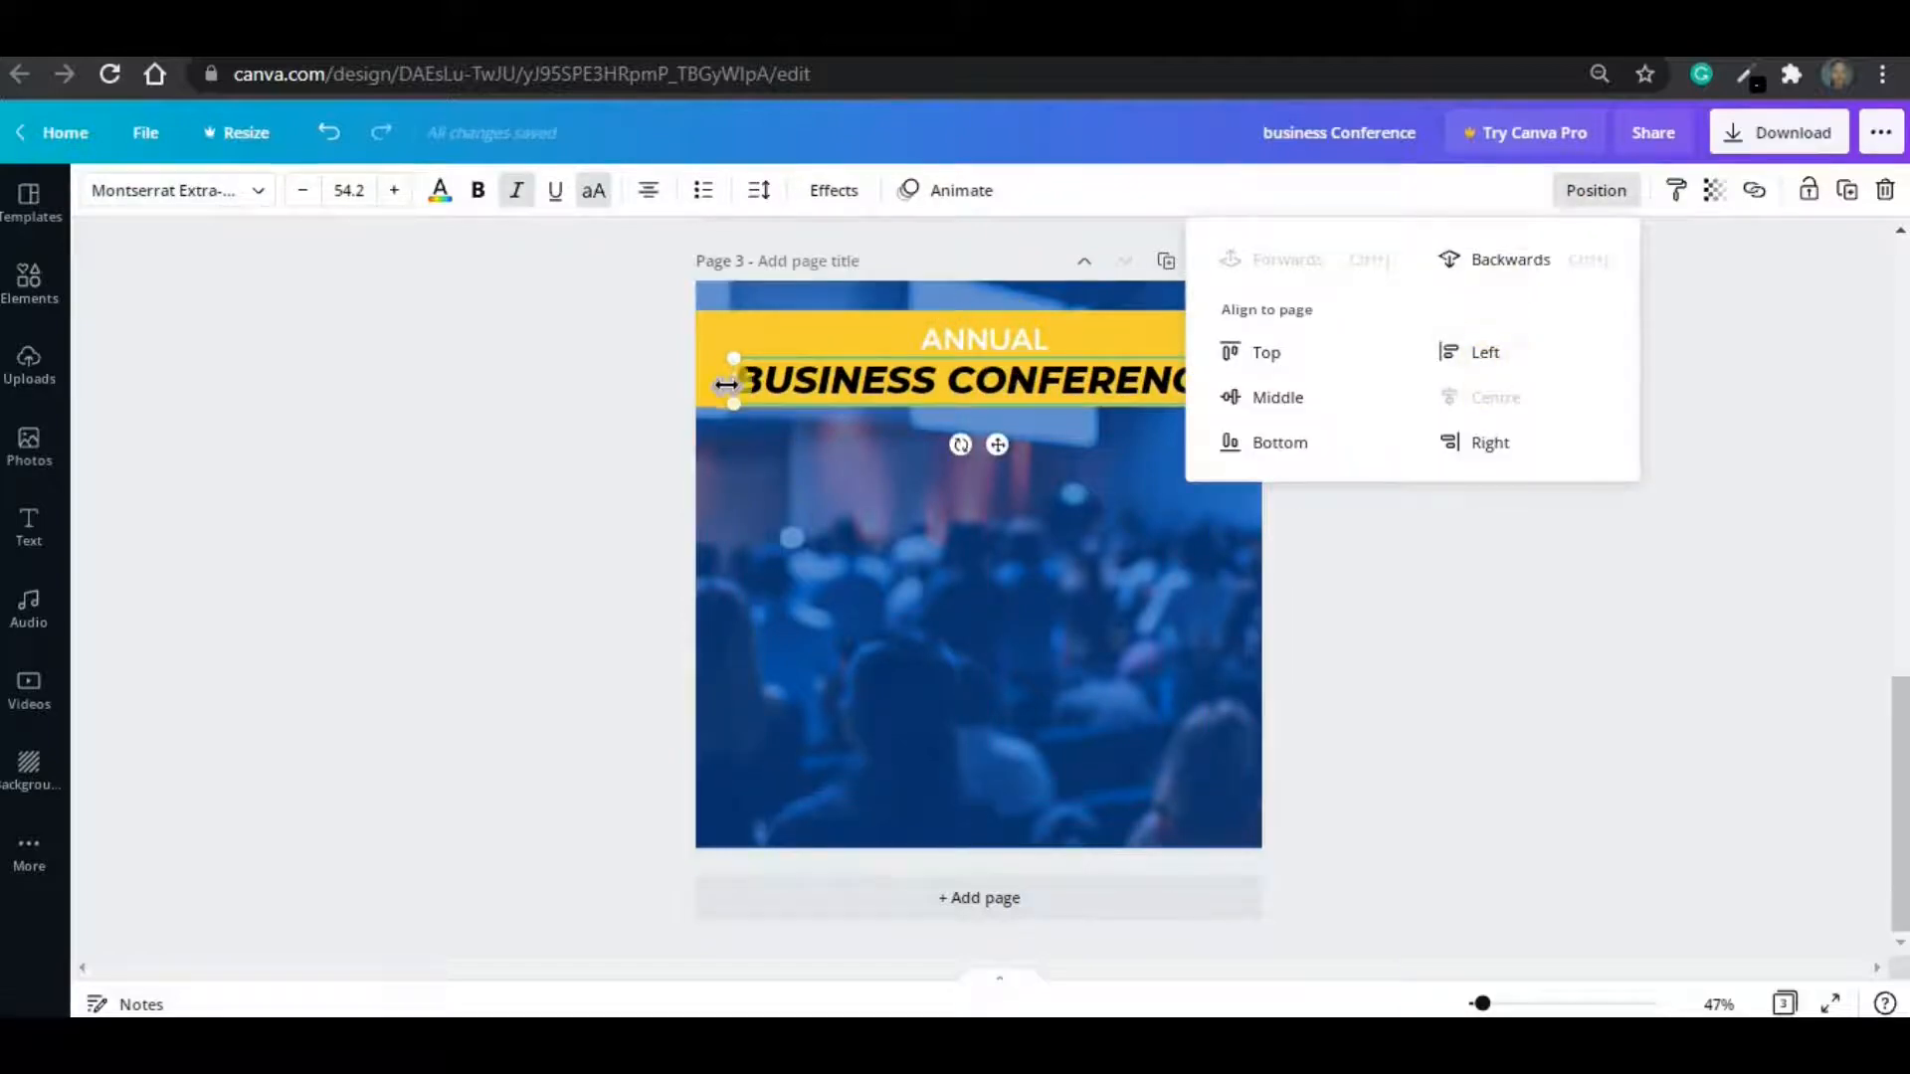
{"action": "left_click", "coordinate": [611, 421]}
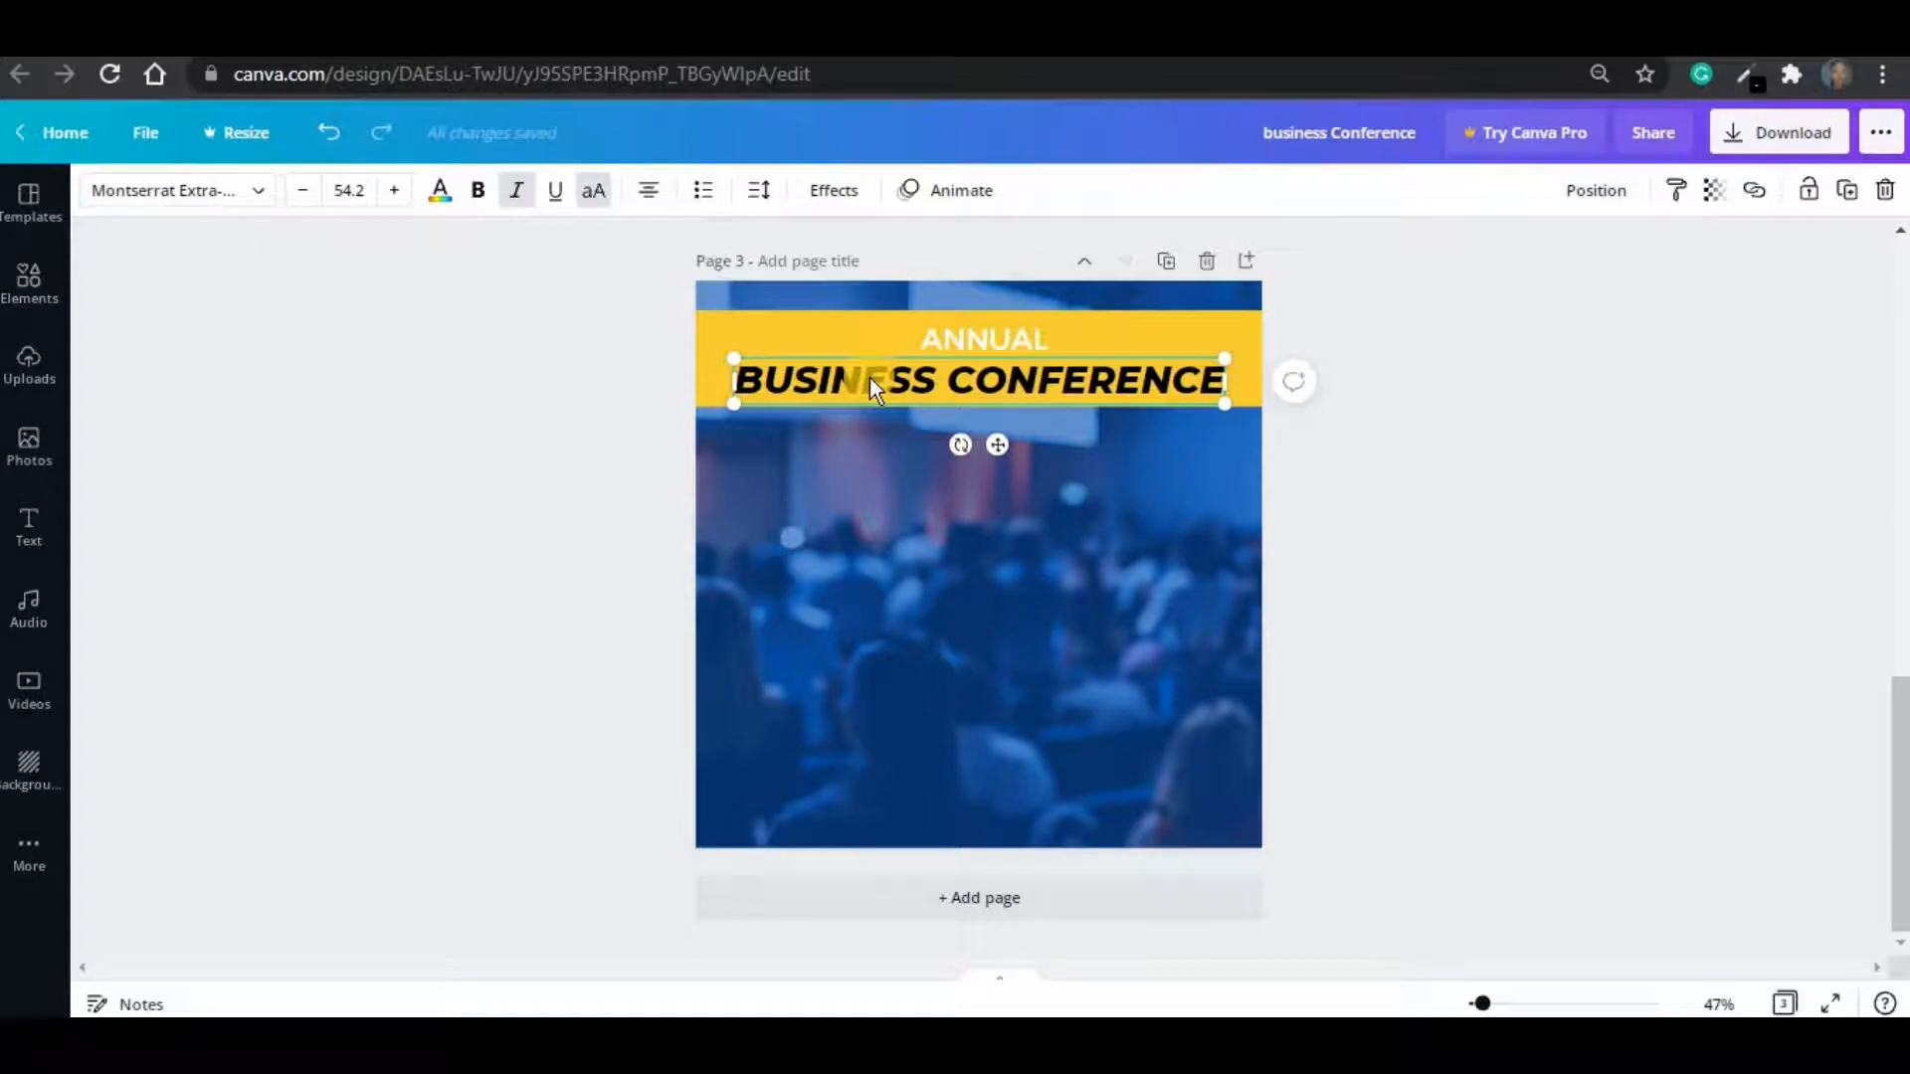
- Apply the Shadow effect to the "BUSINESS CONFERENCE" text and set the shadow colour to white
{"action": "left_click", "coordinate": [836, 195]}
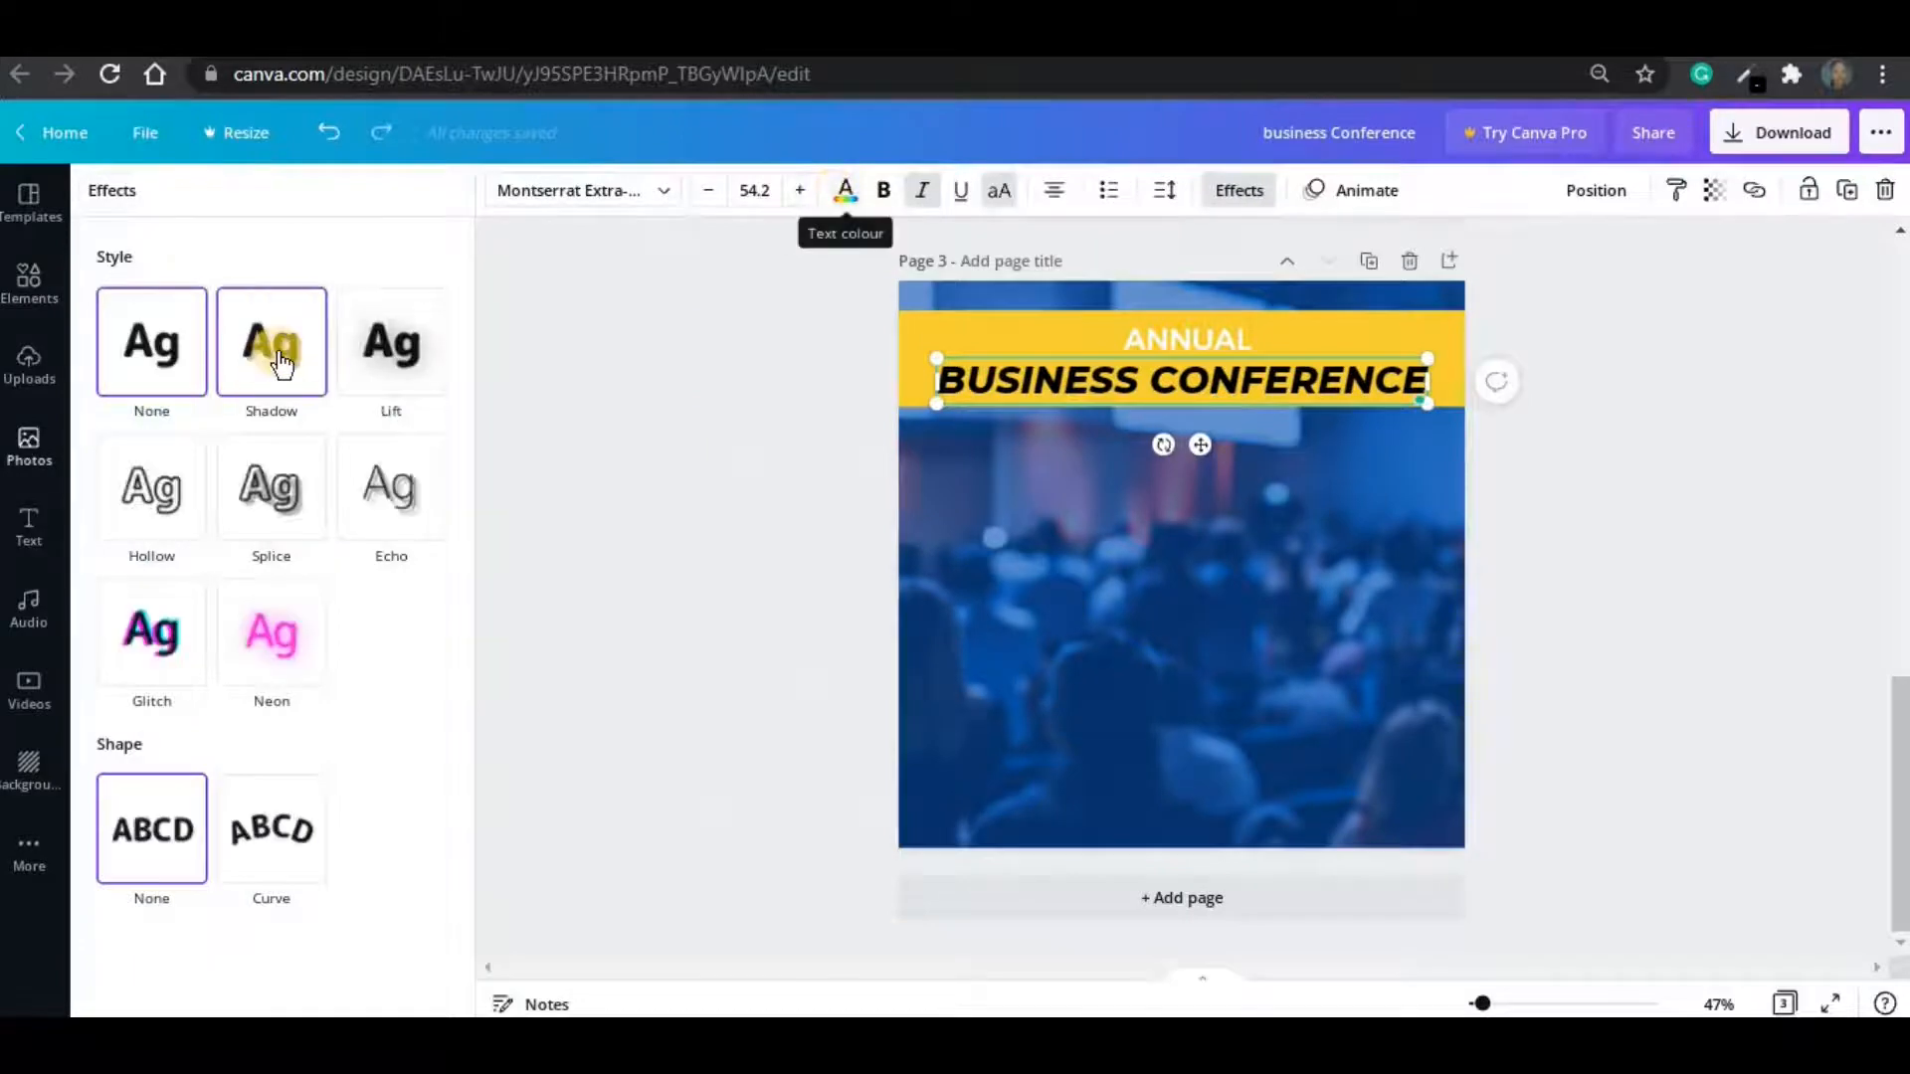
{"action": "left_click", "coordinate": [282, 364]}
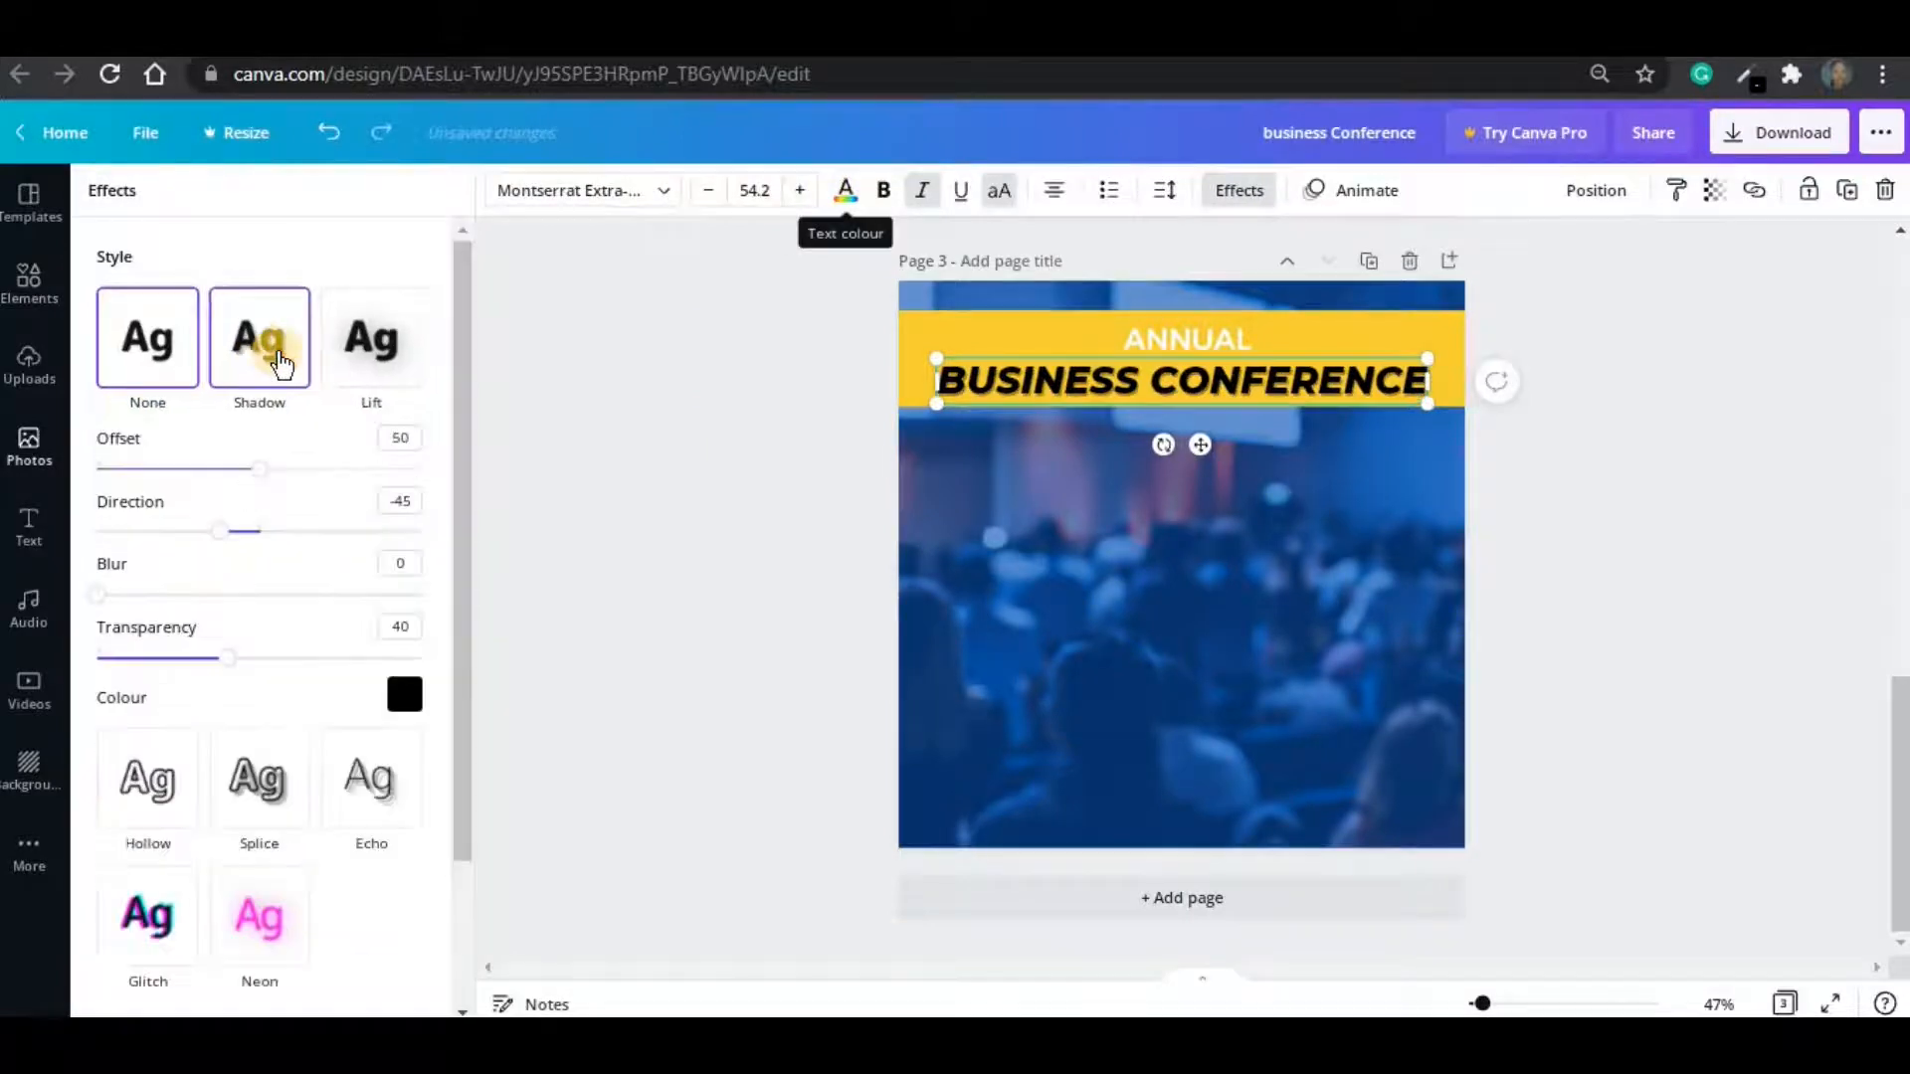
{"action": "left_click", "coordinate": [405, 704]}
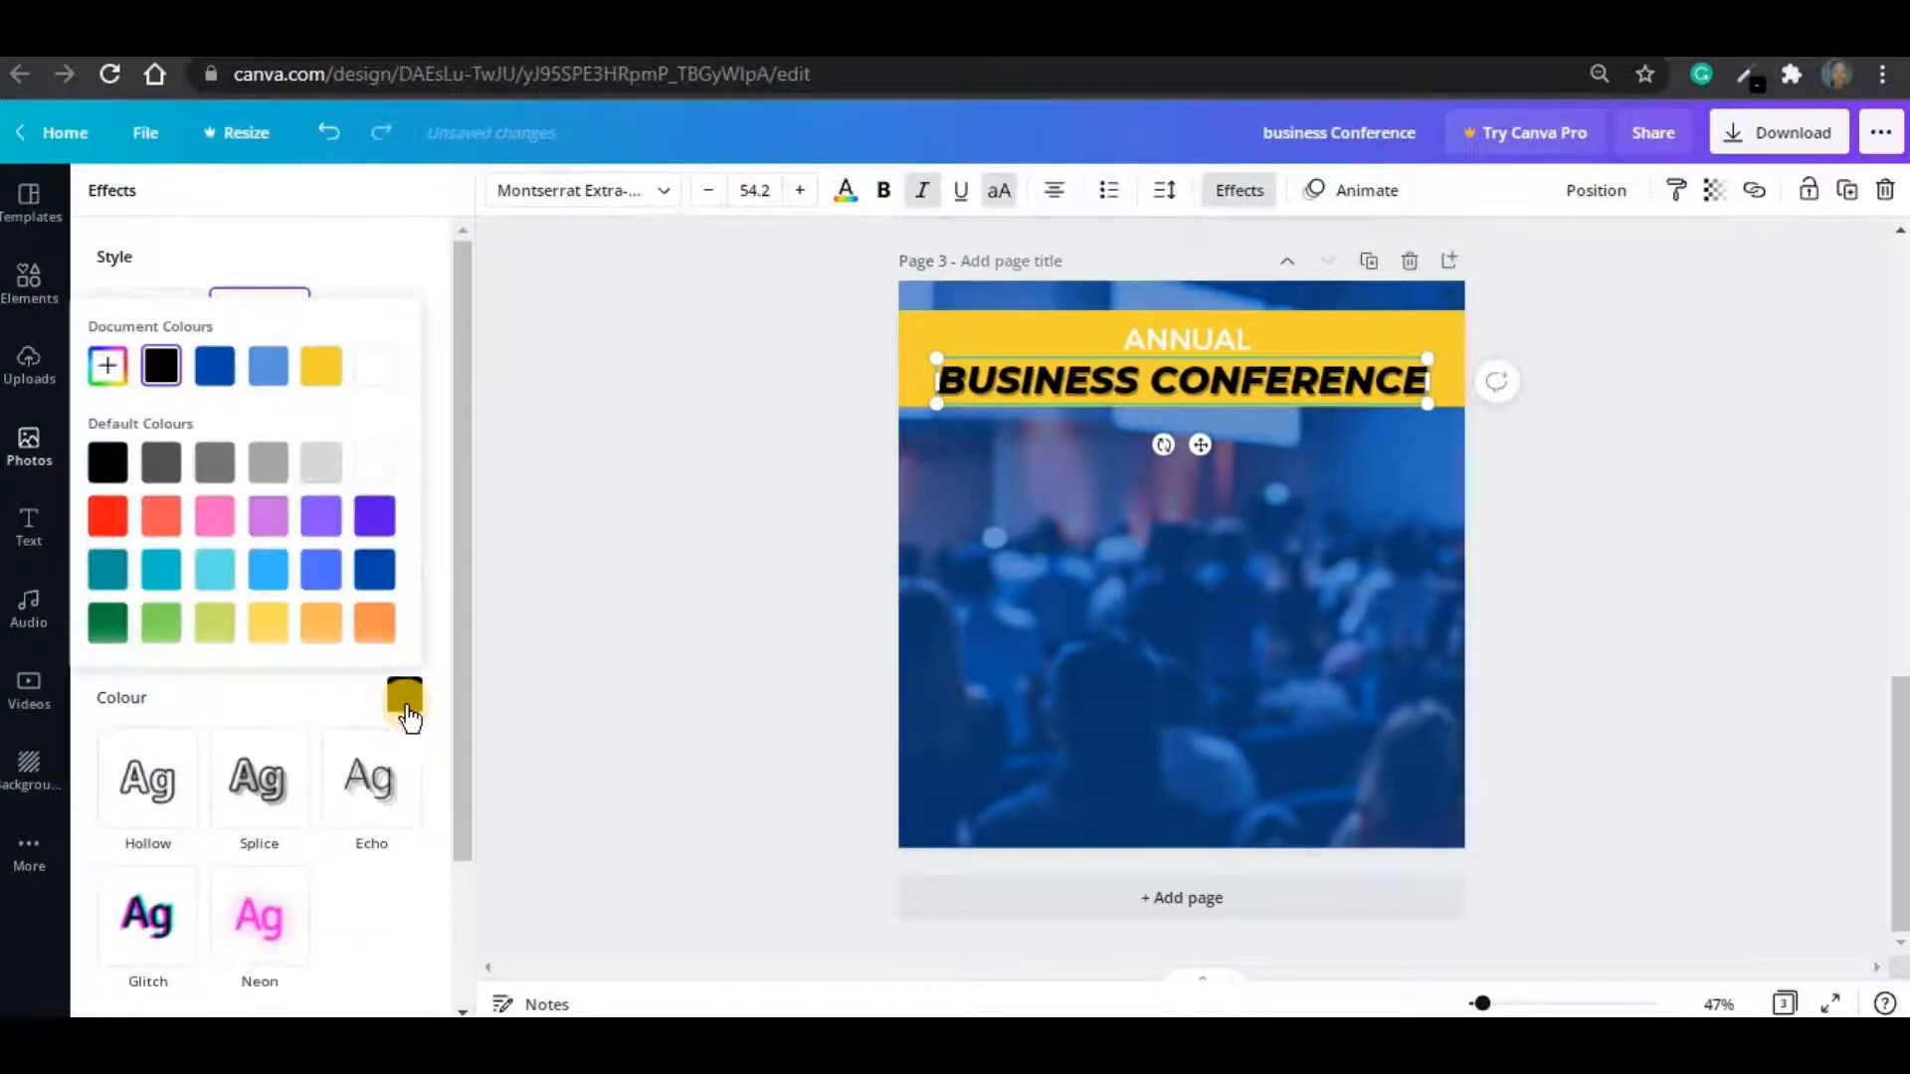
{"action": "left_click", "coordinate": [374, 366]}
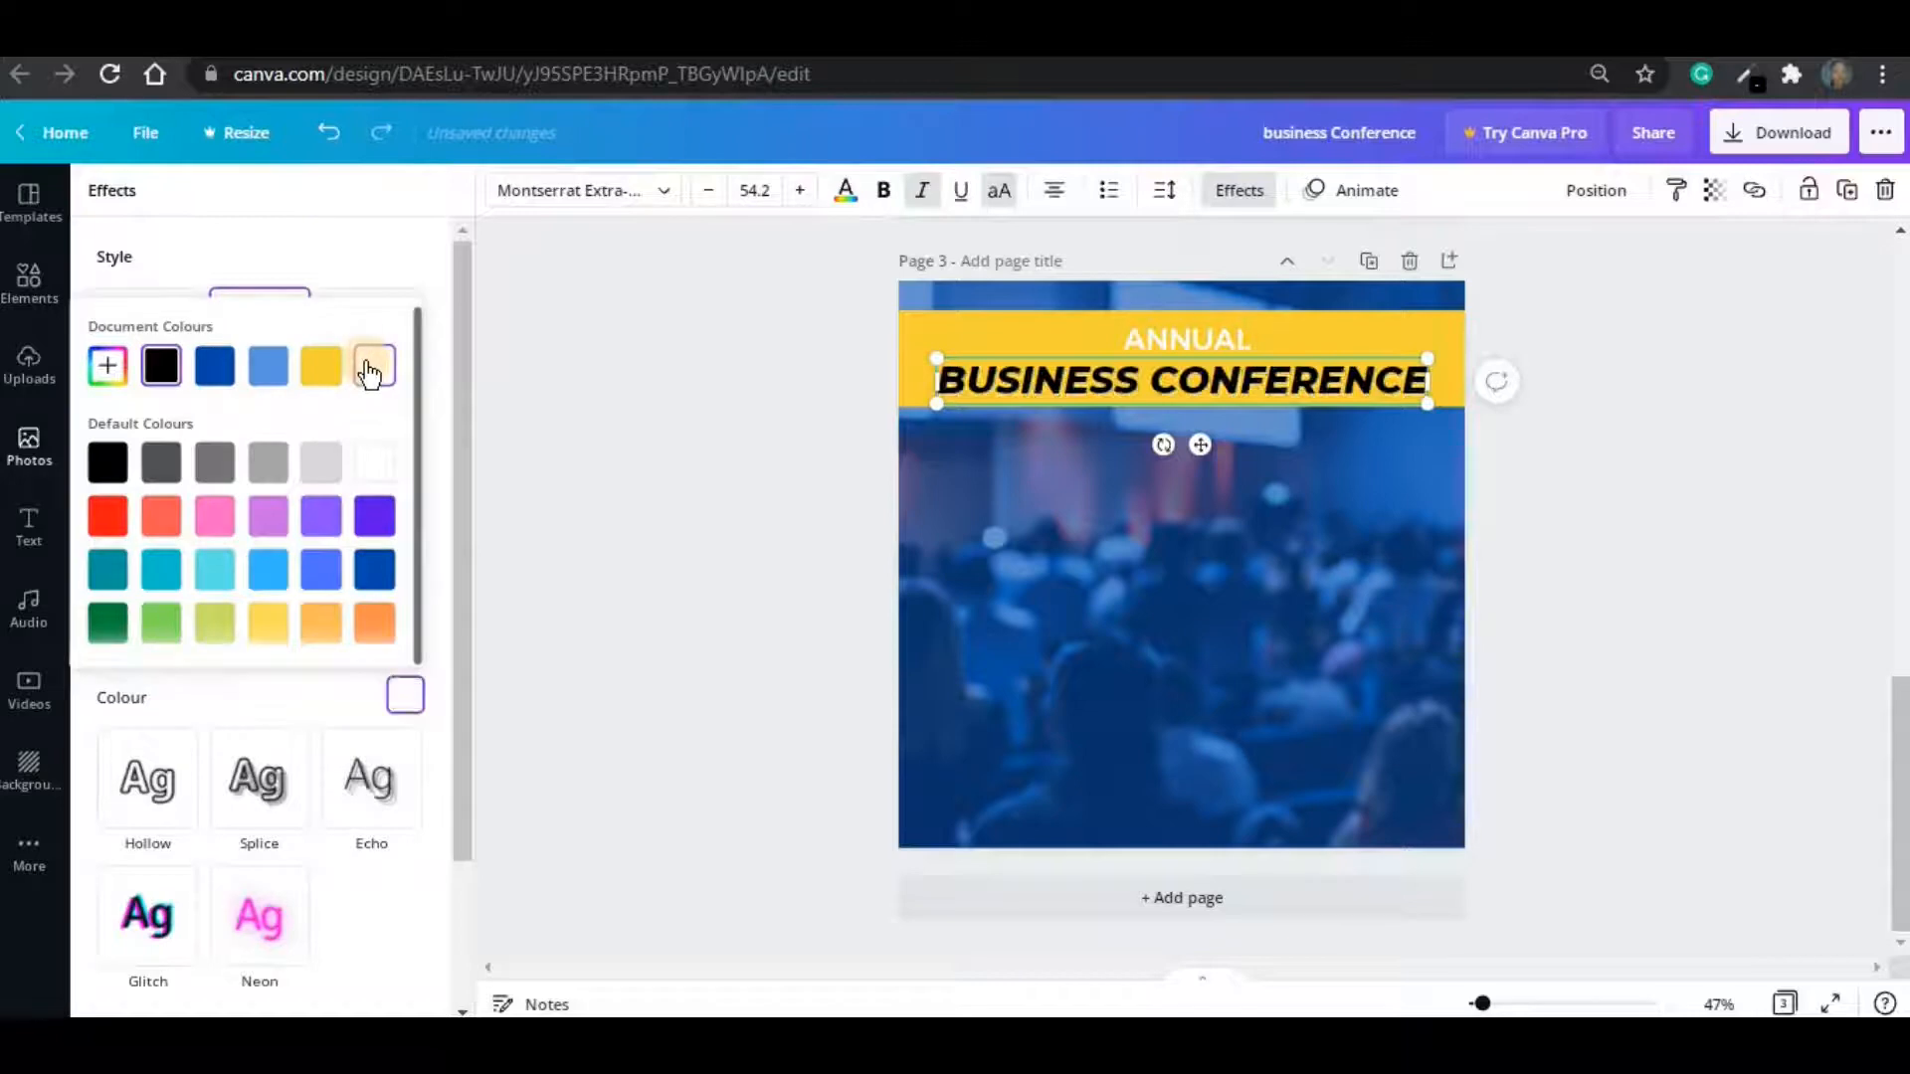
{"action": "left_click", "coordinate": [706, 539]}
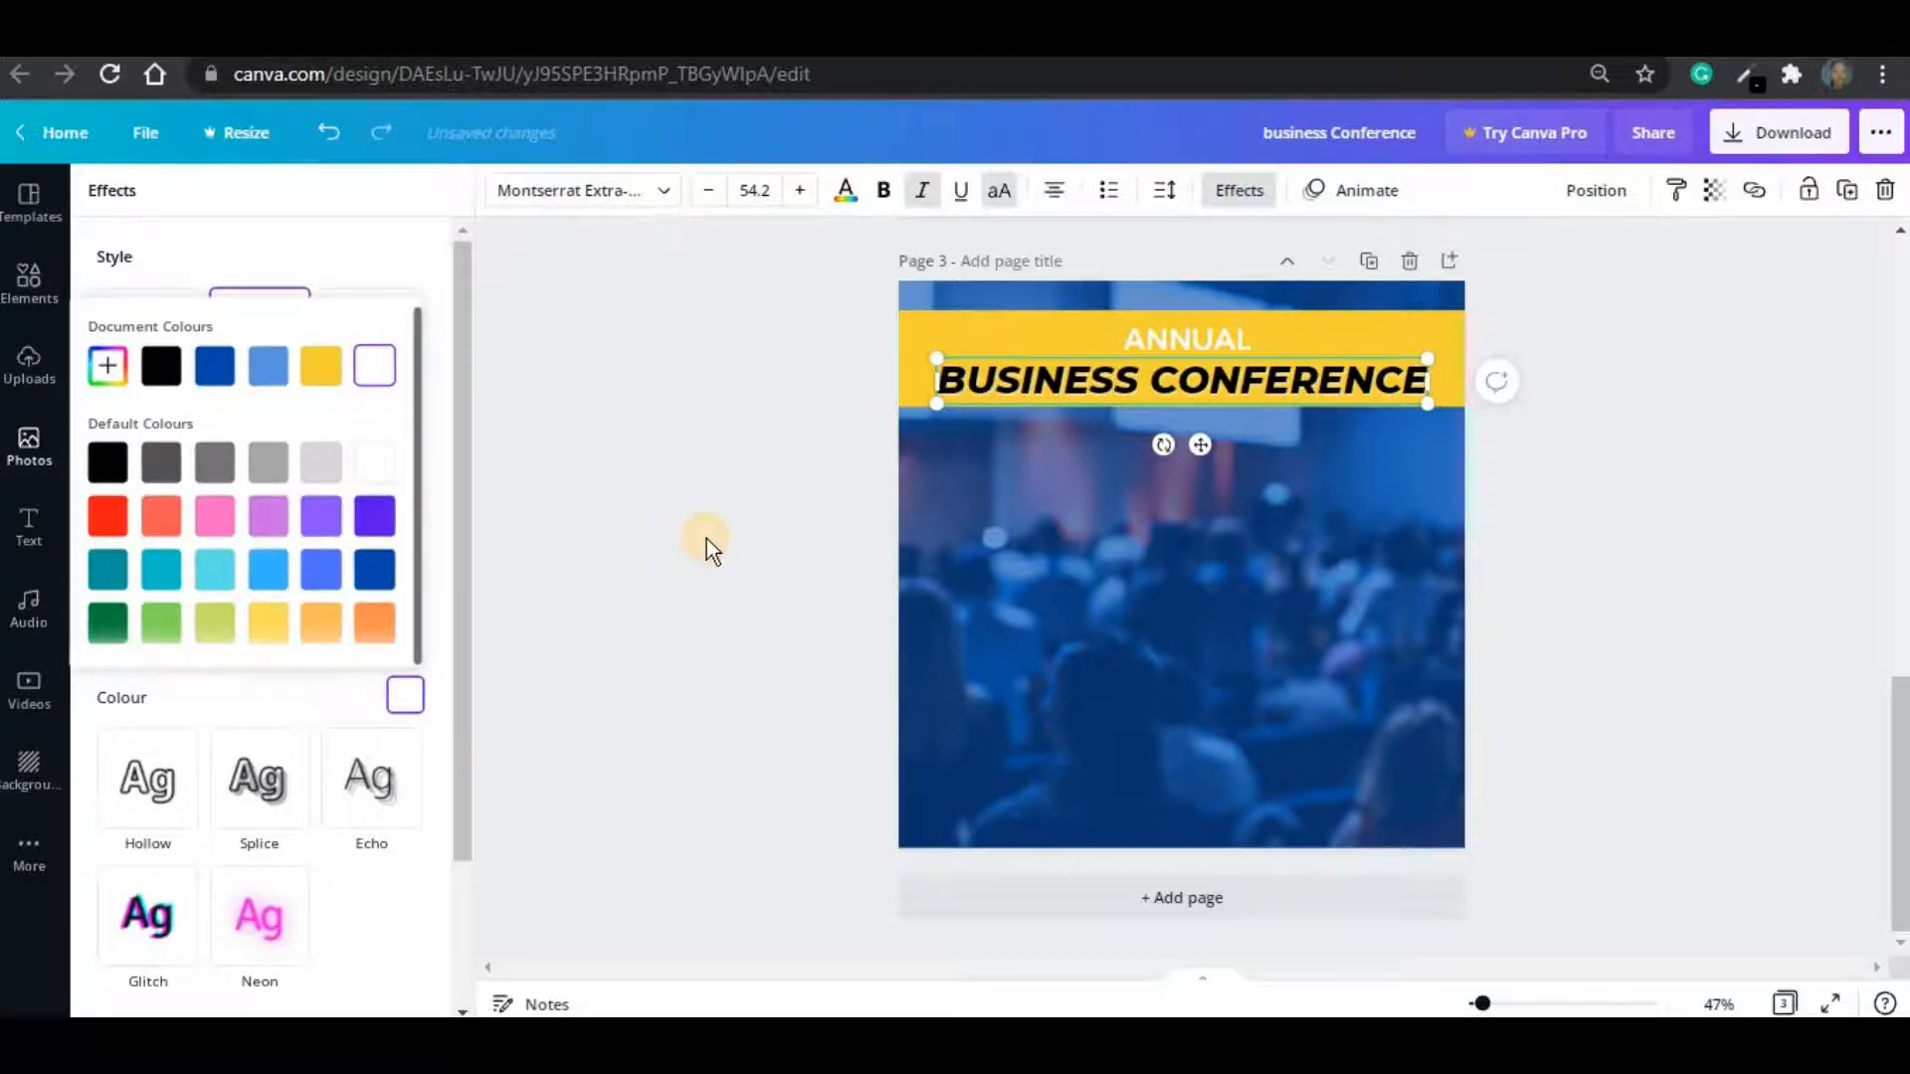
{"action": "left_click", "coordinate": [1789, 627]}
{"action": "left_click", "coordinate": [1562, 583]}
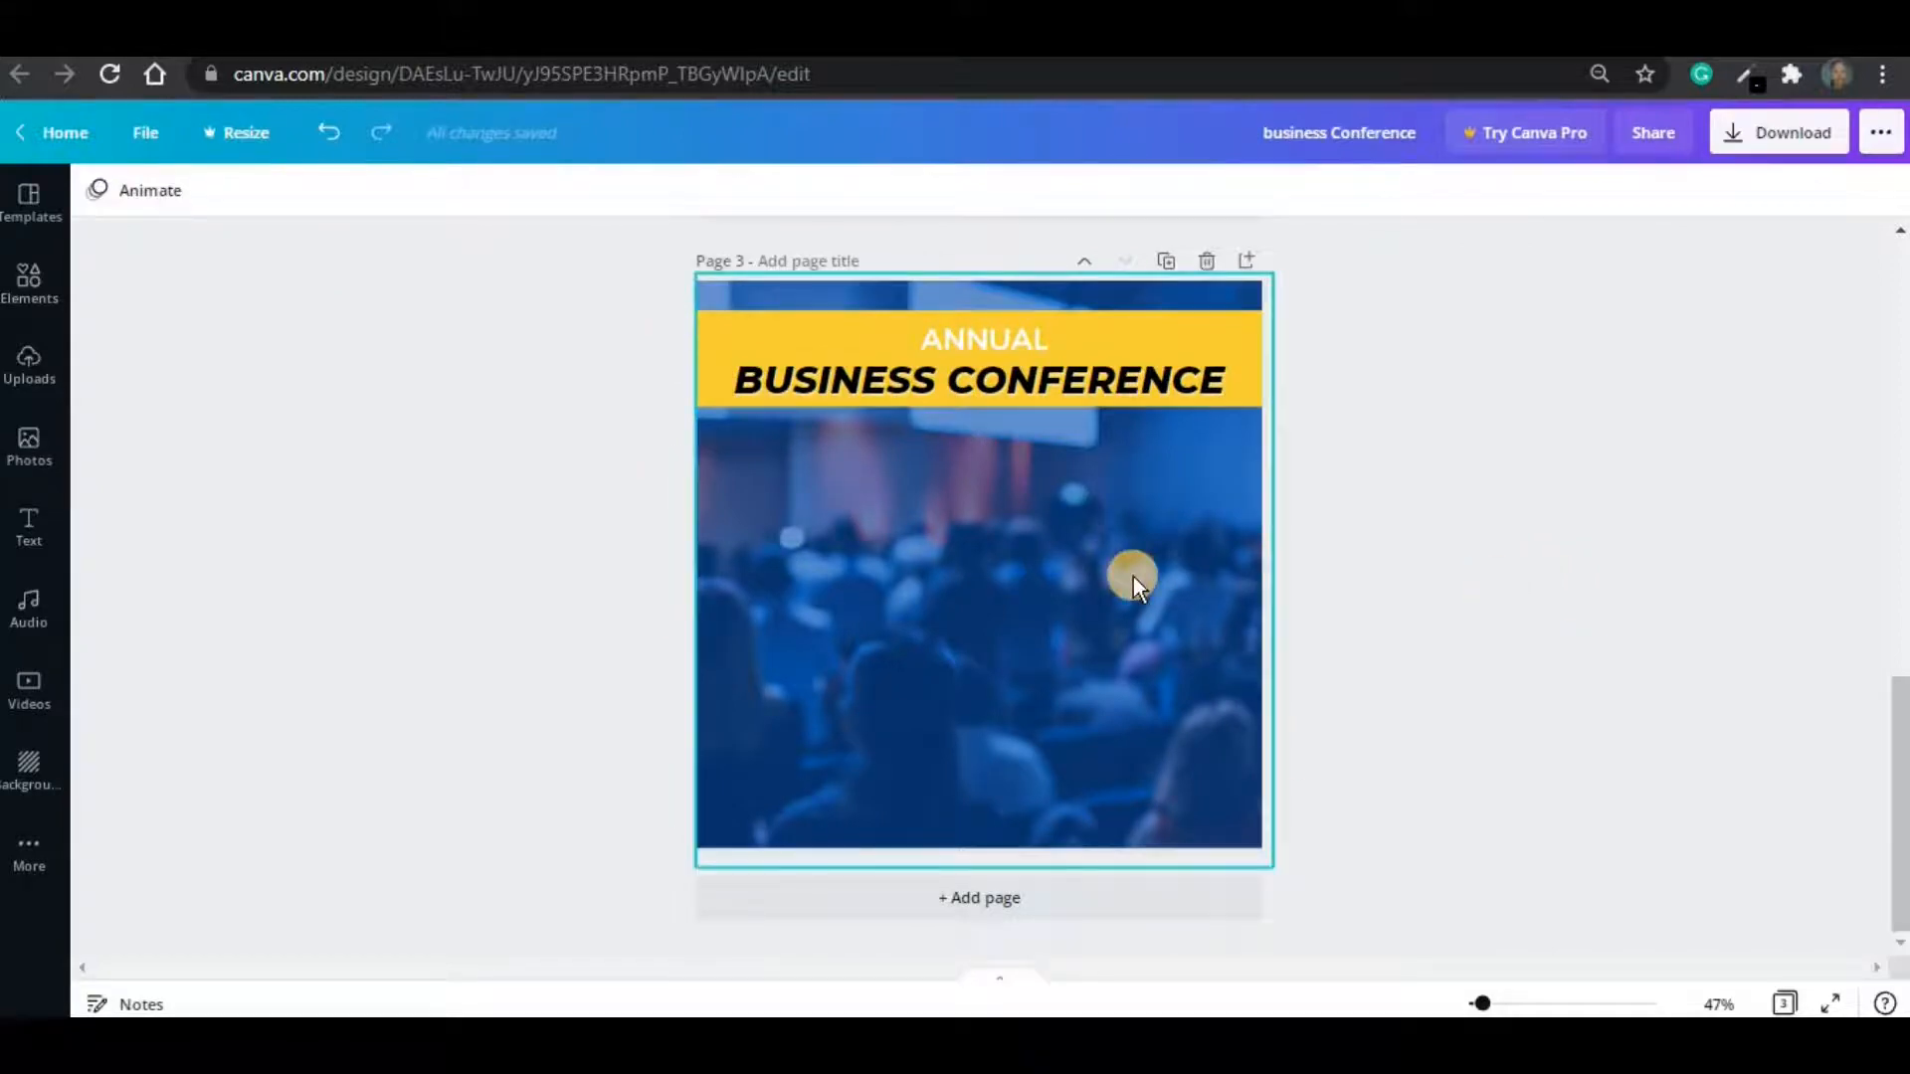
- Add a horizontal line, reduce its weight and place it level with "ANNUAL", extending past the page's right edge
{"action": "key", "text": "l"}
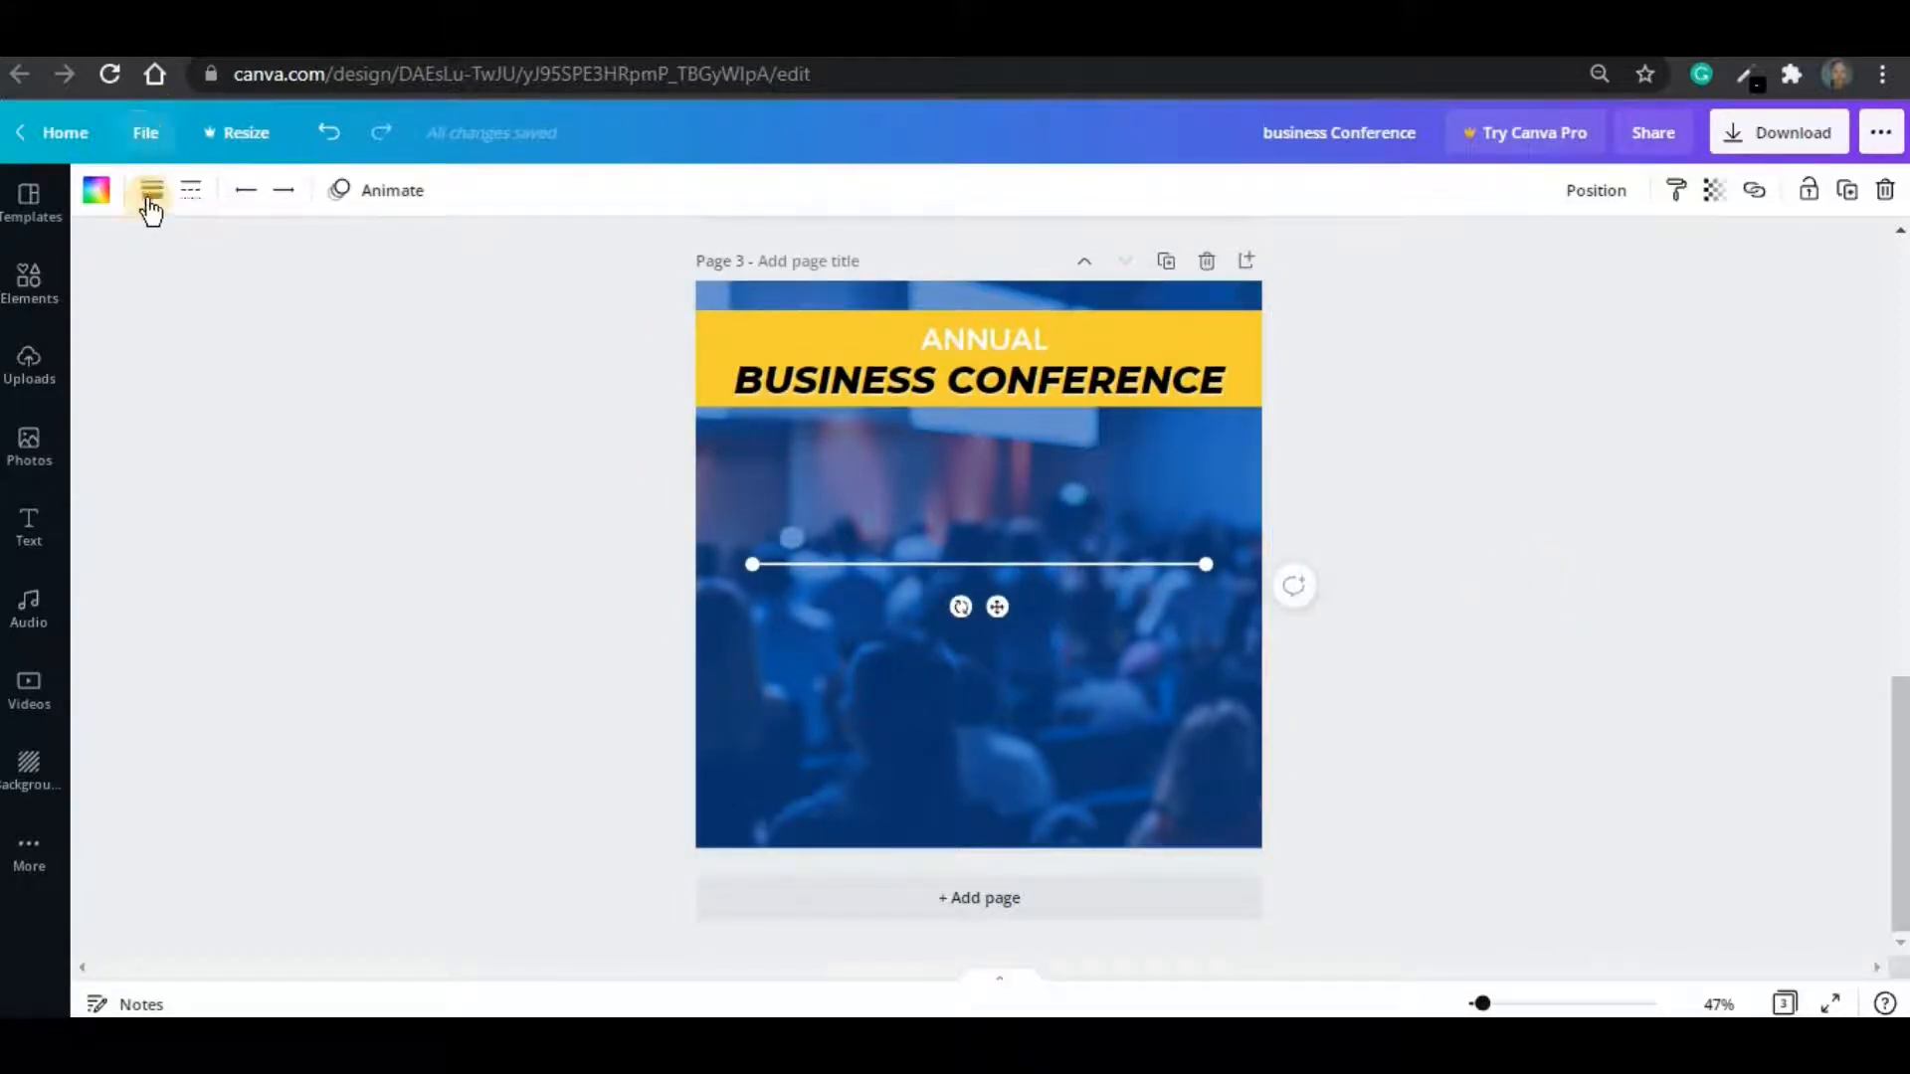
{"action": "left_click", "coordinate": [151, 204]}
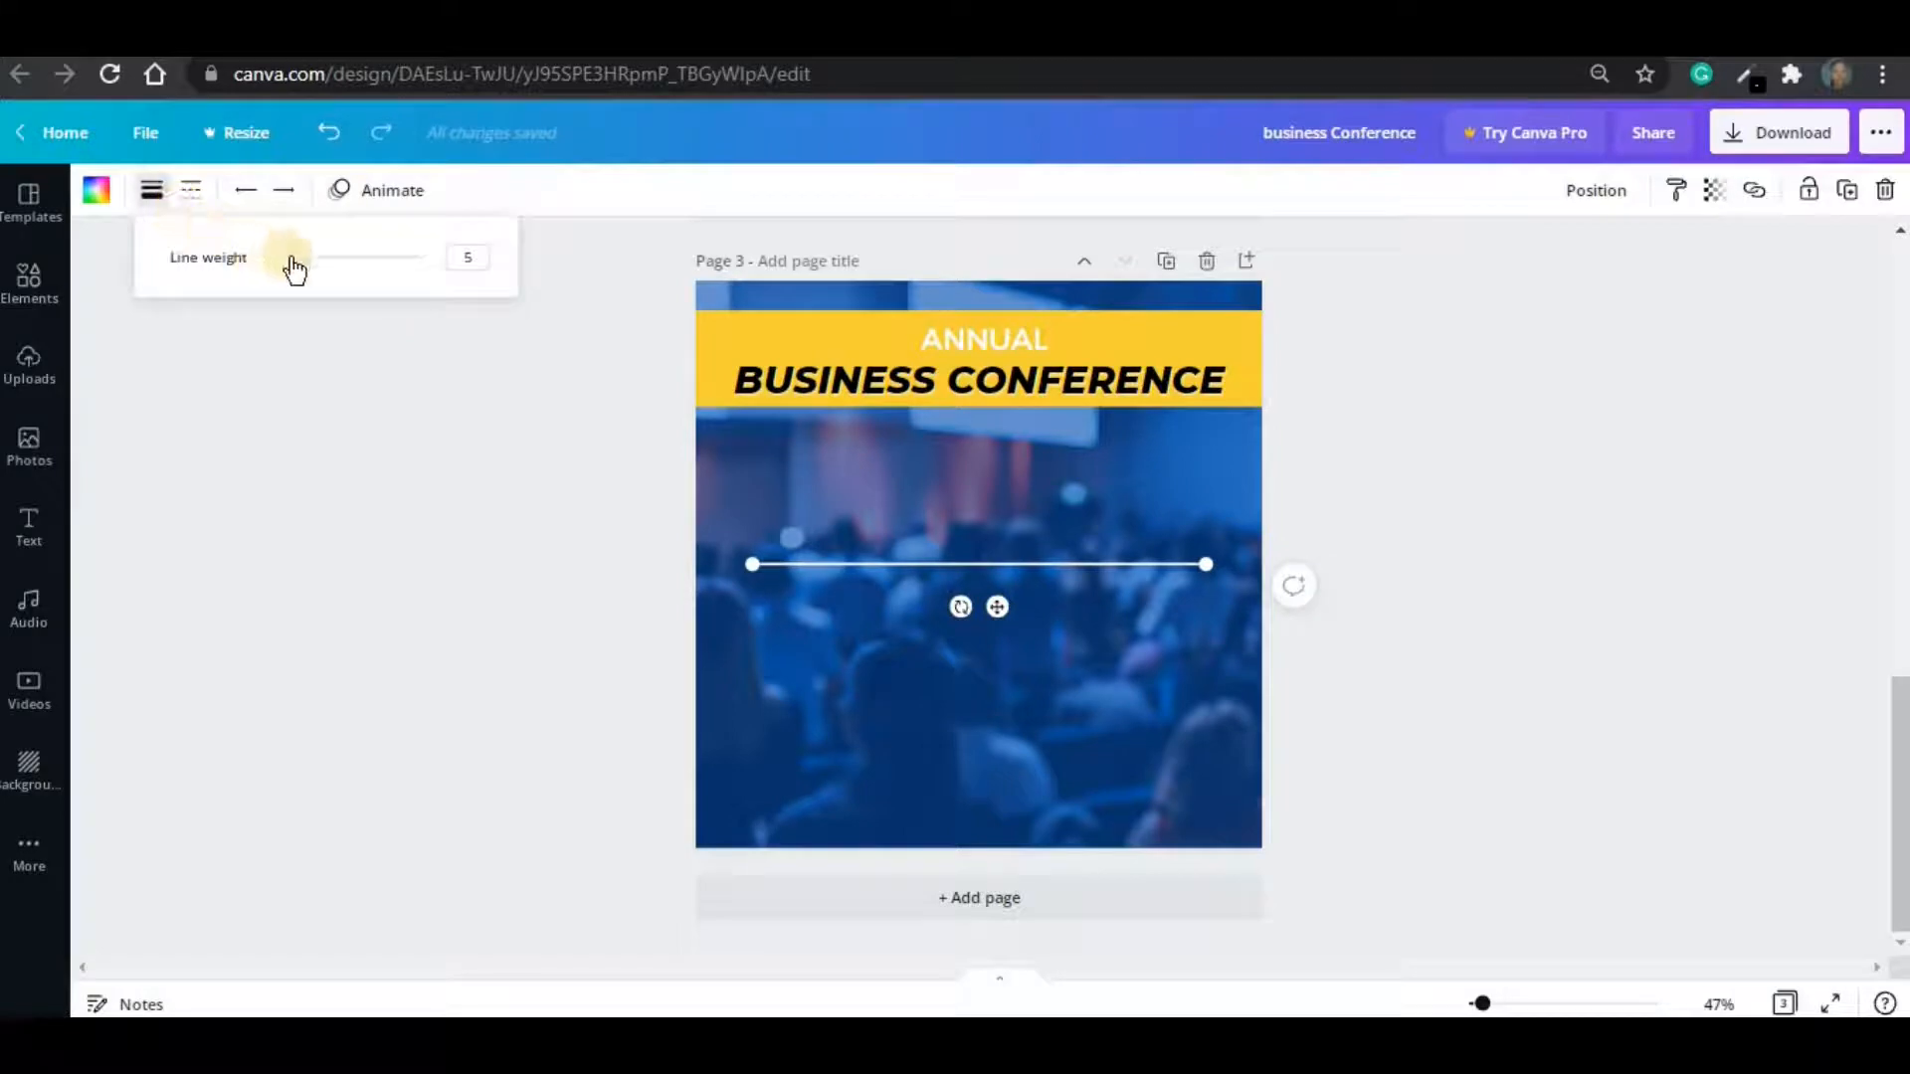
{"action": "left_click_drag", "start_coordinate": [289, 261], "coordinate": [288, 261]}
{"action": "left_click", "coordinate": [360, 561]}
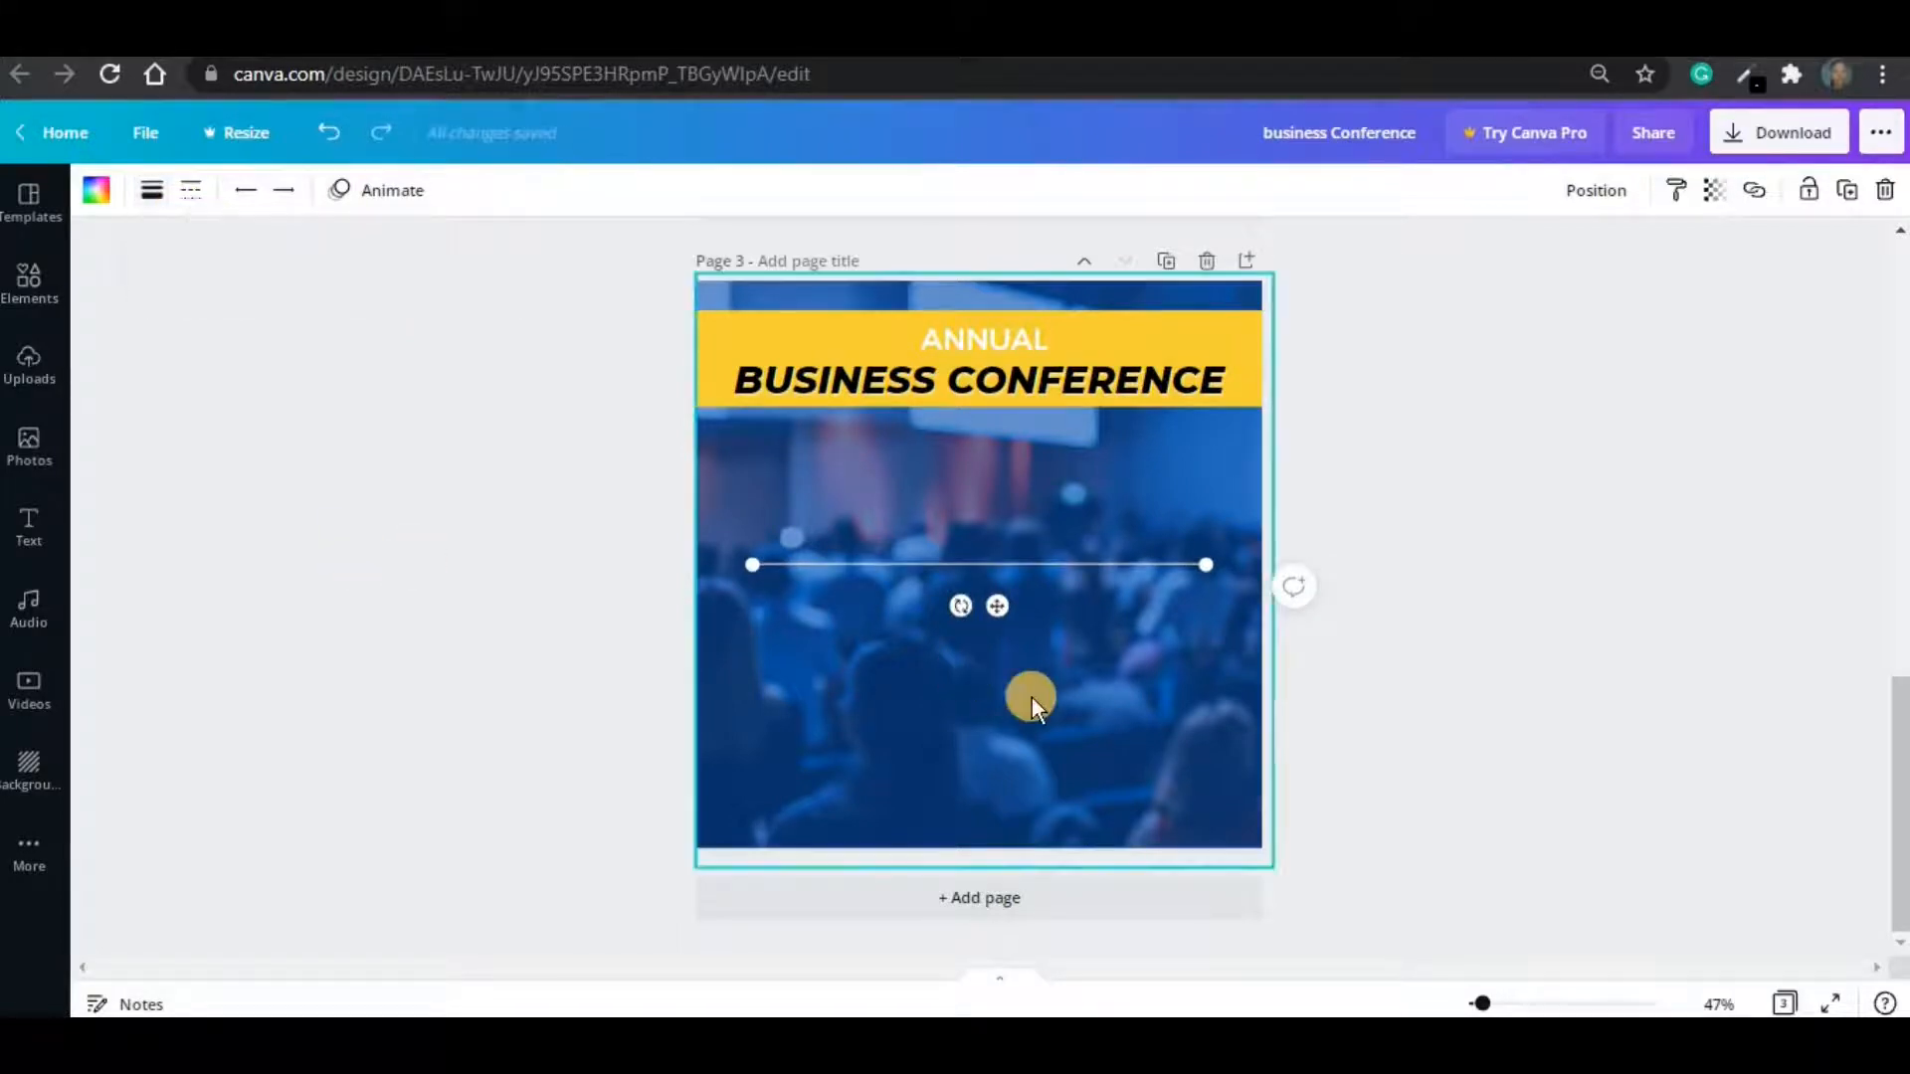
{"action": "left_click_drag", "start_coordinate": [1005, 599], "coordinate": [1282, 375]}
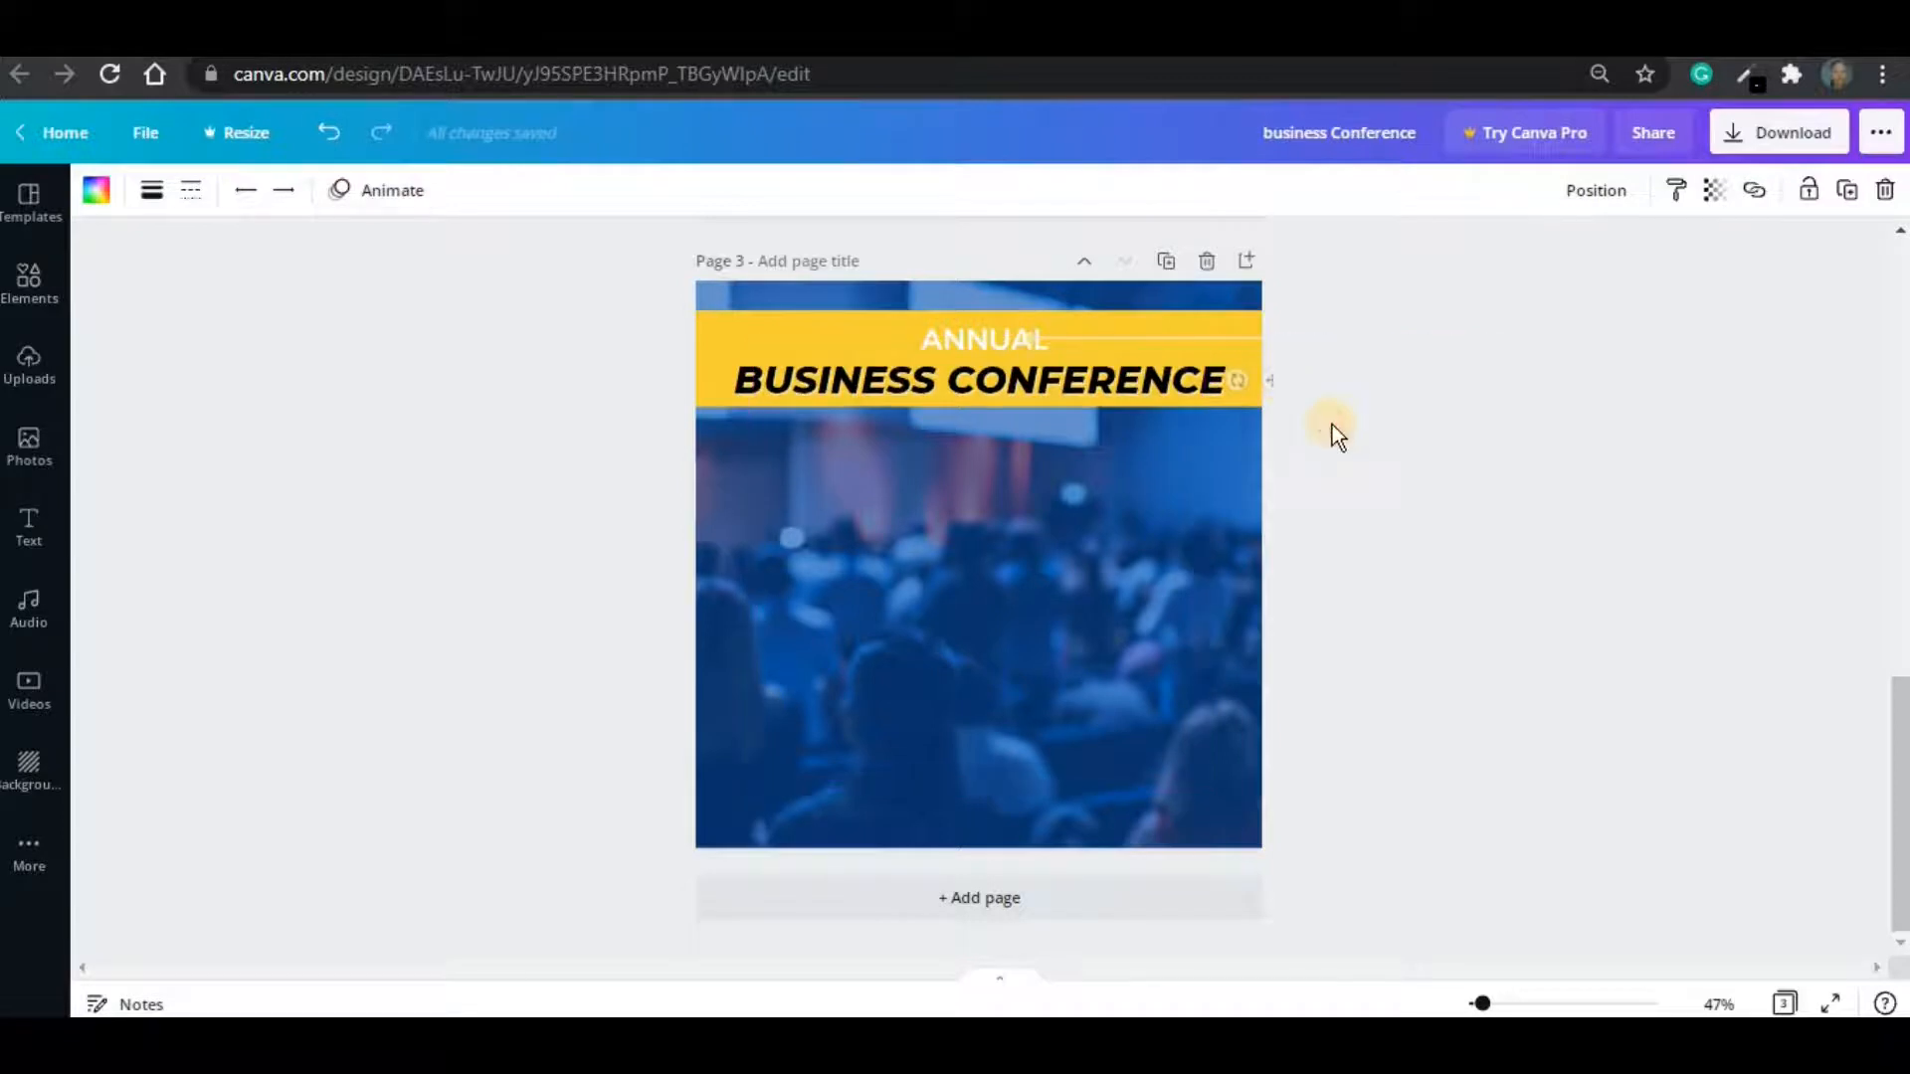
- Change the colour of the horizontal line beside "ANNUAL" to black
{"action": "left_click", "coordinate": [1332, 426]}
{"action": "left_click", "coordinate": [1247, 348]}
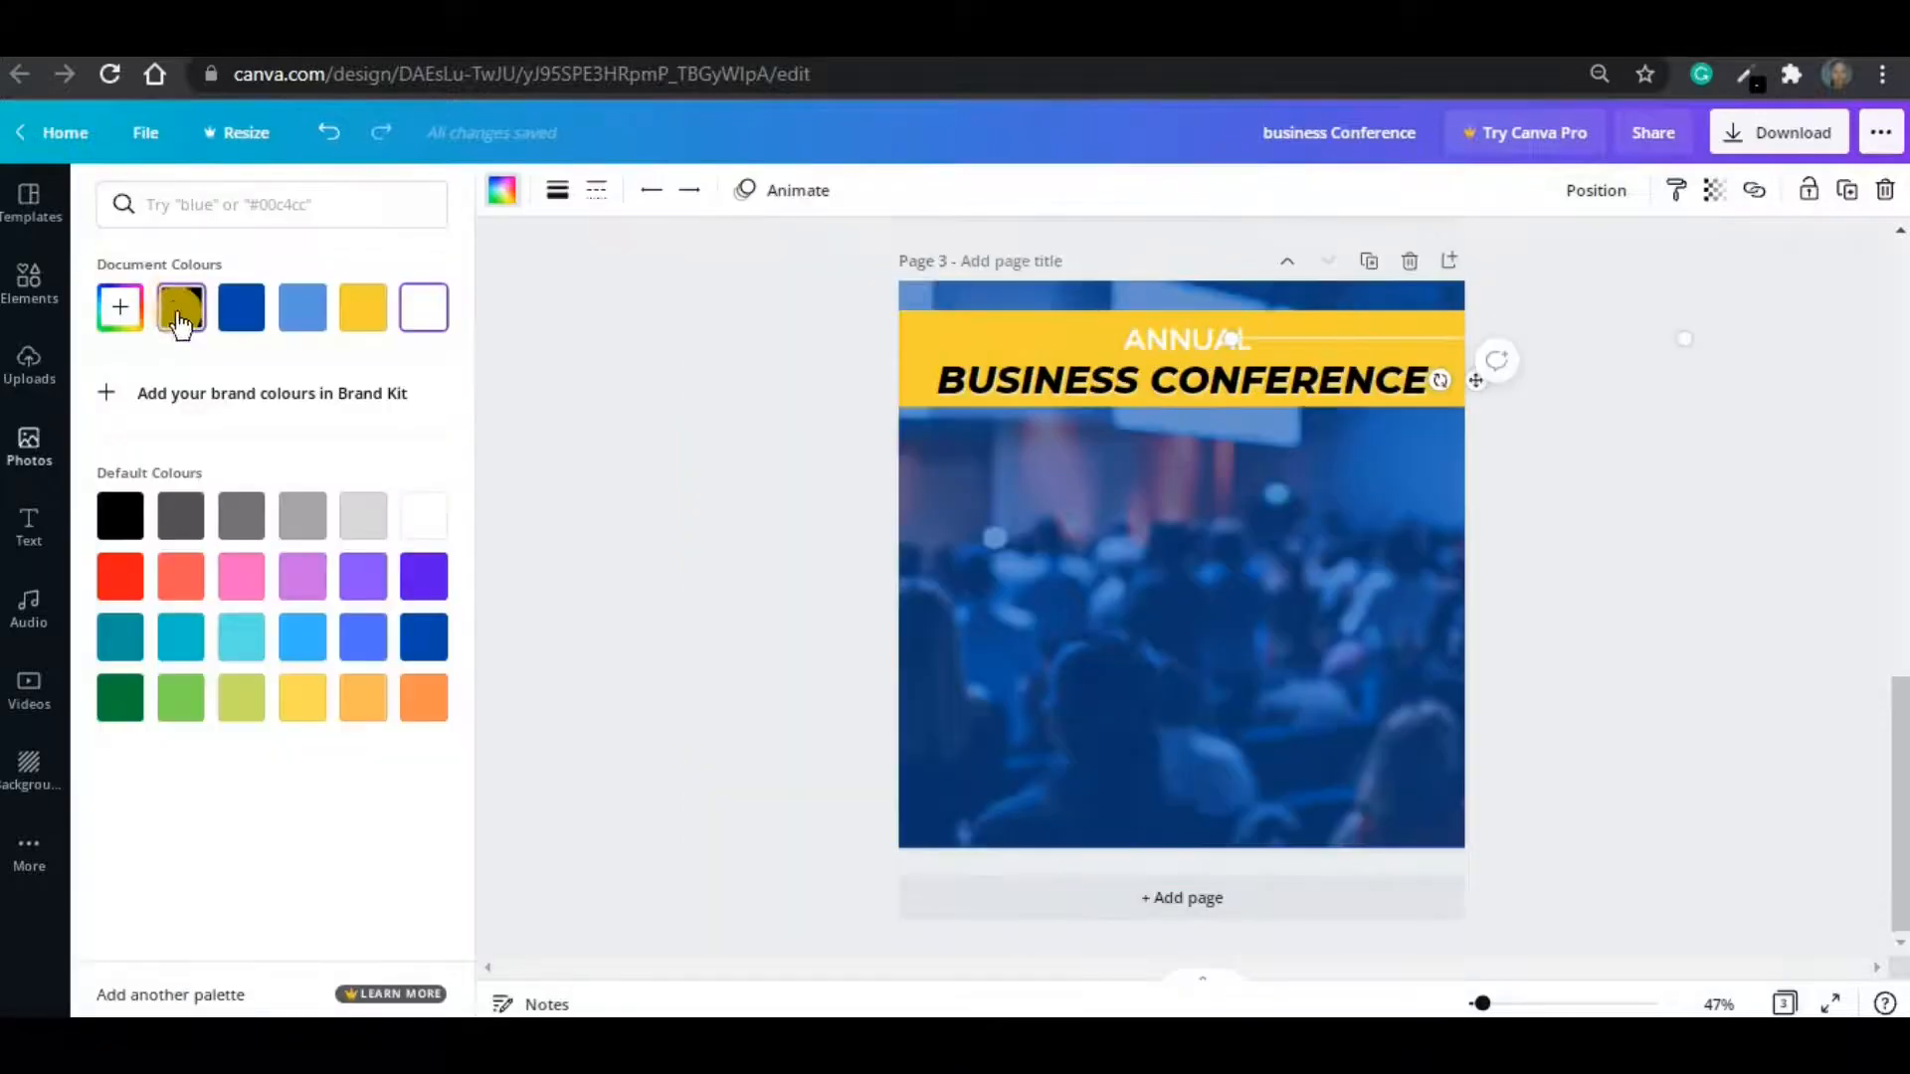
{"action": "left_click", "coordinate": [181, 308]}
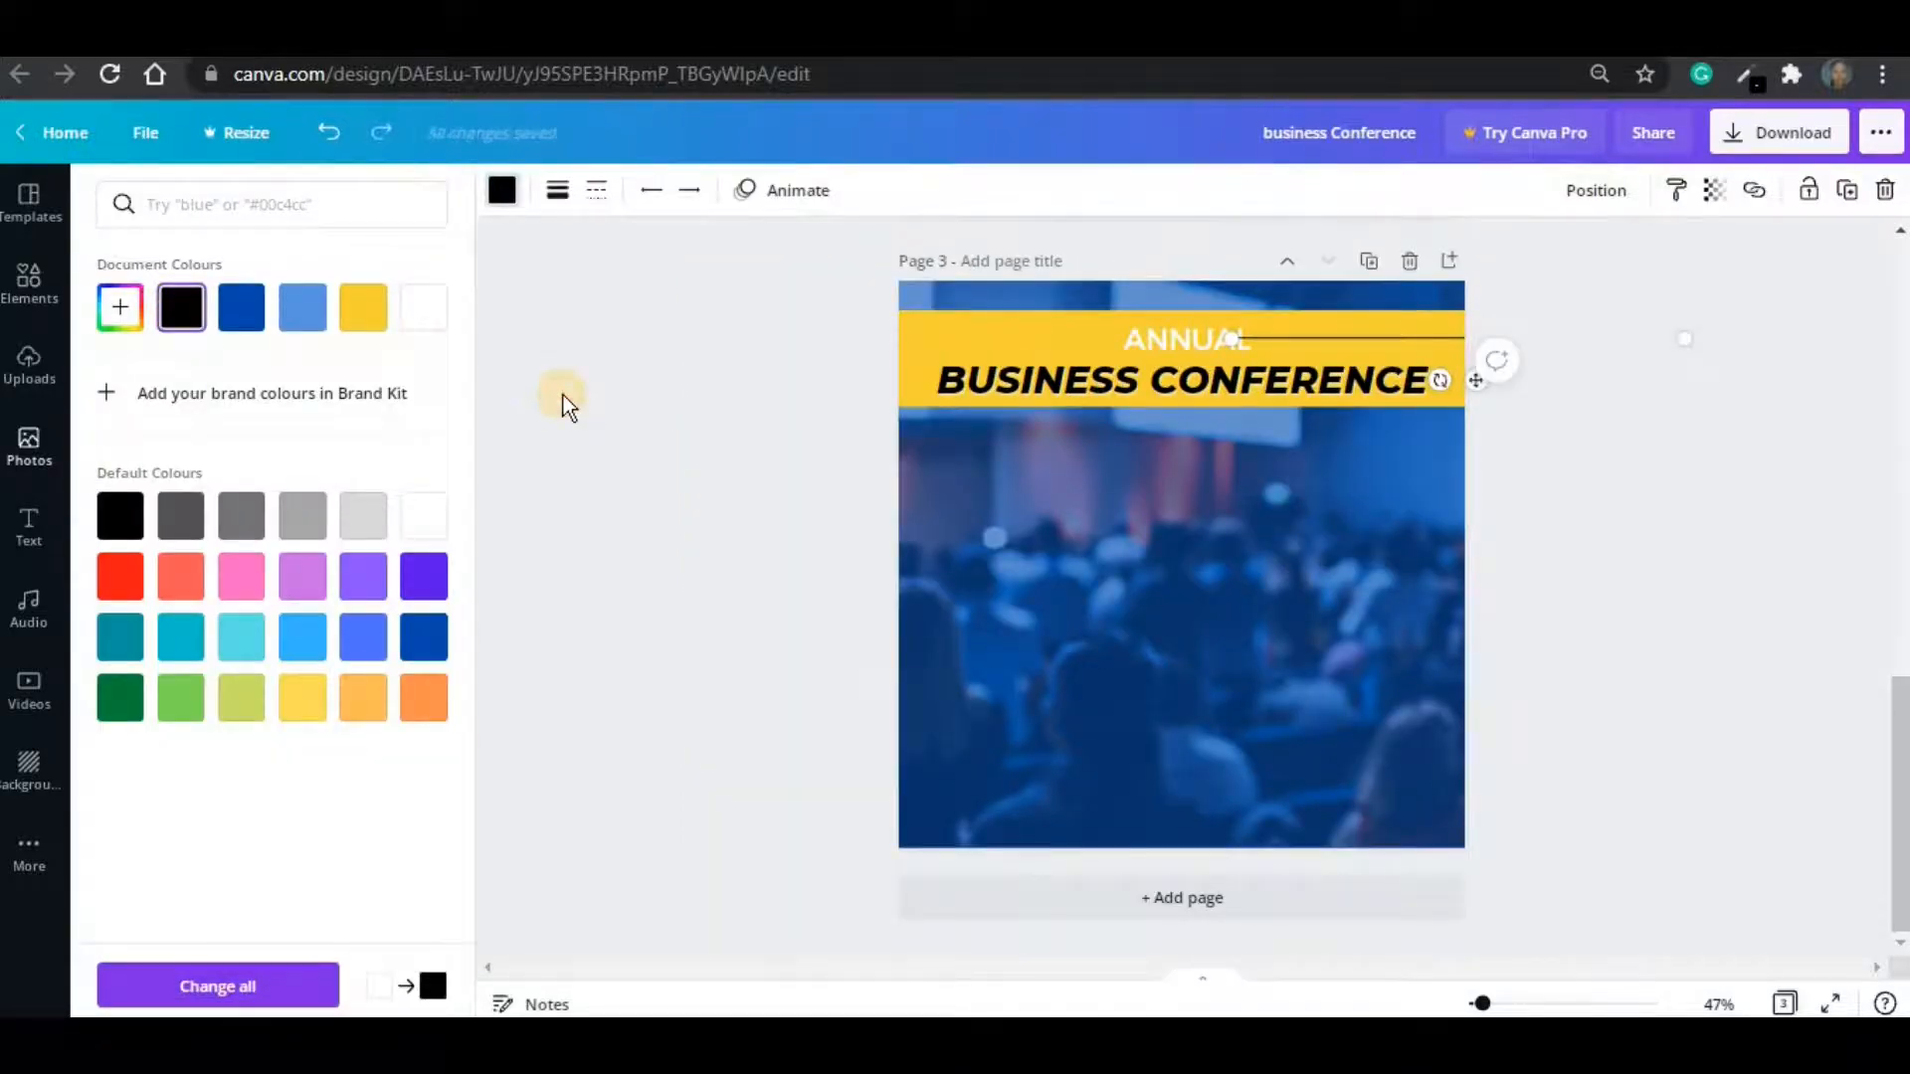
{"action": "left_click", "coordinate": [569, 408]}
{"action": "left_click_drag", "start_coordinate": [1274, 383], "coordinate": [1291, 385]}
{"action": "left_click", "coordinate": [1333, 457]}
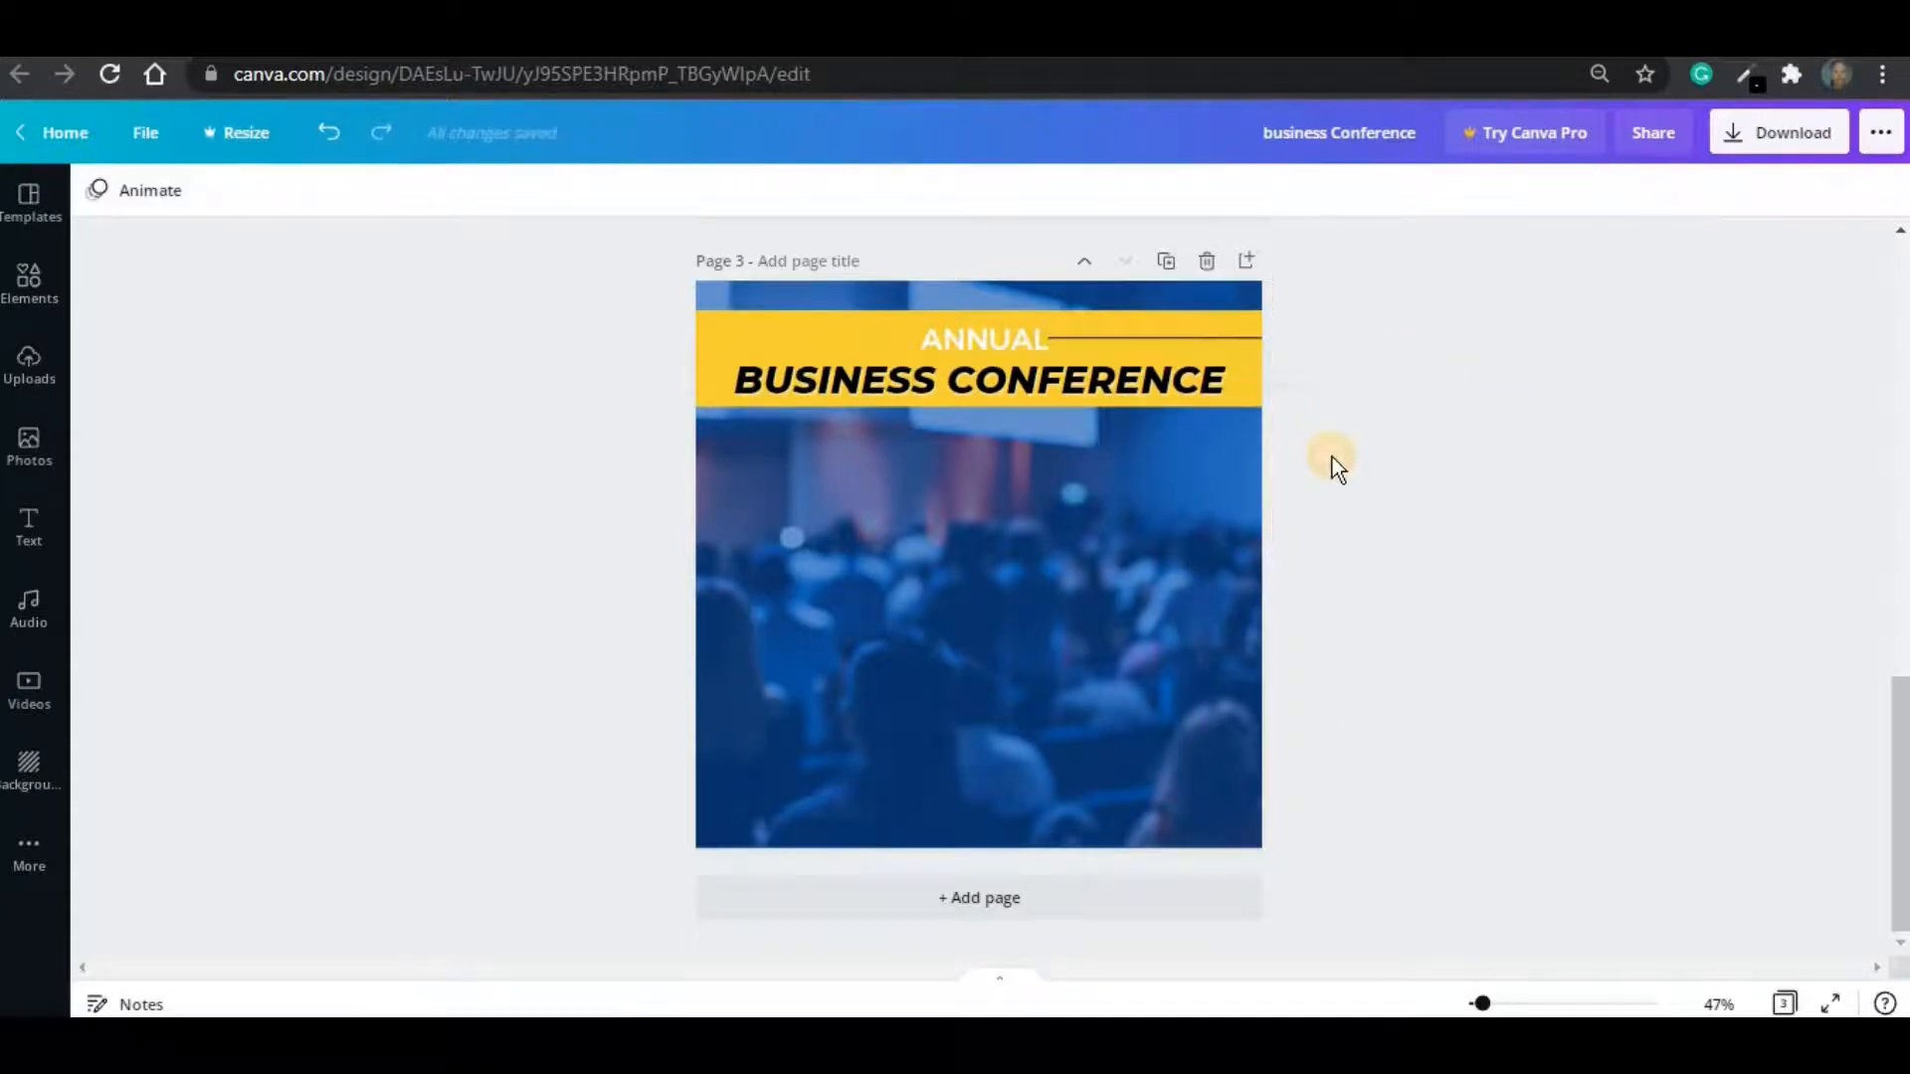
- Duplicate the black line and place the copy on the left side of "ANNUAL", extending past the page's left edge
{"action": "left_click", "coordinate": [1255, 349]}
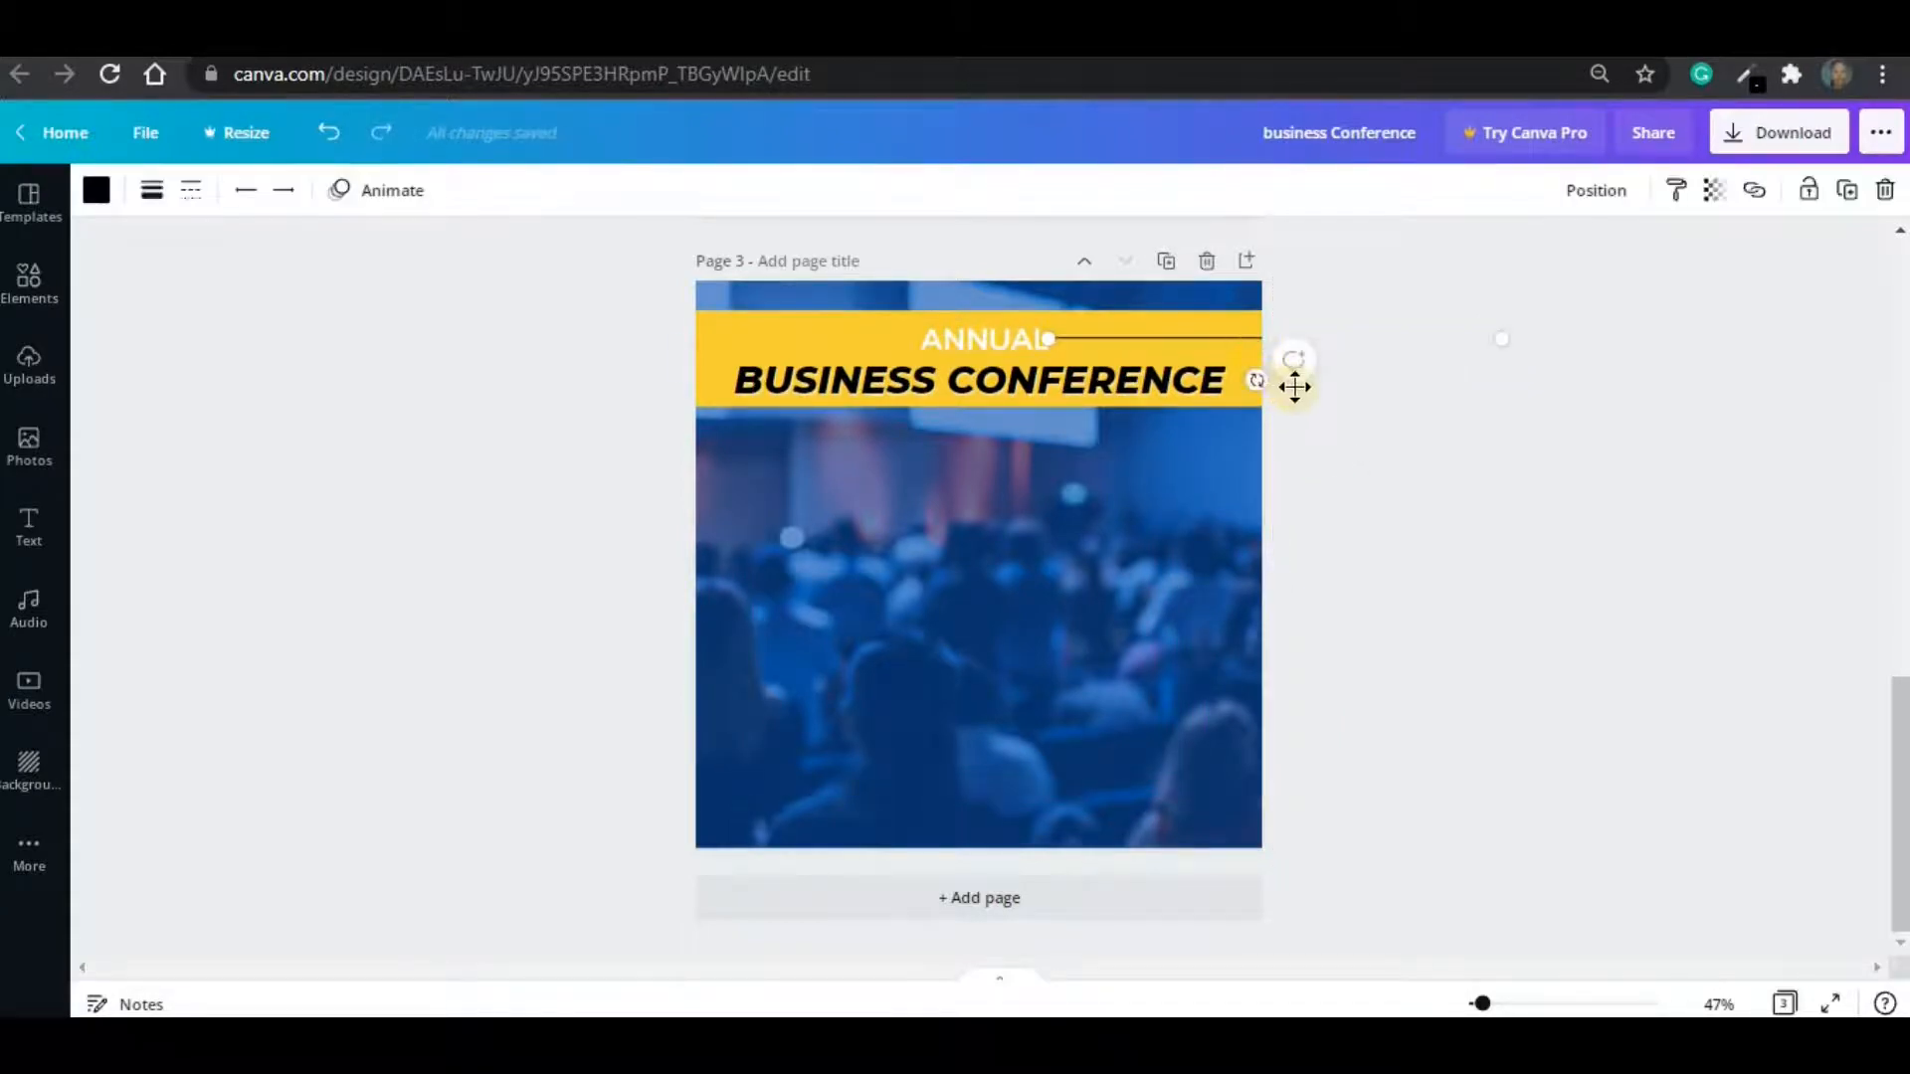
{"action": "left_click", "coordinate": [1852, 196]}
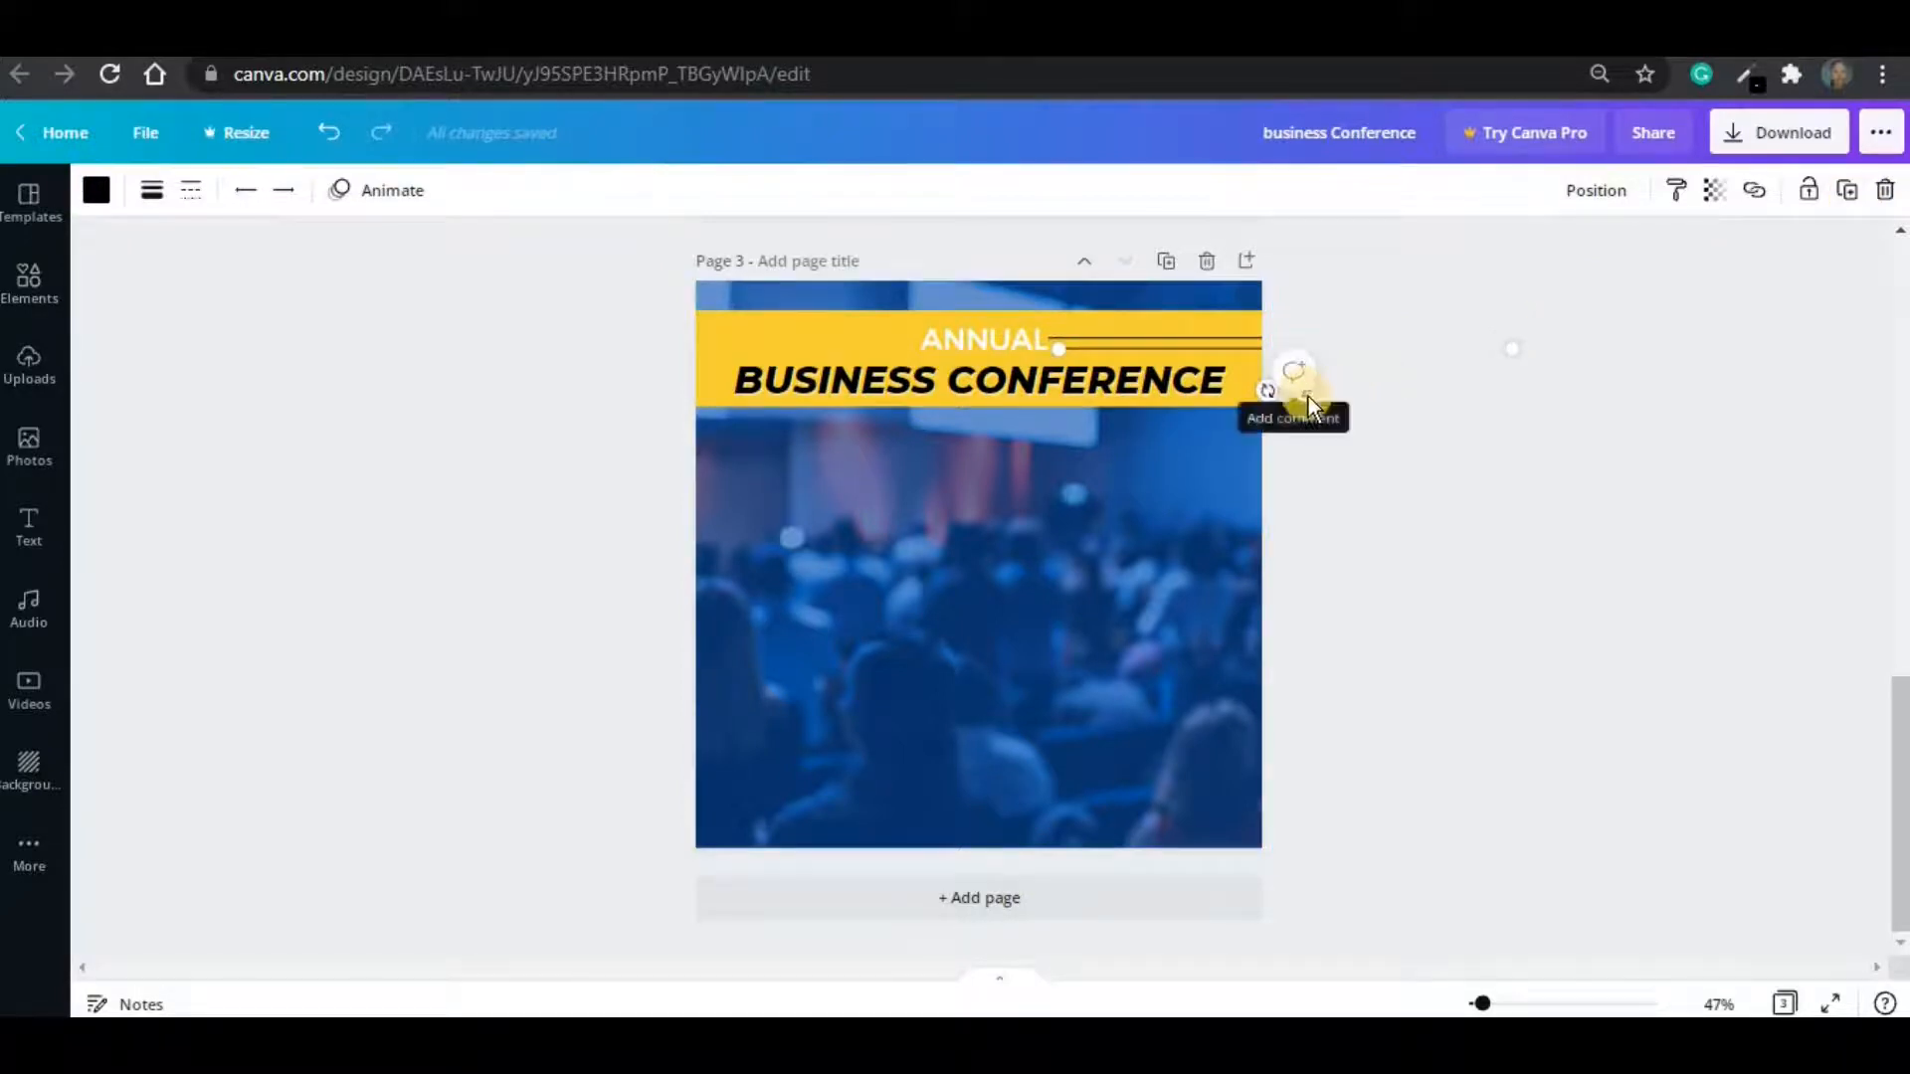
{"action": "left_click", "coordinate": [1345, 358]}
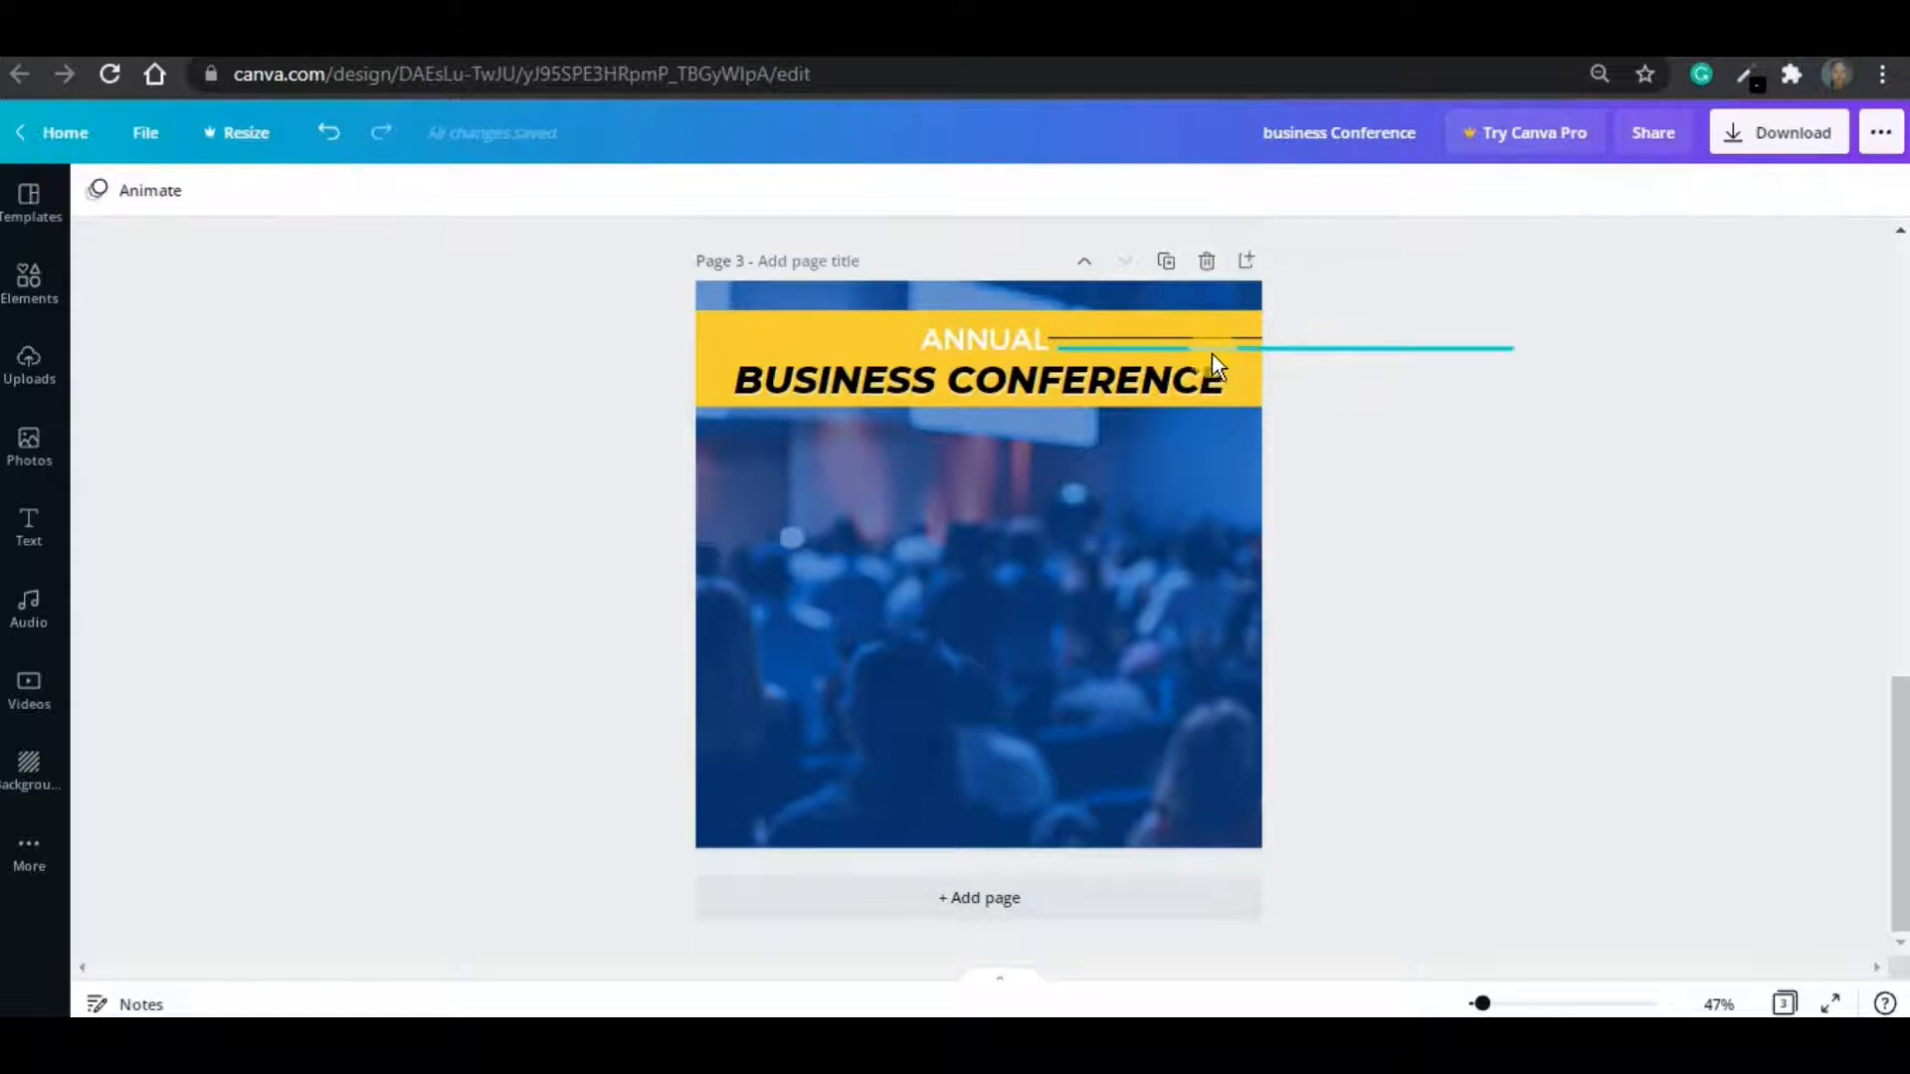
{"action": "left_click_drag", "start_coordinate": [1065, 356], "coordinate": [693, 384]}
{"action": "left_click", "coordinate": [1468, 385]}
- Align the right-hand line with the left one and shift it slightly right to leave a gap after "ANNUAL"
{"action": "left_click", "coordinate": [1201, 341]}
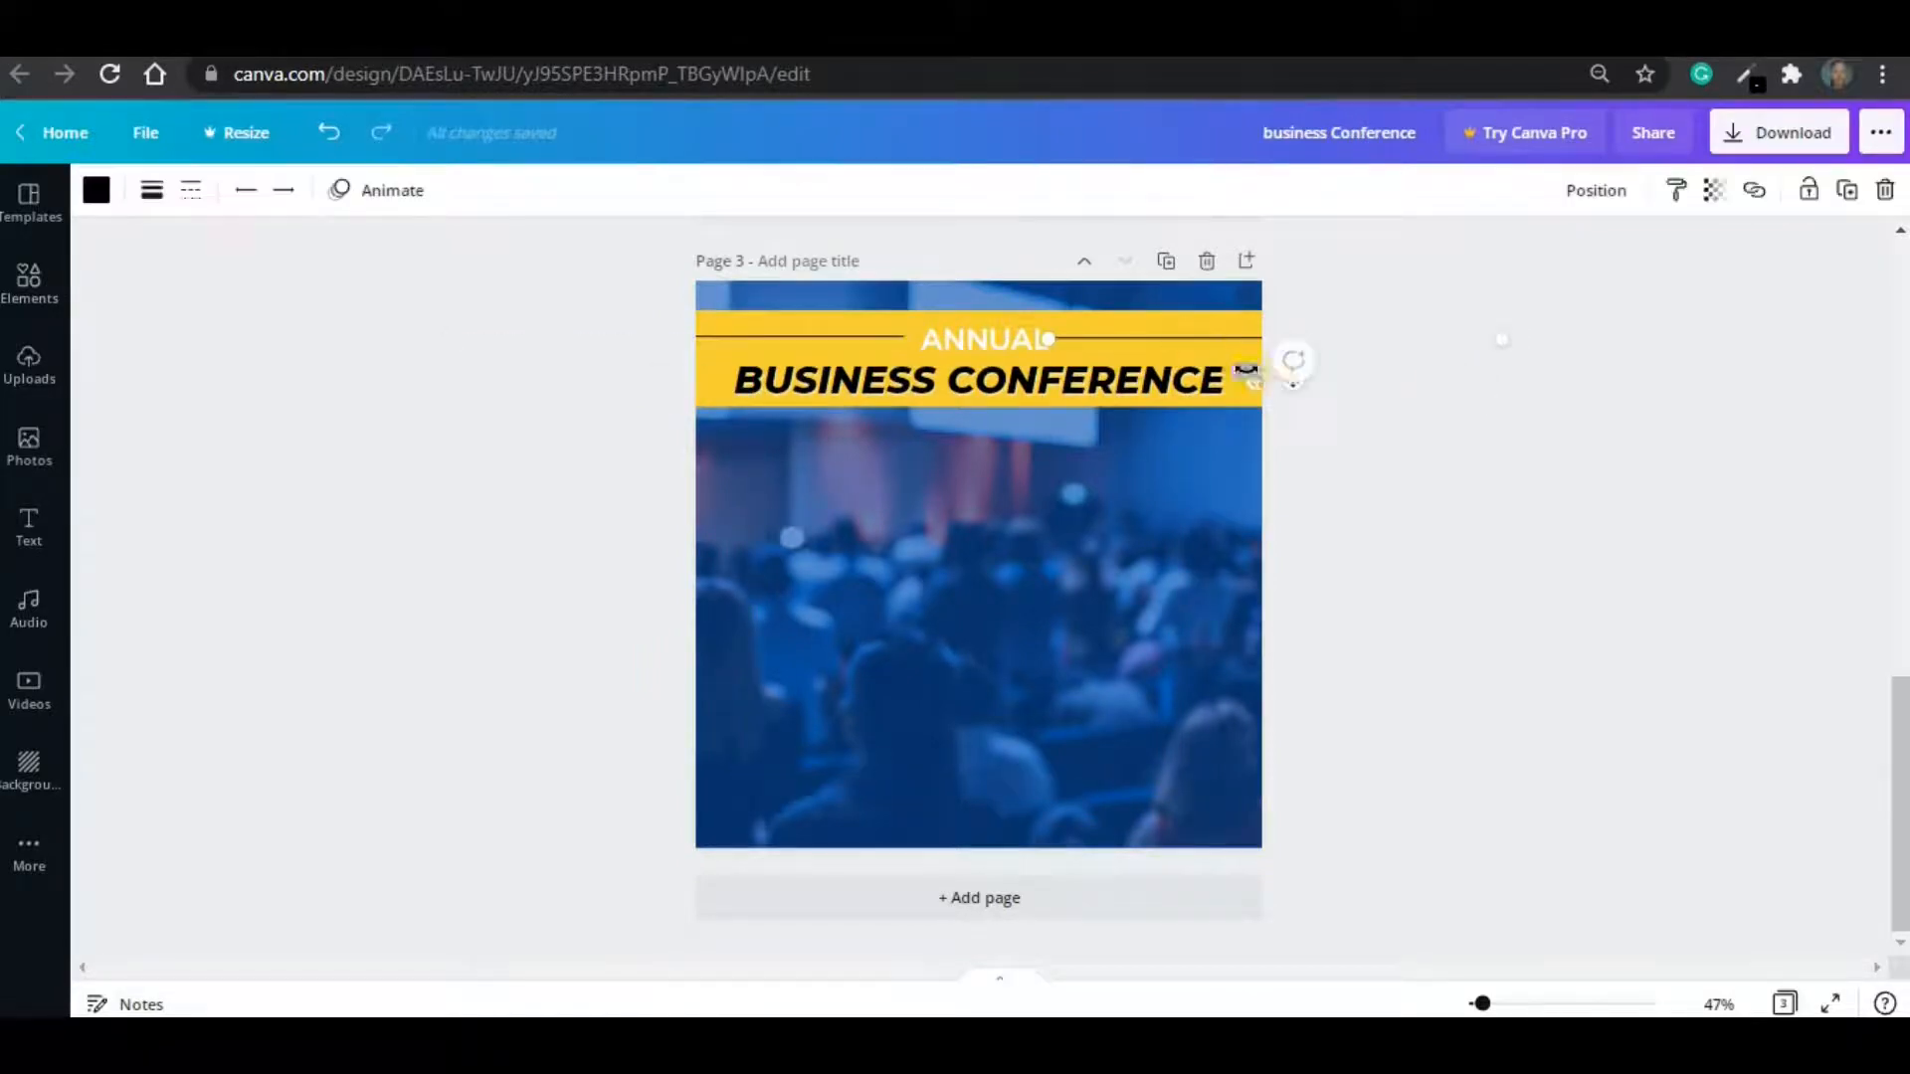
{"action": "left_click_drag", "start_coordinate": [1304, 390], "coordinate": [1304, 382]}
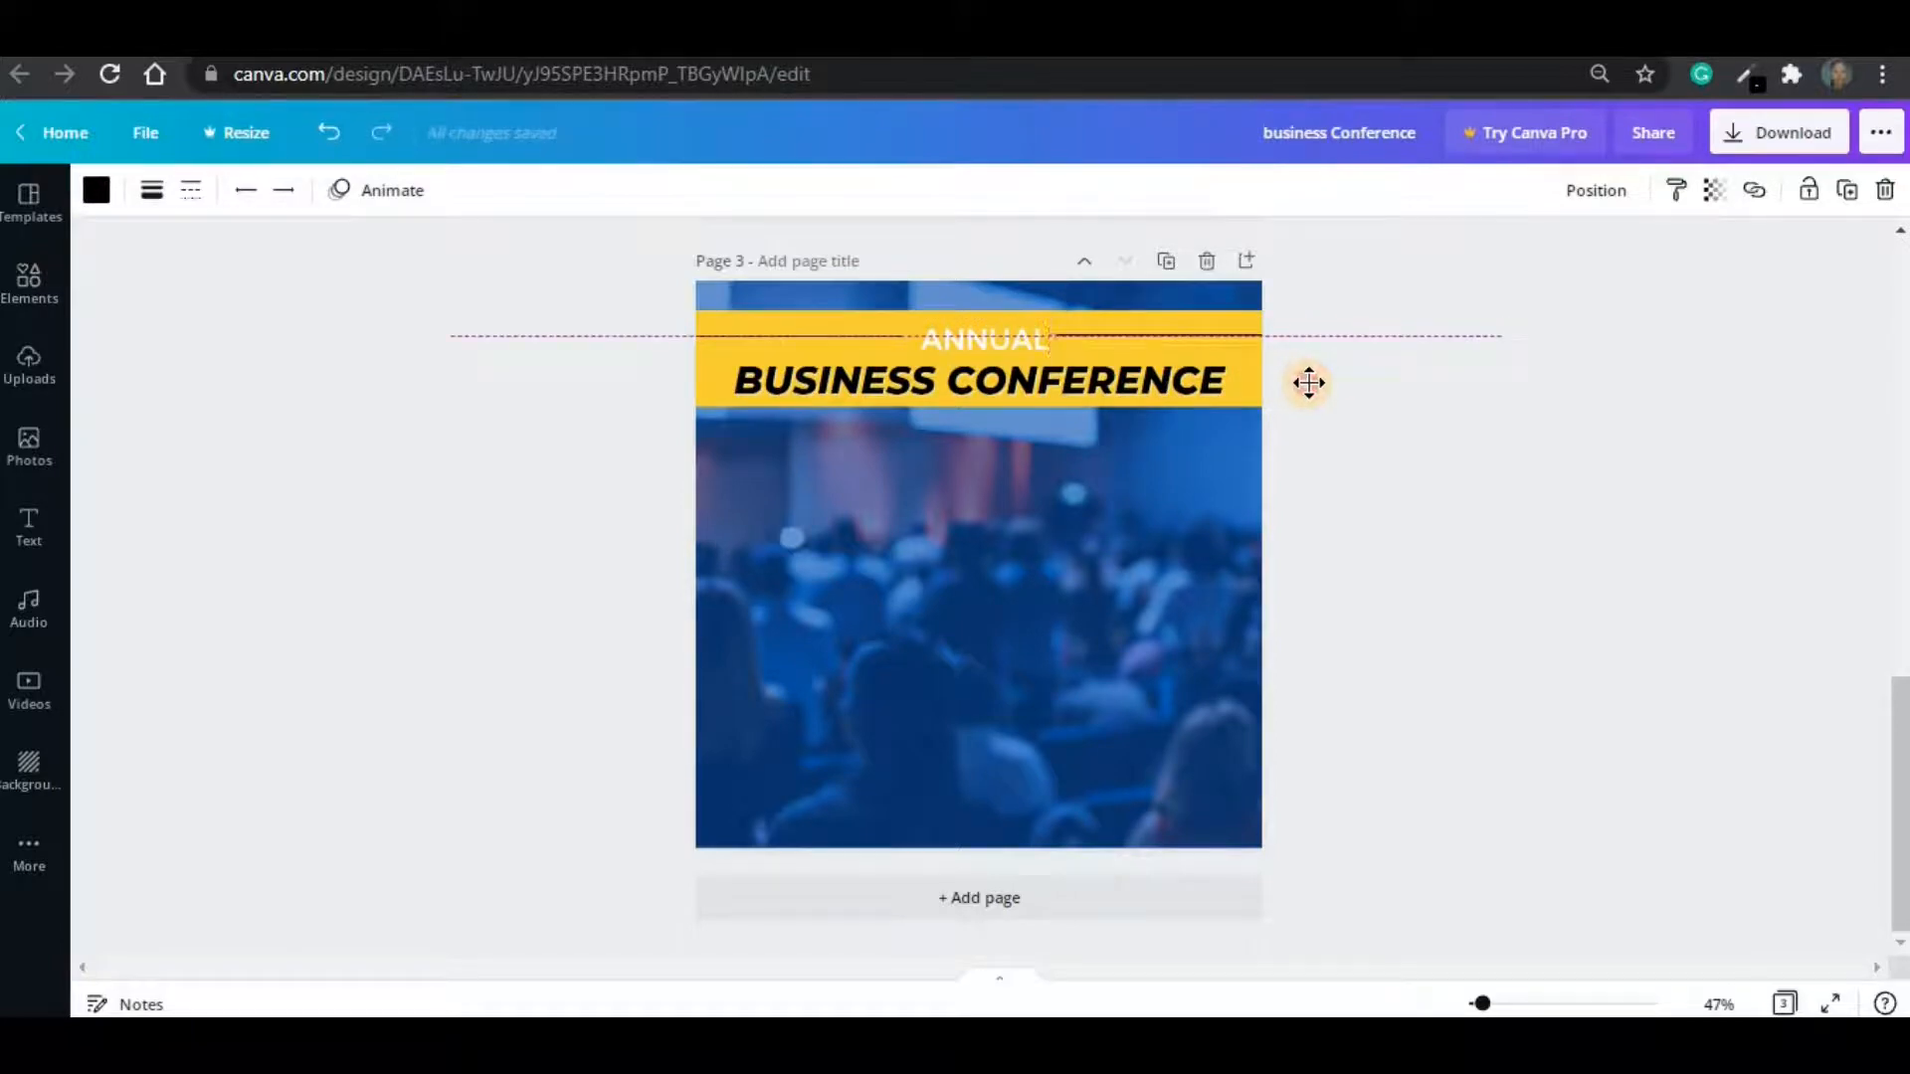
{"action": "left_click_drag", "start_coordinate": [1314, 383], "coordinate": [1314, 383]}
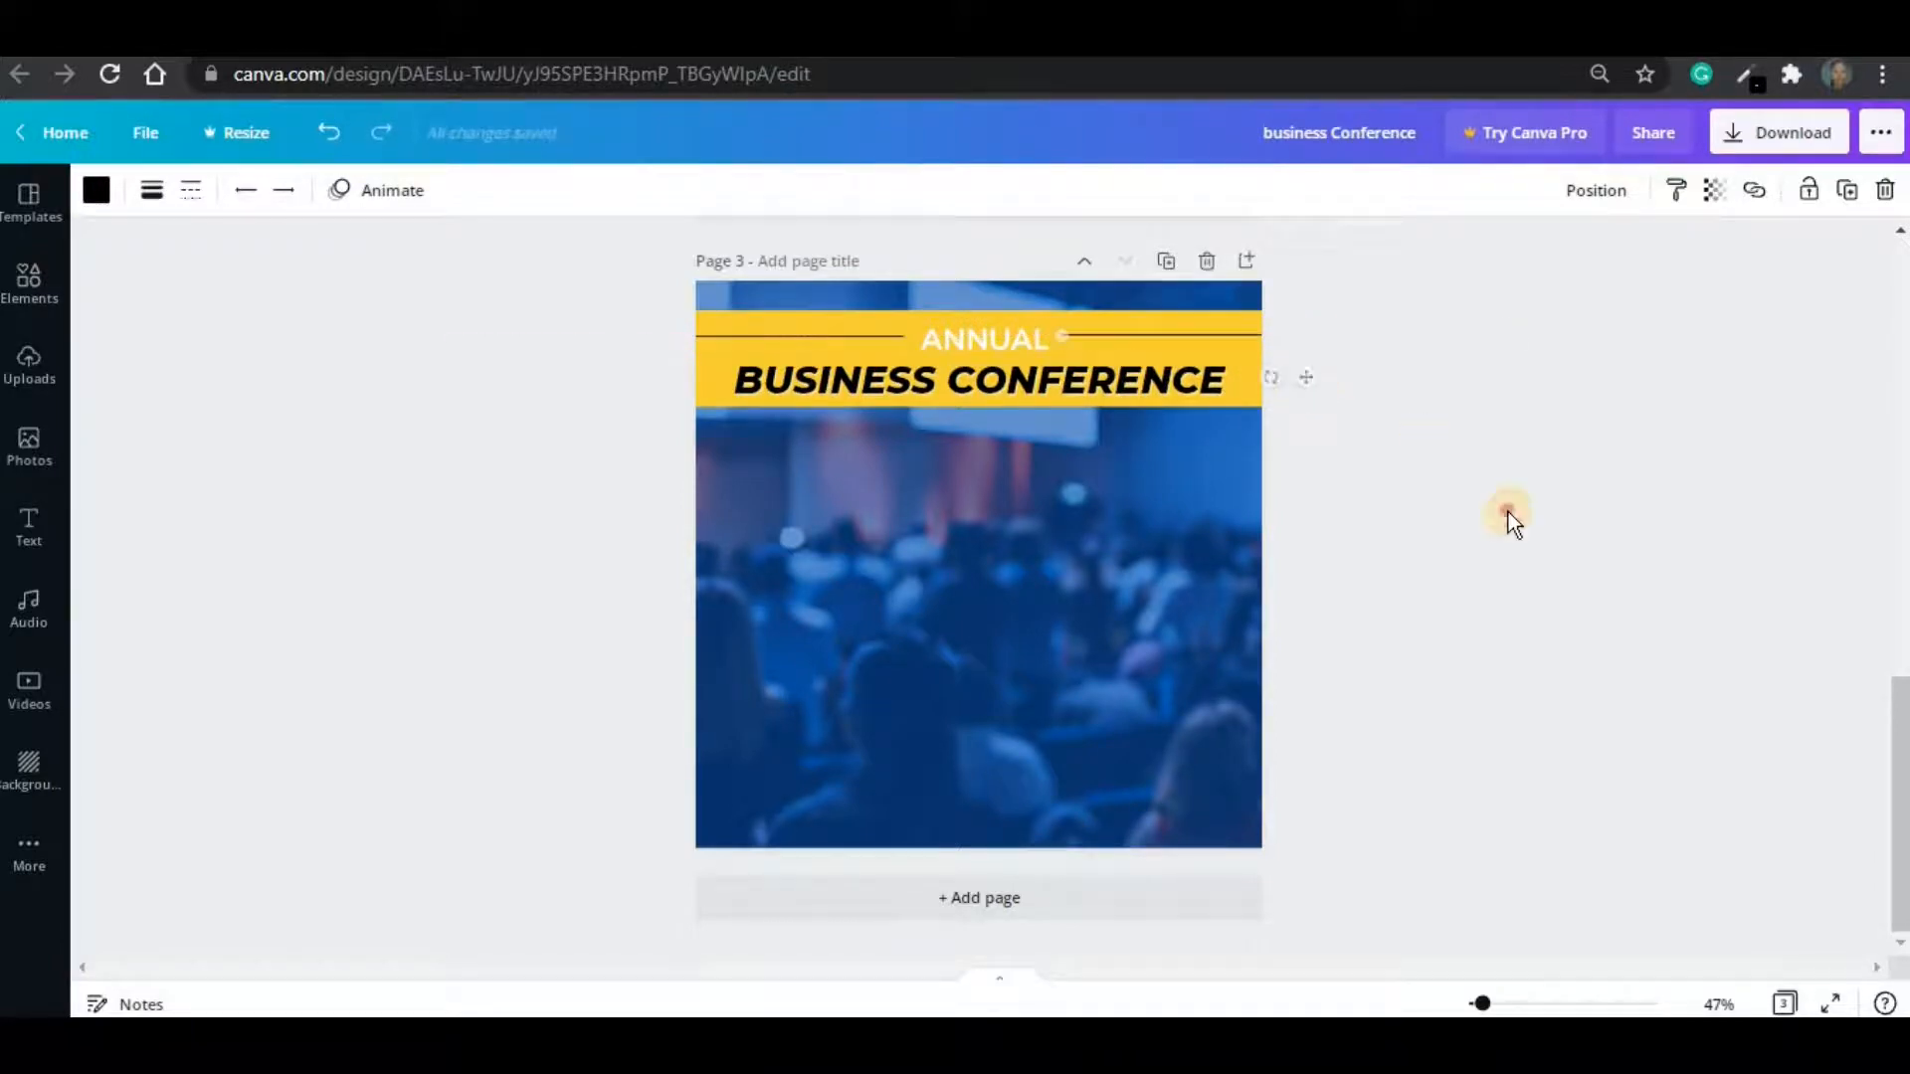
{"action": "left_click", "coordinate": [1508, 511]}
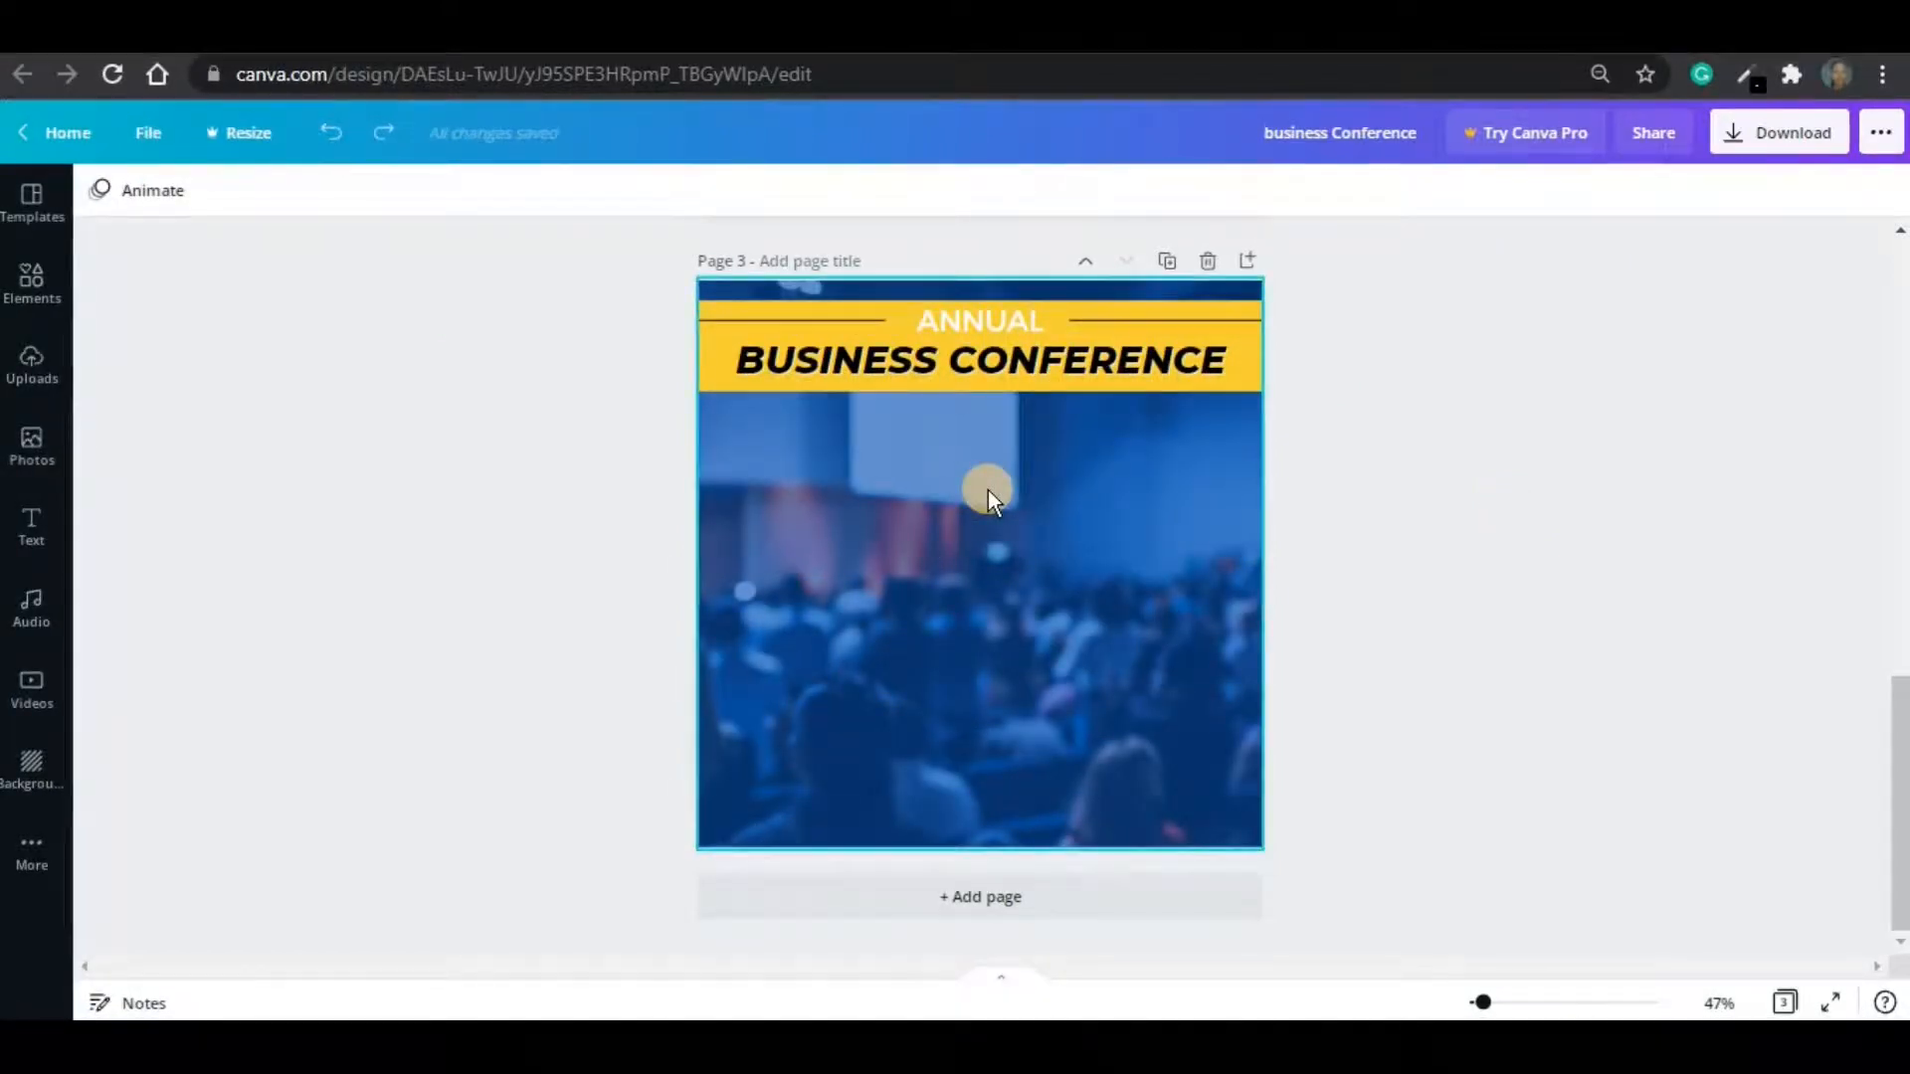
- Add a text box reading "GUEST SPEAKERS" and place it just below the yellow band
{"action": "left_click", "coordinate": [1013, 540]}
{"action": "type", "text": "t"}
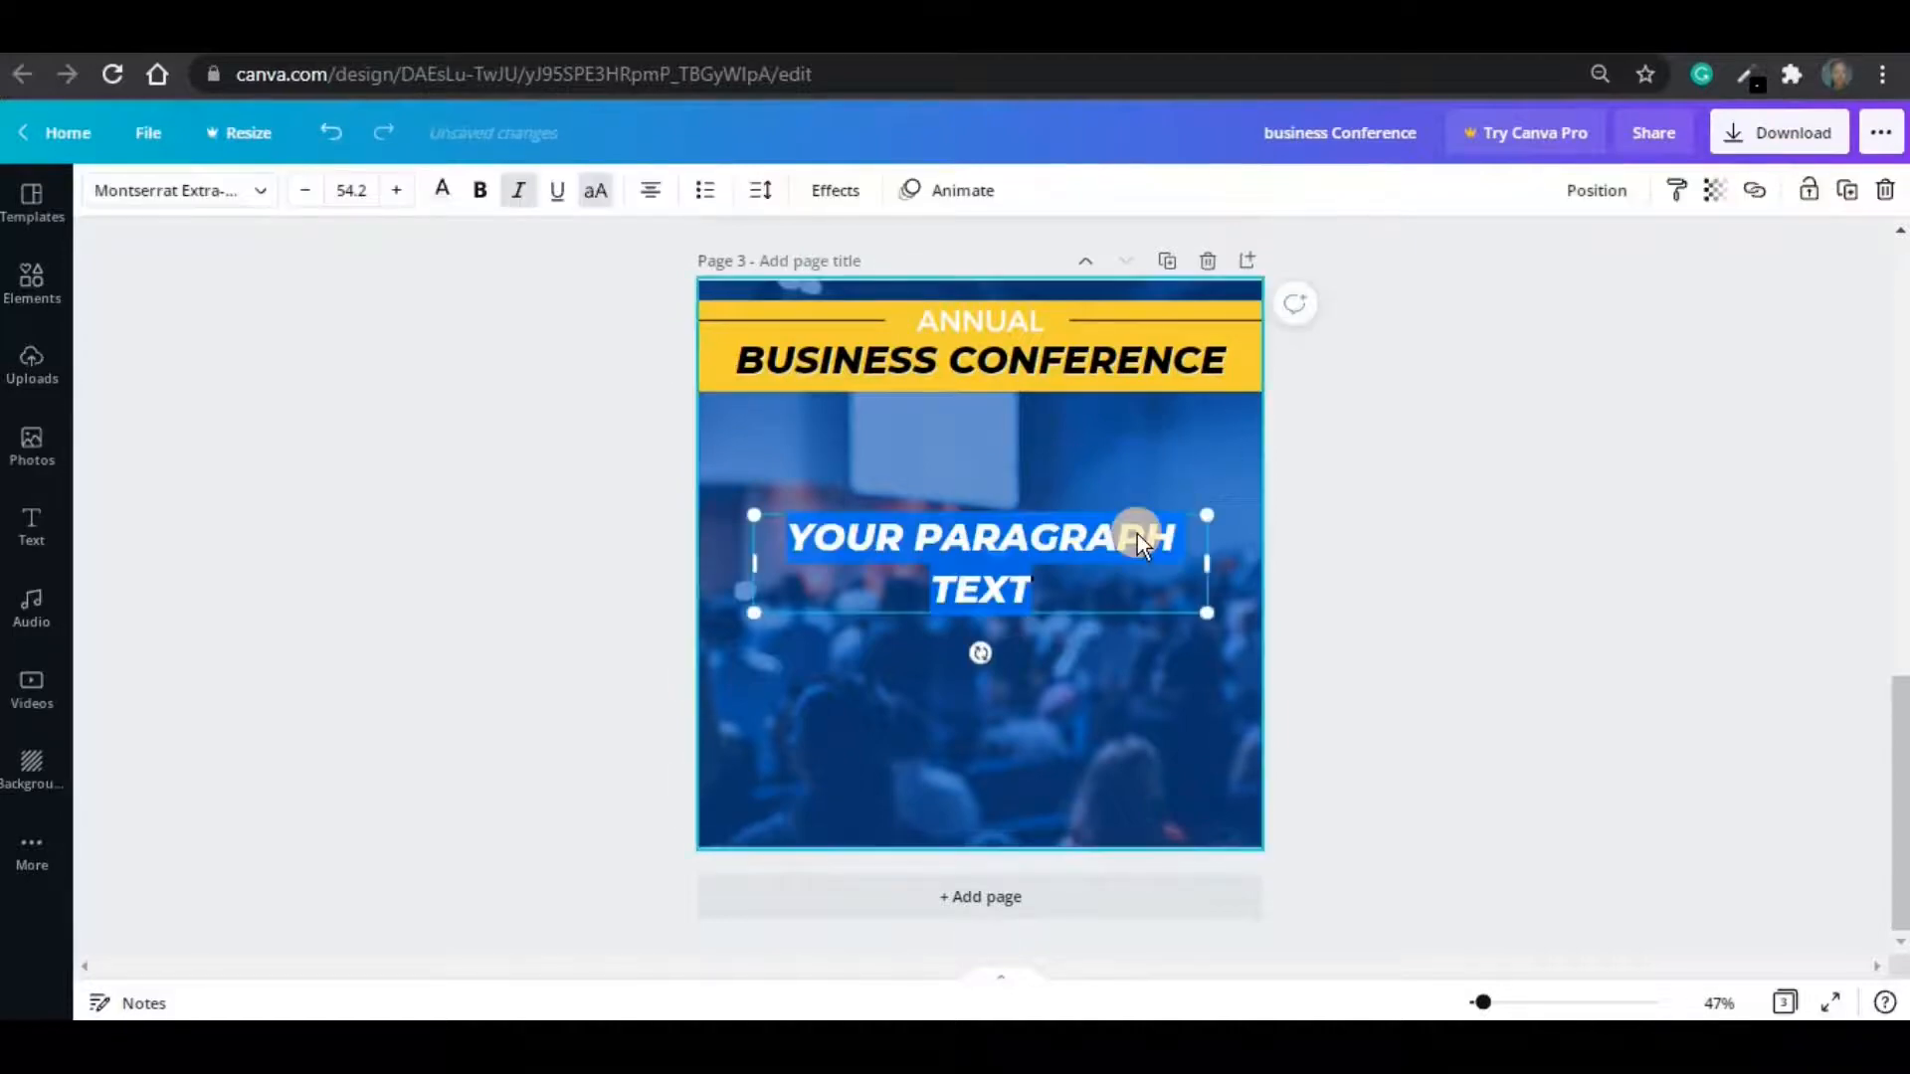
{"action": "type", "text": "GUEST SPEAKERS"}
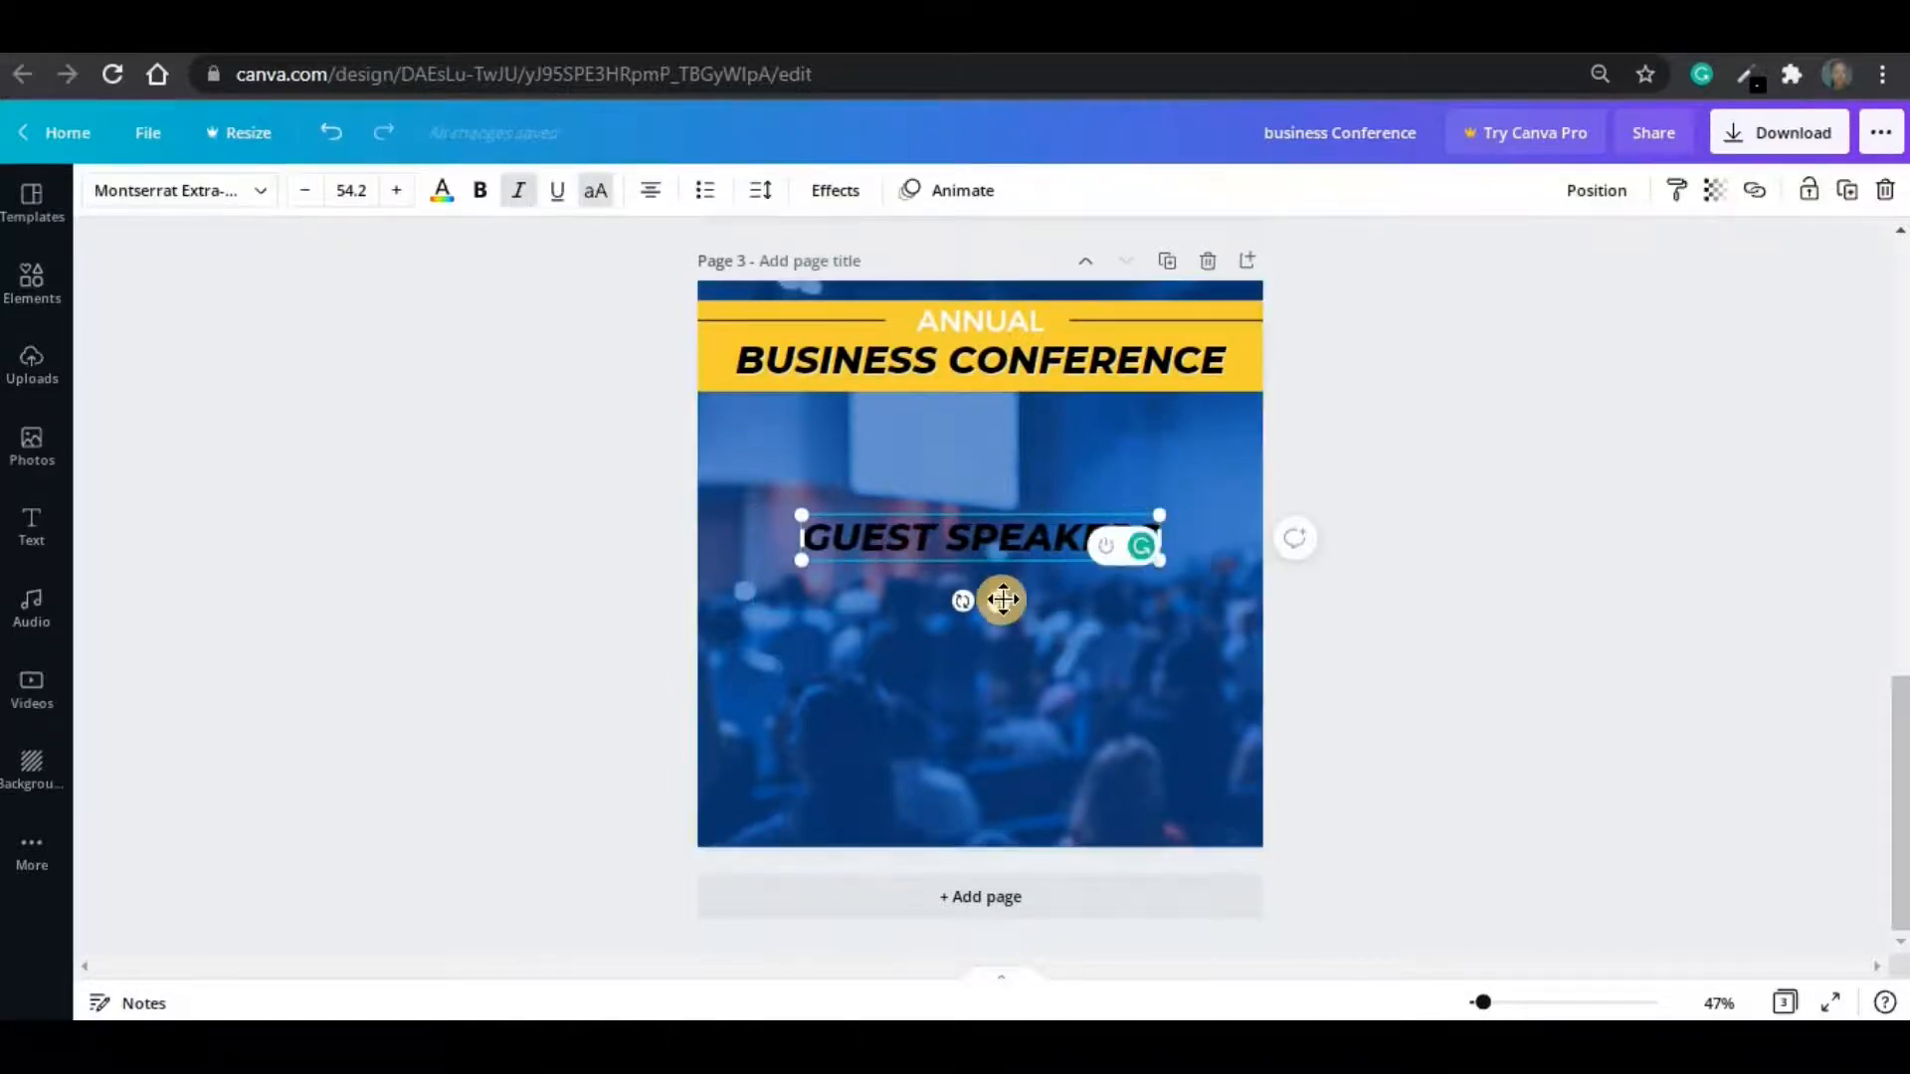
{"action": "left_click_drag", "start_coordinate": [998, 601], "coordinate": [1005, 511]}
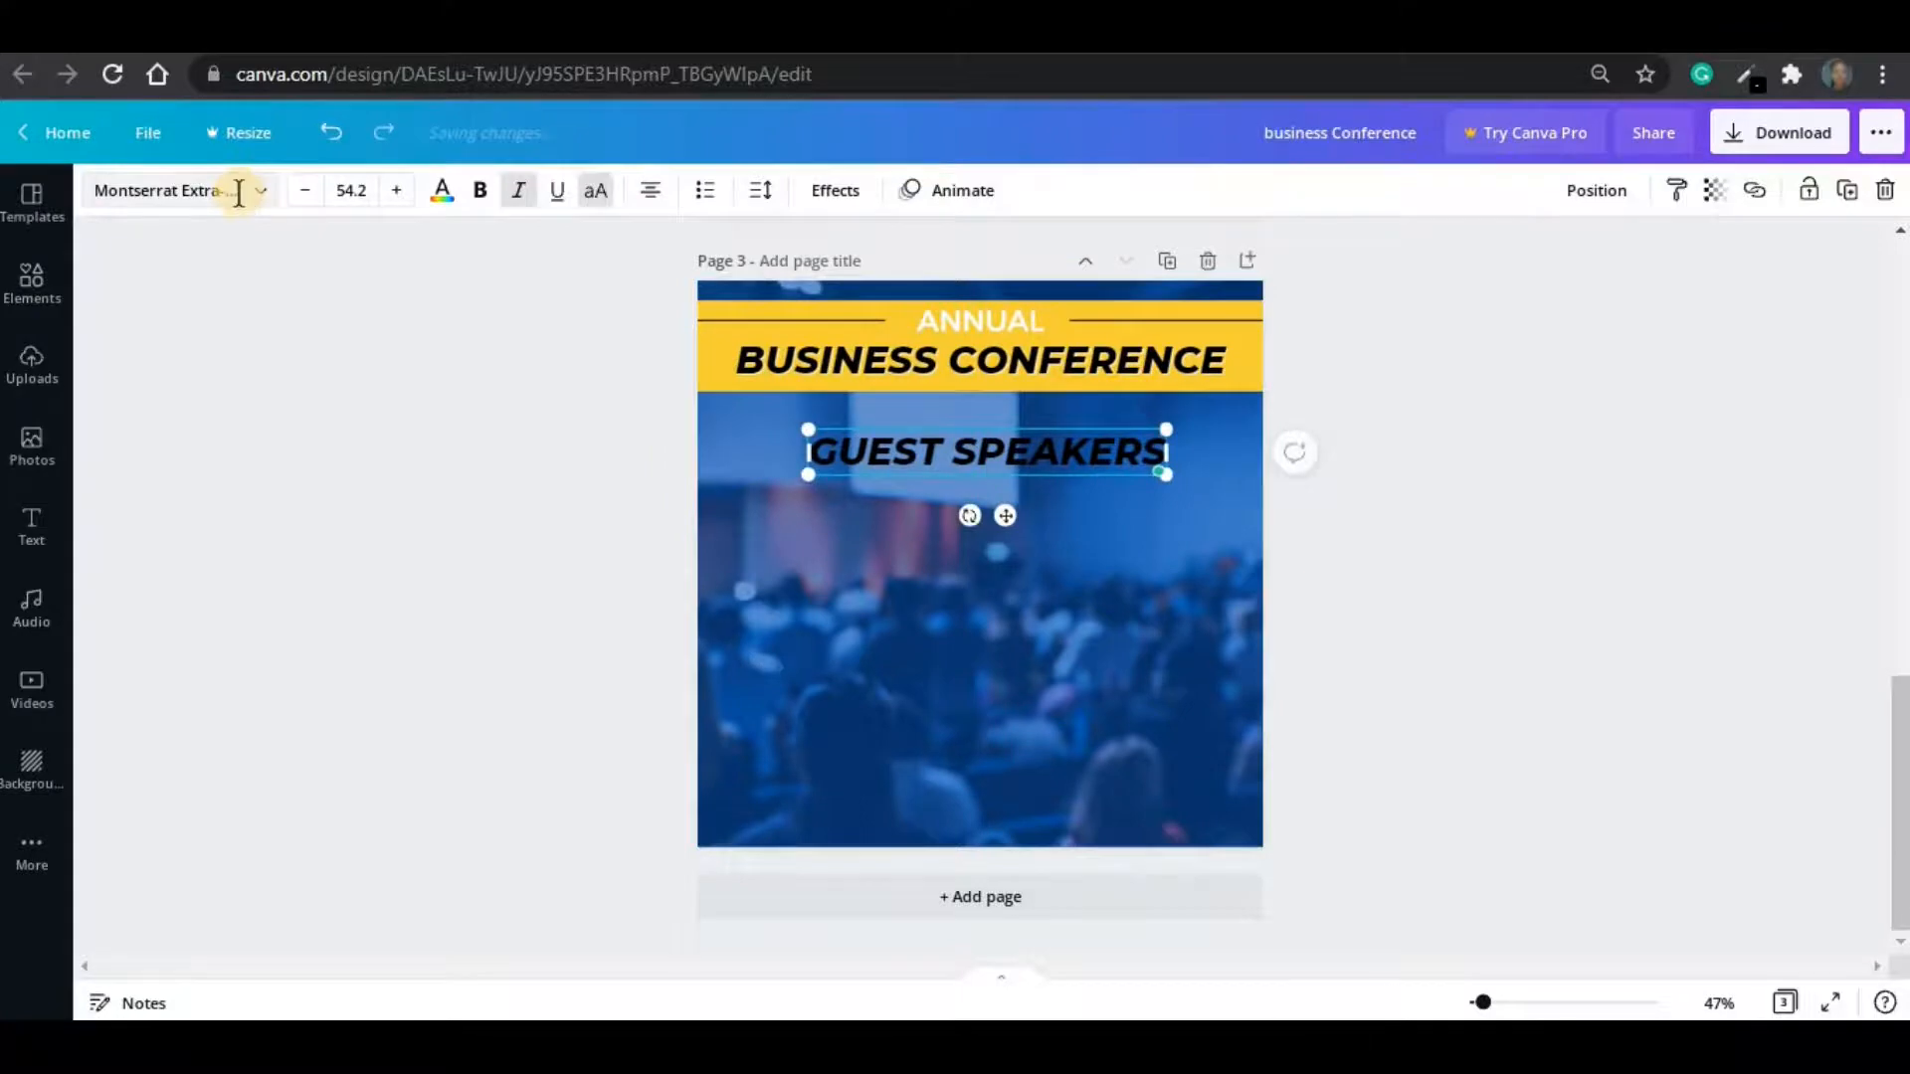
- Set the "GUEST SPEAKERS" text to the Montserrat Classic font and colour it white
{"action": "left_click", "coordinate": [238, 192]}
{"action": "type", "text": "mont"}
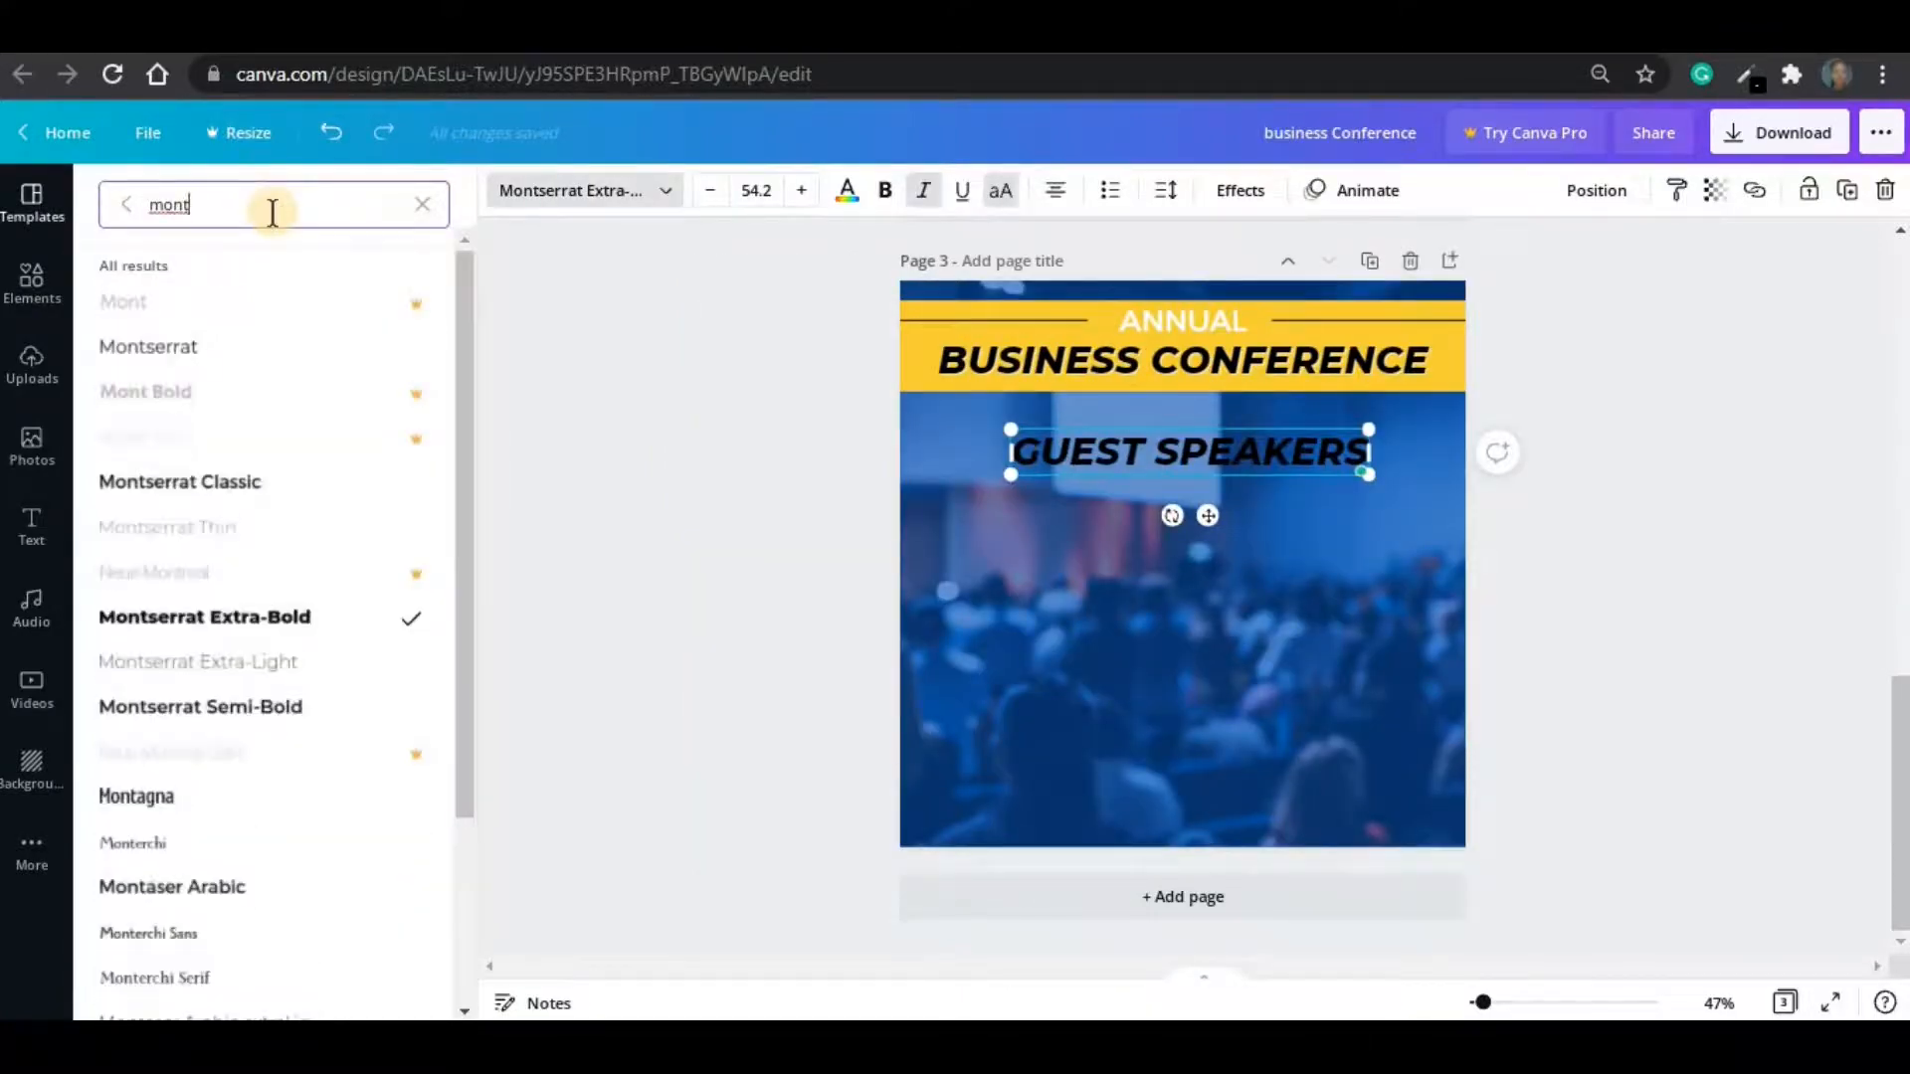
{"action": "left_click", "coordinate": [252, 486]}
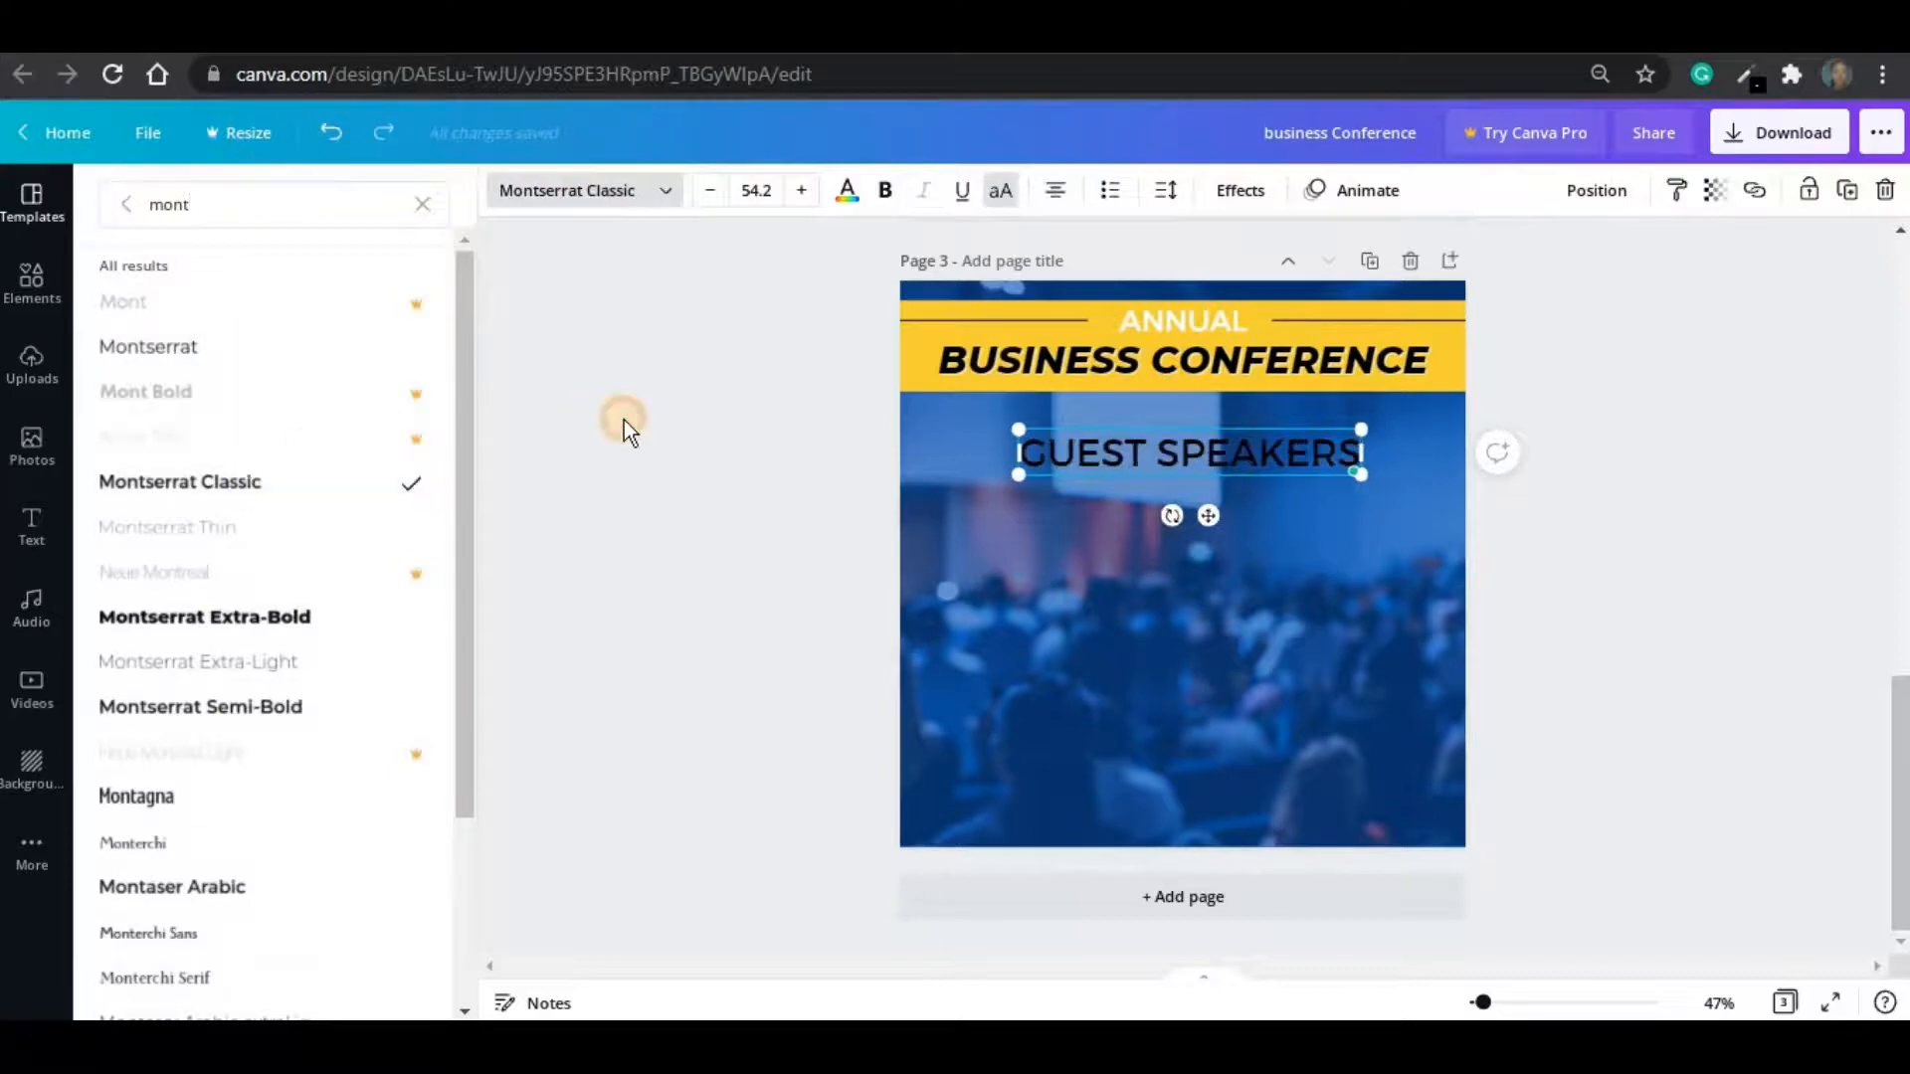
{"action": "left_click", "coordinate": [624, 419]}
{"action": "left_click", "coordinate": [438, 190]}
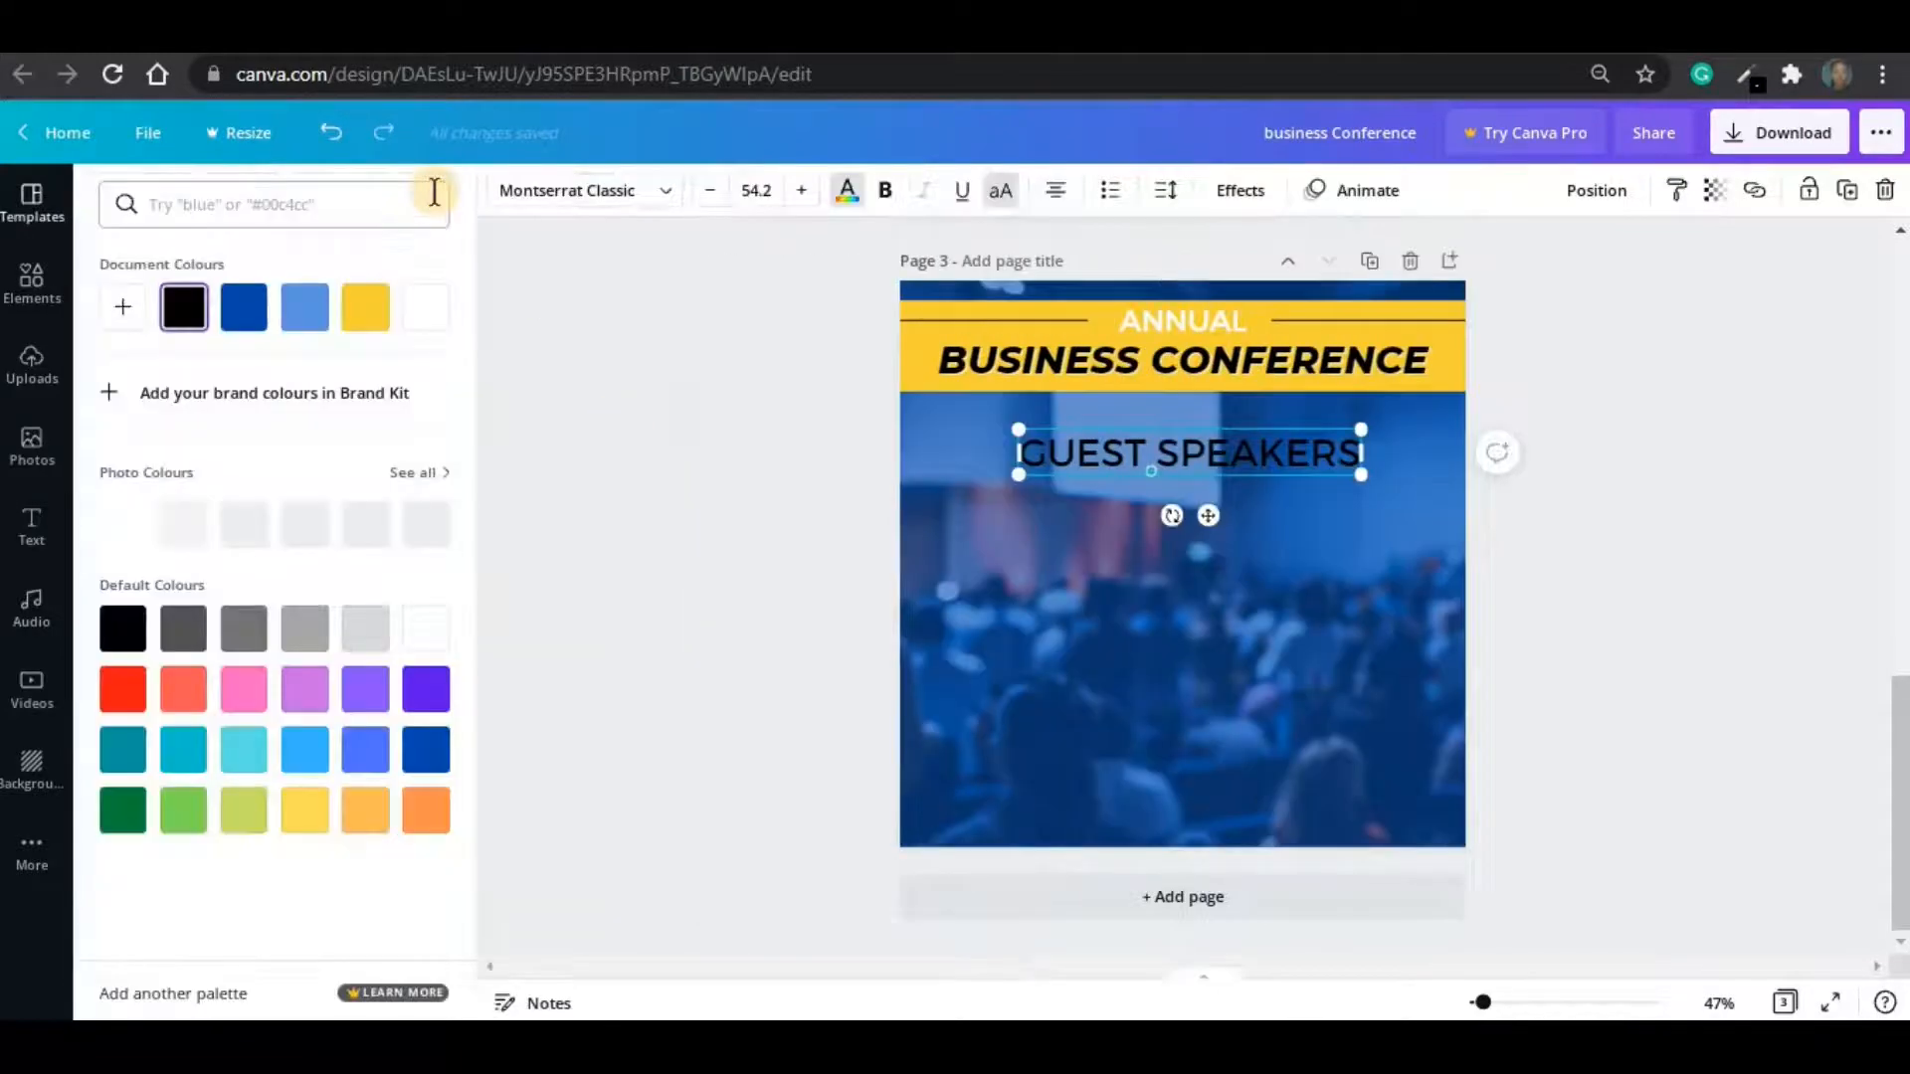
{"action": "left_click", "coordinate": [420, 311]}
{"action": "left_click", "coordinate": [1454, 396]}
- Reduce "GUEST SPEAKERS" to about size 45.1, bring it closer to the yellow band and centre it horizontally on the page
{"action": "left_click", "coordinate": [1144, 444]}
{"action": "left_click_drag", "start_coordinate": [1158, 474], "coordinate": [1100, 468]}
{"action": "left_click_drag", "start_coordinate": [977, 505], "coordinate": [988, 493]}
{"action": "scroll", "coordinate": [839, 430], "scroll_direction": "up", "scroll_amount": 1}
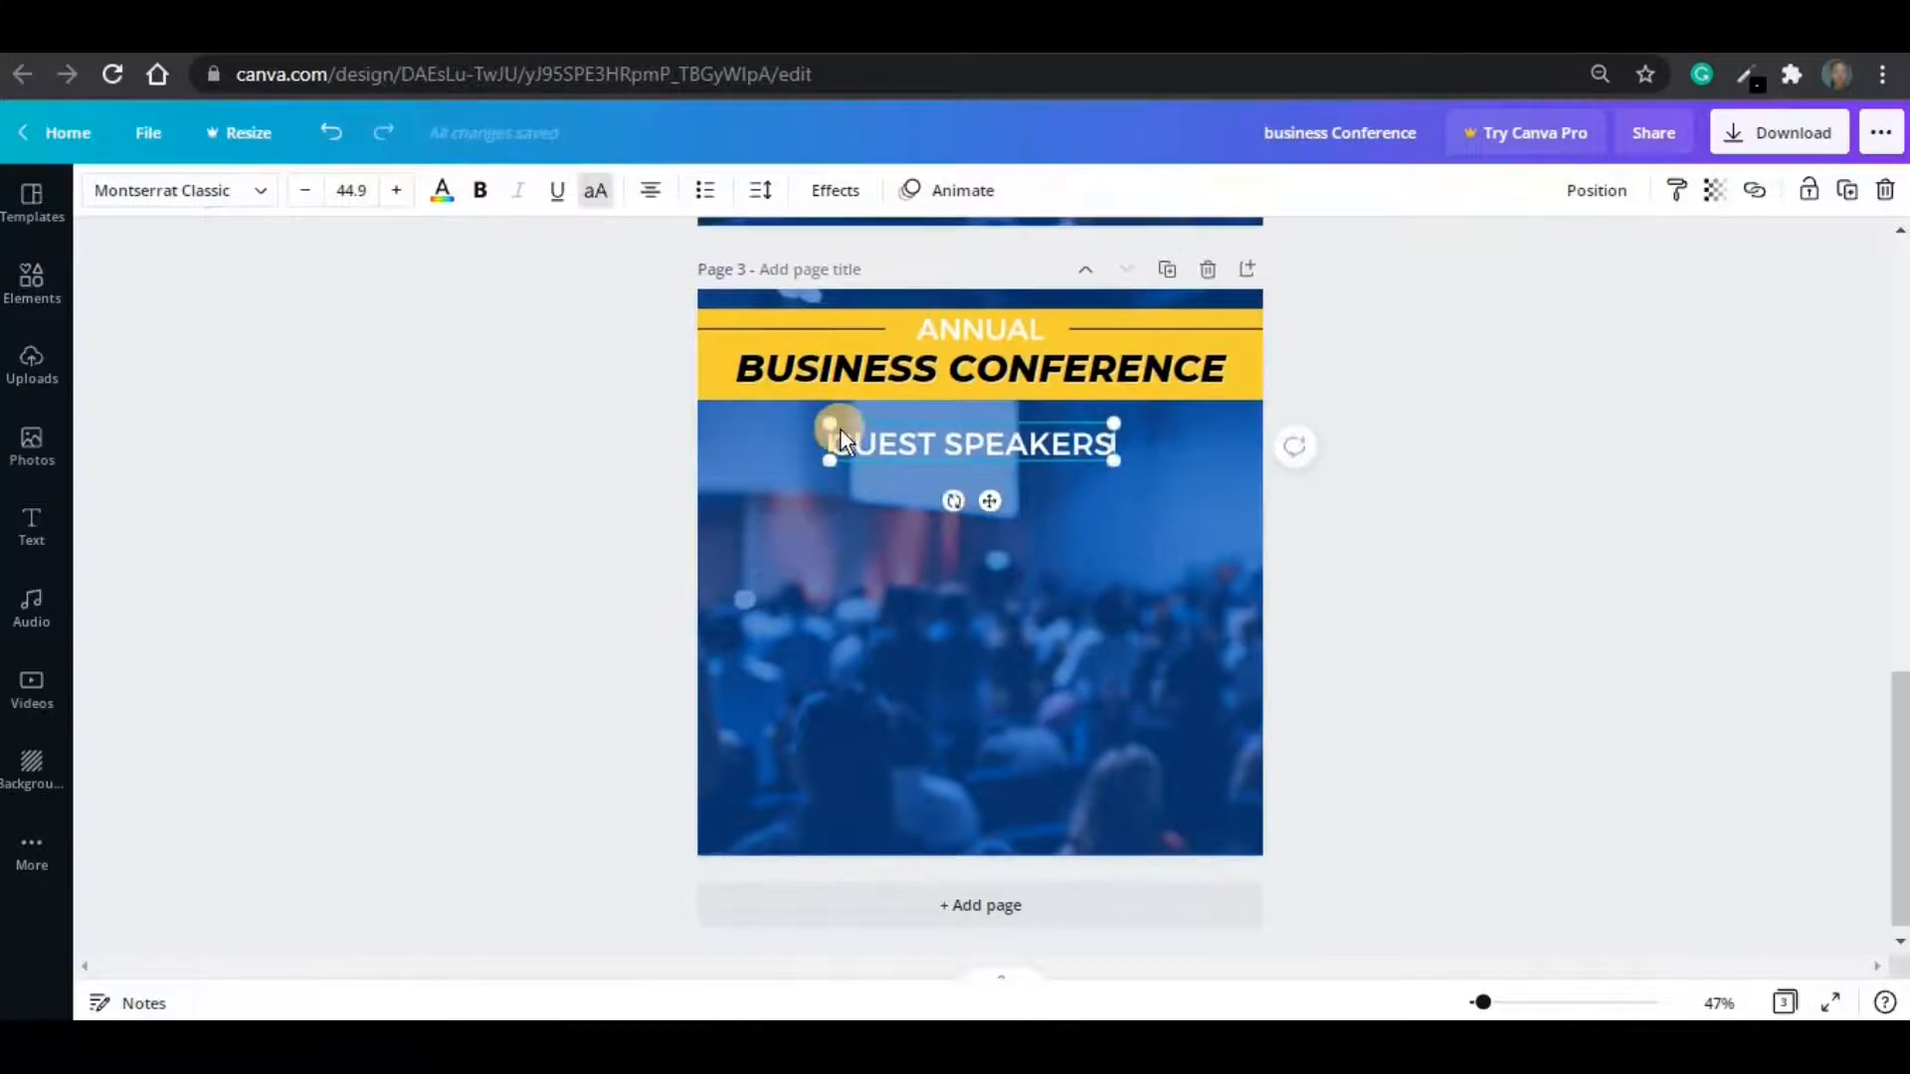
{"action": "left_click", "coordinate": [348, 190]}
{"action": "left_click", "coordinate": [1597, 191]}
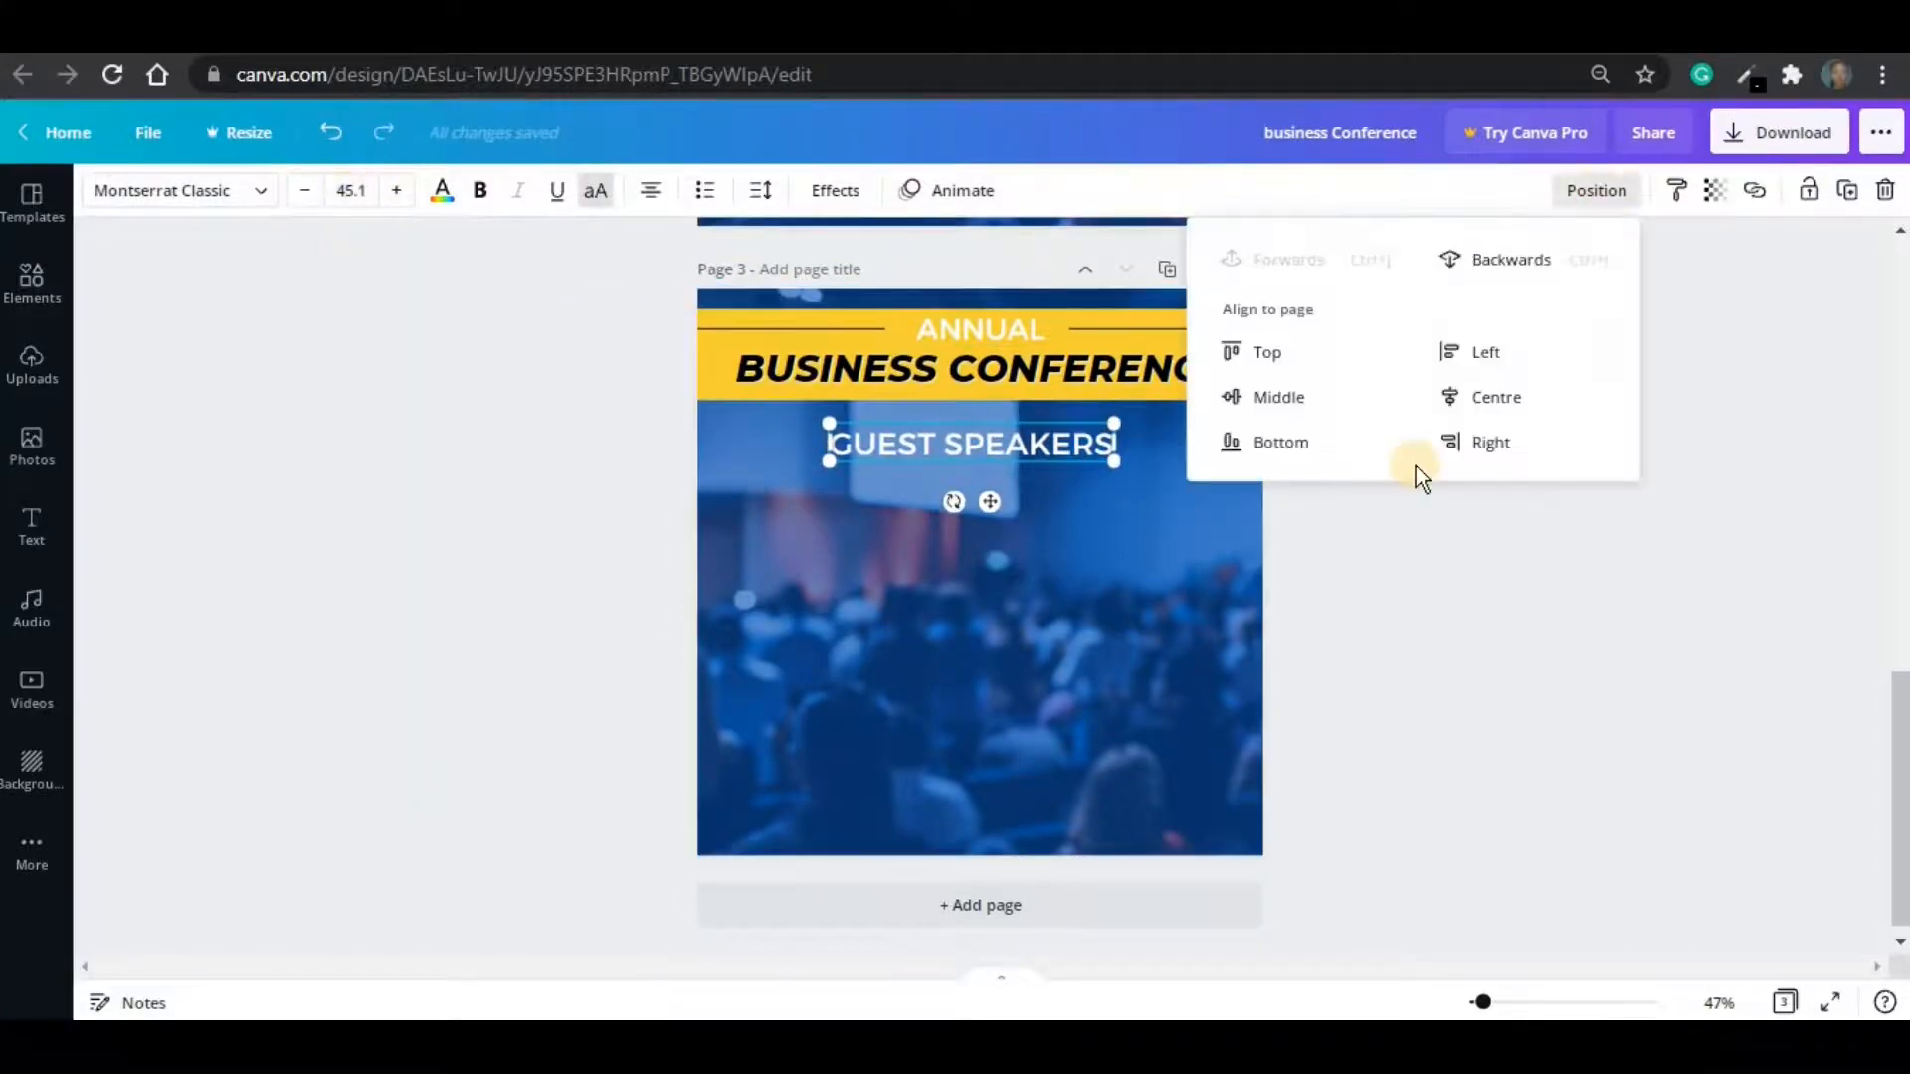
{"action": "left_click", "coordinate": [937, 630]}
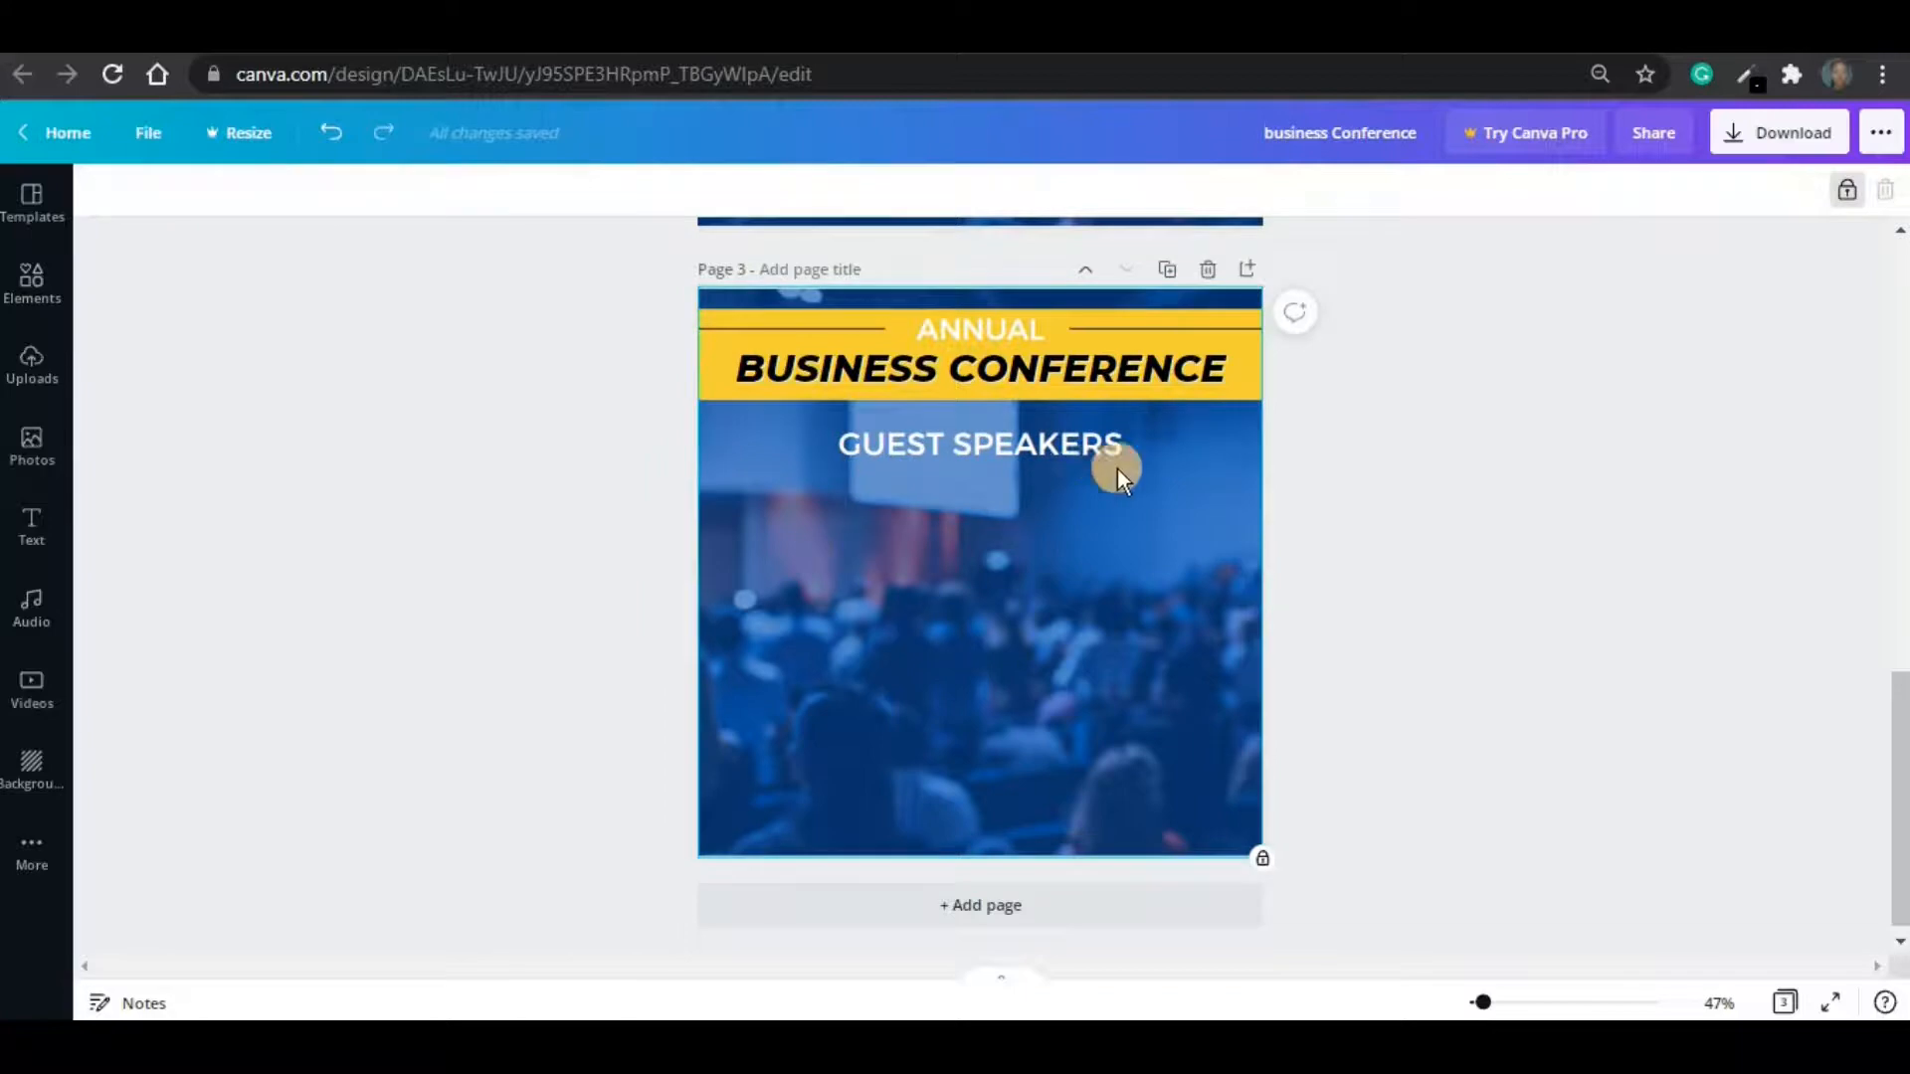
- Add the two cut-out speaker portraits, one in a yellow top and one in navy, from the uploaded images
{"action": "left_click", "coordinate": [52, 376]}
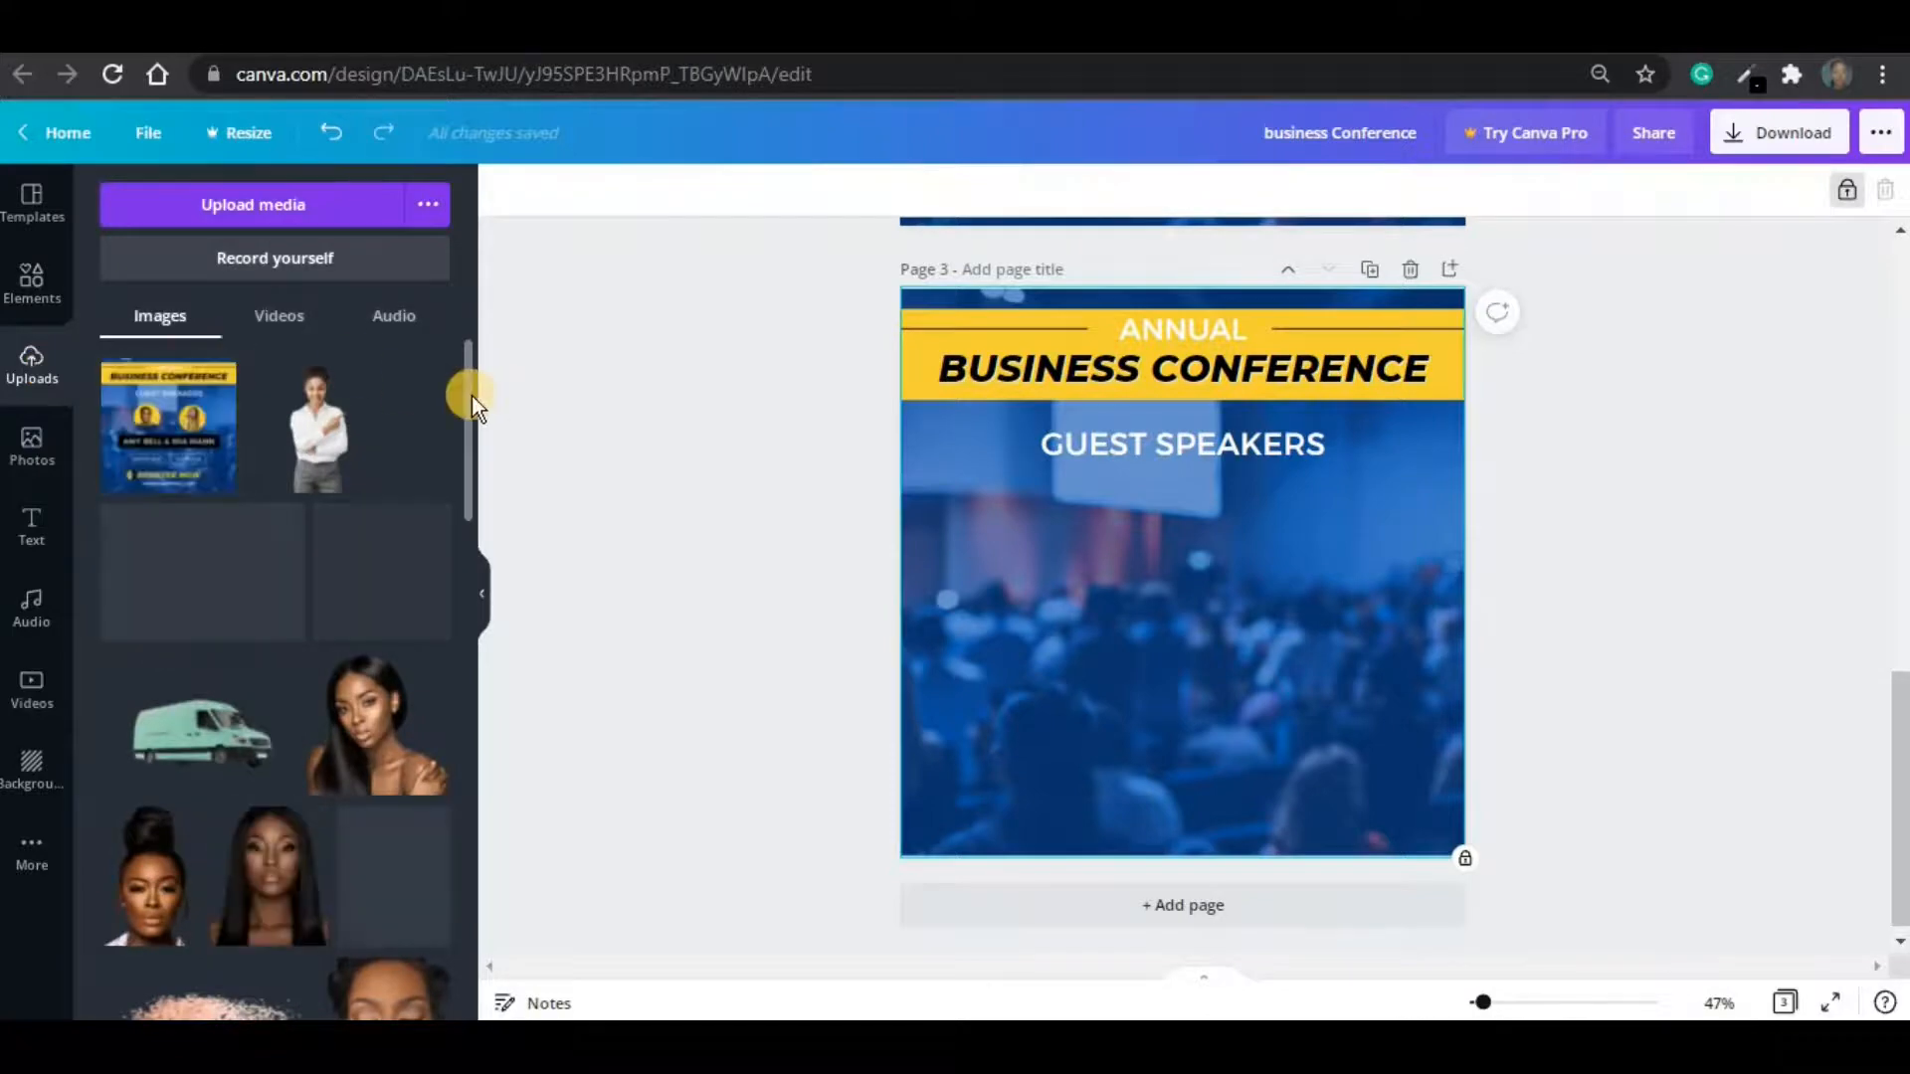
{"action": "left_click_drag", "start_coordinate": [462, 420], "coordinate": [470, 891]}
{"action": "left_click", "coordinate": [268, 796]}
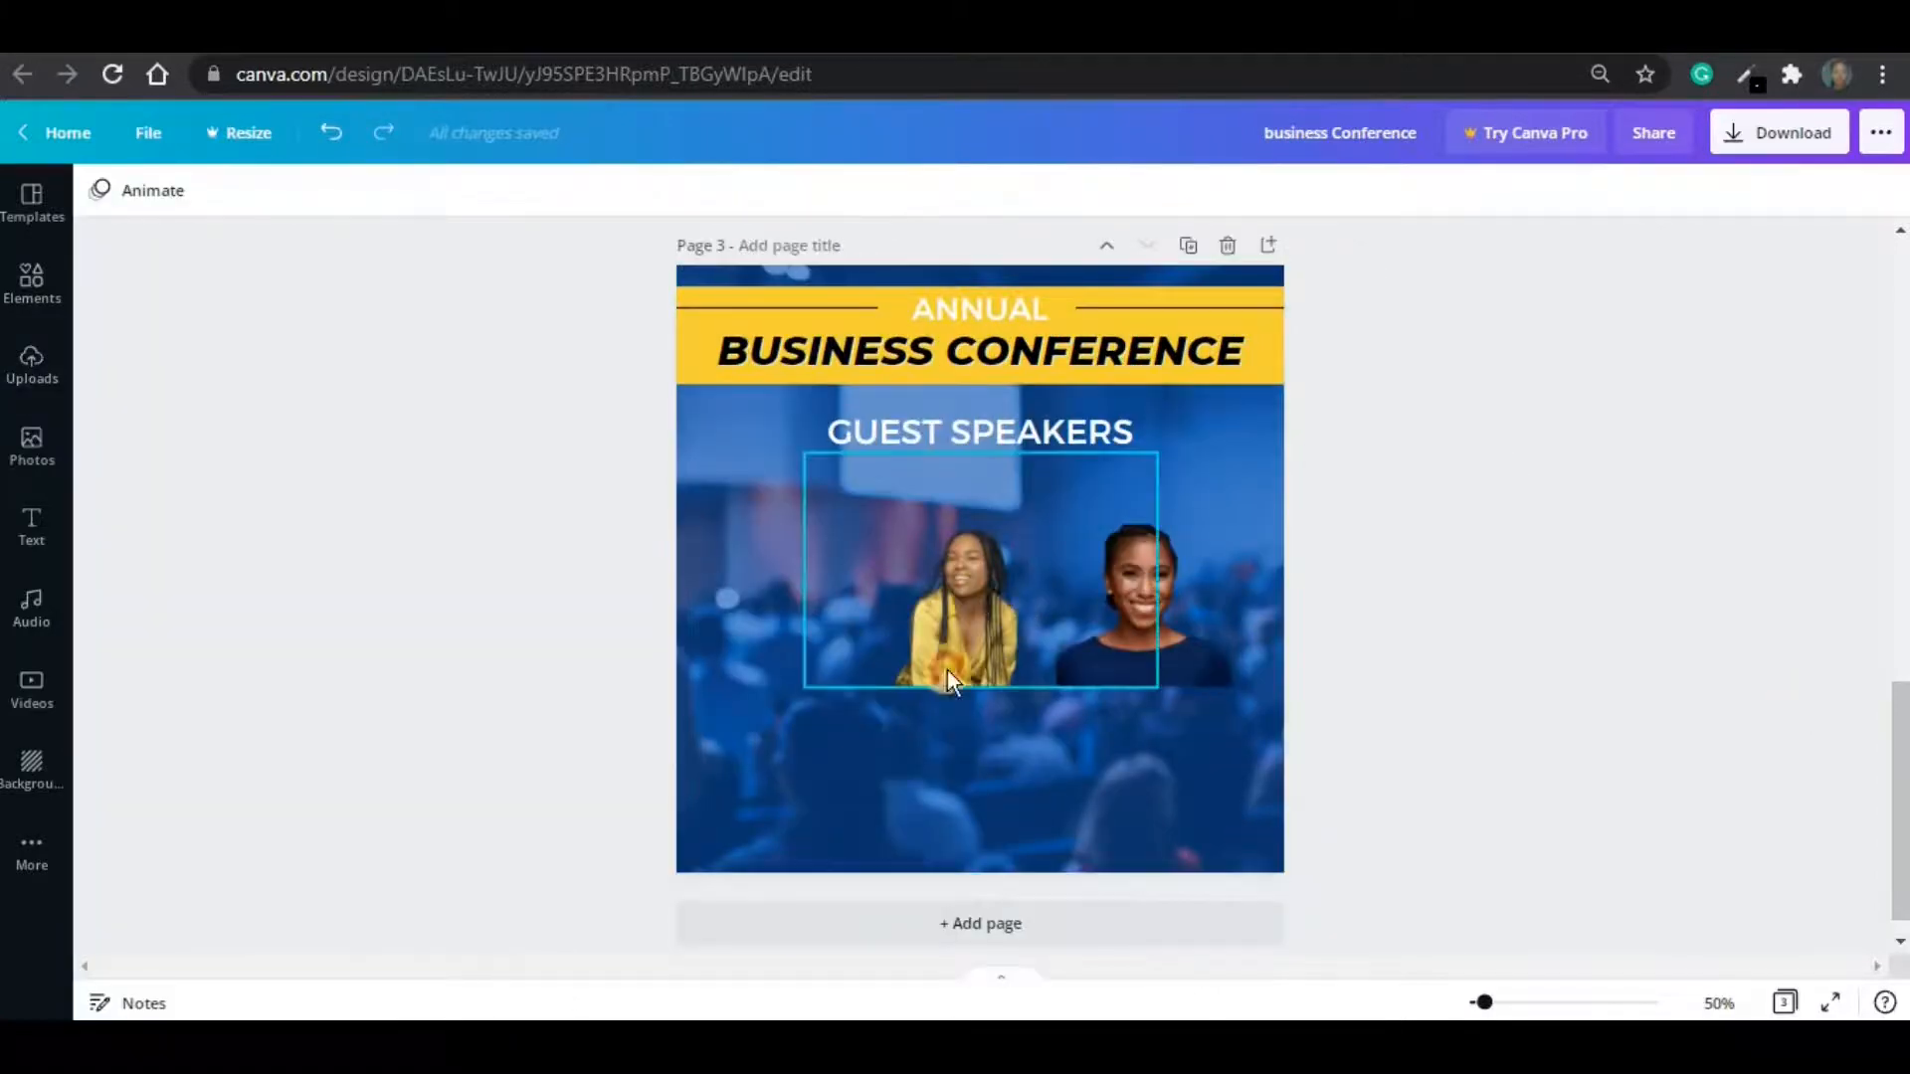
- Shrink and crop the yellow-top portrait, and move both portraits side by side to the bottom of the page
{"action": "left_click_drag", "start_coordinate": [947, 671], "coordinate": [897, 755]}
{"action": "left_click_drag", "start_coordinate": [945, 531], "coordinate": [942, 568]}
{"action": "left_click_drag", "start_coordinate": [752, 670], "coordinate": [828, 665]}
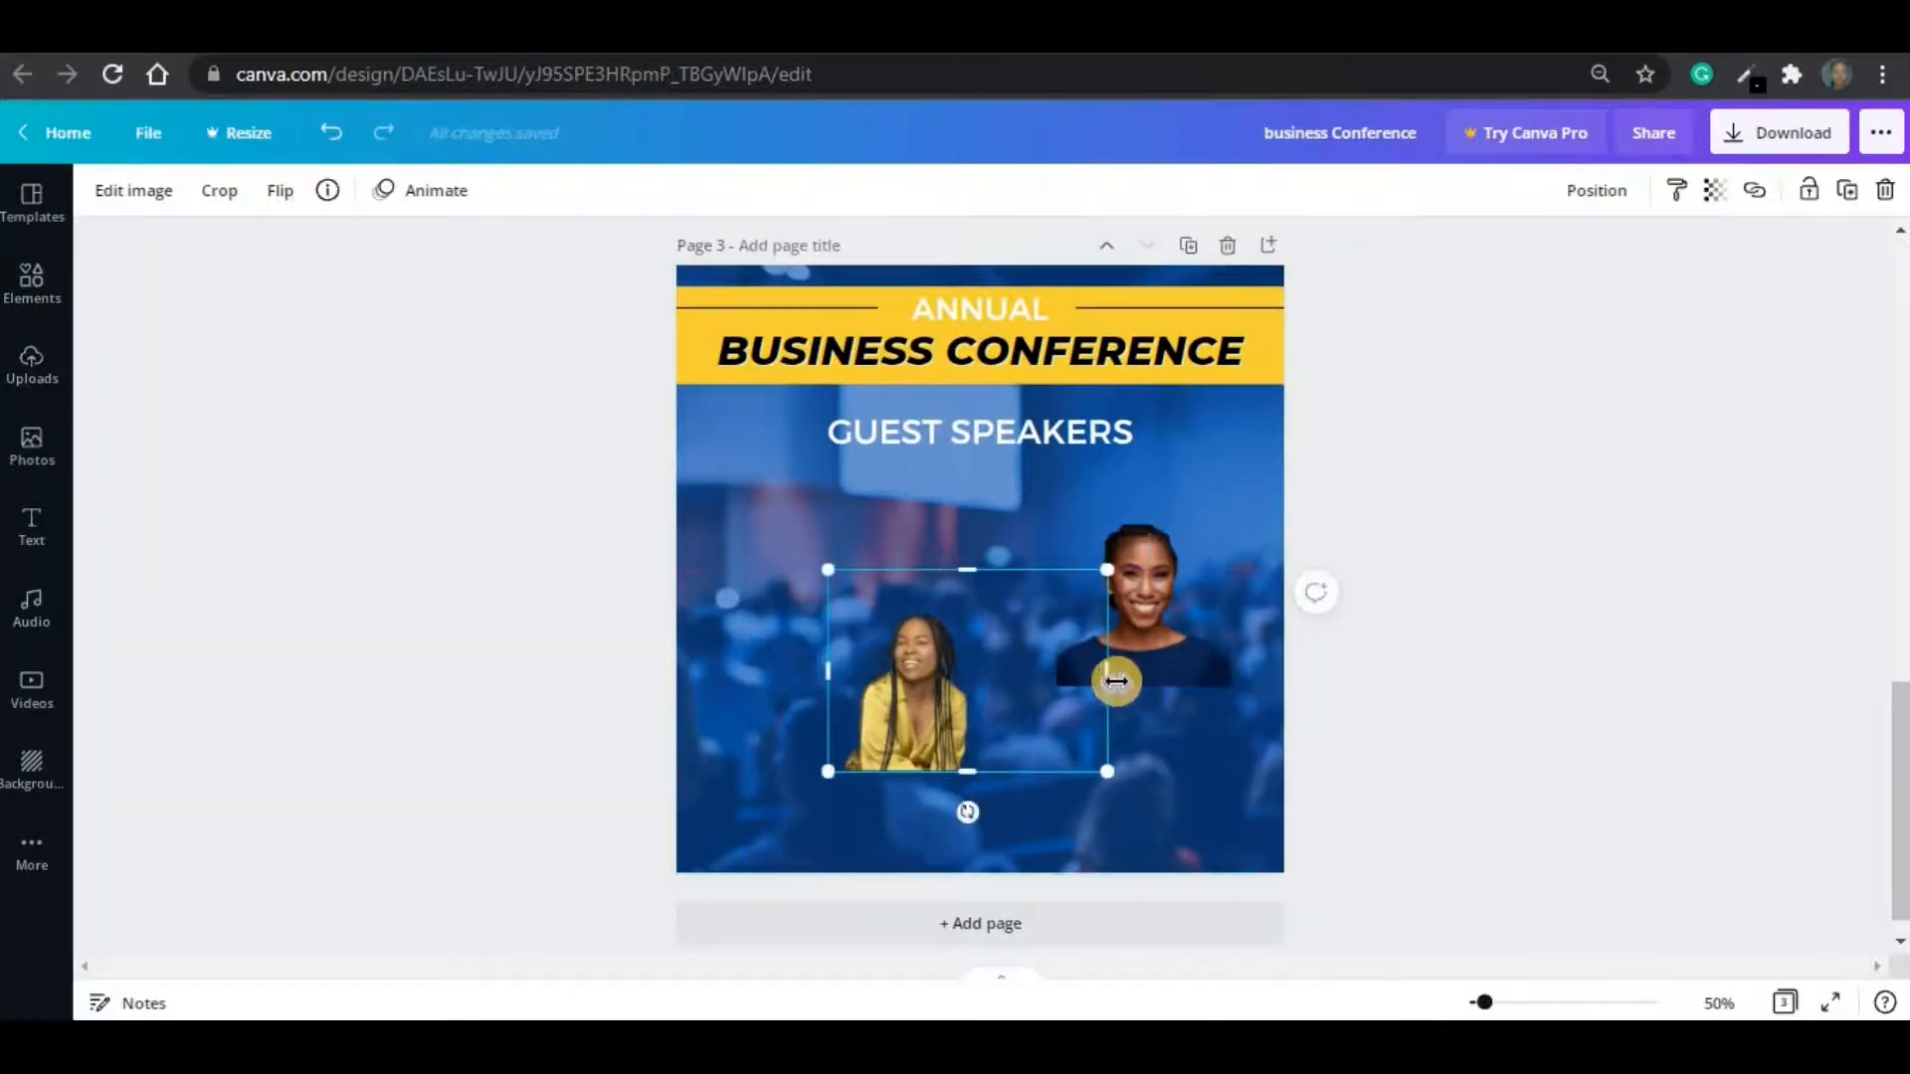
{"action": "left_click_drag", "start_coordinate": [1110, 672], "coordinate": [975, 673]}
{"action": "left_click", "coordinate": [1121, 674]}
{"action": "left_click_drag", "start_coordinate": [1144, 630], "coordinate": [1121, 741]}
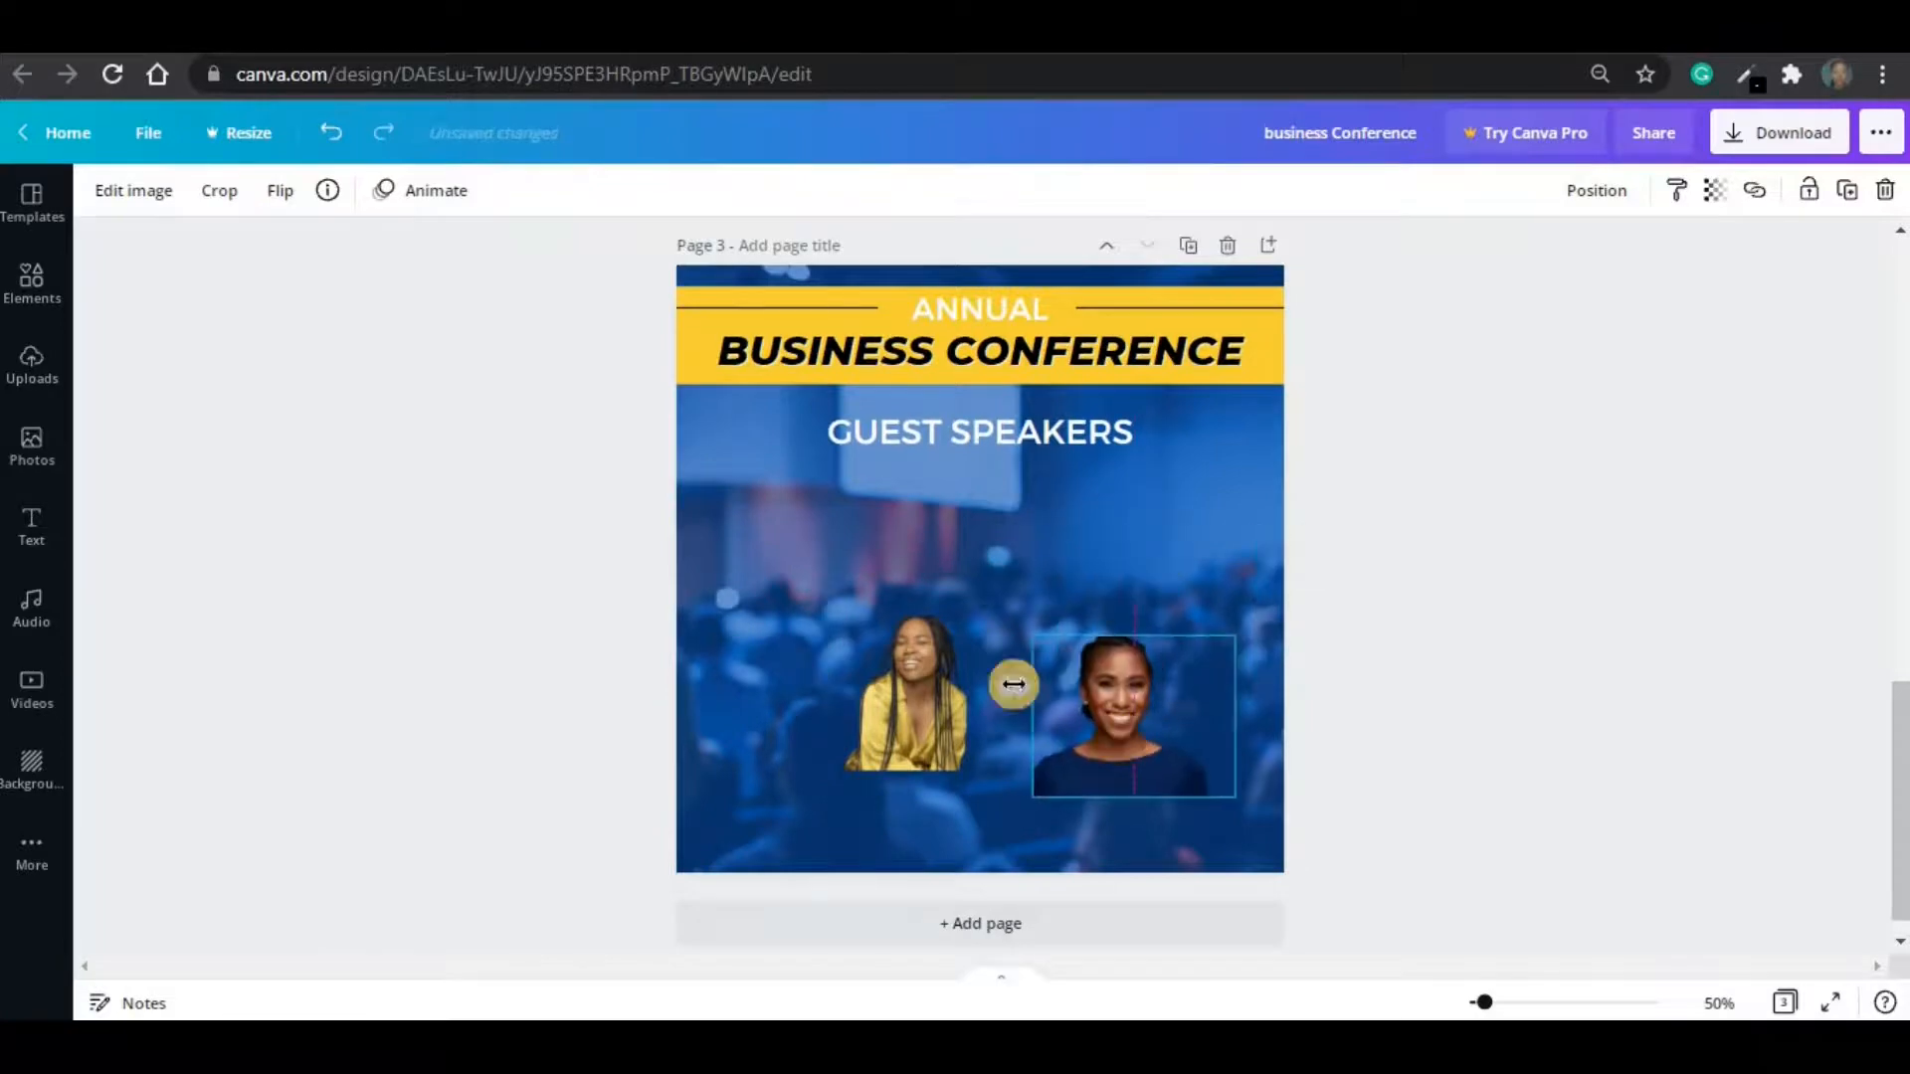
{"action": "left_click_drag", "start_coordinate": [911, 681], "coordinate": [909, 783]}
{"action": "left_click_drag", "start_coordinate": [1084, 746], "coordinate": [1085, 824]}
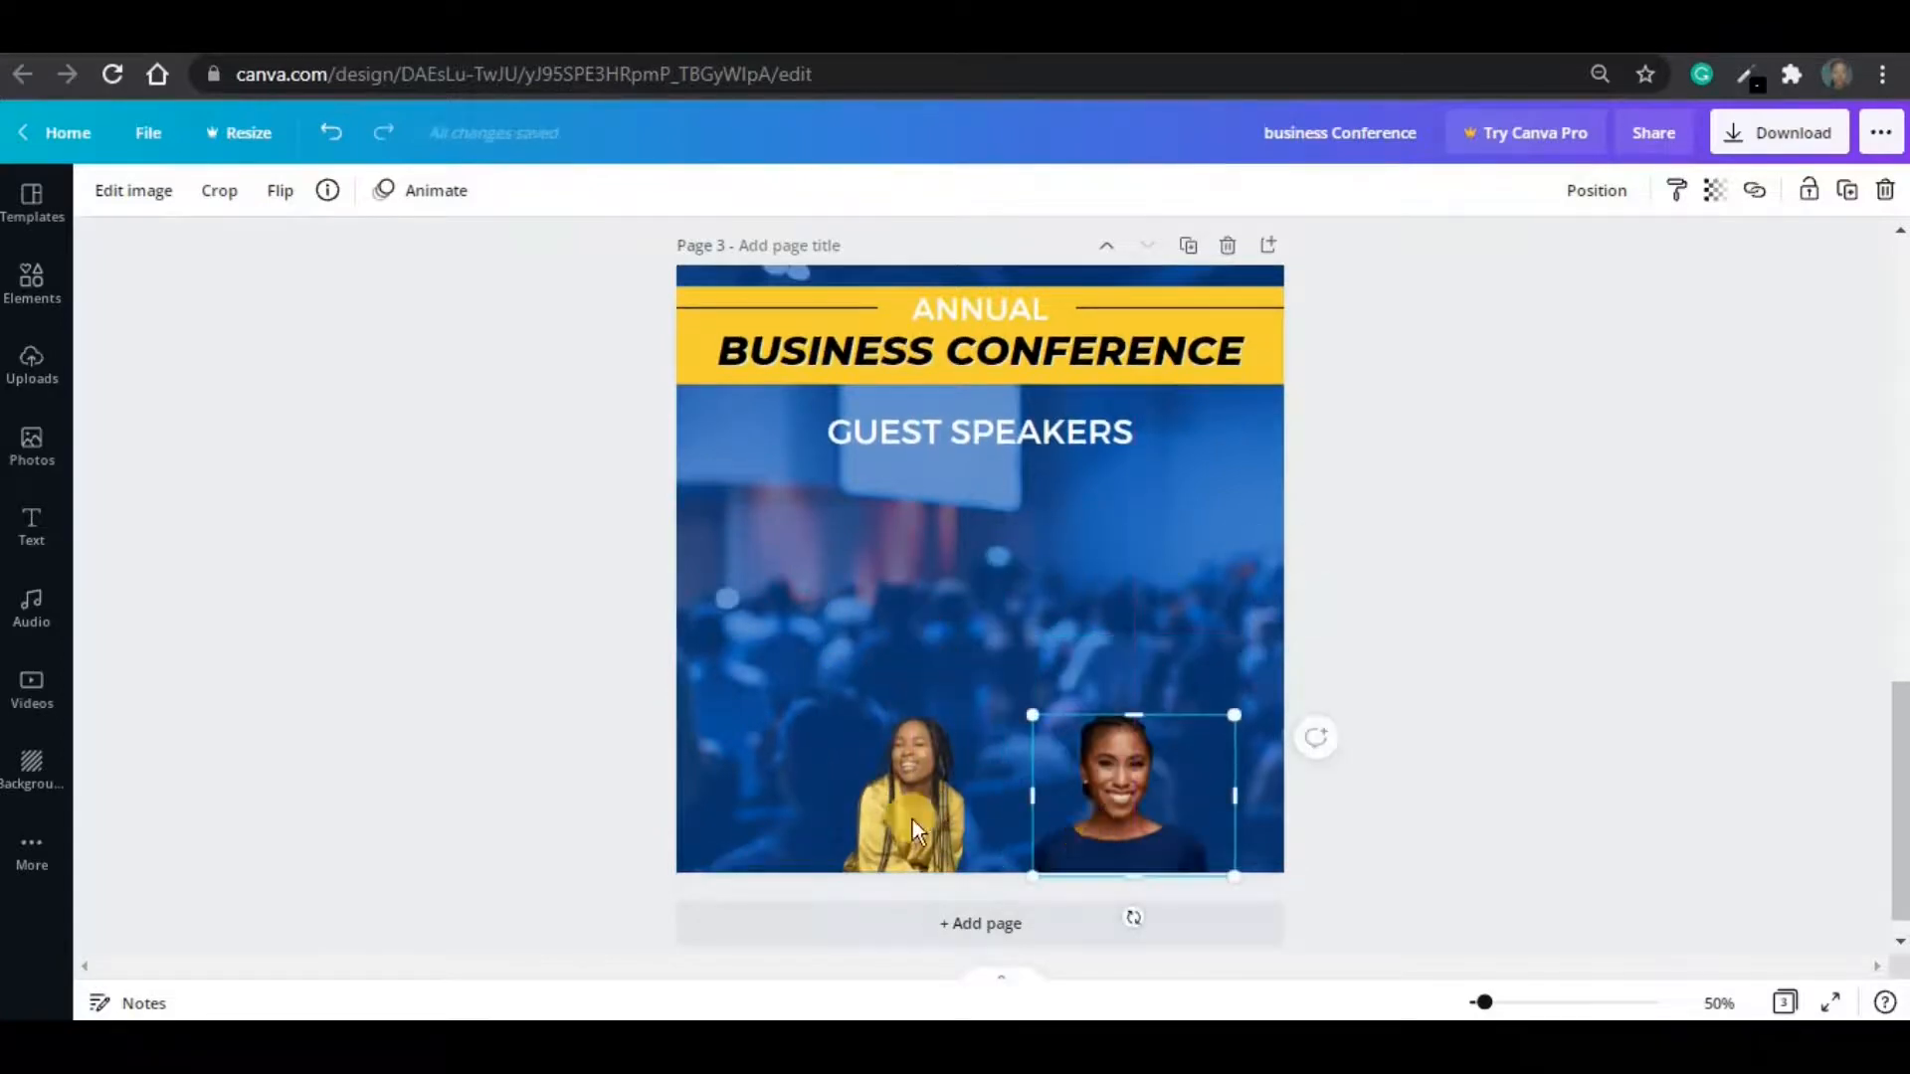
- Add a yellow circle, duplicate it and arrange the two reduced circles side by side below "GUEST SPEAKERS"
{"action": "left_click", "coordinate": [1011, 535]}
{"action": "key", "text": "c"}
{"action": "left_click", "coordinate": [1848, 190]}
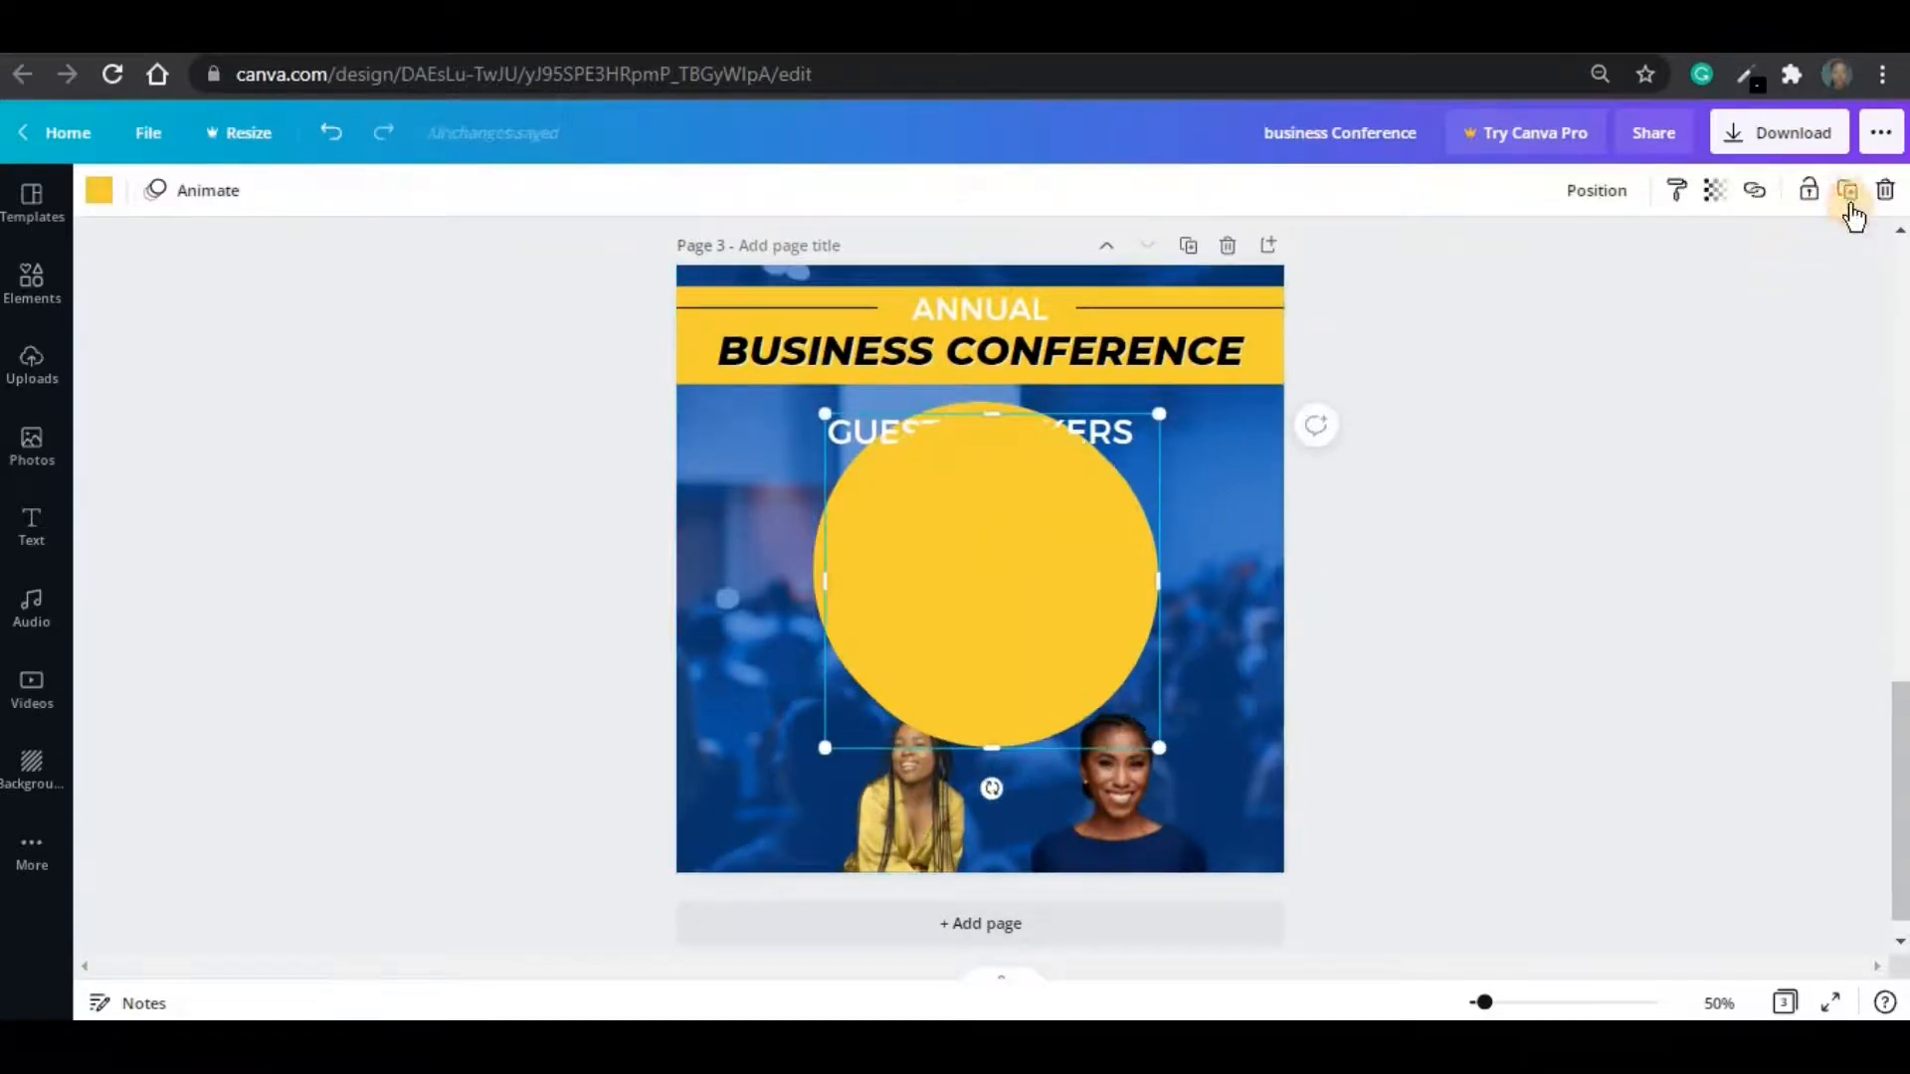
{"action": "left_click_drag", "start_coordinate": [1246, 536], "coordinate": [1125, 558]}
{"action": "left_click_drag", "start_coordinate": [1153, 746], "coordinate": [998, 592]}
{"action": "left_click_drag", "start_coordinate": [941, 513], "coordinate": [835, 553]}
{"action": "left_click", "coordinate": [998, 563]}
{"action": "left_click_drag", "start_coordinate": [980, 550], "coordinate": [1051, 550]}
{"action": "left_click", "coordinate": [912, 546]}
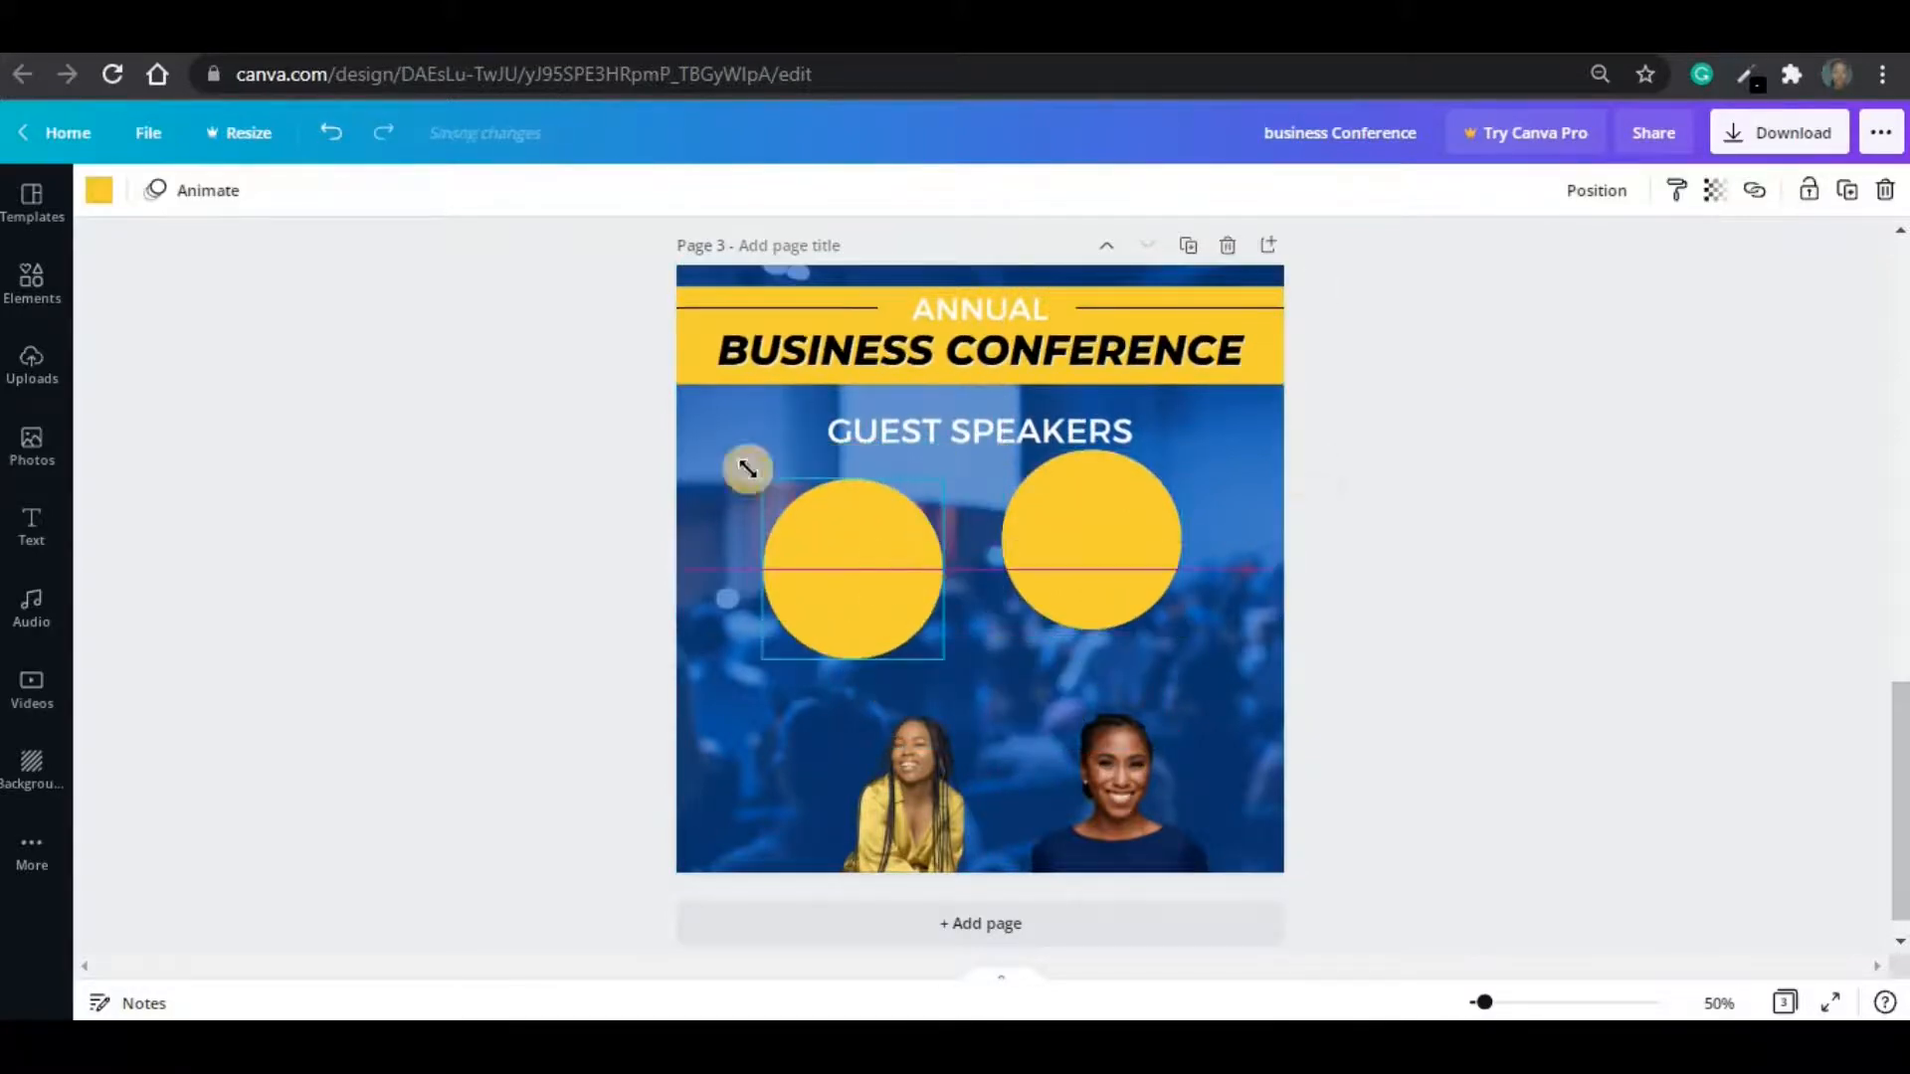
- Shrink the left yellow circle further and replace the larger right circle with a duplicate of it, placed alongside
{"action": "left_click_drag", "start_coordinate": [746, 461], "coordinate": [835, 557]}
{"action": "left_click", "coordinate": [1091, 540]}
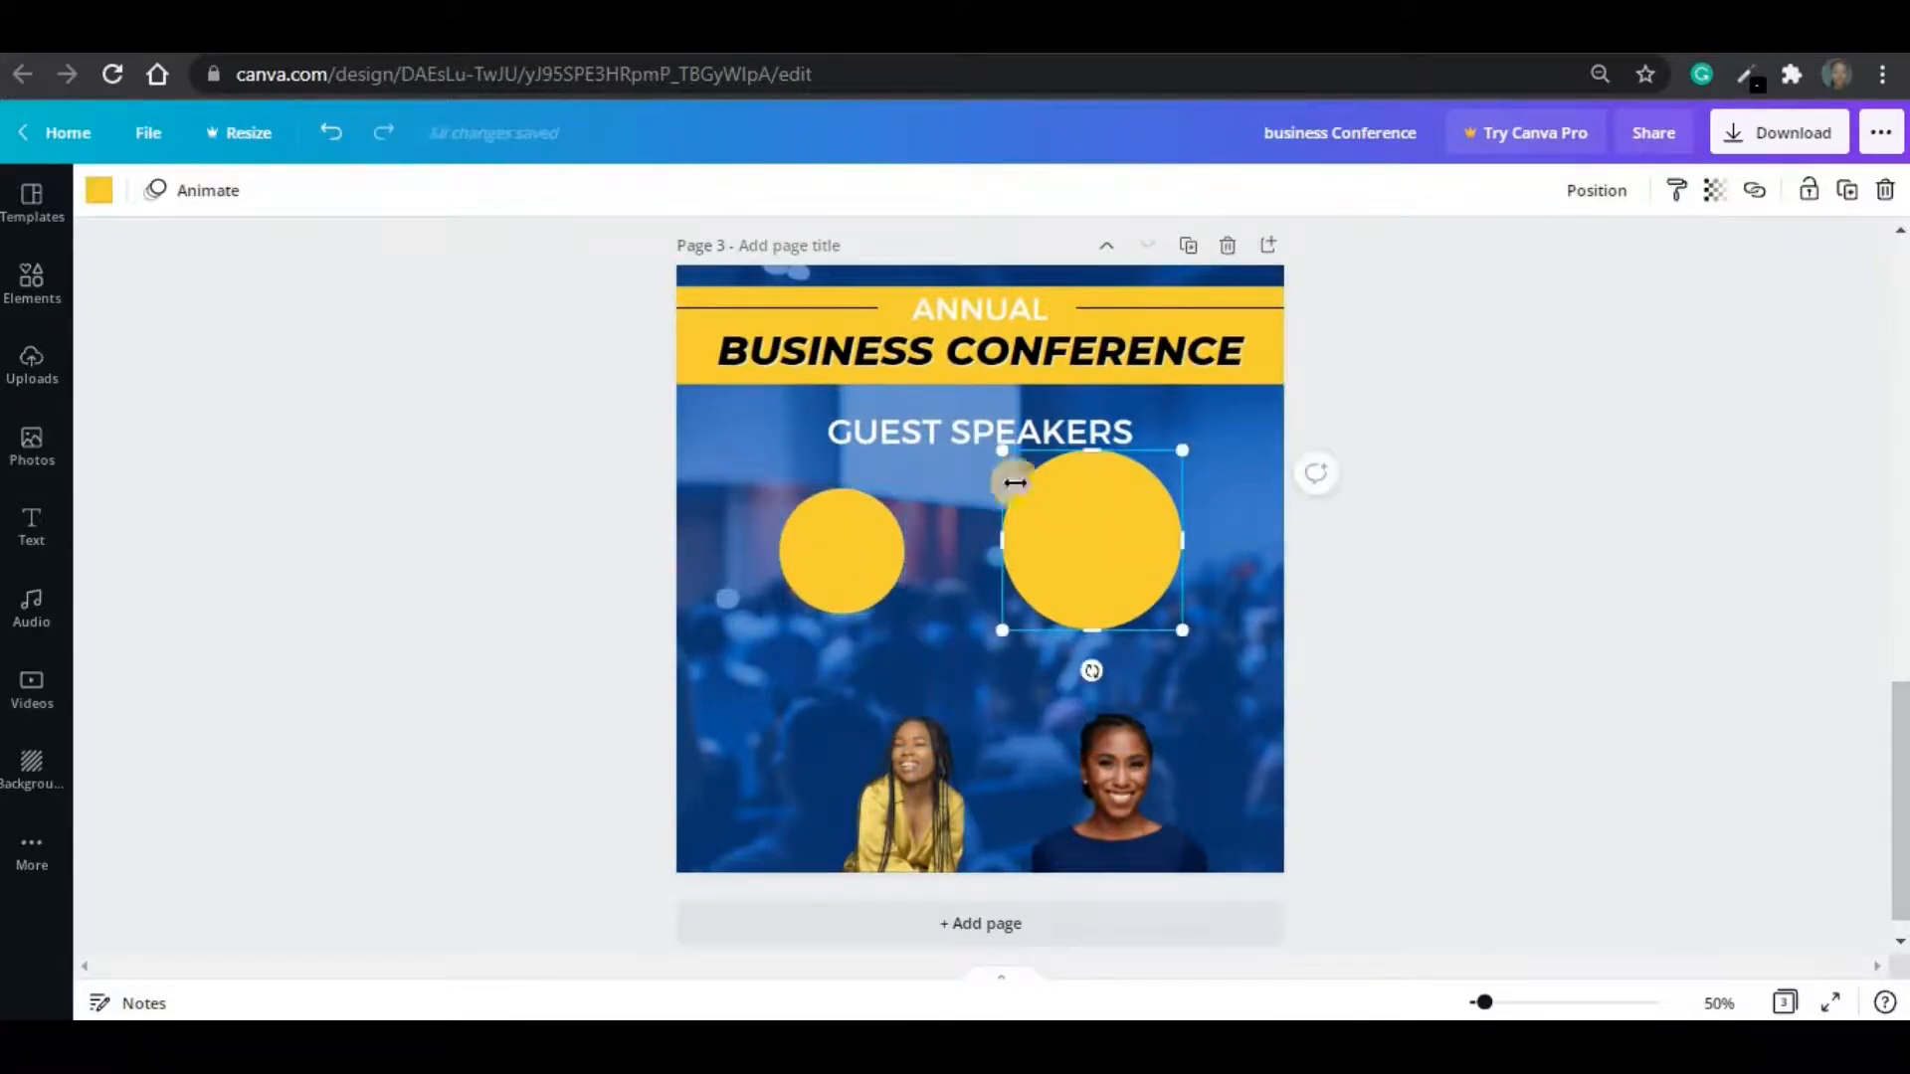
{"action": "left_click", "coordinate": [1885, 190]}
{"action": "left_click", "coordinate": [1845, 196]}
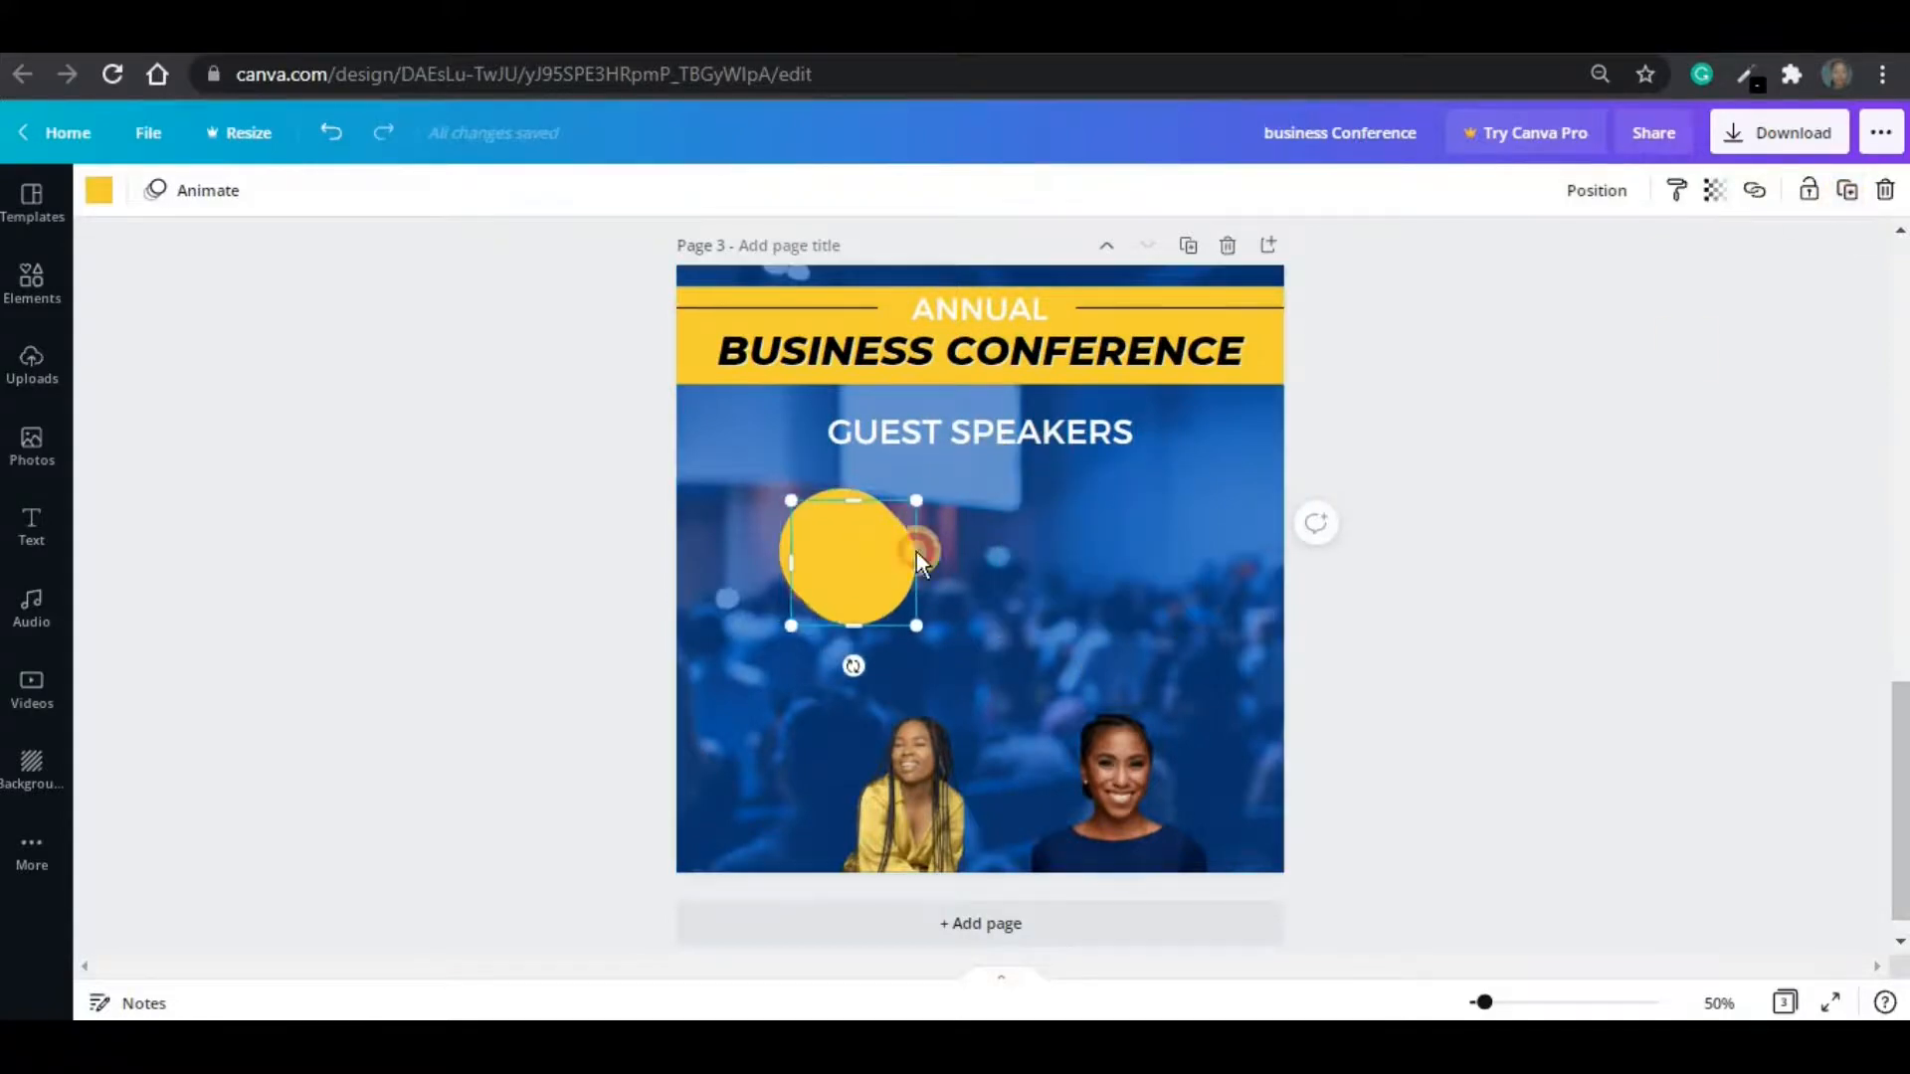
{"action": "left_click_drag", "start_coordinate": [865, 553], "coordinate": [1045, 548]}
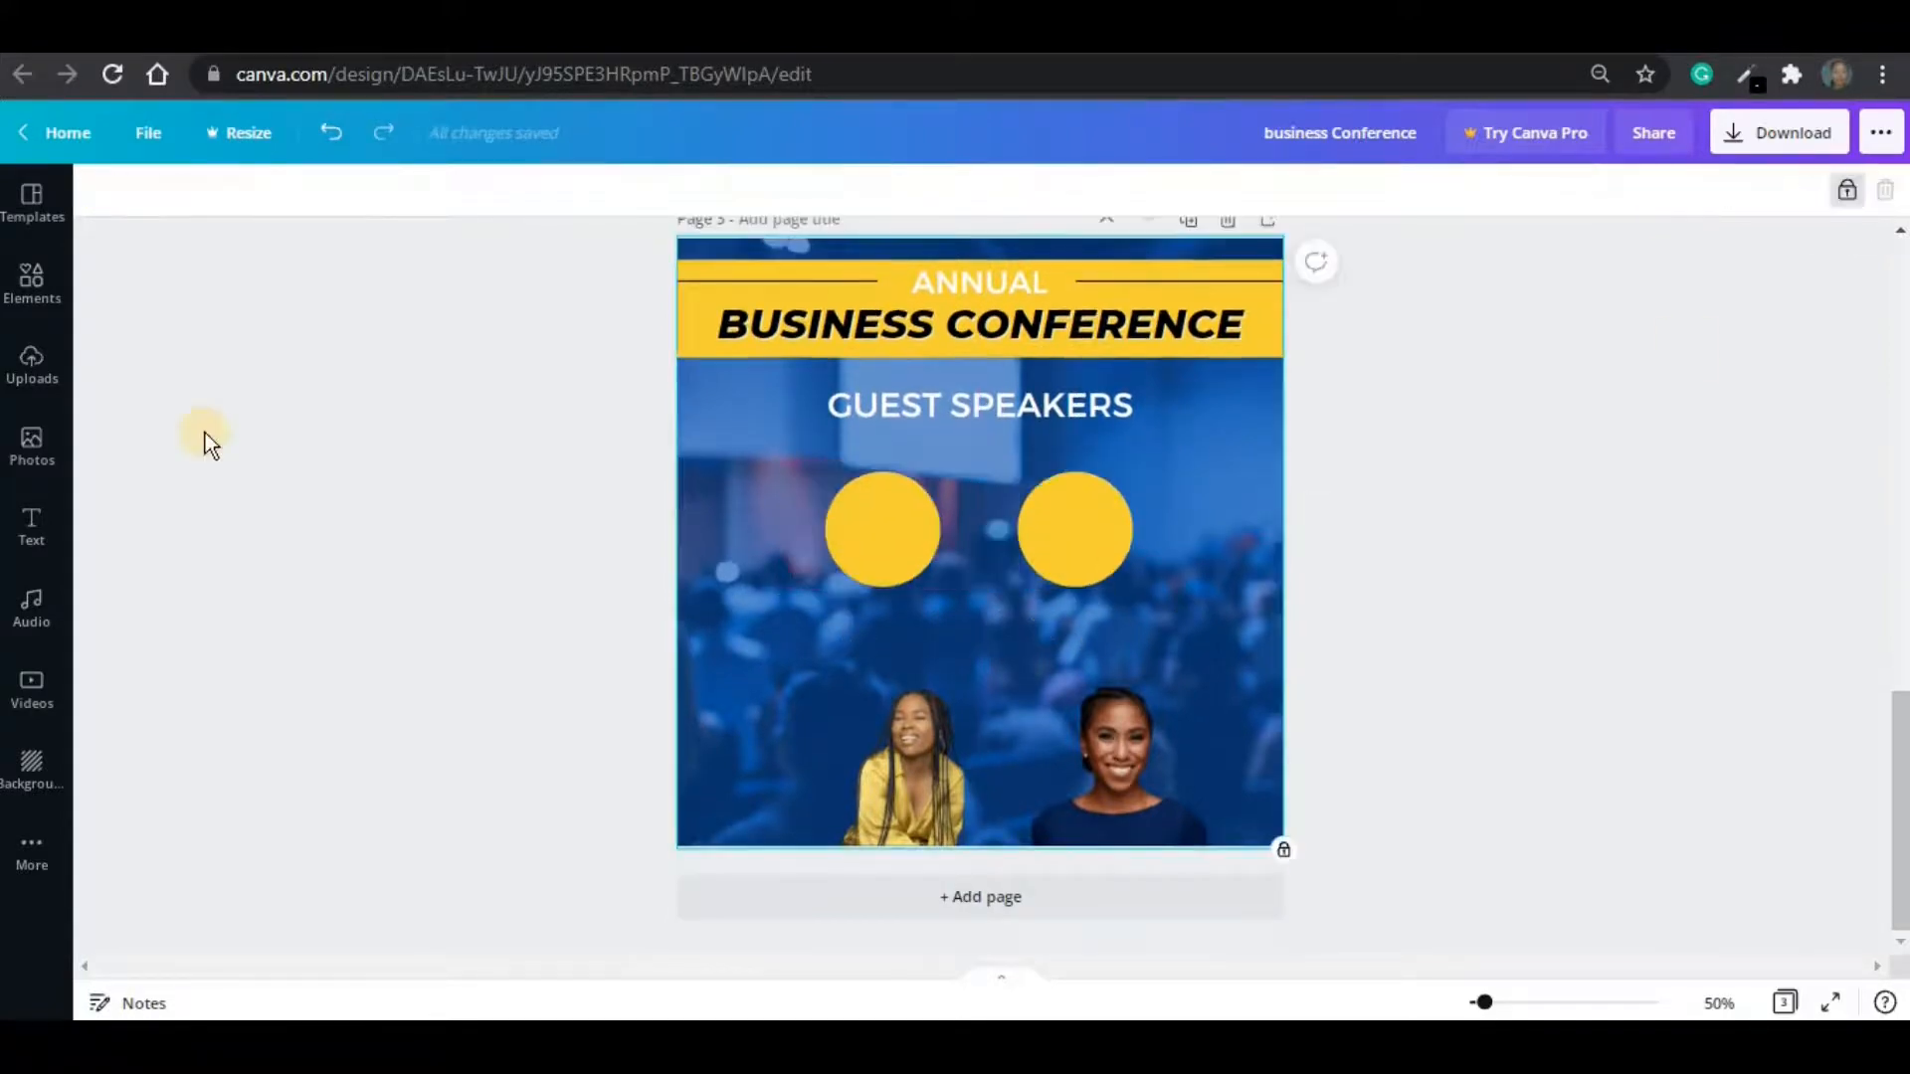
- Add a circular photo frame, duplicate it and place both frames below the yellow circles
{"action": "left_click", "coordinate": [32, 283]}
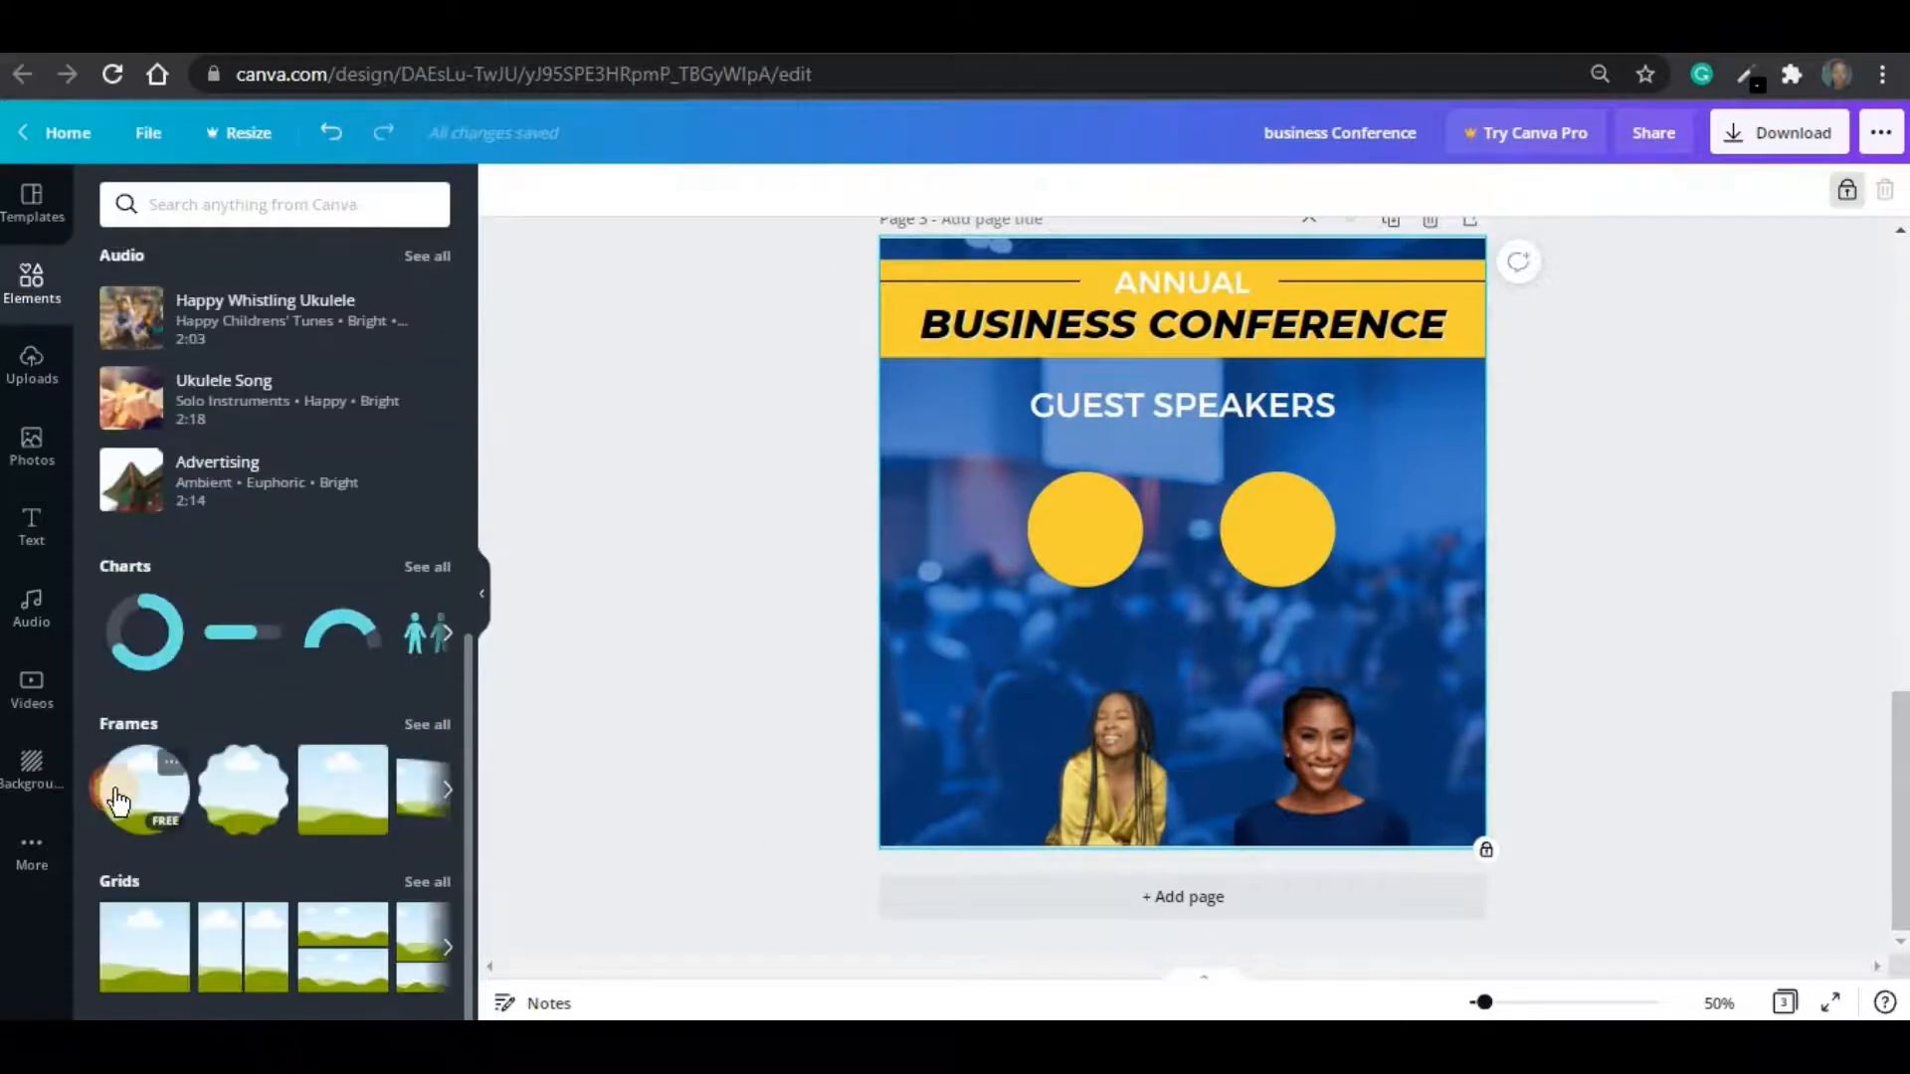
{"action": "left_click", "coordinate": [137, 792]}
{"action": "left_click", "coordinate": [482, 595]}
{"action": "left_click_drag", "start_coordinate": [1147, 376], "coordinate": [1048, 644]}
{"action": "left_click", "coordinate": [1847, 190]}
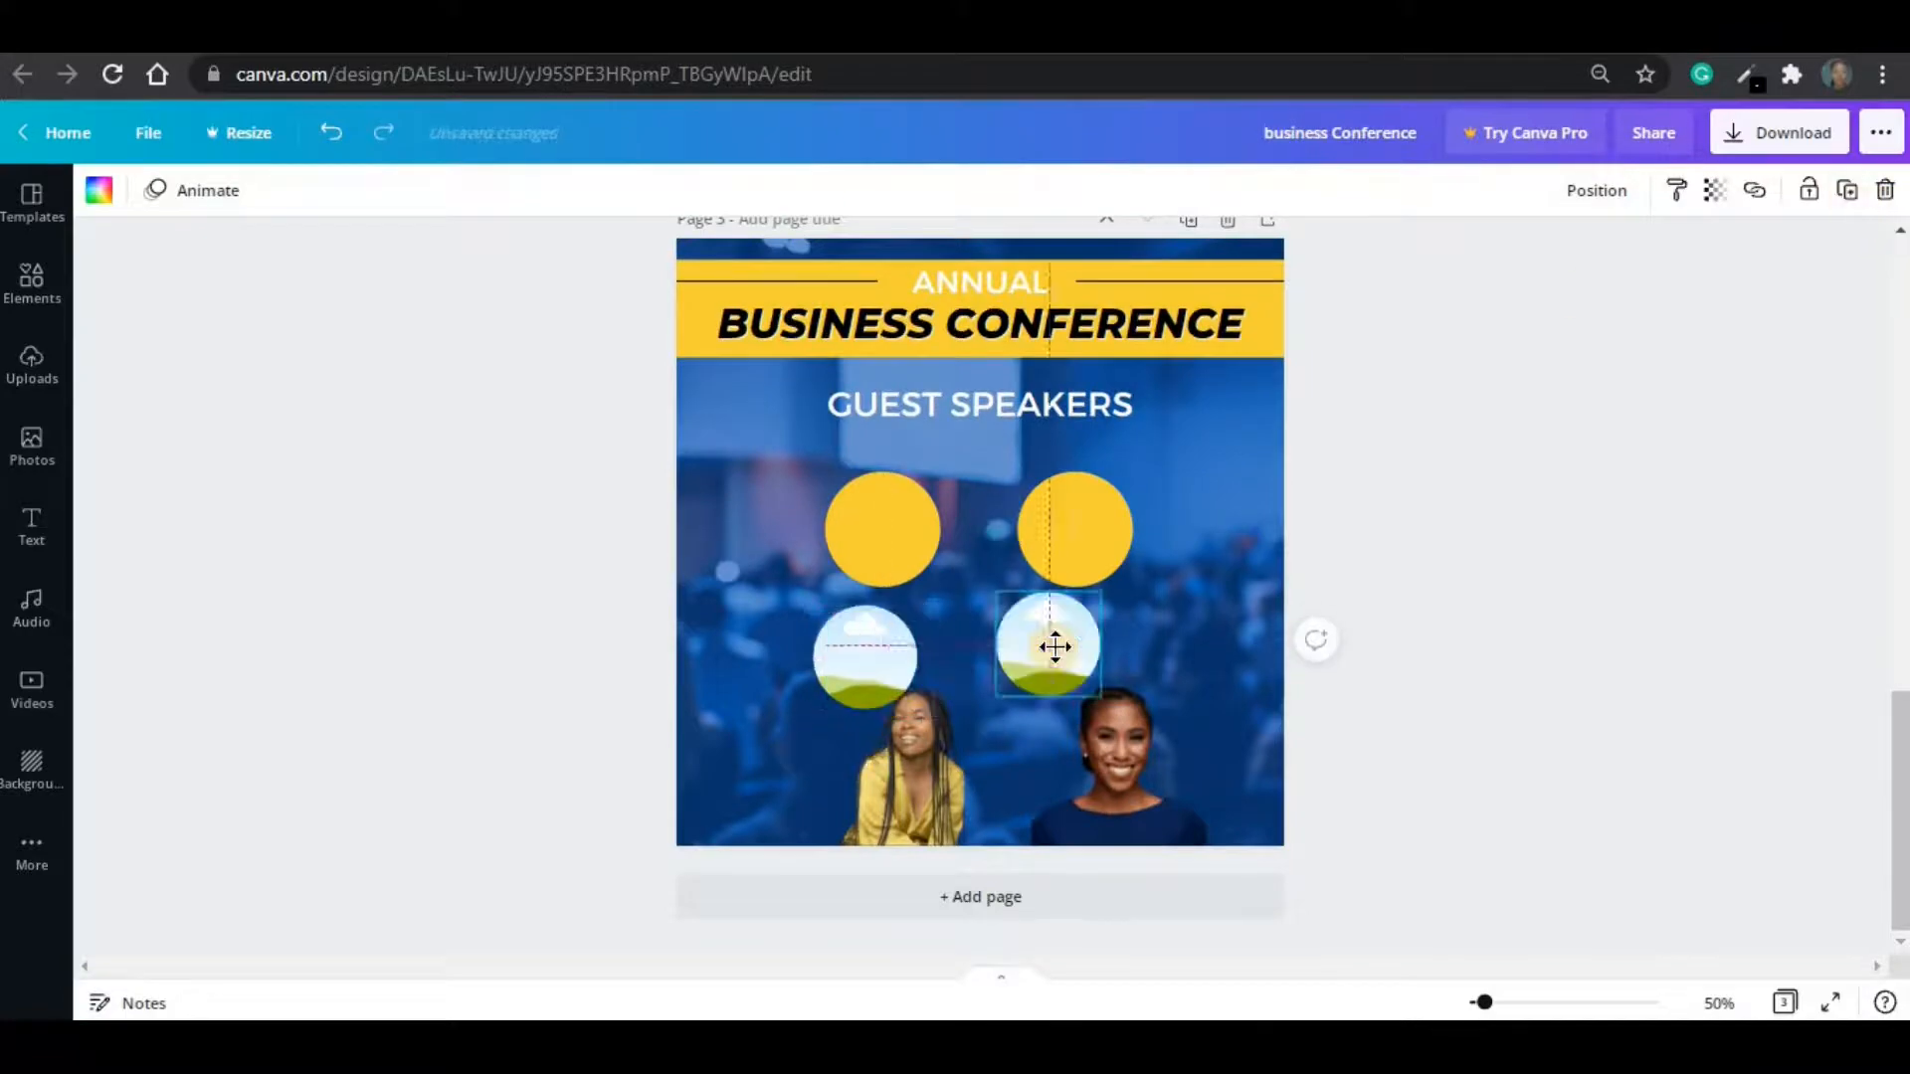
- Put each portrait into a circular frame and fit them over the yellow circles, navy top left and yellow top right
{"action": "left_click", "coordinate": [929, 750]}
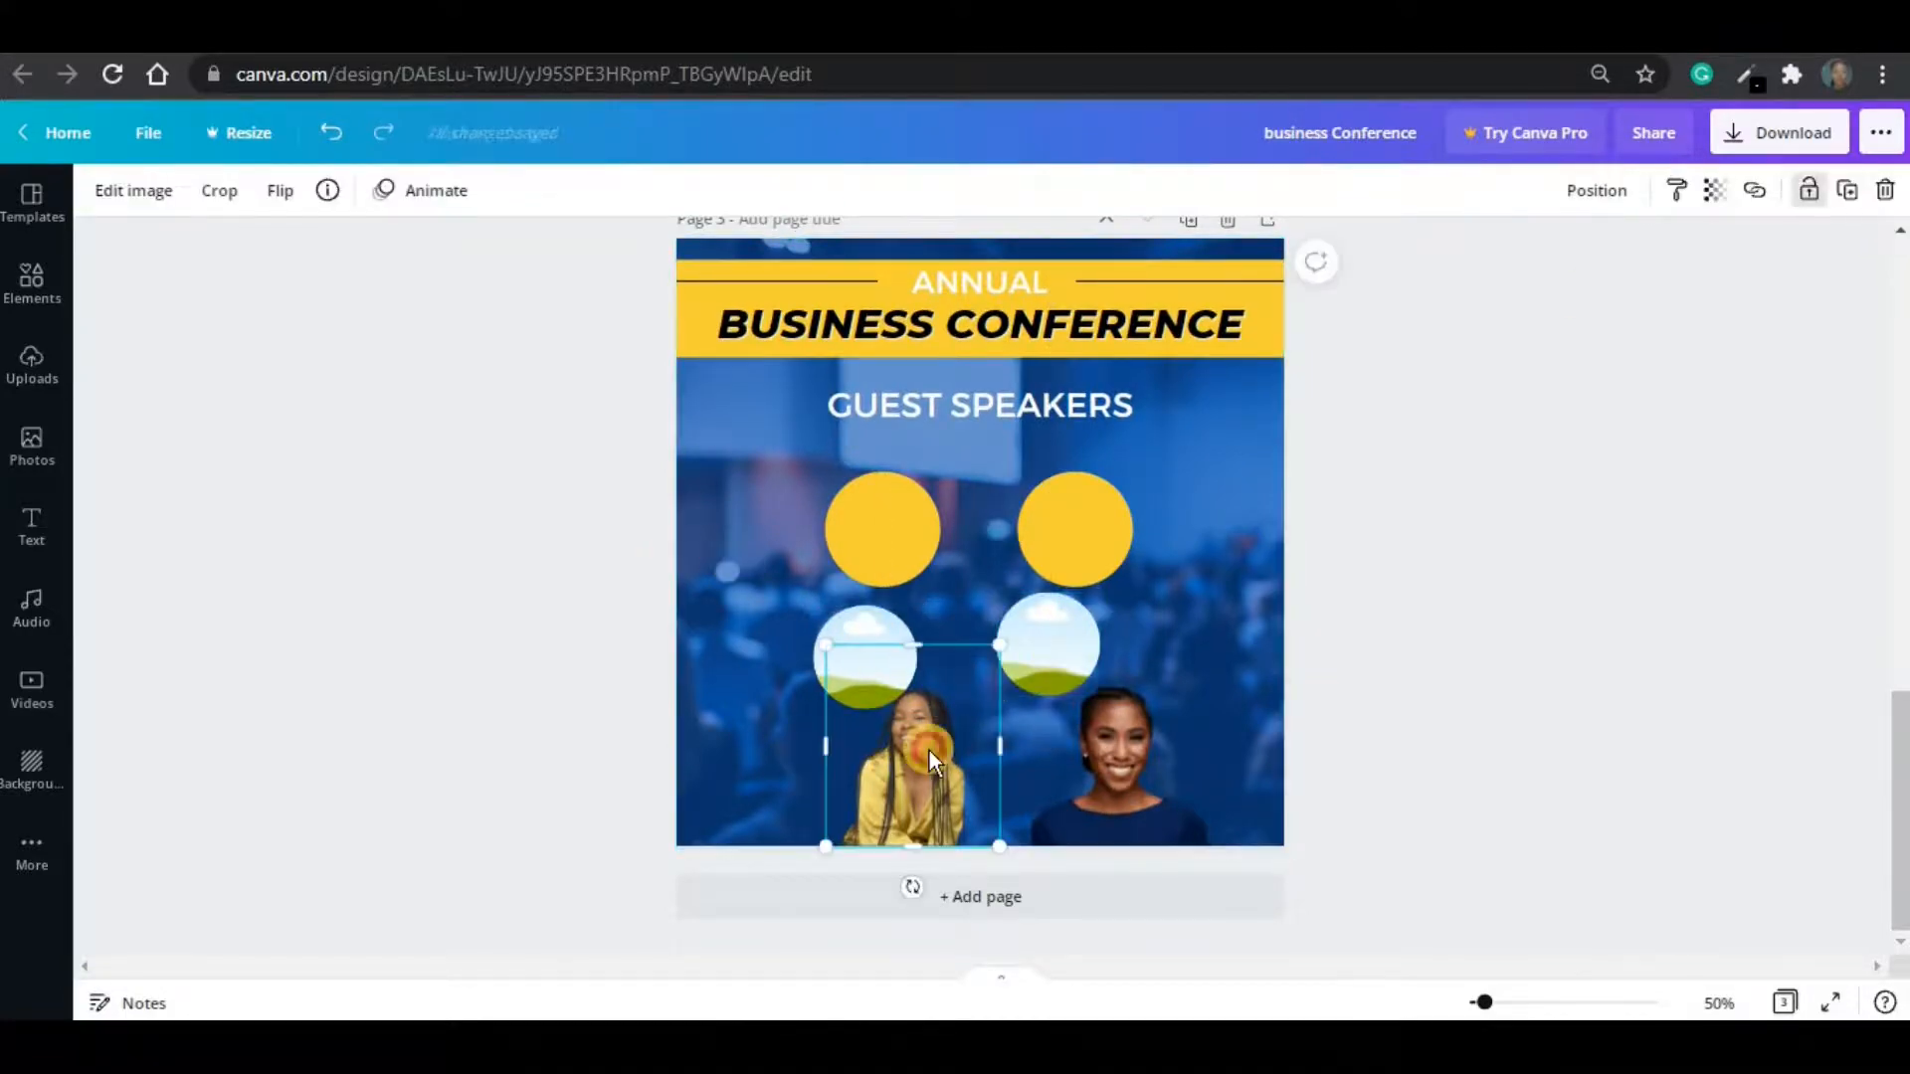
{"action": "left_click_drag", "start_coordinate": [917, 731], "coordinate": [882, 674]}
{"action": "left_click", "coordinate": [1066, 762]}
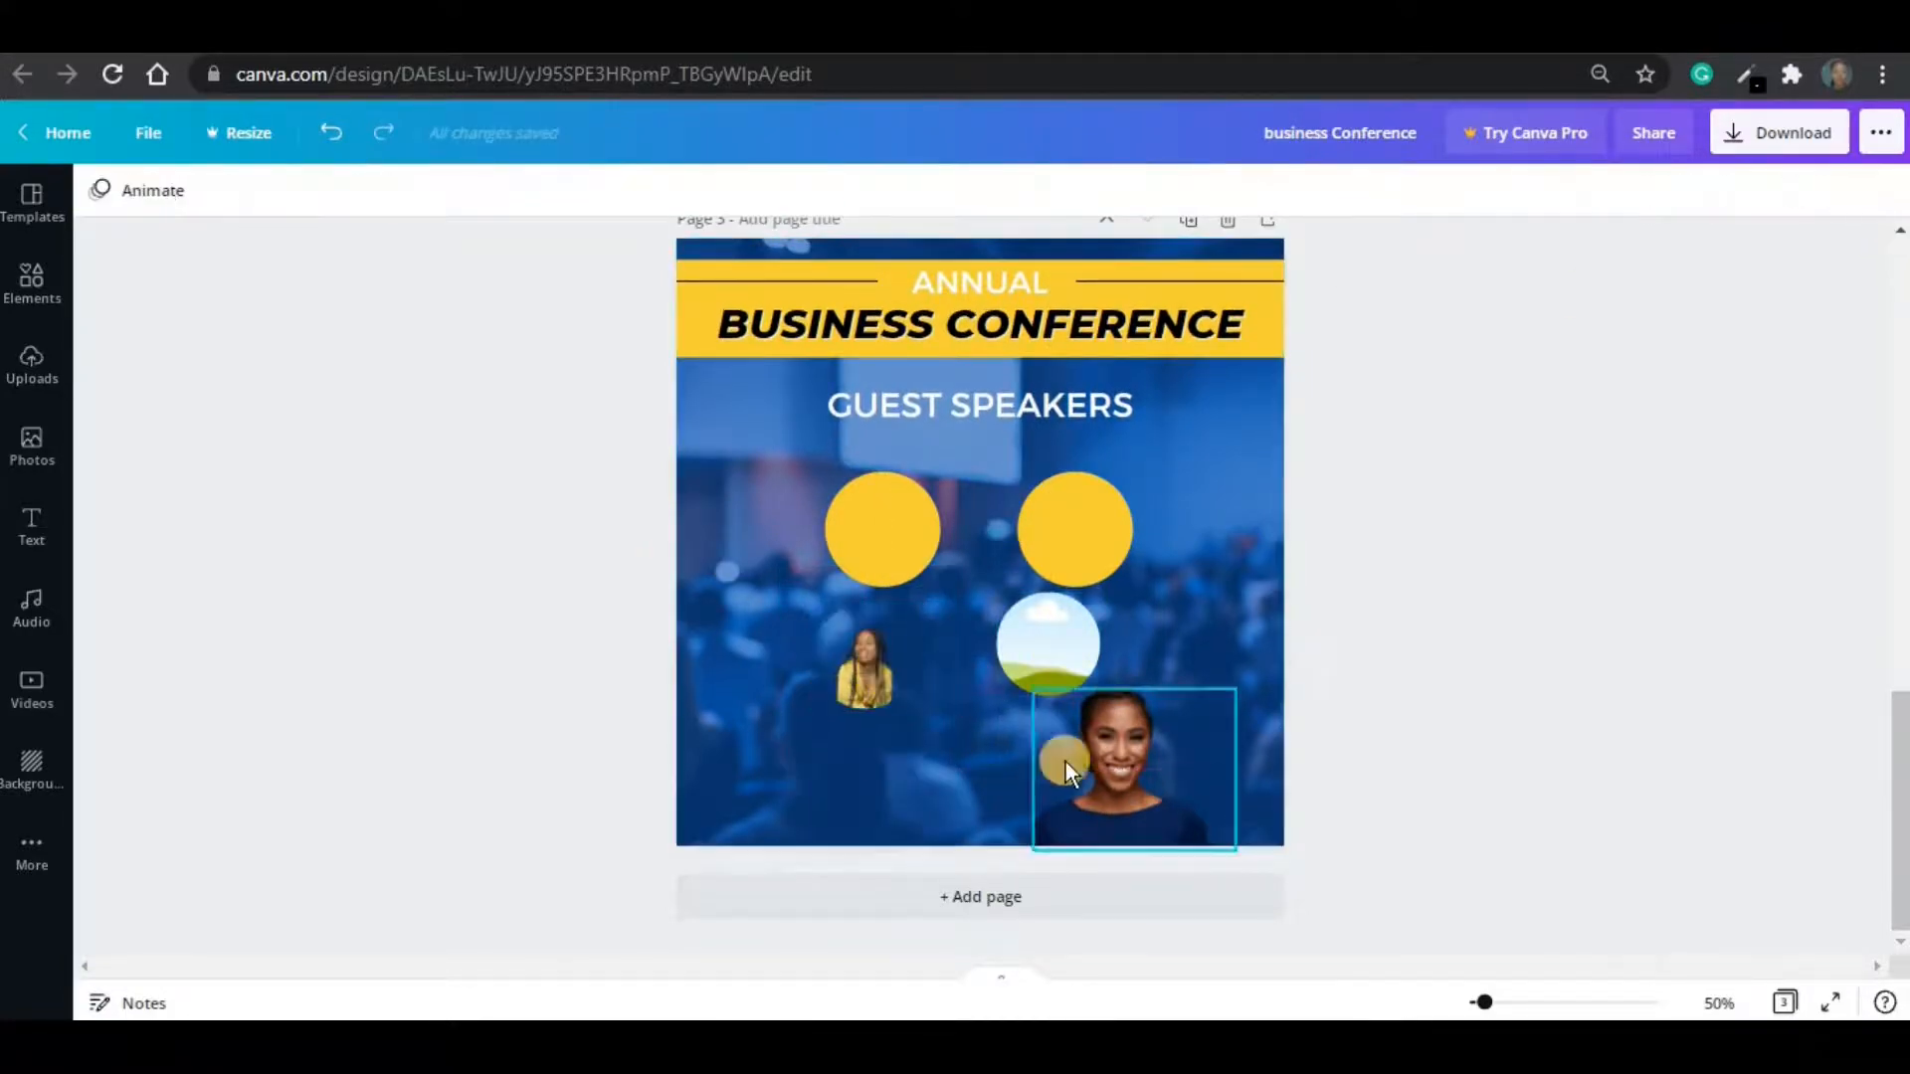
{"action": "left_click_drag", "start_coordinate": [1065, 762], "coordinate": [883, 563]}
{"action": "left_click_drag", "start_coordinate": [868, 666], "coordinate": [1144, 462]}
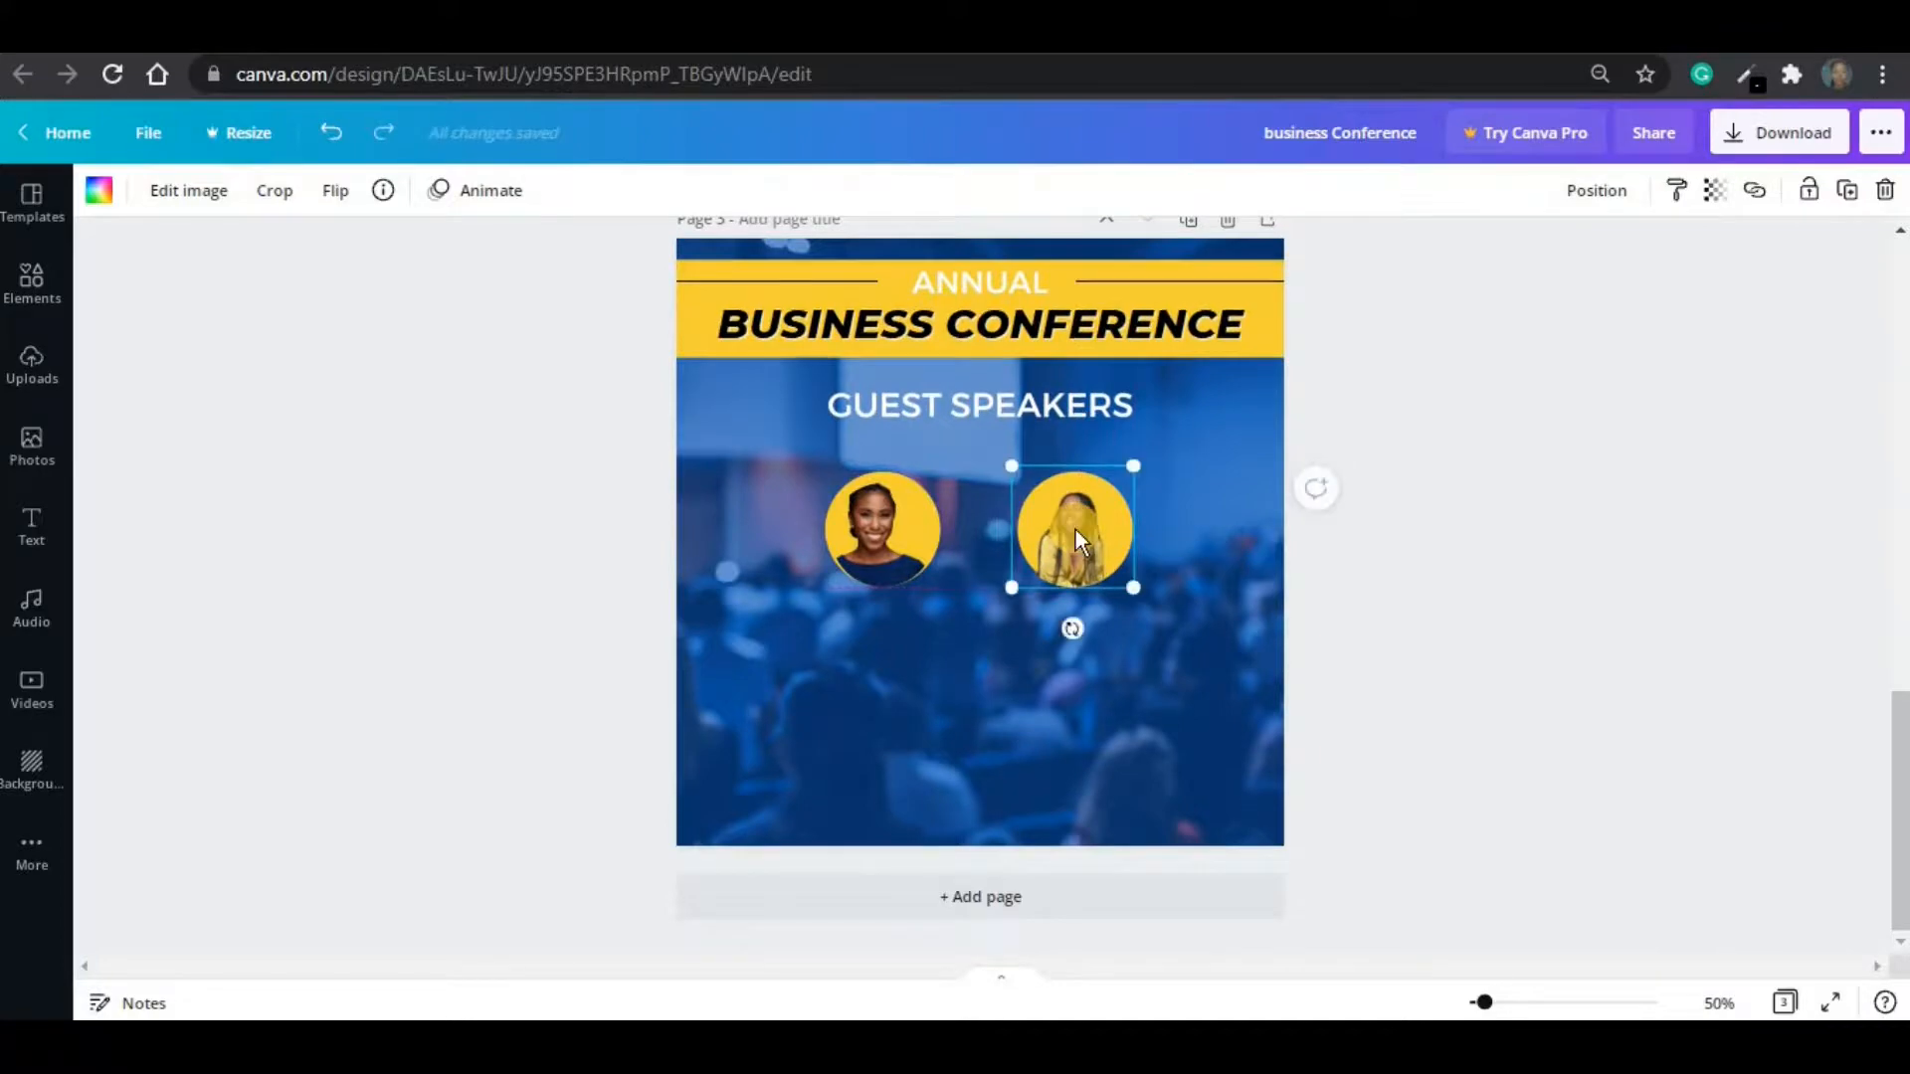
{"action": "left_click", "coordinate": [1072, 634]}
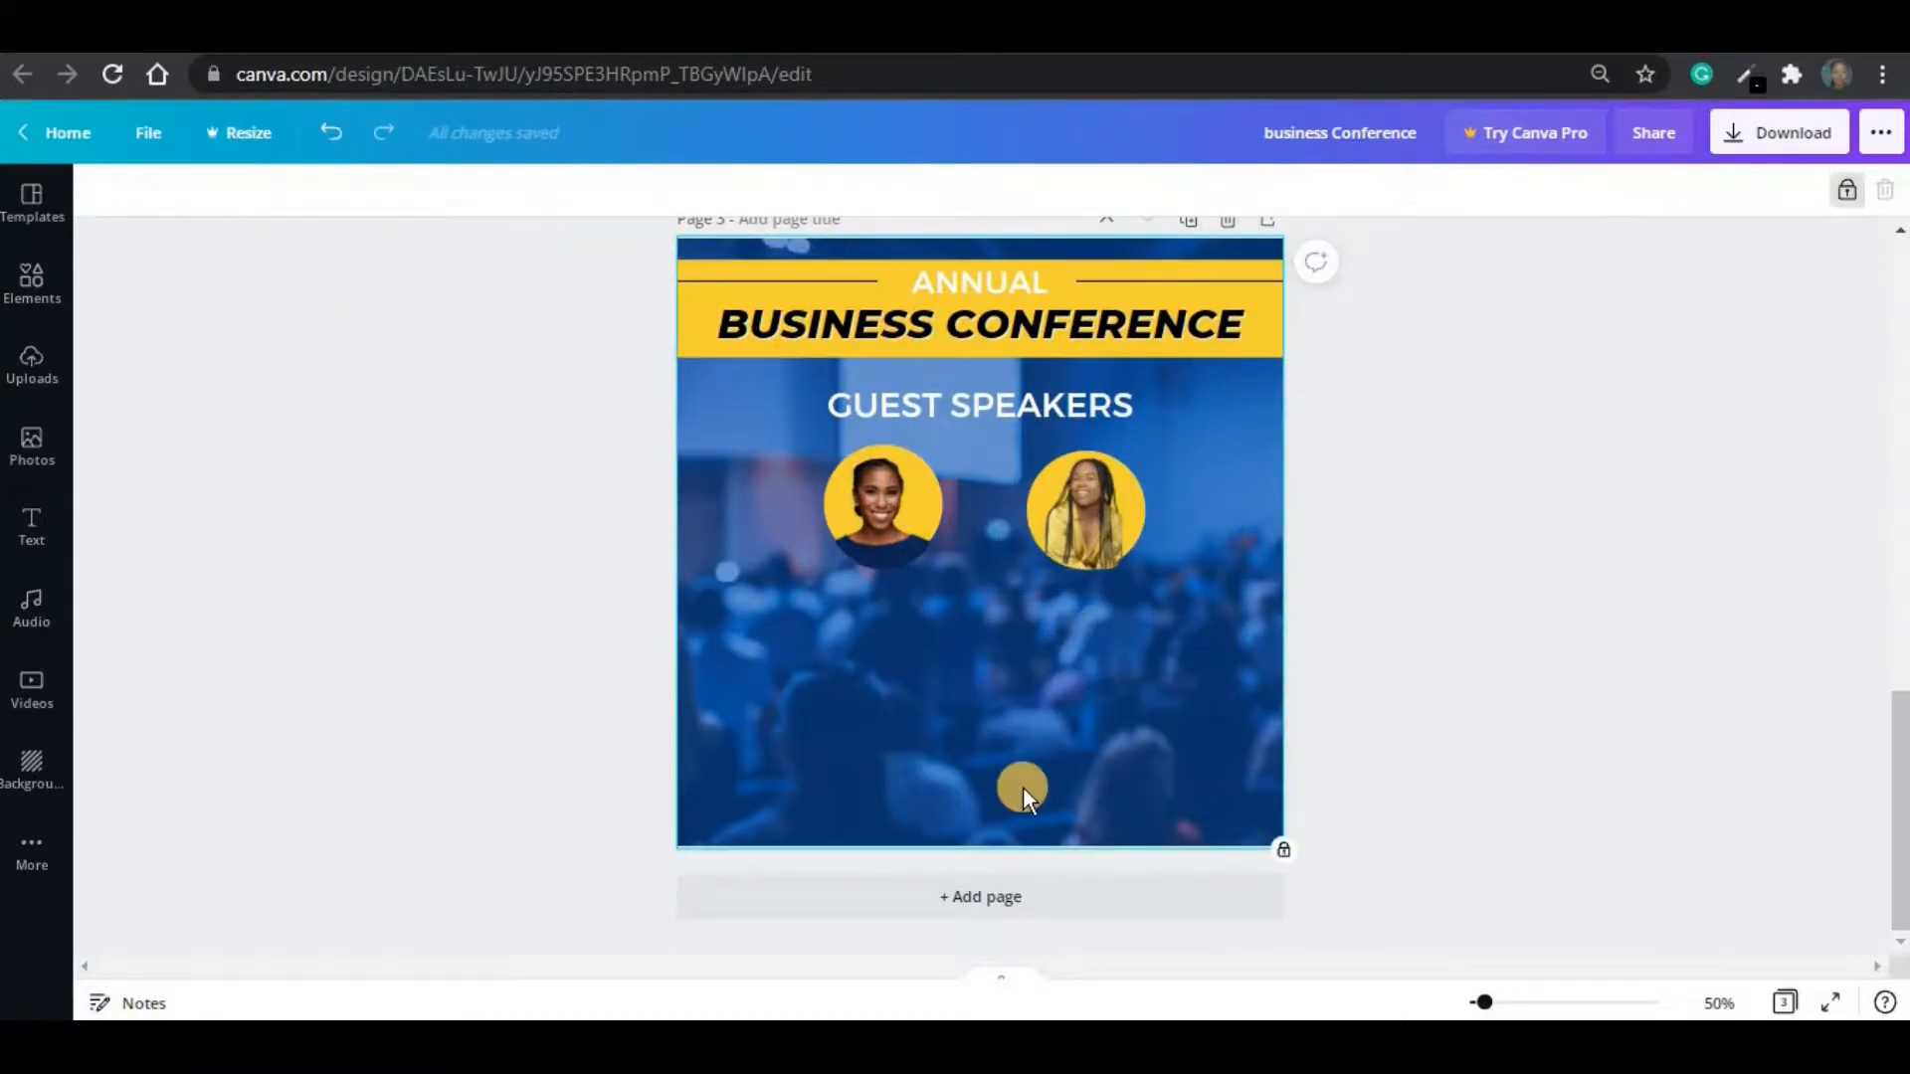
- Add a rectangle, reduce its height from above to clear the portraits, and fill it with black
{"action": "key", "text": "r"}
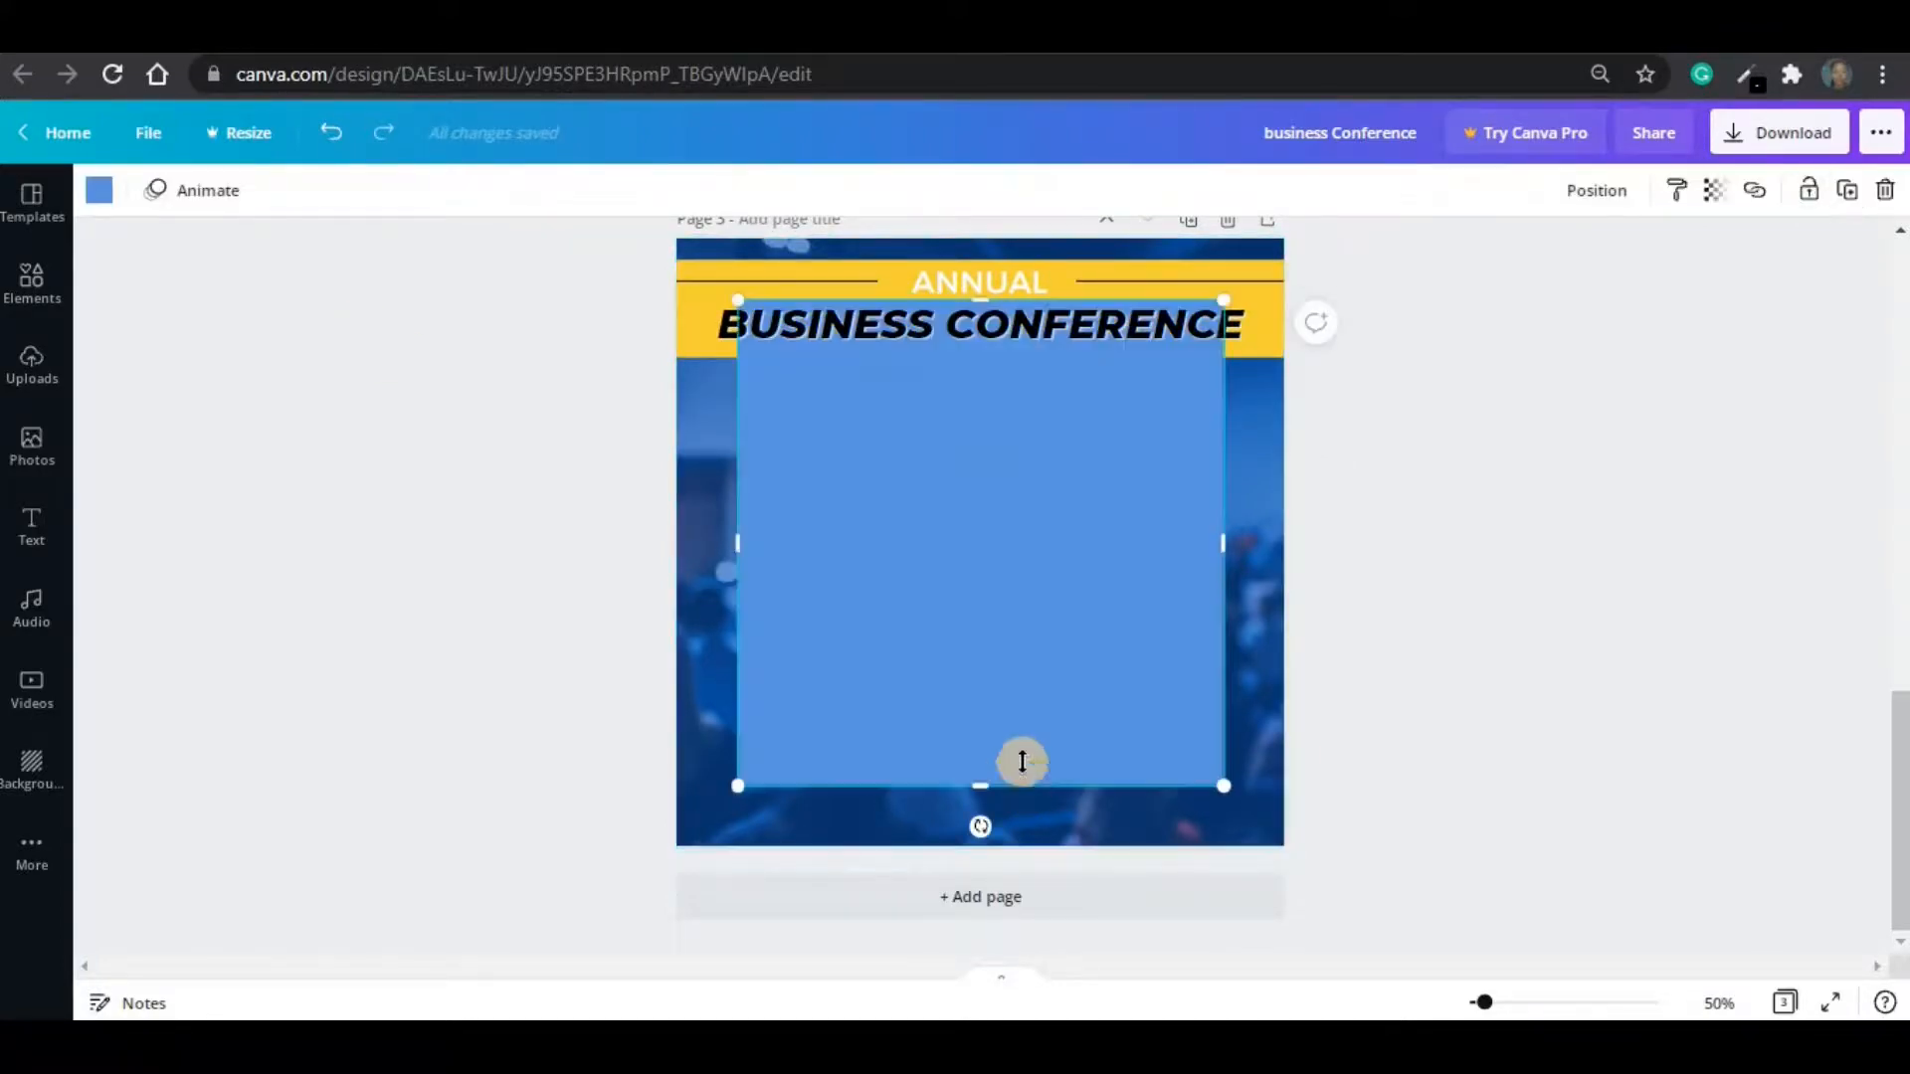
{"action": "left_click_drag", "start_coordinate": [1029, 310], "coordinate": [1047, 658]}
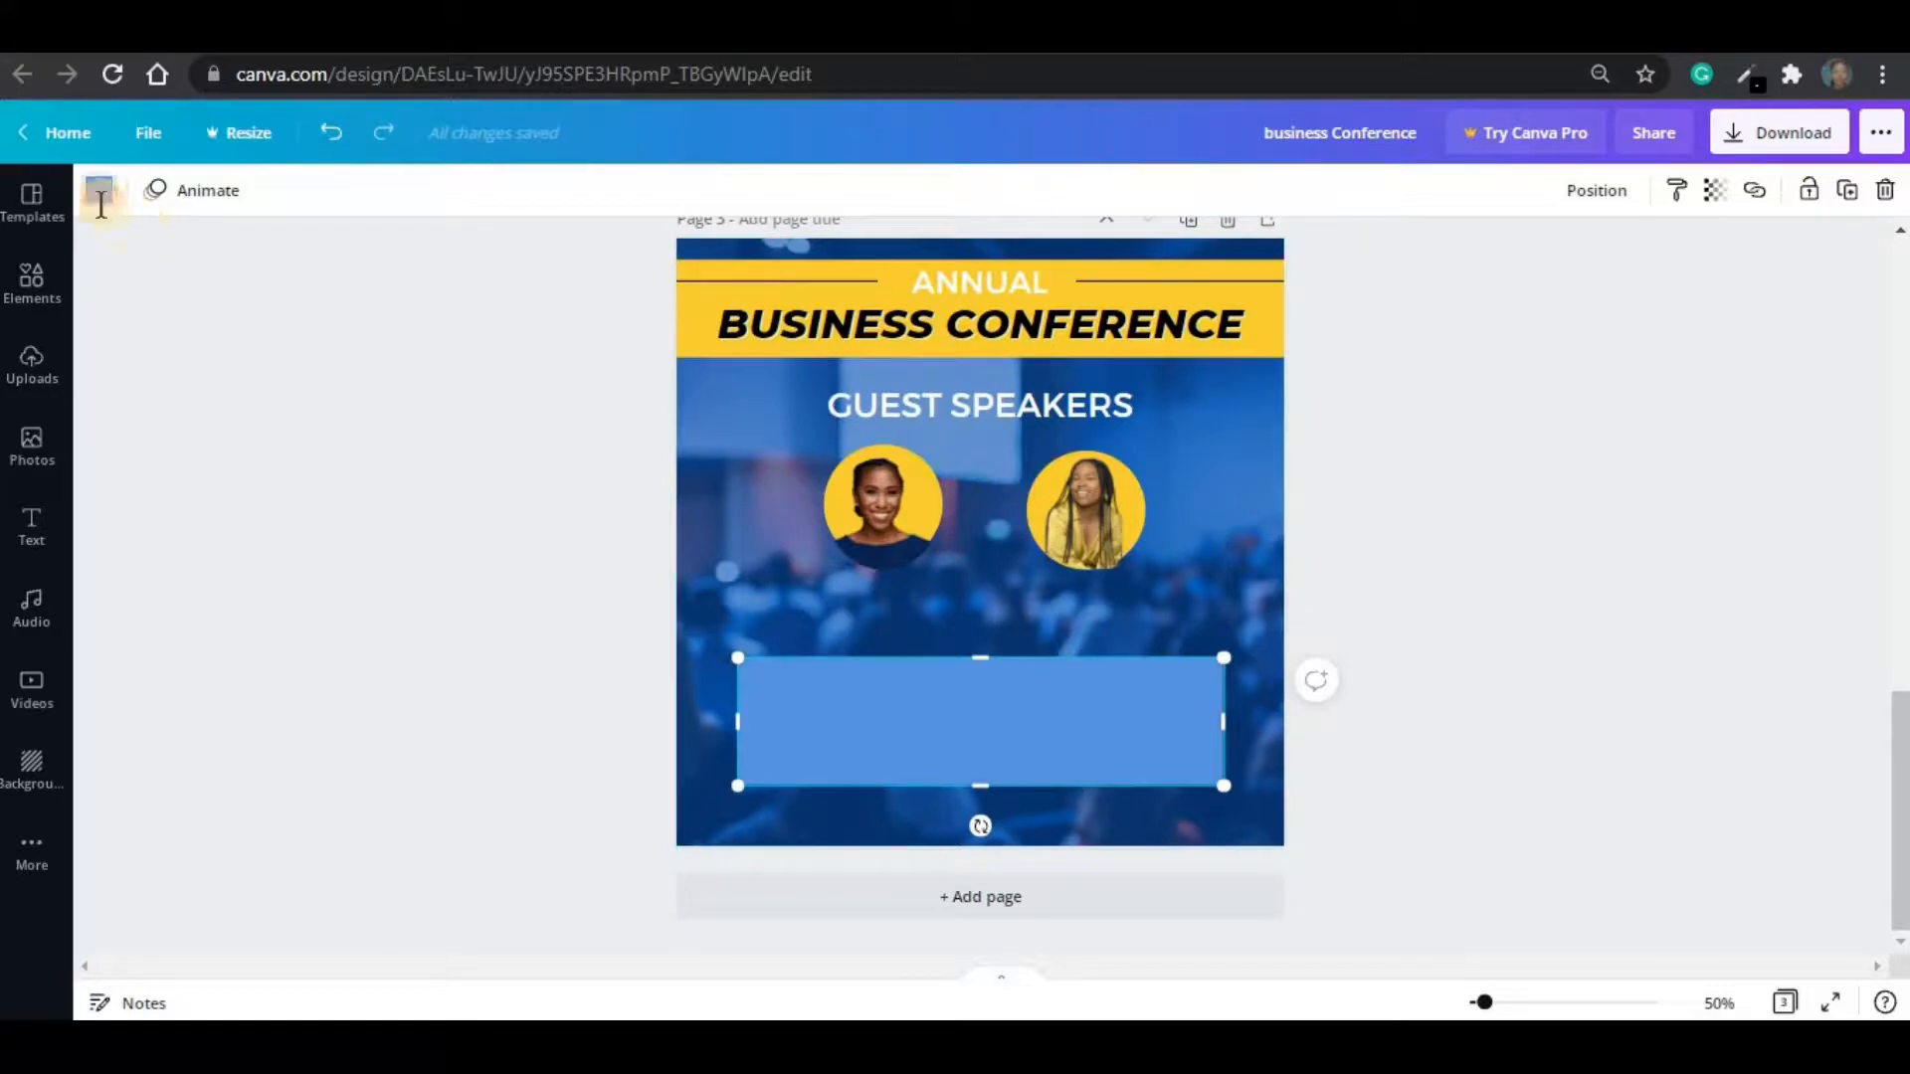
{"action": "left_click", "coordinate": [101, 197]}
{"action": "left_click", "coordinate": [183, 306]}
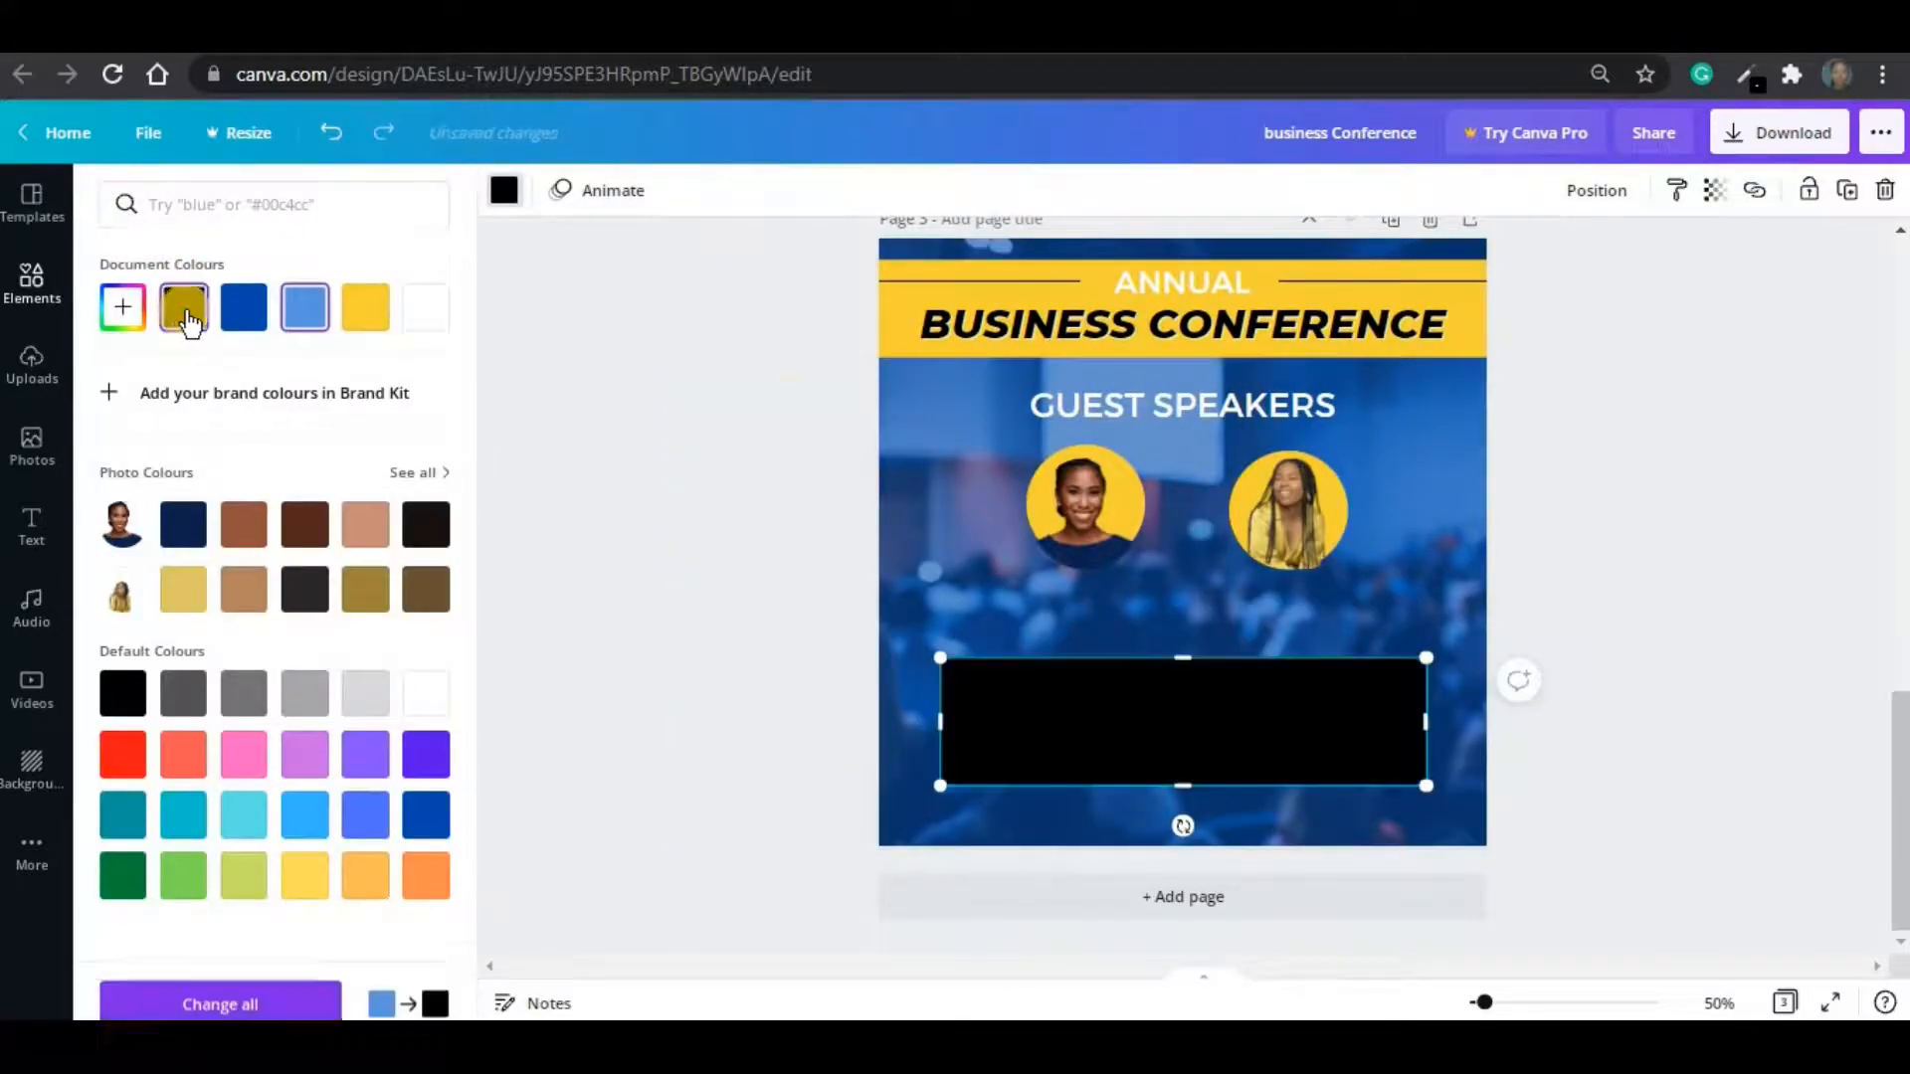
{"action": "left_click", "coordinate": [1081, 672]}
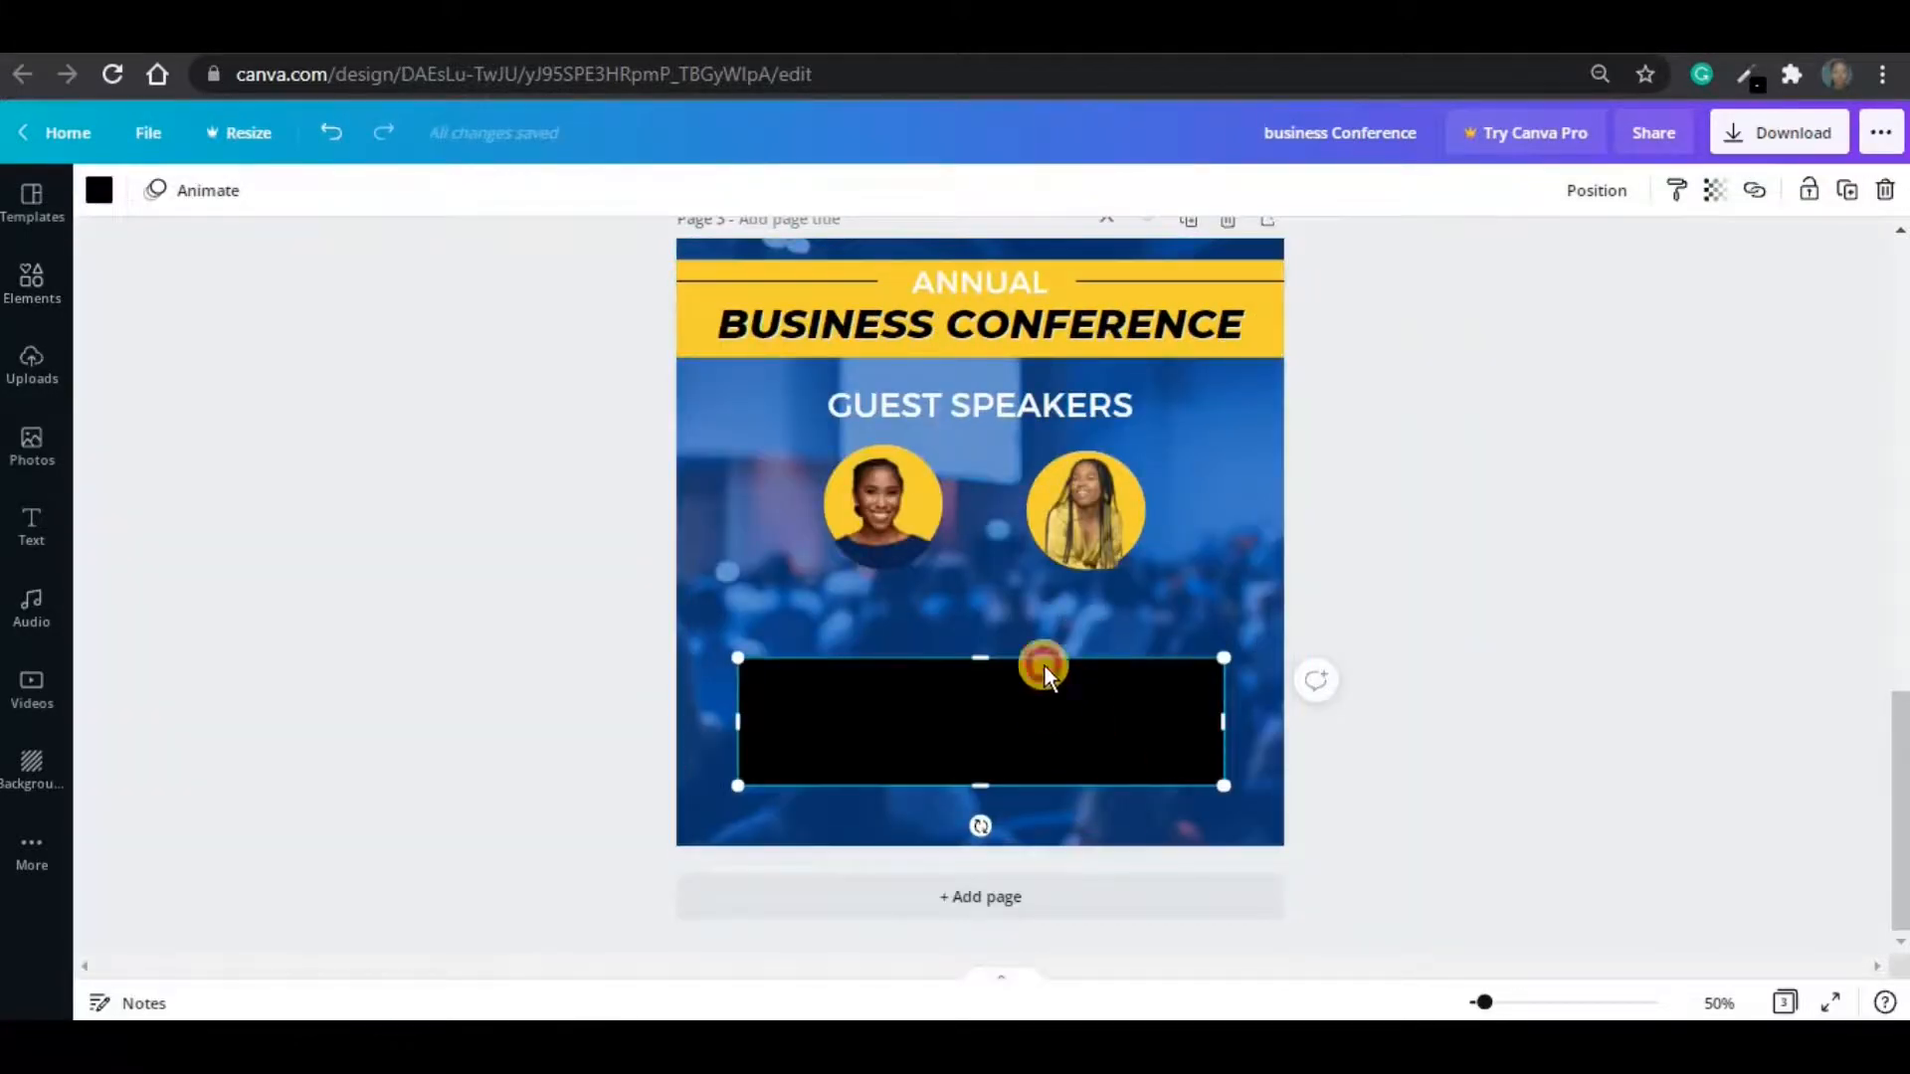
- Reduce the black rectangle to a slim bar just below the speaker portraits and centre it on the page
{"action": "left_click_drag", "start_coordinate": [1044, 666], "coordinate": [1045, 628]}
{"action": "left_click_drag", "start_coordinate": [1019, 714], "coordinate": [1034, 671]}
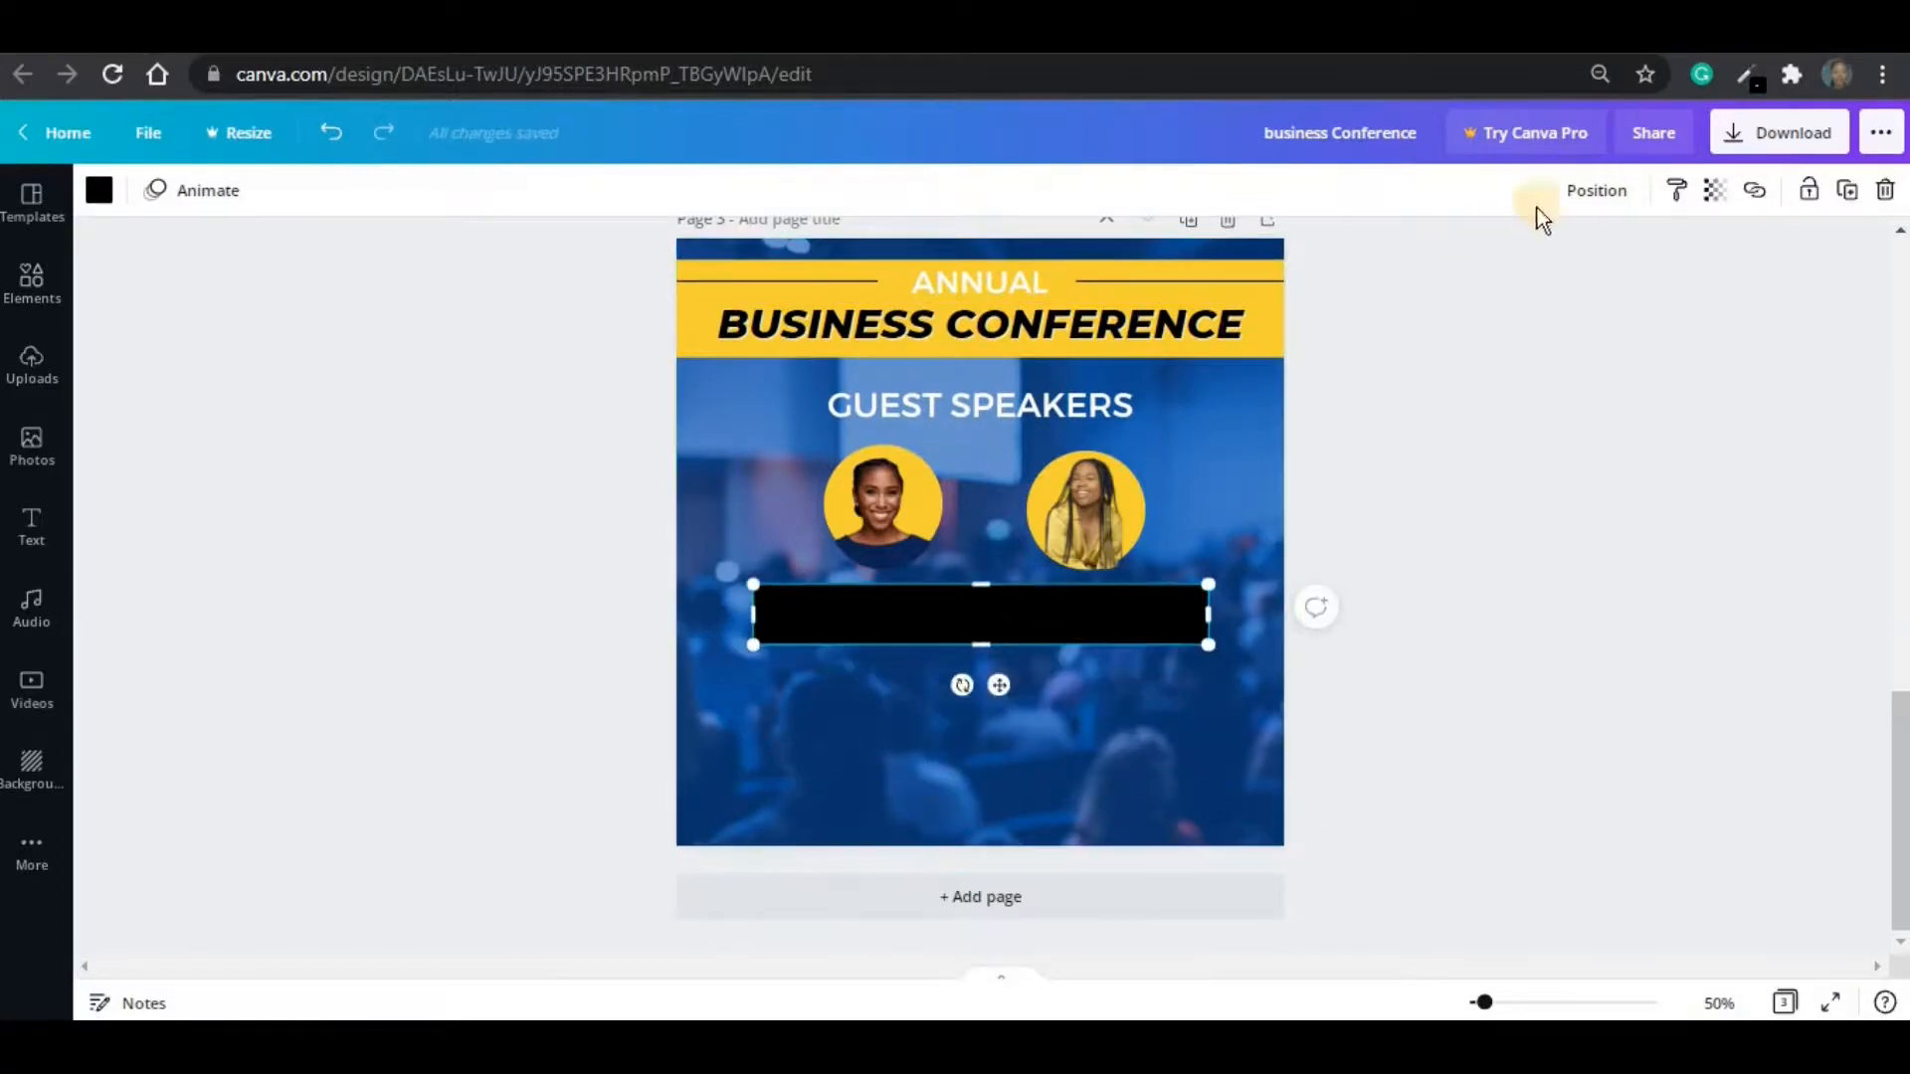
{"action": "left_click", "coordinate": [1595, 190]}
{"action": "left_click", "coordinate": [946, 674]}
{"action": "key", "text": "Escape"}
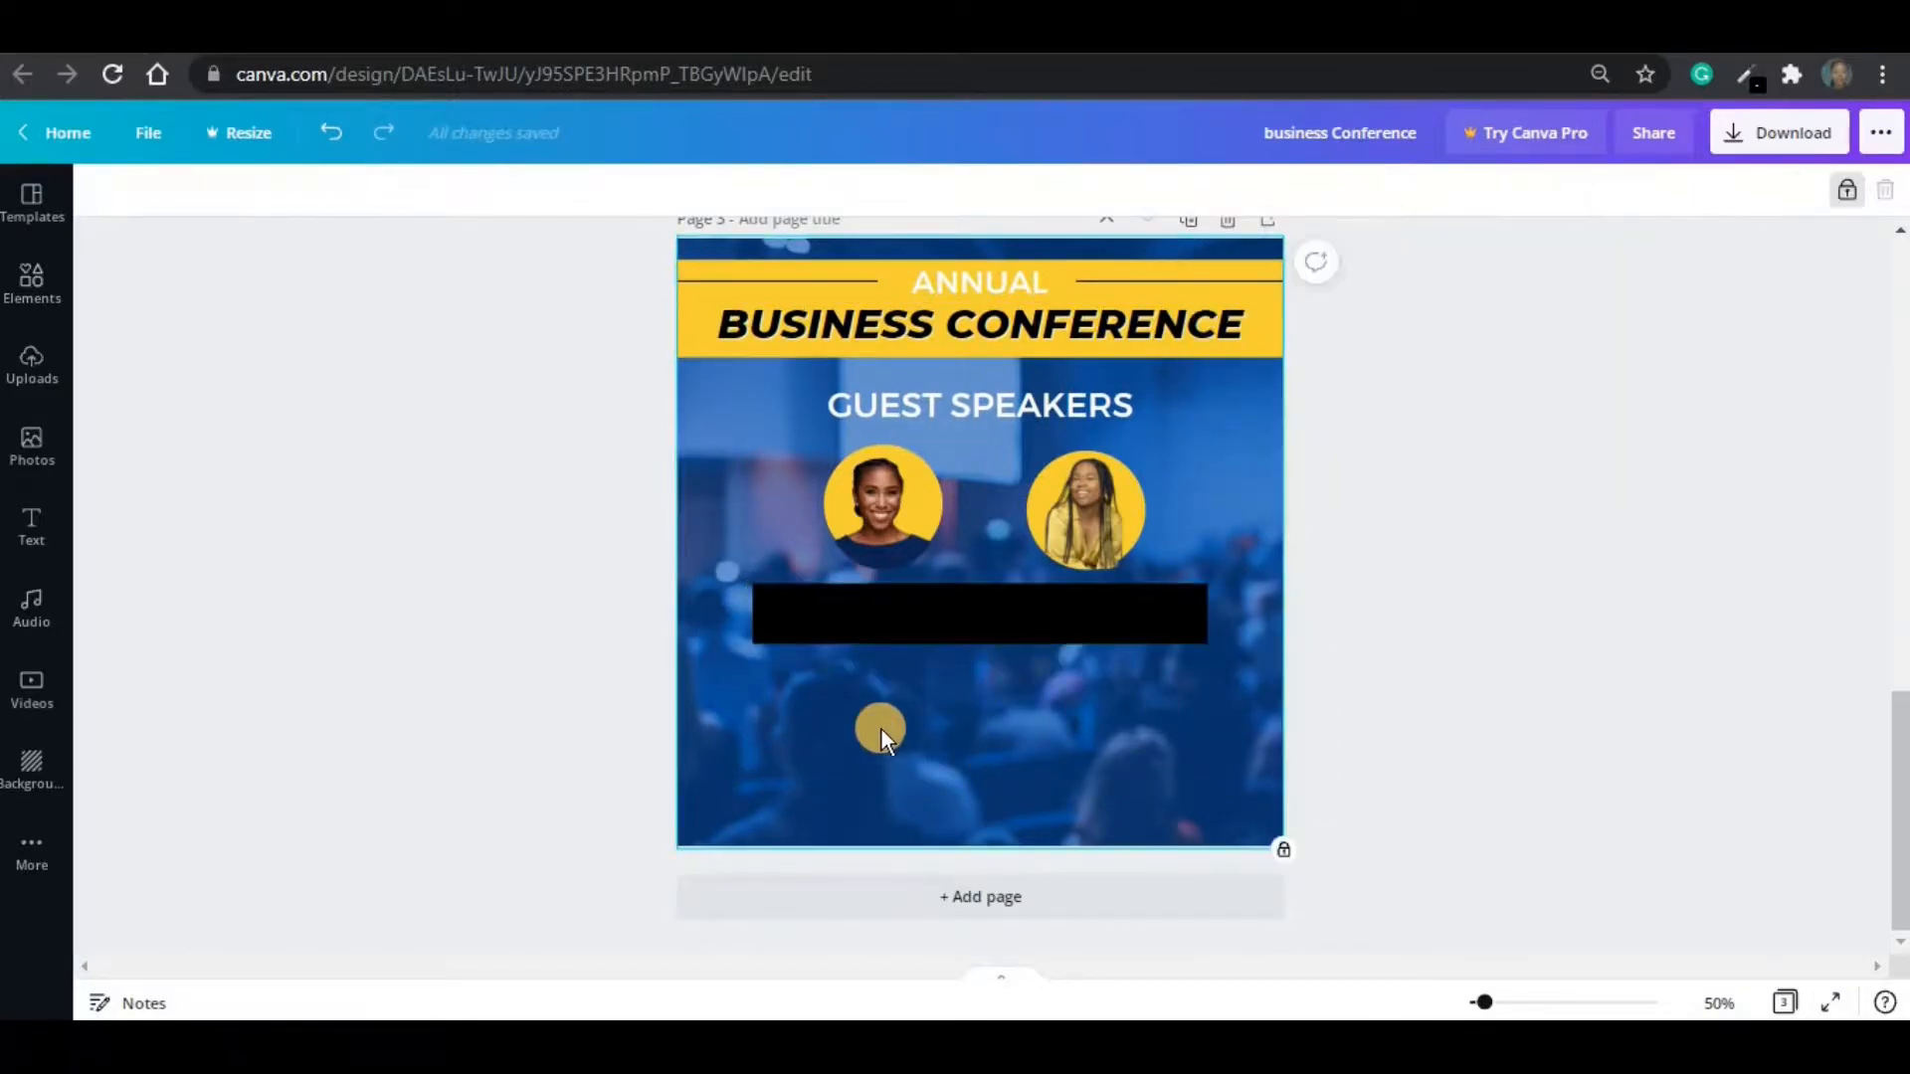
- Add a text line with both guest speakers' names joined by "&", colour it white and place it over the black bar
{"action": "type", "text": "tAMY BEL"}
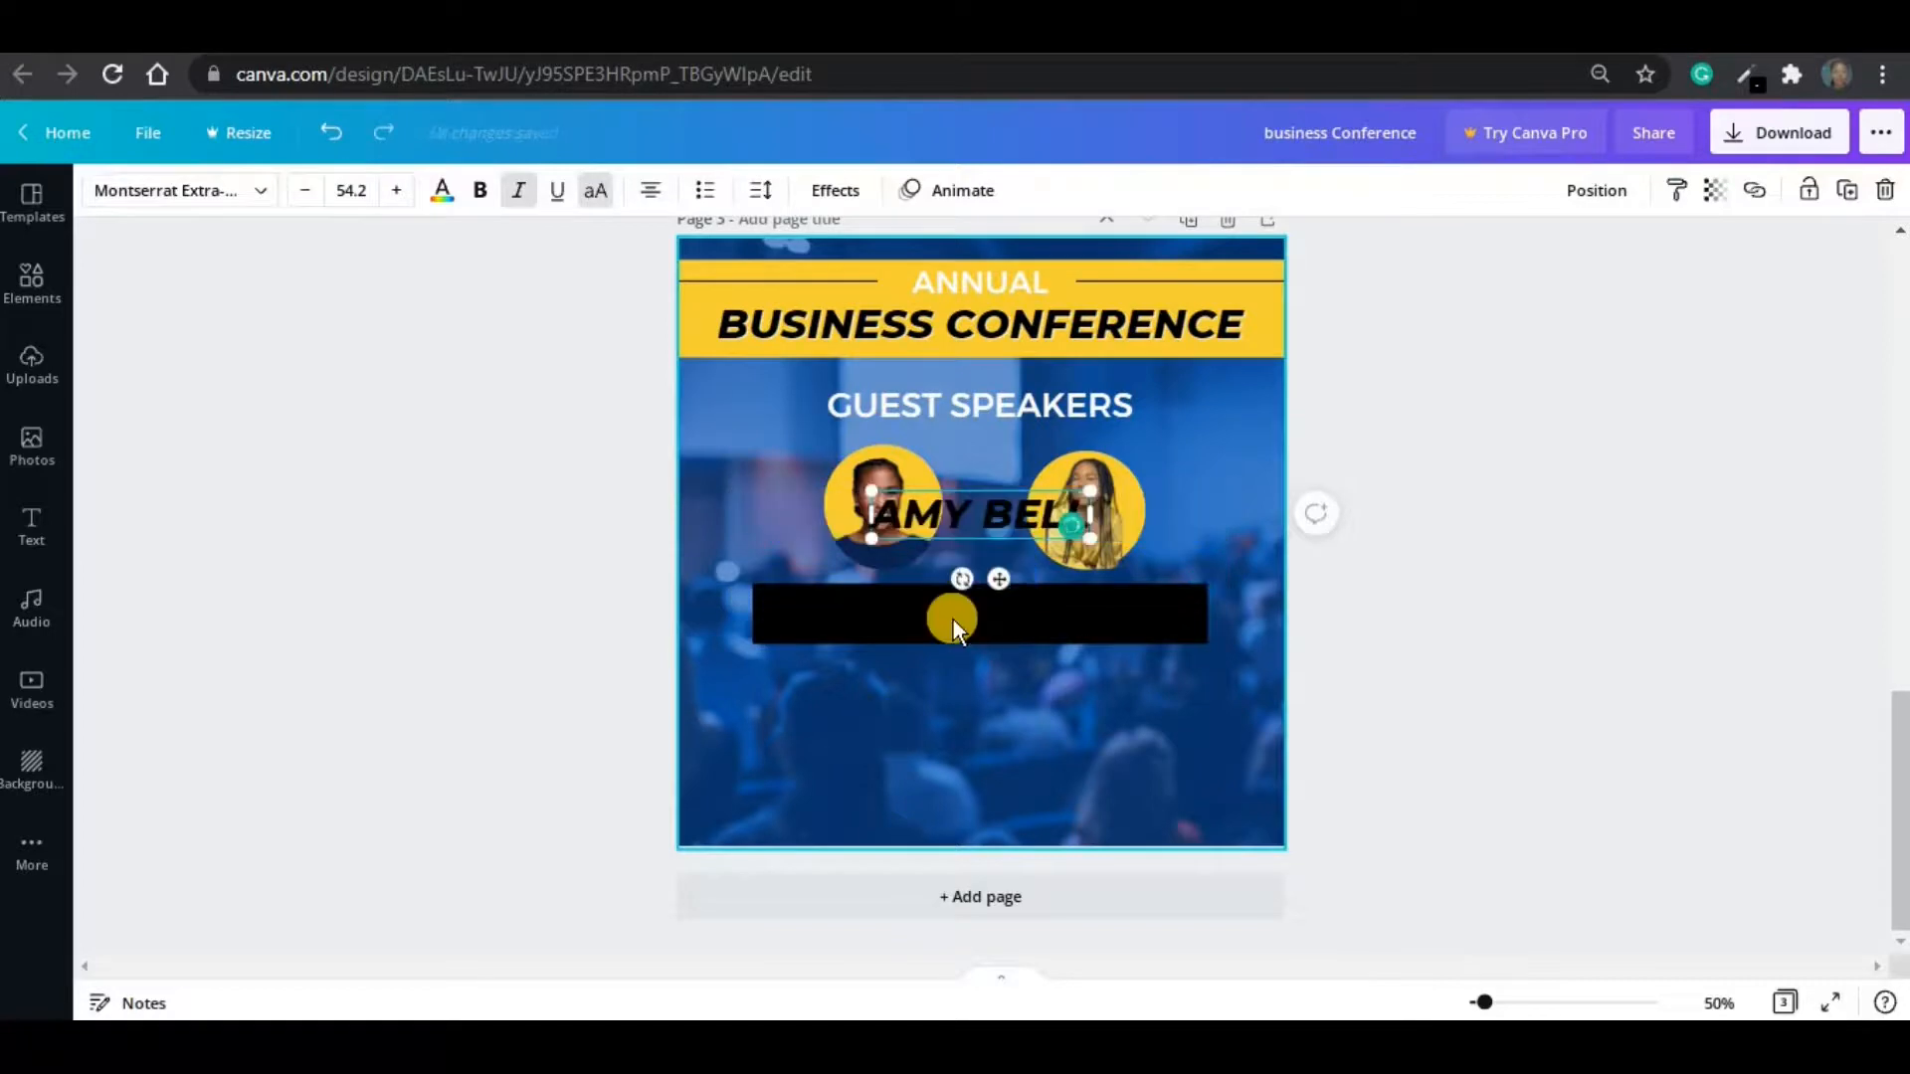
{"action": "type", "text": "L & MIA MANN"}
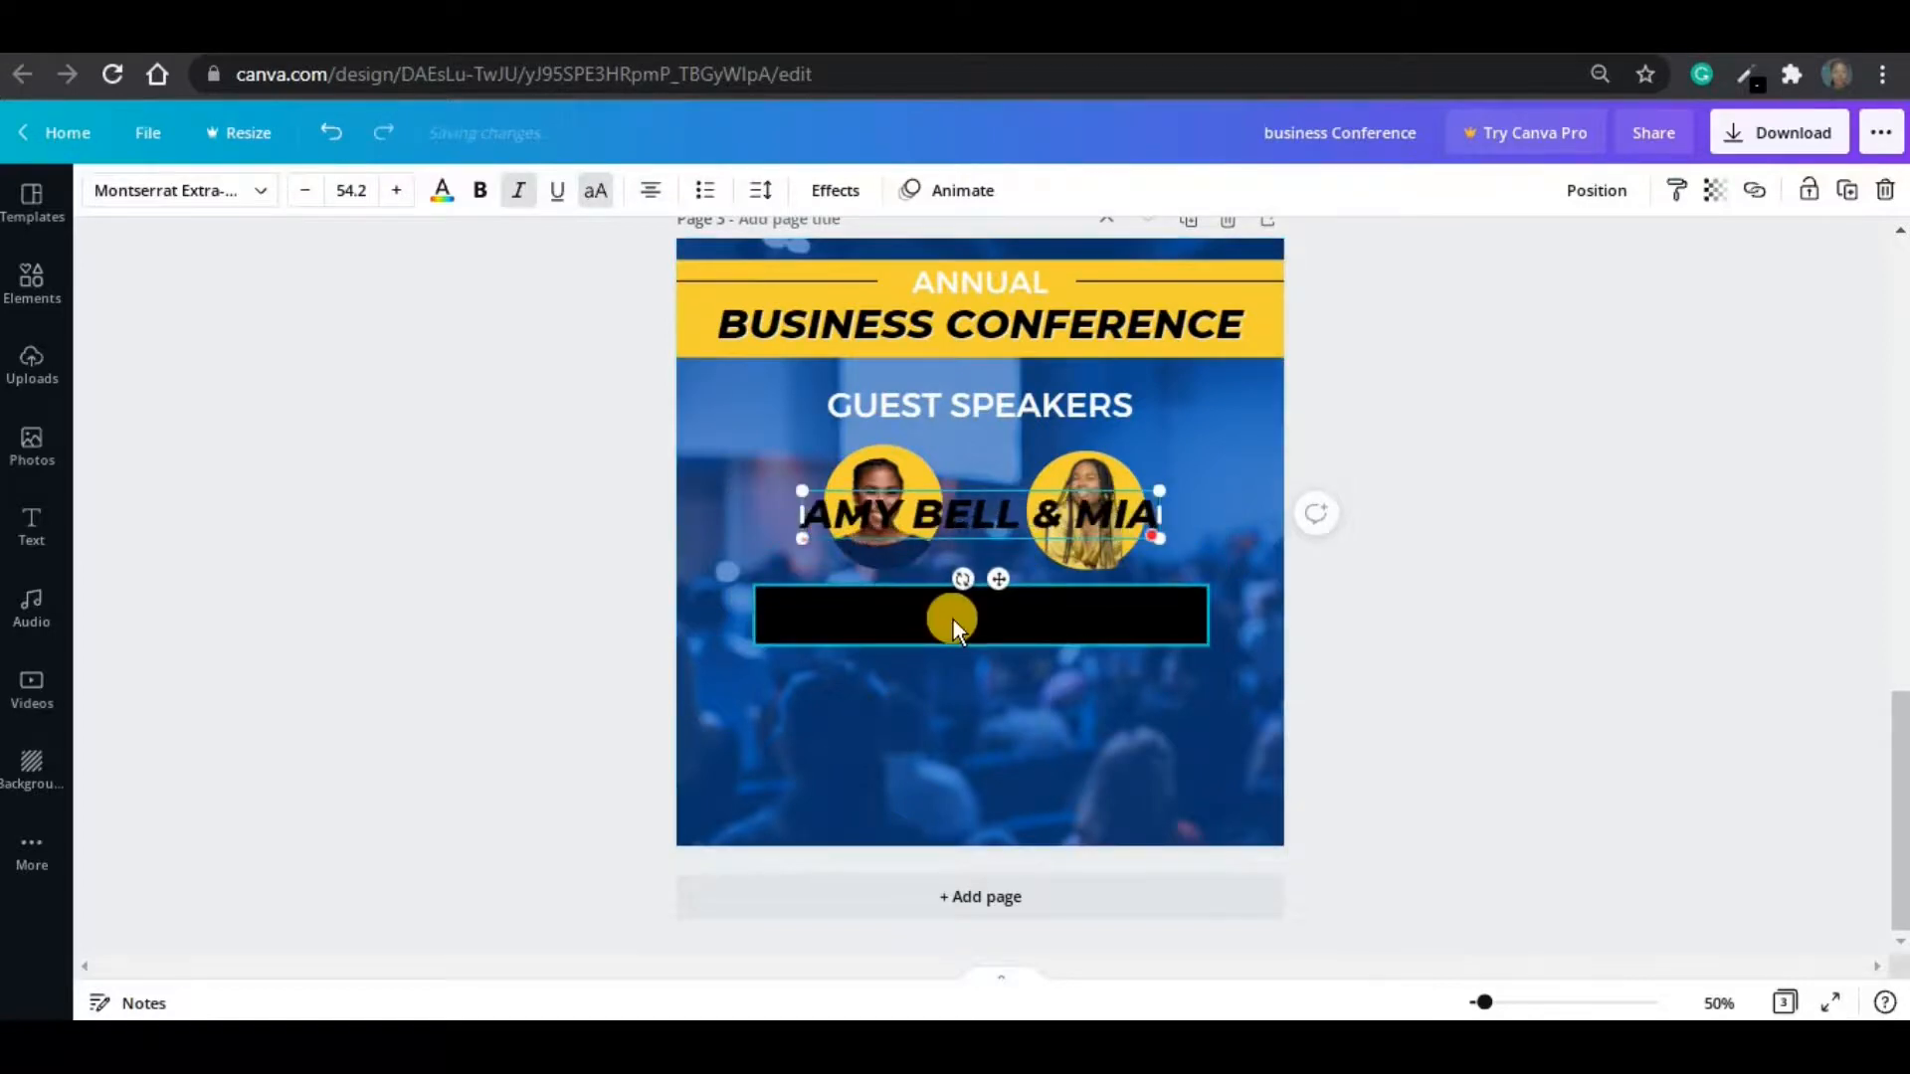
{"action": "left_click", "coordinate": [441, 190]}
{"action": "left_click", "coordinate": [426, 307]}
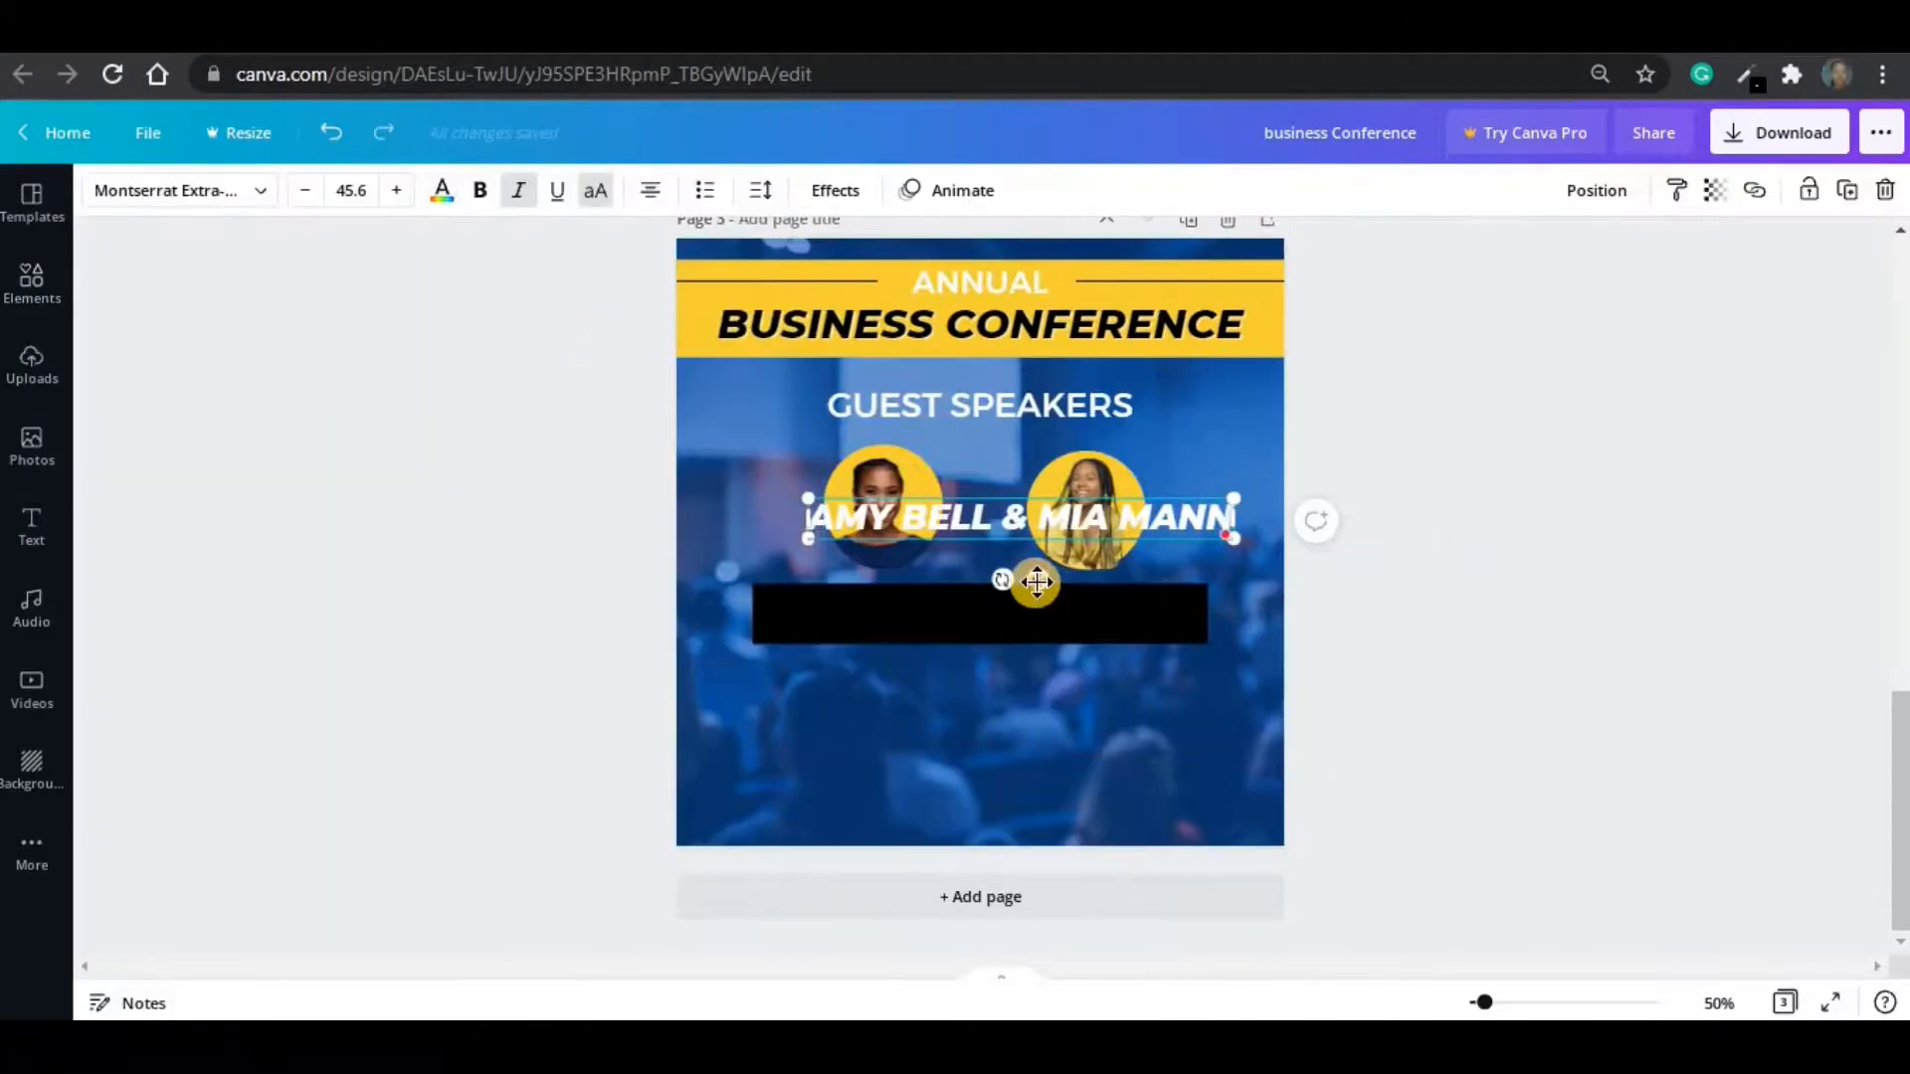
{"action": "left_click_drag", "start_coordinate": [1029, 577], "coordinate": [1001, 673]}
- Set the speaker names' font size to 43.8 and their font to Montserrat Classic
{"action": "left_click", "coordinate": [351, 192]}
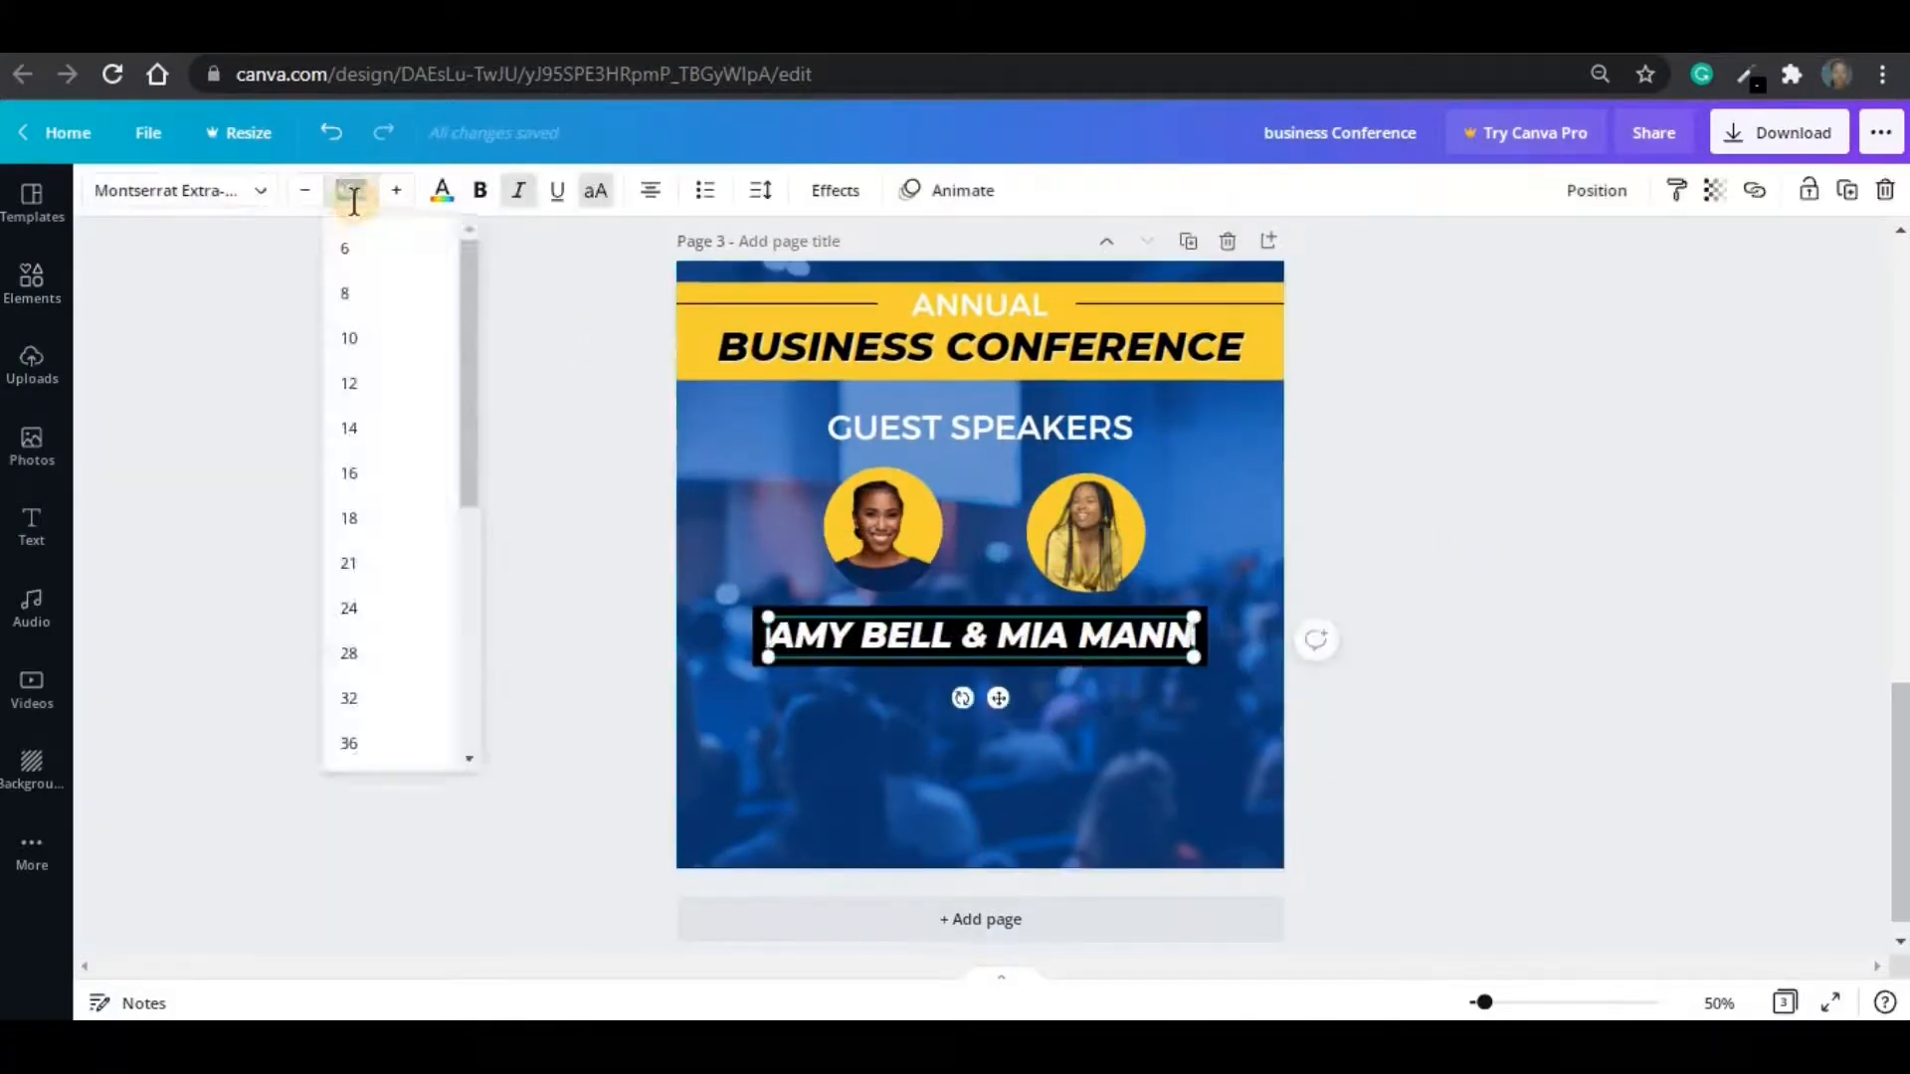
{"action": "key", "text": "Return"}
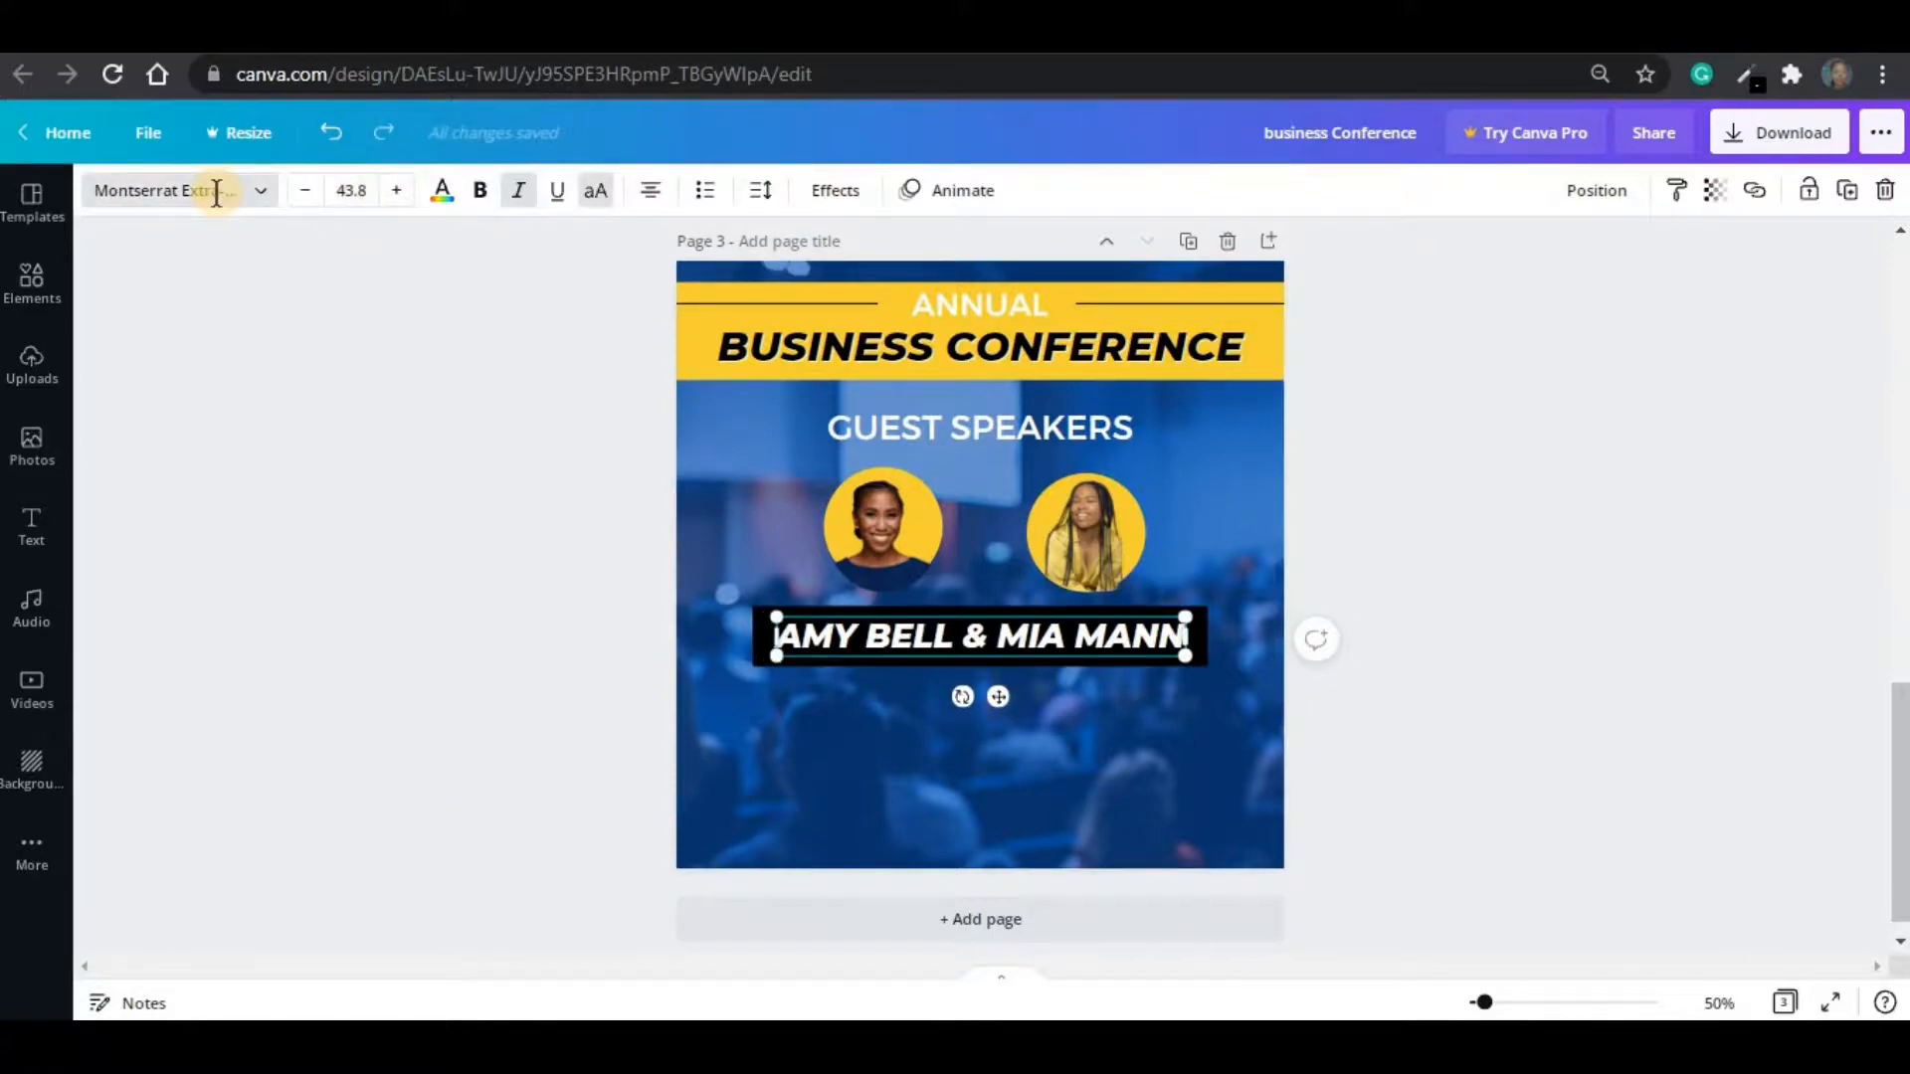
{"action": "left_click", "coordinate": [216, 192]}
{"action": "type", "text": "mont"}
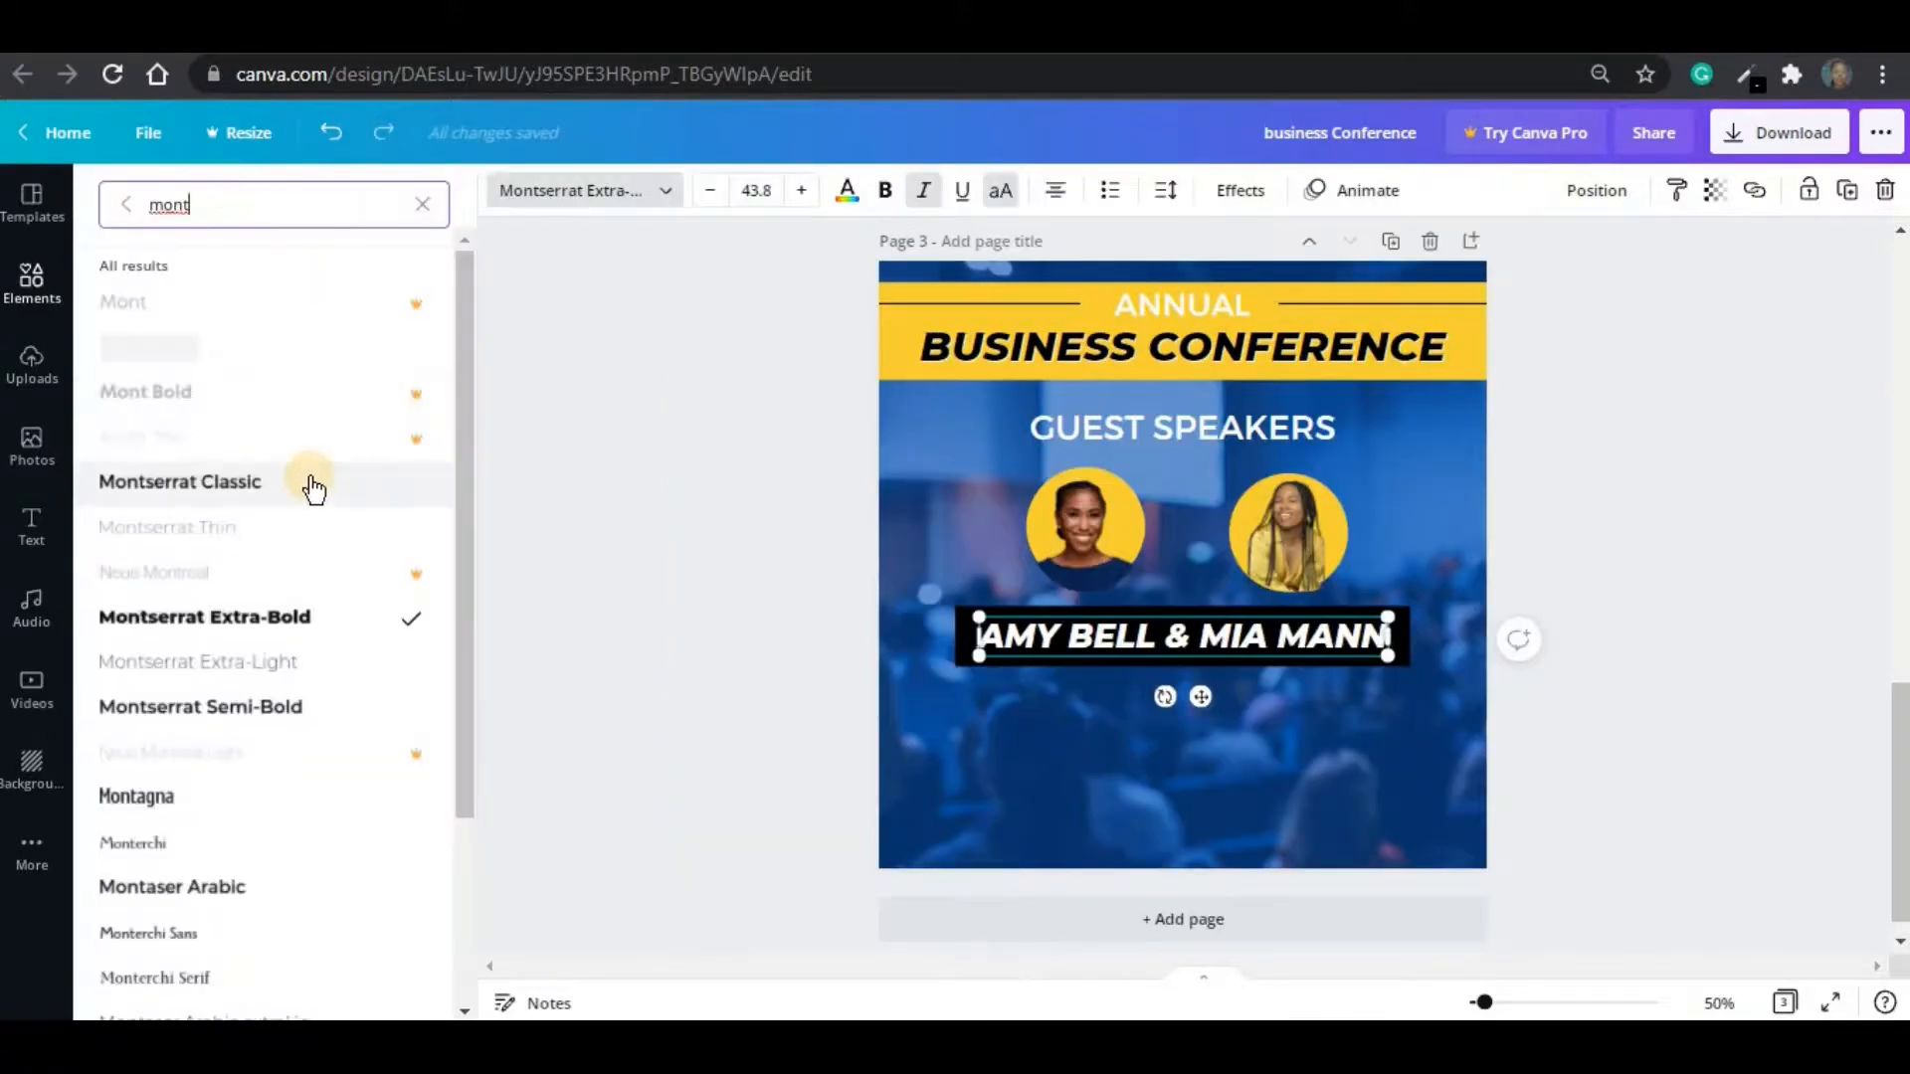
{"action": "left_click", "coordinate": [311, 483]}
{"action": "left_click", "coordinate": [613, 420]}
{"action": "left_click", "coordinate": [1424, 499]}
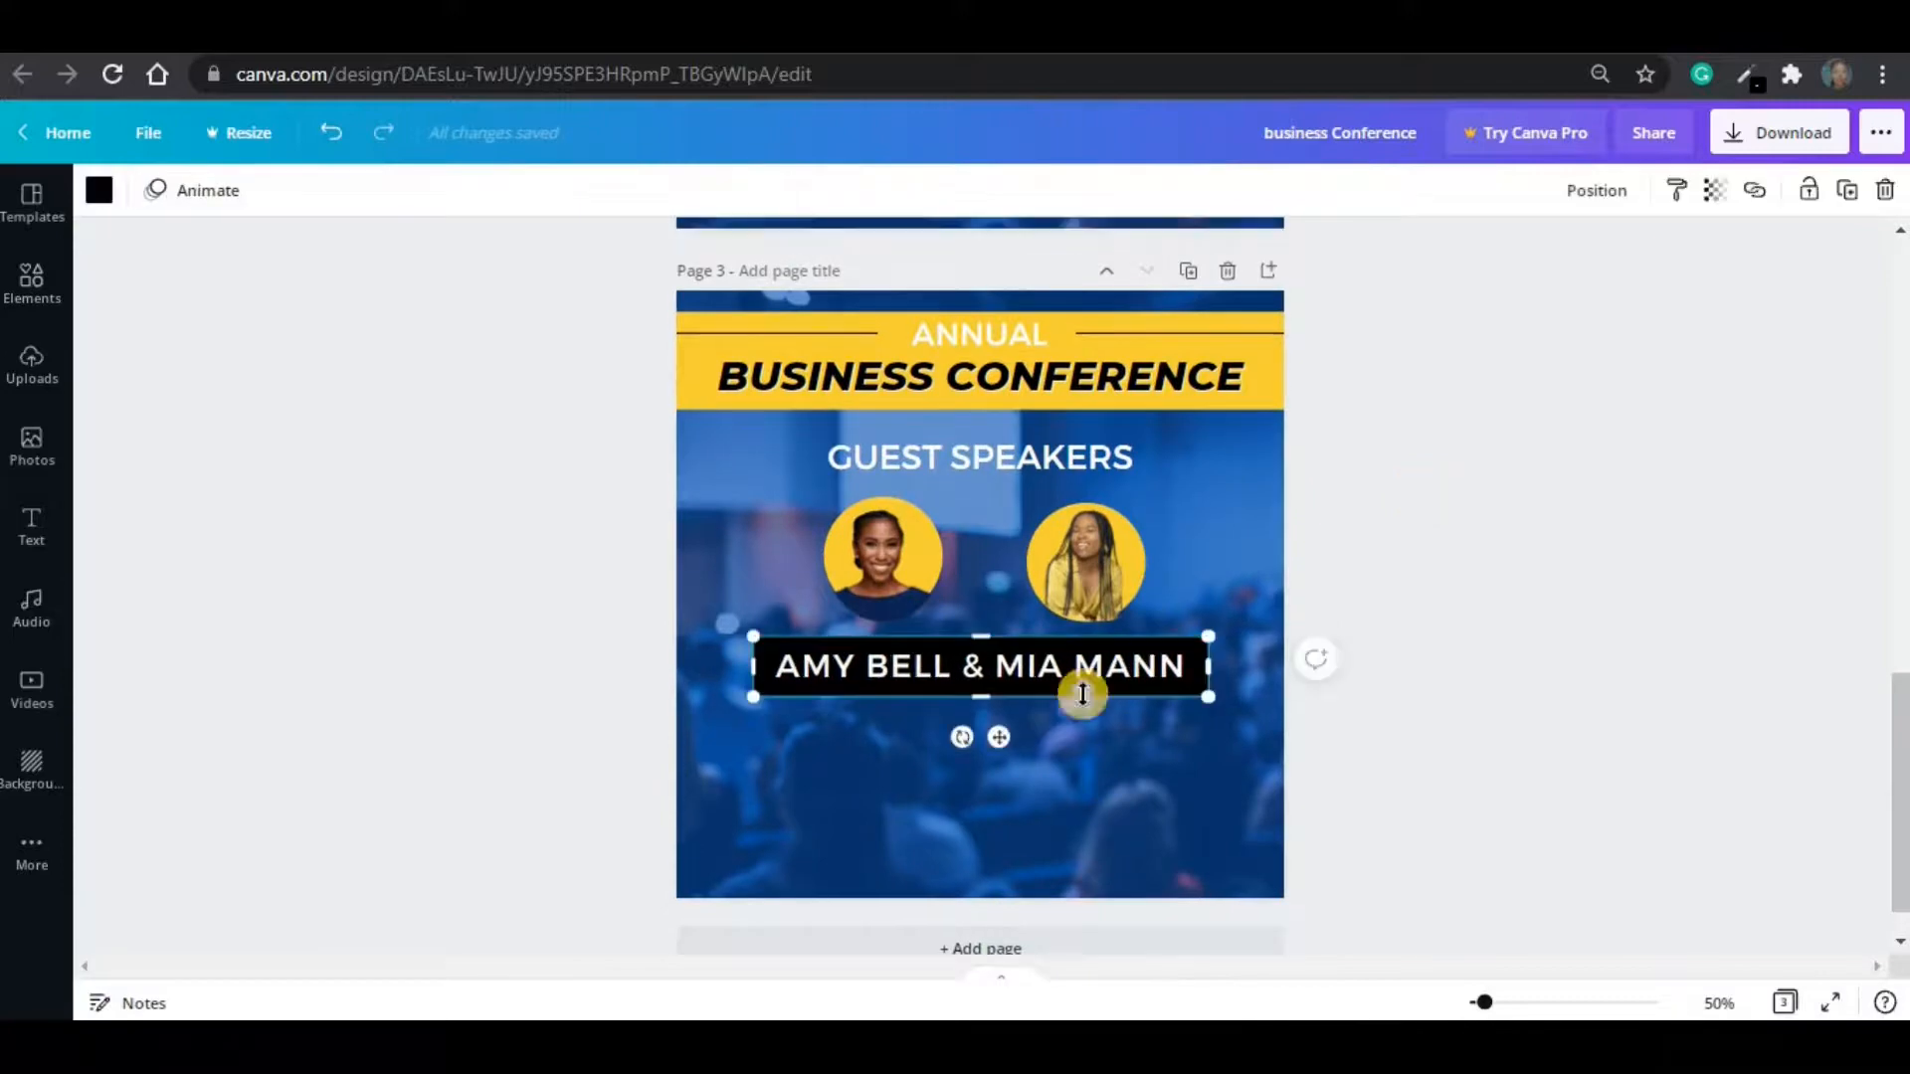
{"action": "left_click", "coordinate": [1113, 771]}
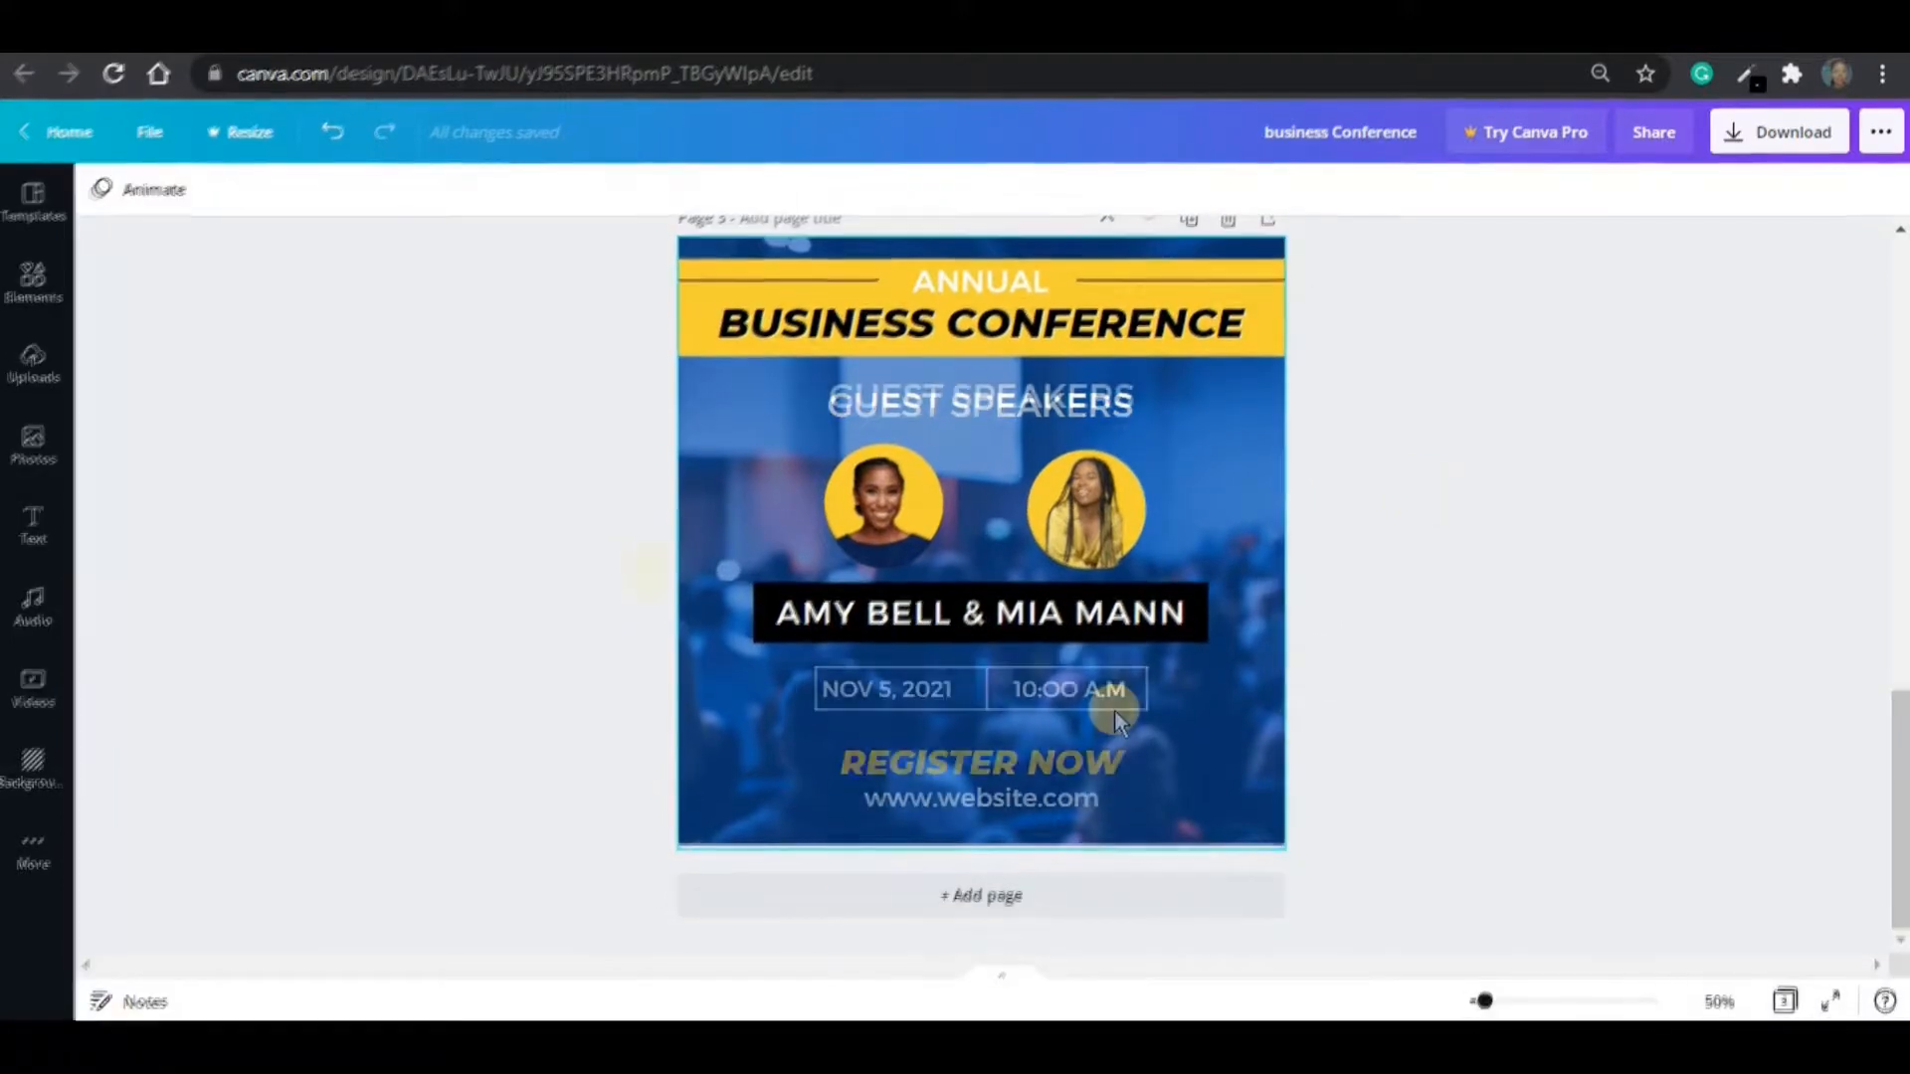
- Search the elements for "live", add the round red broadcast icon and place it just left of "REGISTER NOW"
{"action": "left_click", "coordinate": [42, 278]}
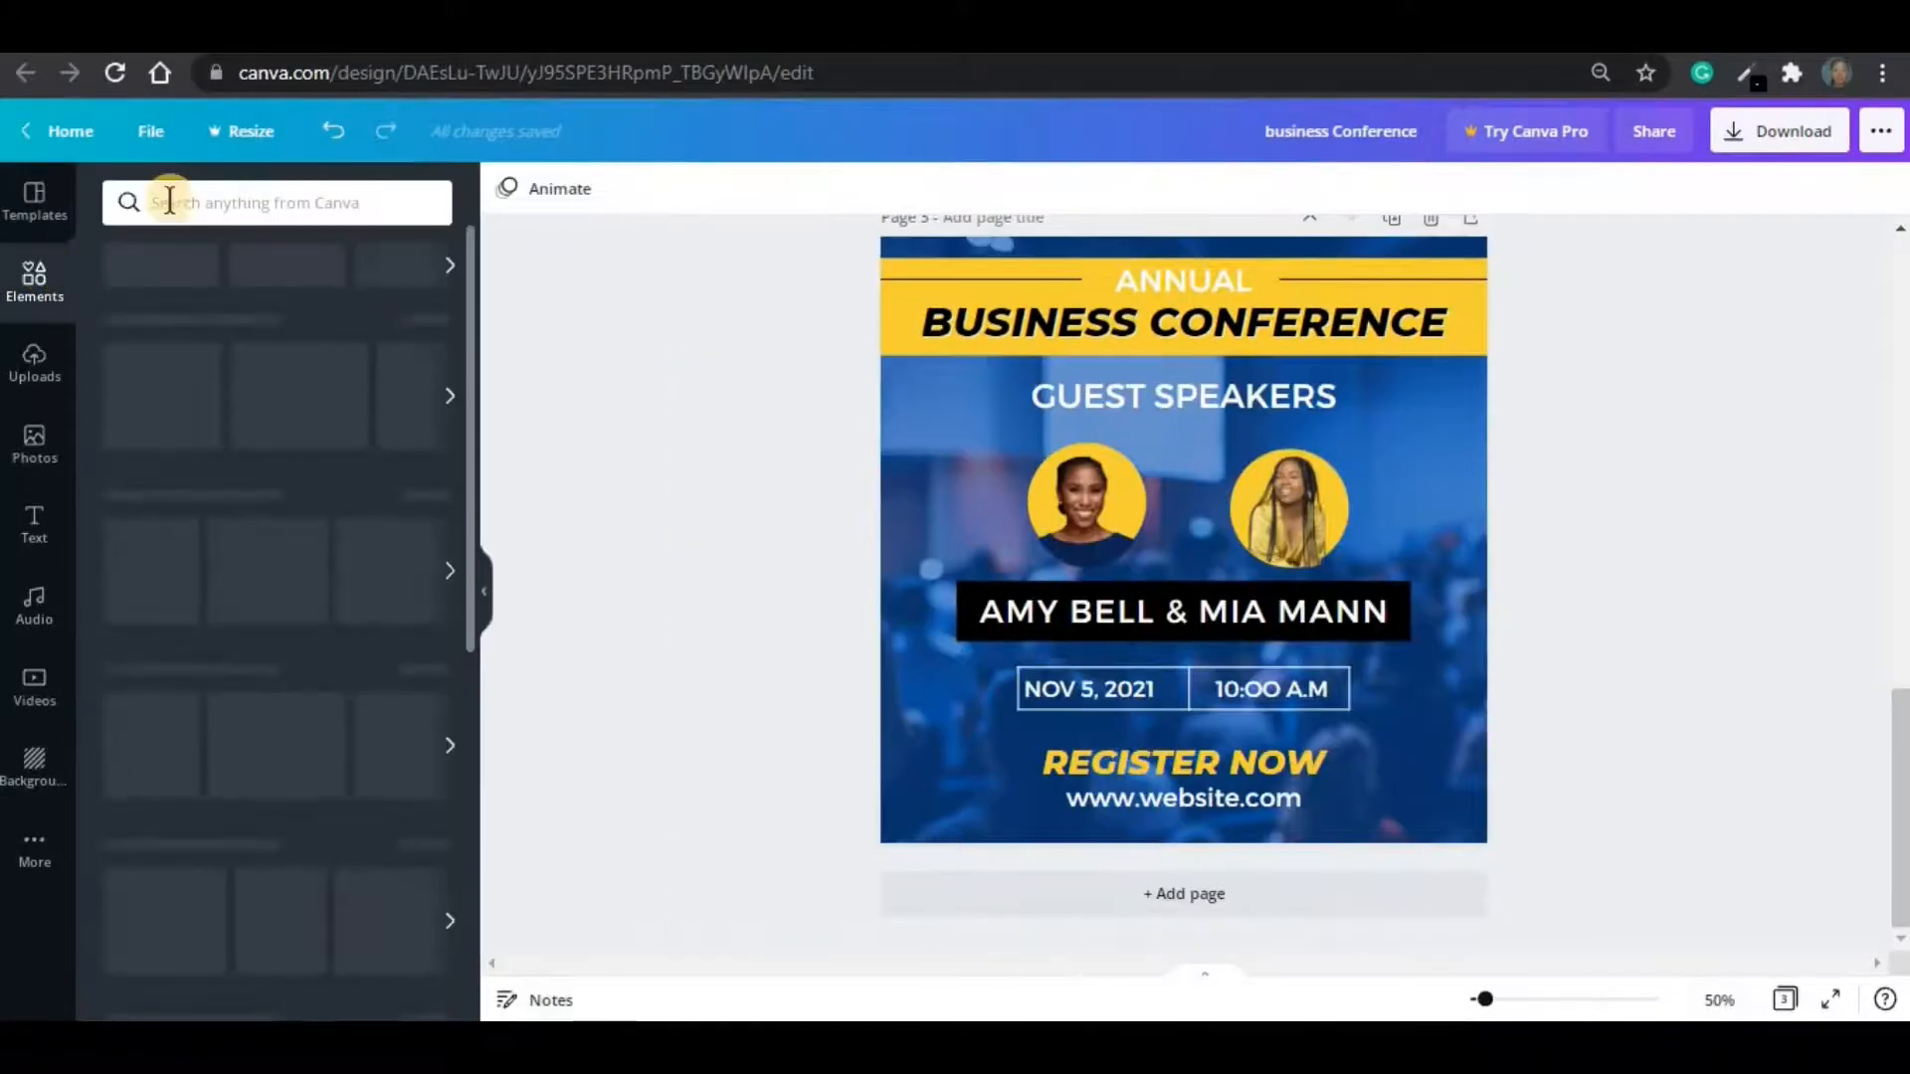
{"action": "left_click", "coordinate": [177, 200]}
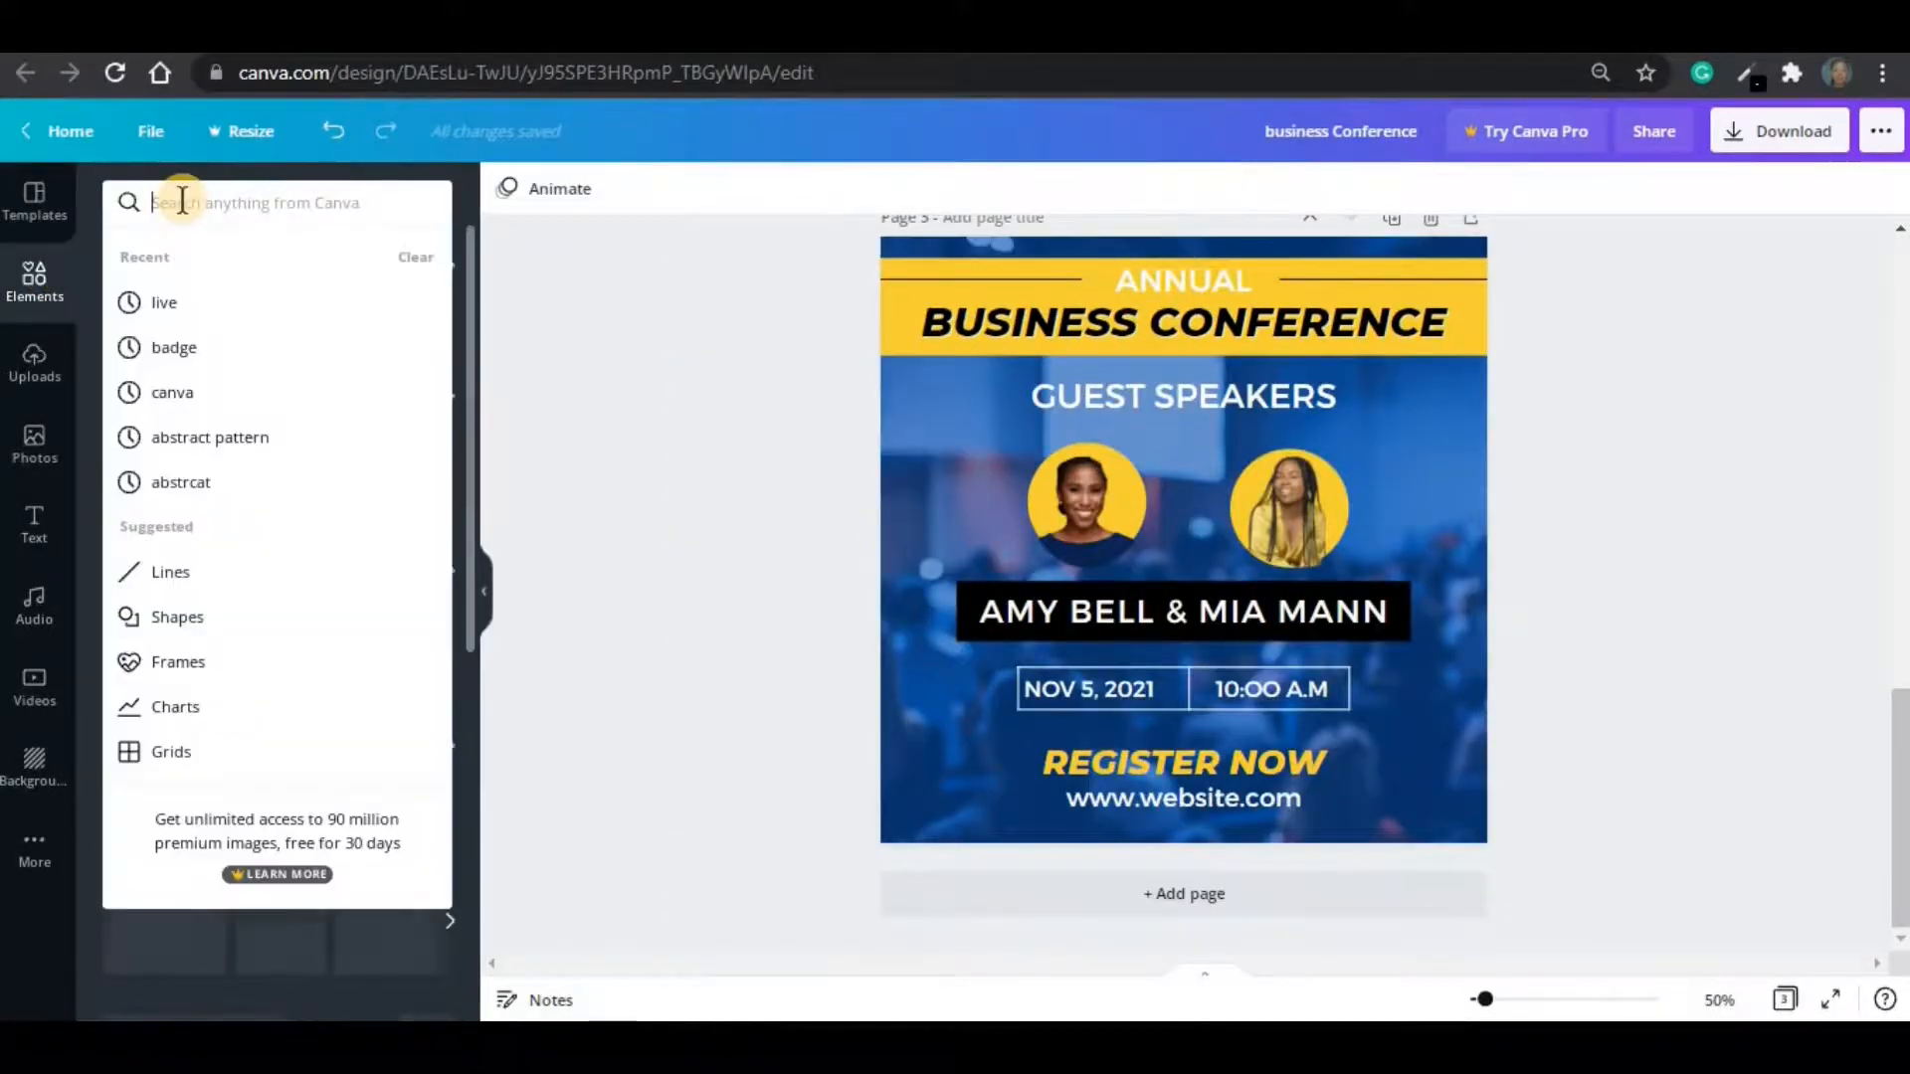
{"action": "type", "text": "live"}
{"action": "key", "text": "Return"}
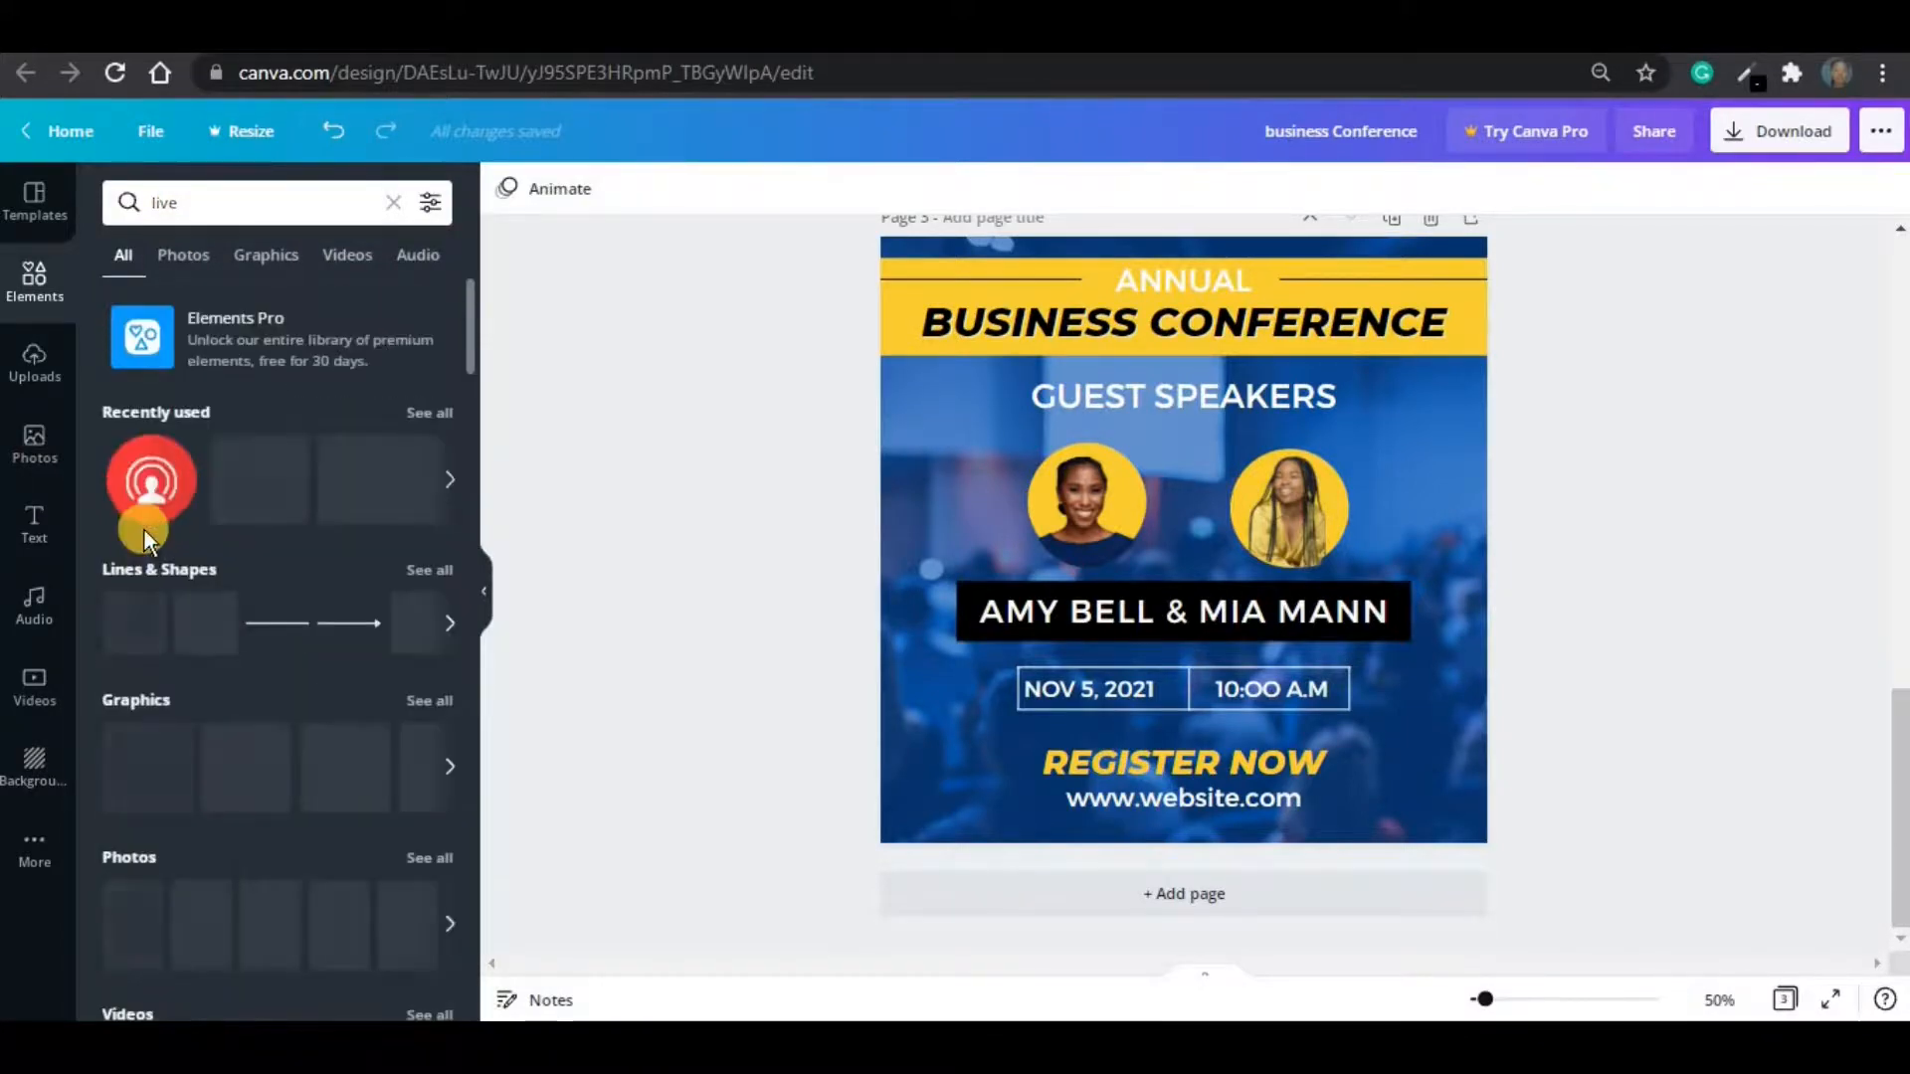
{"action": "left_click", "coordinate": [162, 460]}
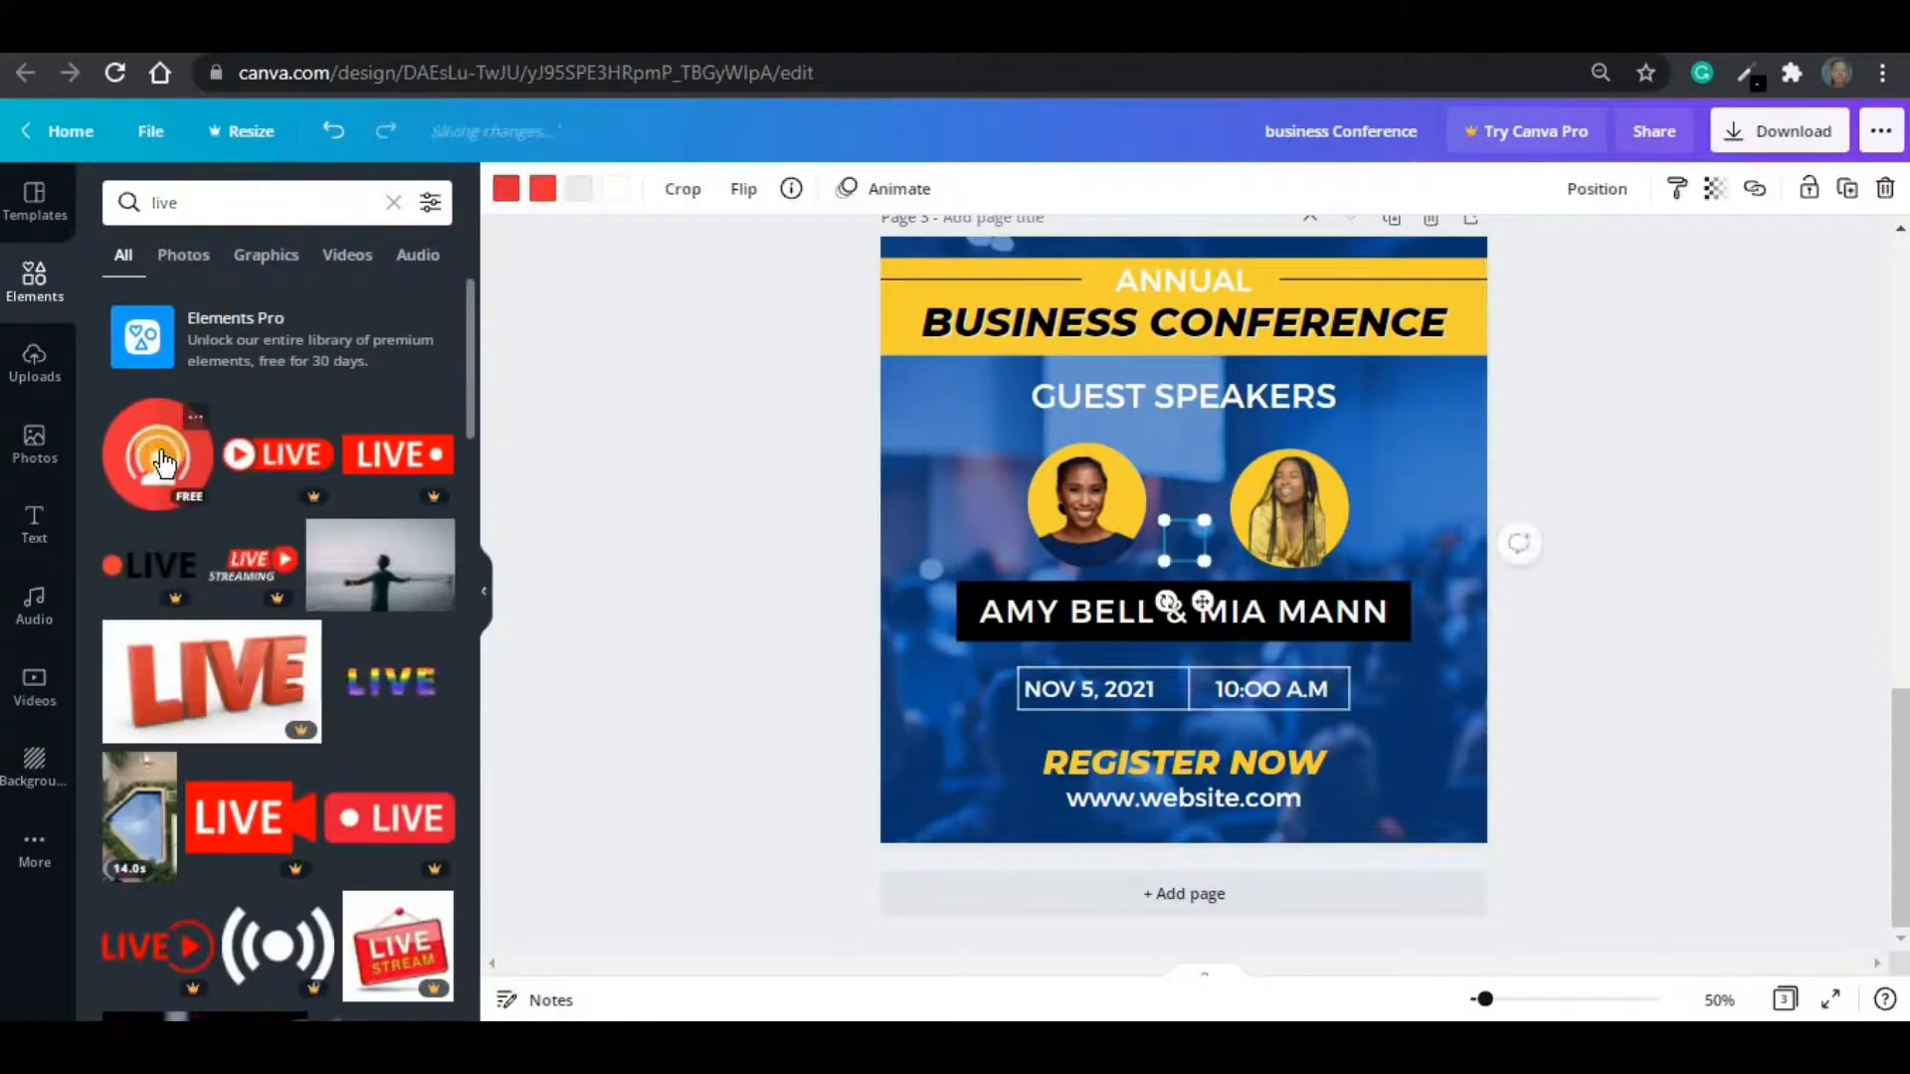
{"action": "left_click", "coordinate": [481, 588]}
{"action": "left_click_drag", "start_coordinate": [1005, 597], "coordinate": [830, 809]}
{"action": "left_click", "coordinate": [811, 762]}
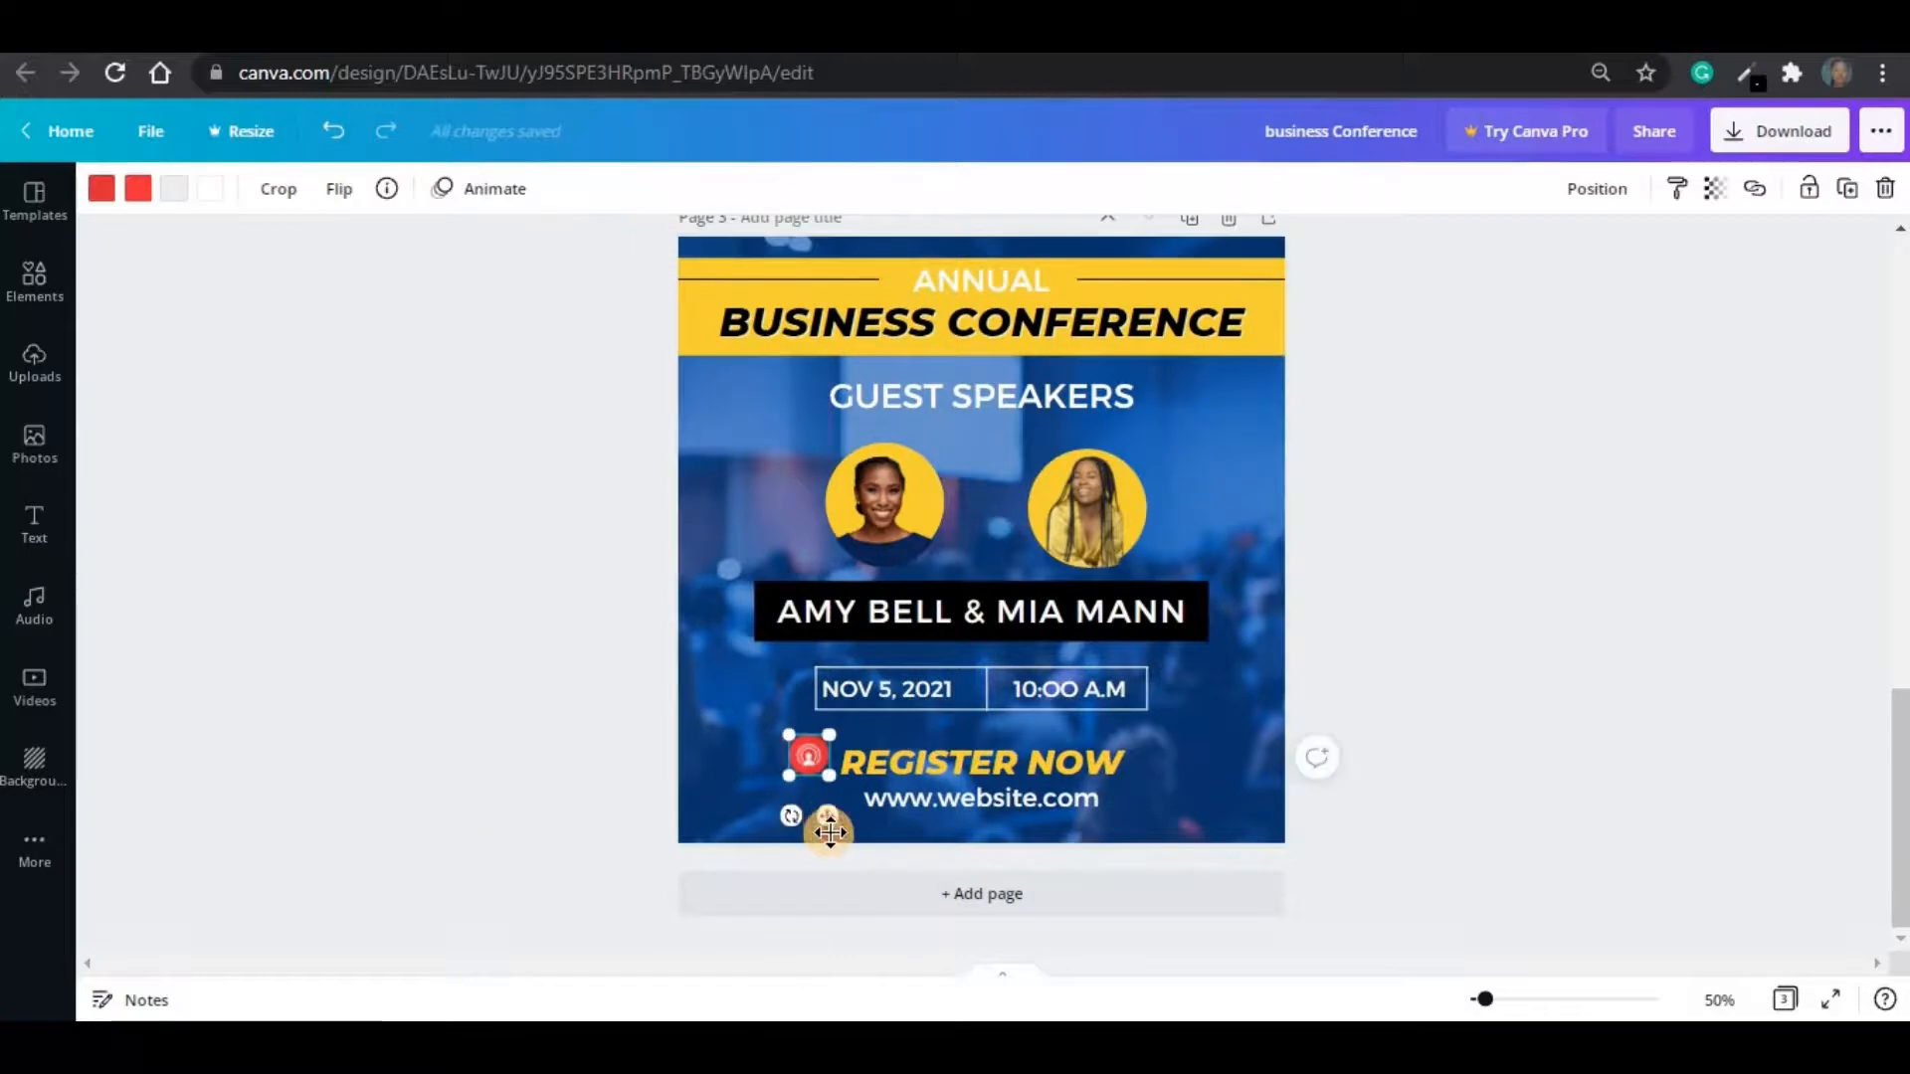
- Recolour the live icon with black and yellow for its two red areas and dark blue for its grey and white areas
{"action": "left_click", "coordinate": [101, 195]}
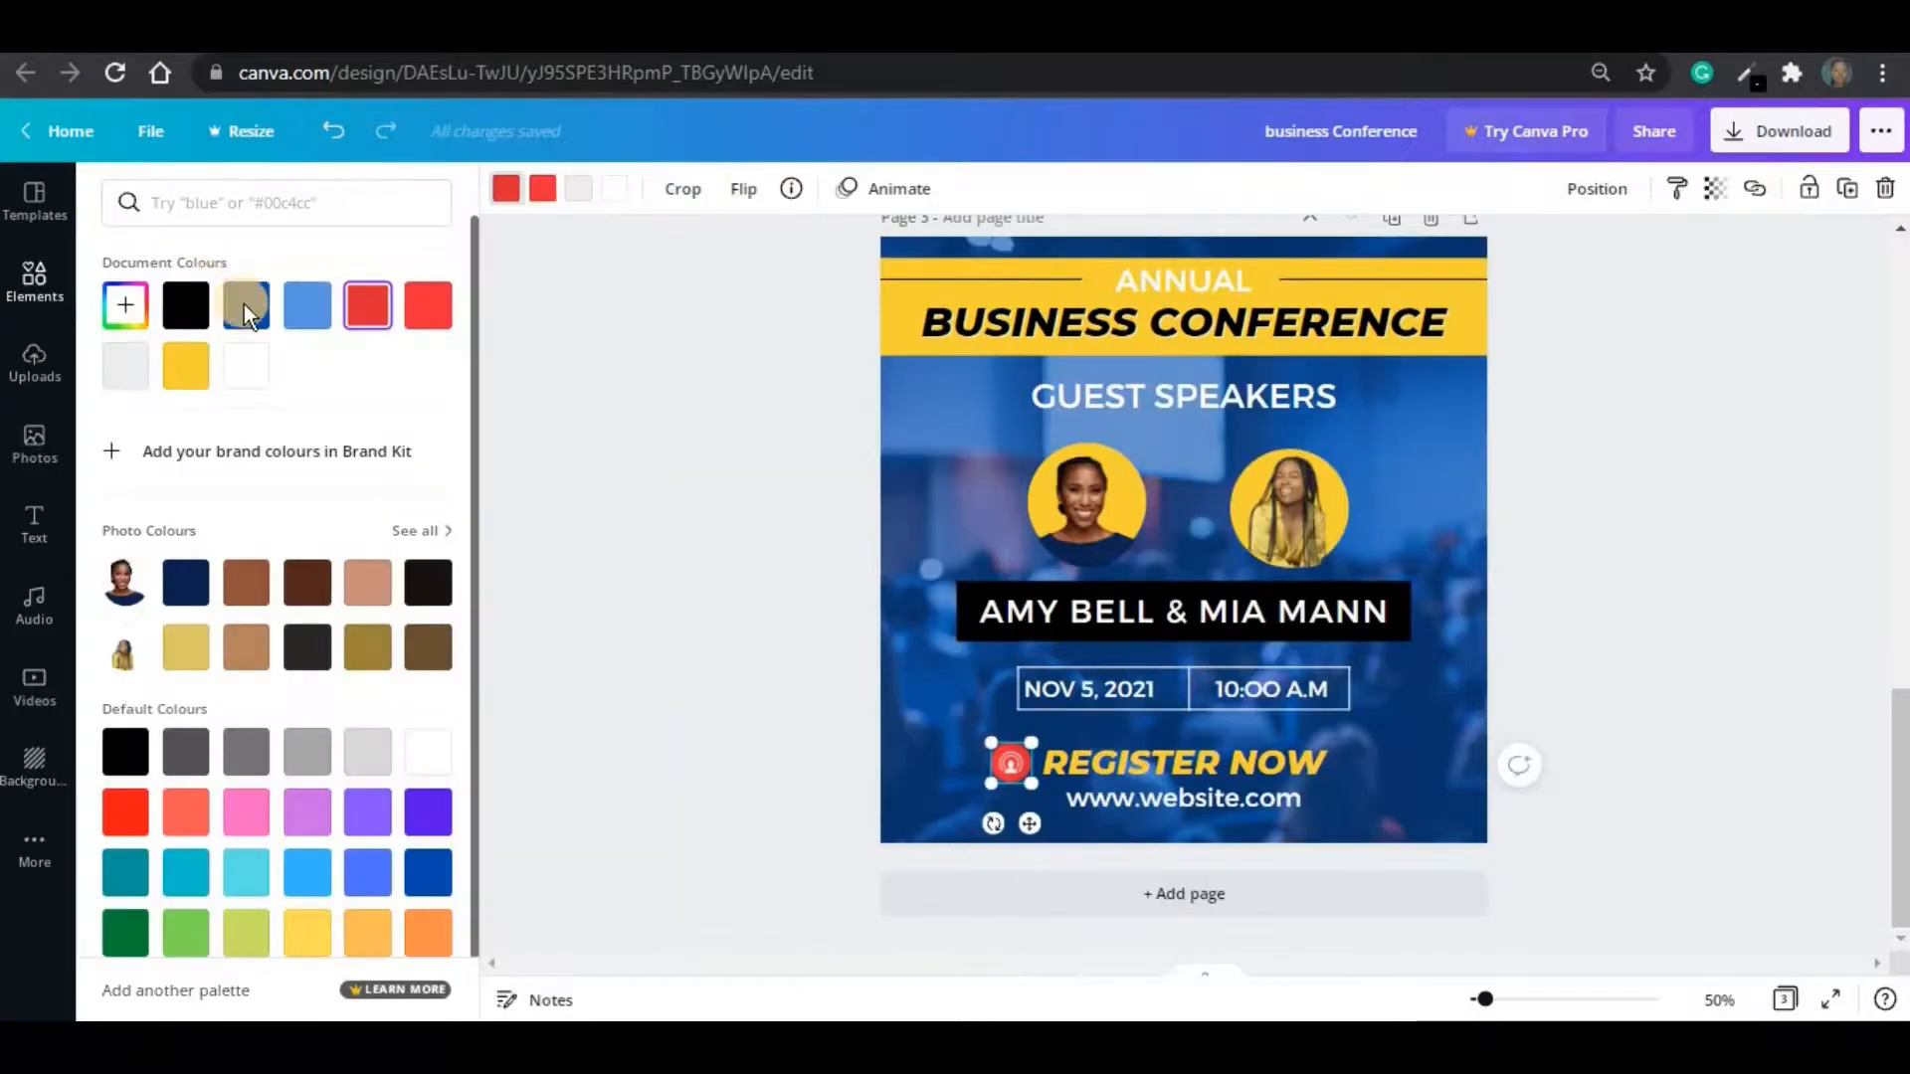
{"action": "left_click", "coordinate": [542, 188]}
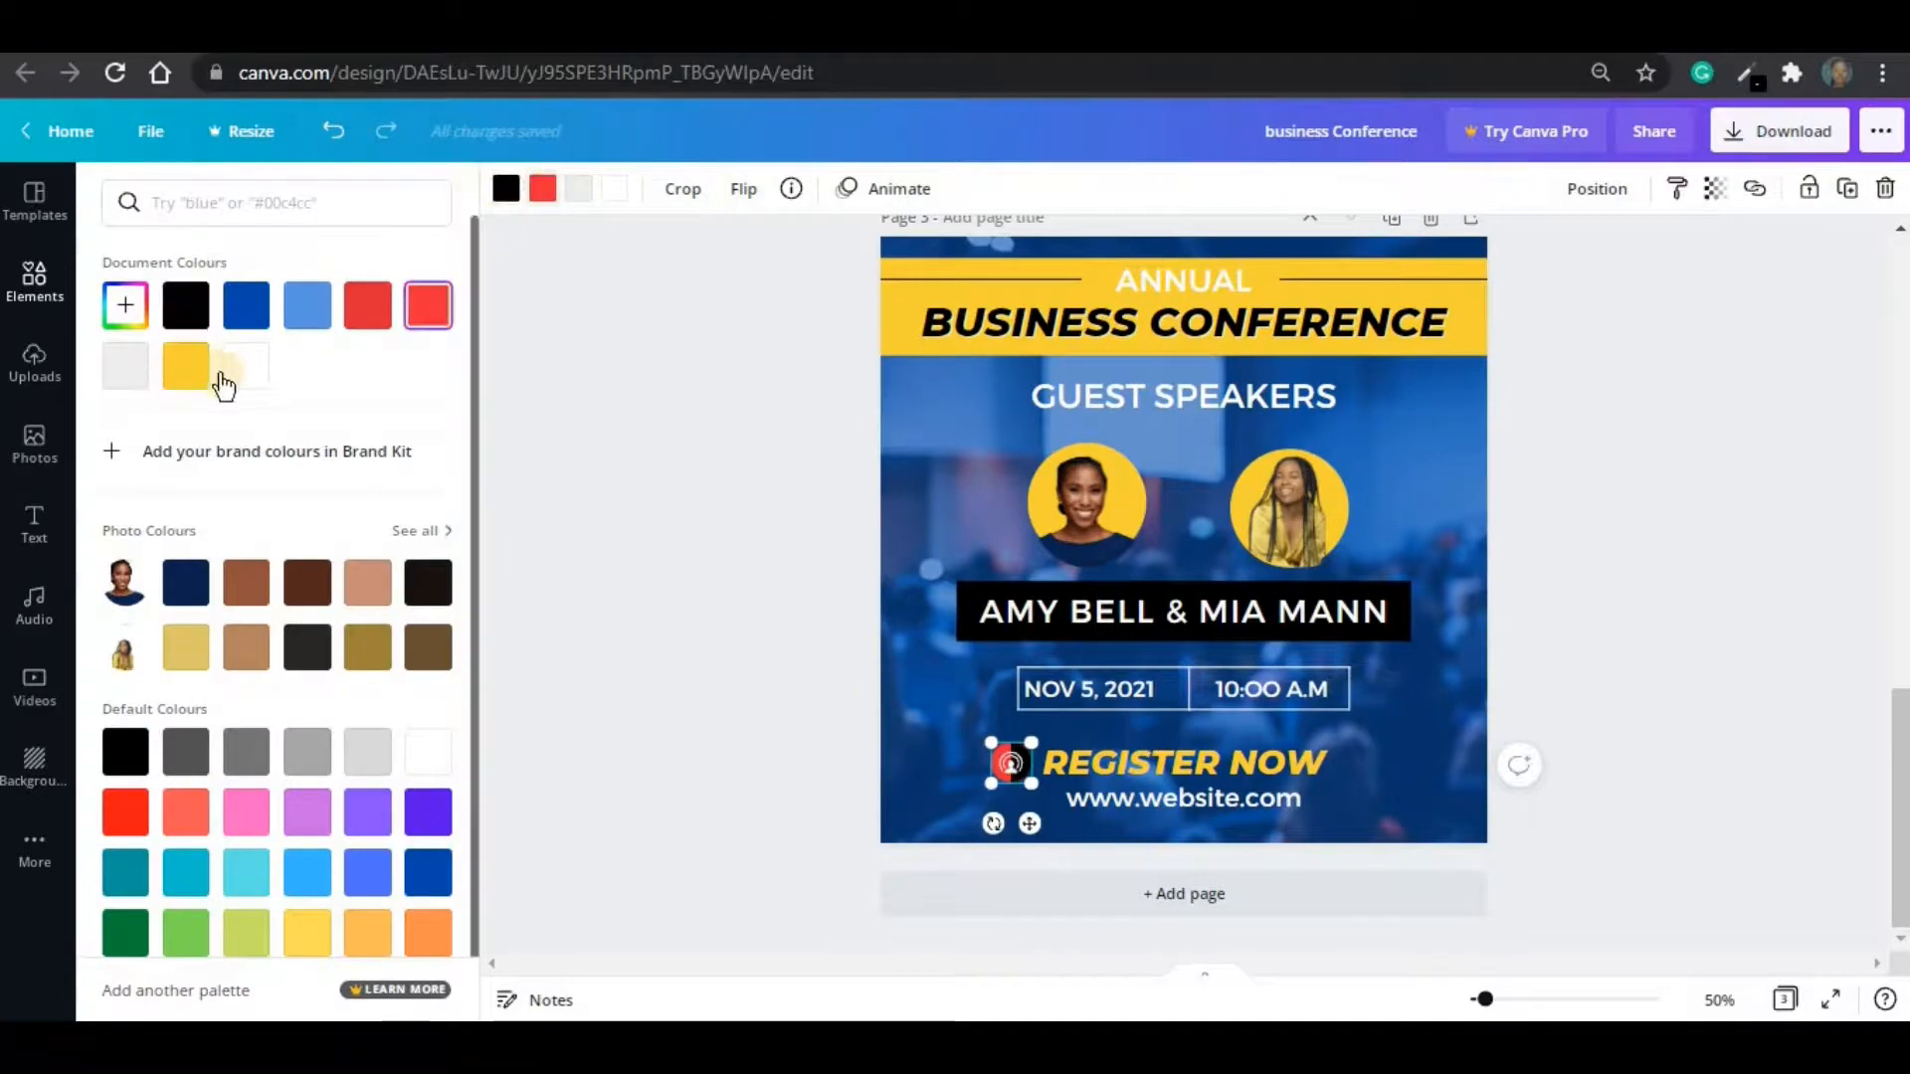
{"action": "left_click", "coordinate": [186, 365]}
{"action": "left_click", "coordinate": [578, 188]}
{"action": "left_click", "coordinate": [246, 306]}
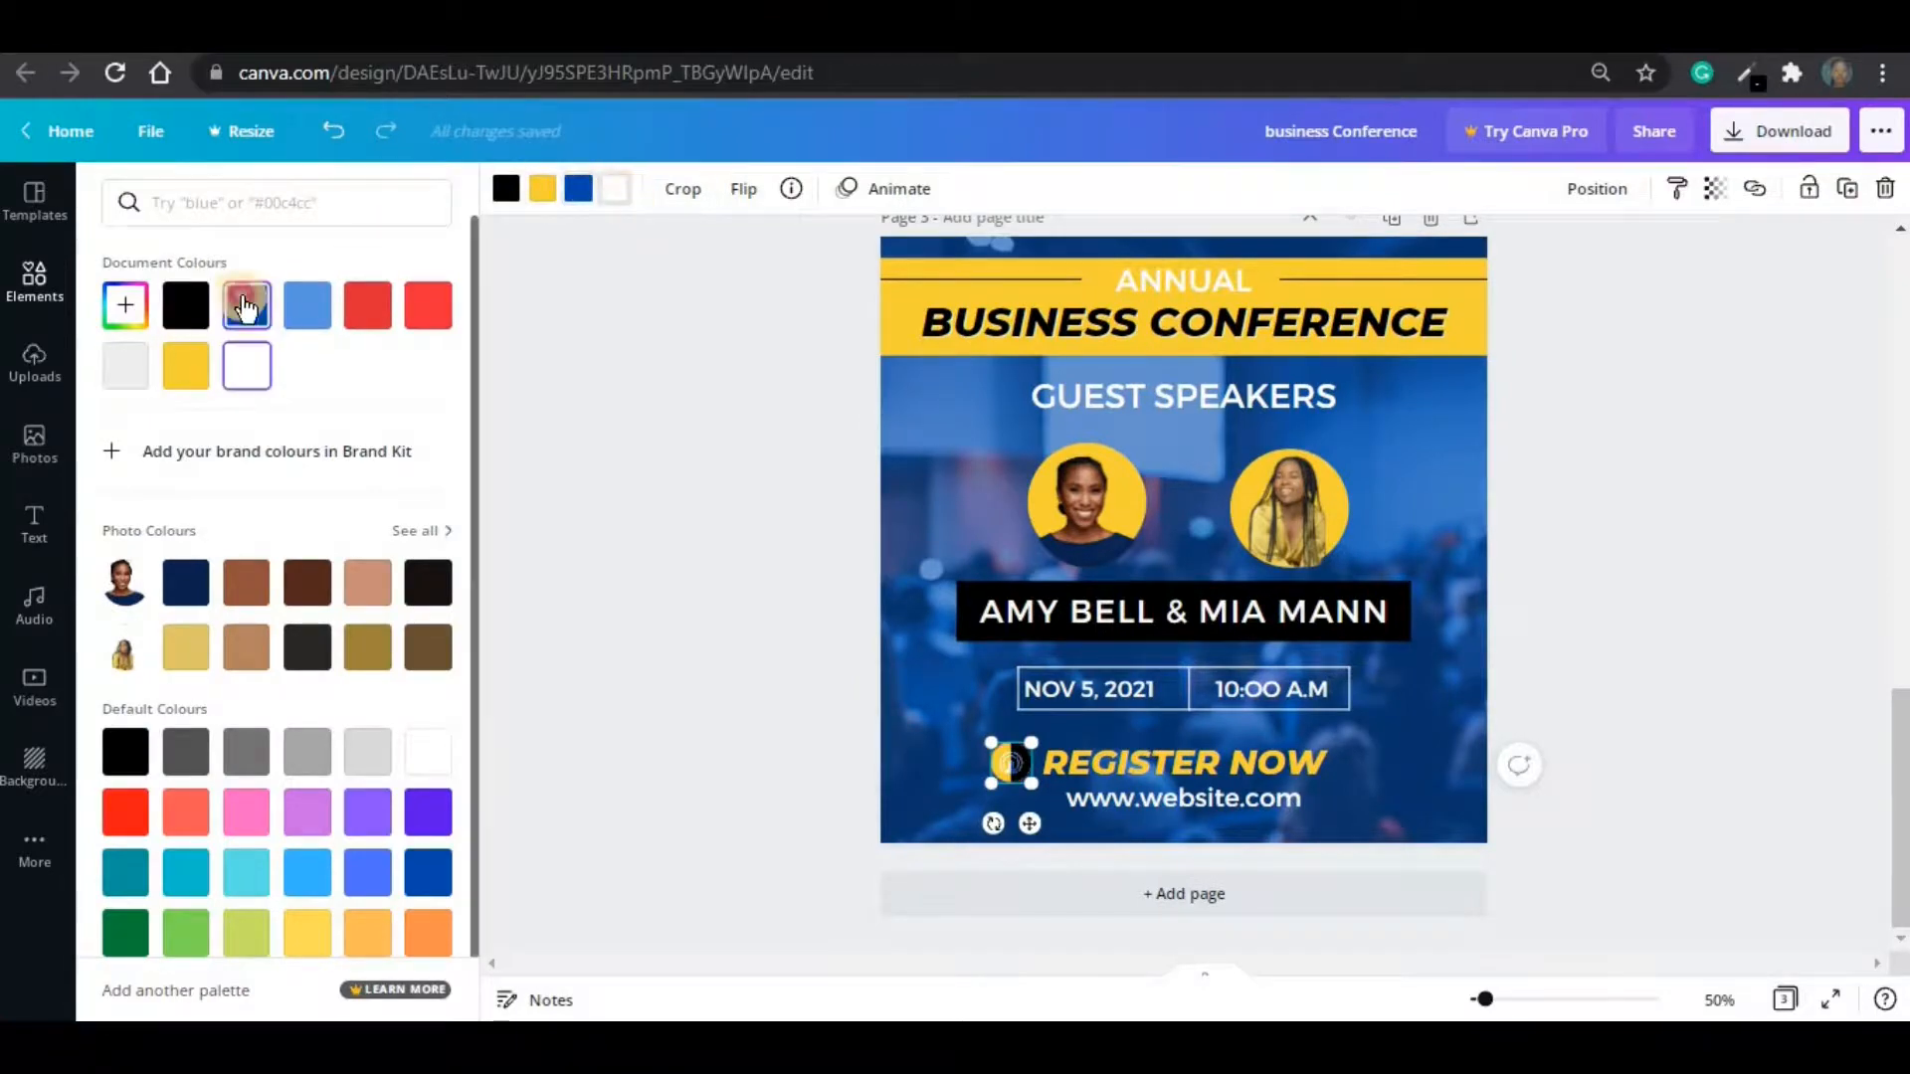
{"action": "left_click", "coordinate": [609, 464]}
{"action": "left_click", "coordinate": [1170, 742]}
{"action": "left_click", "coordinate": [800, 776]}
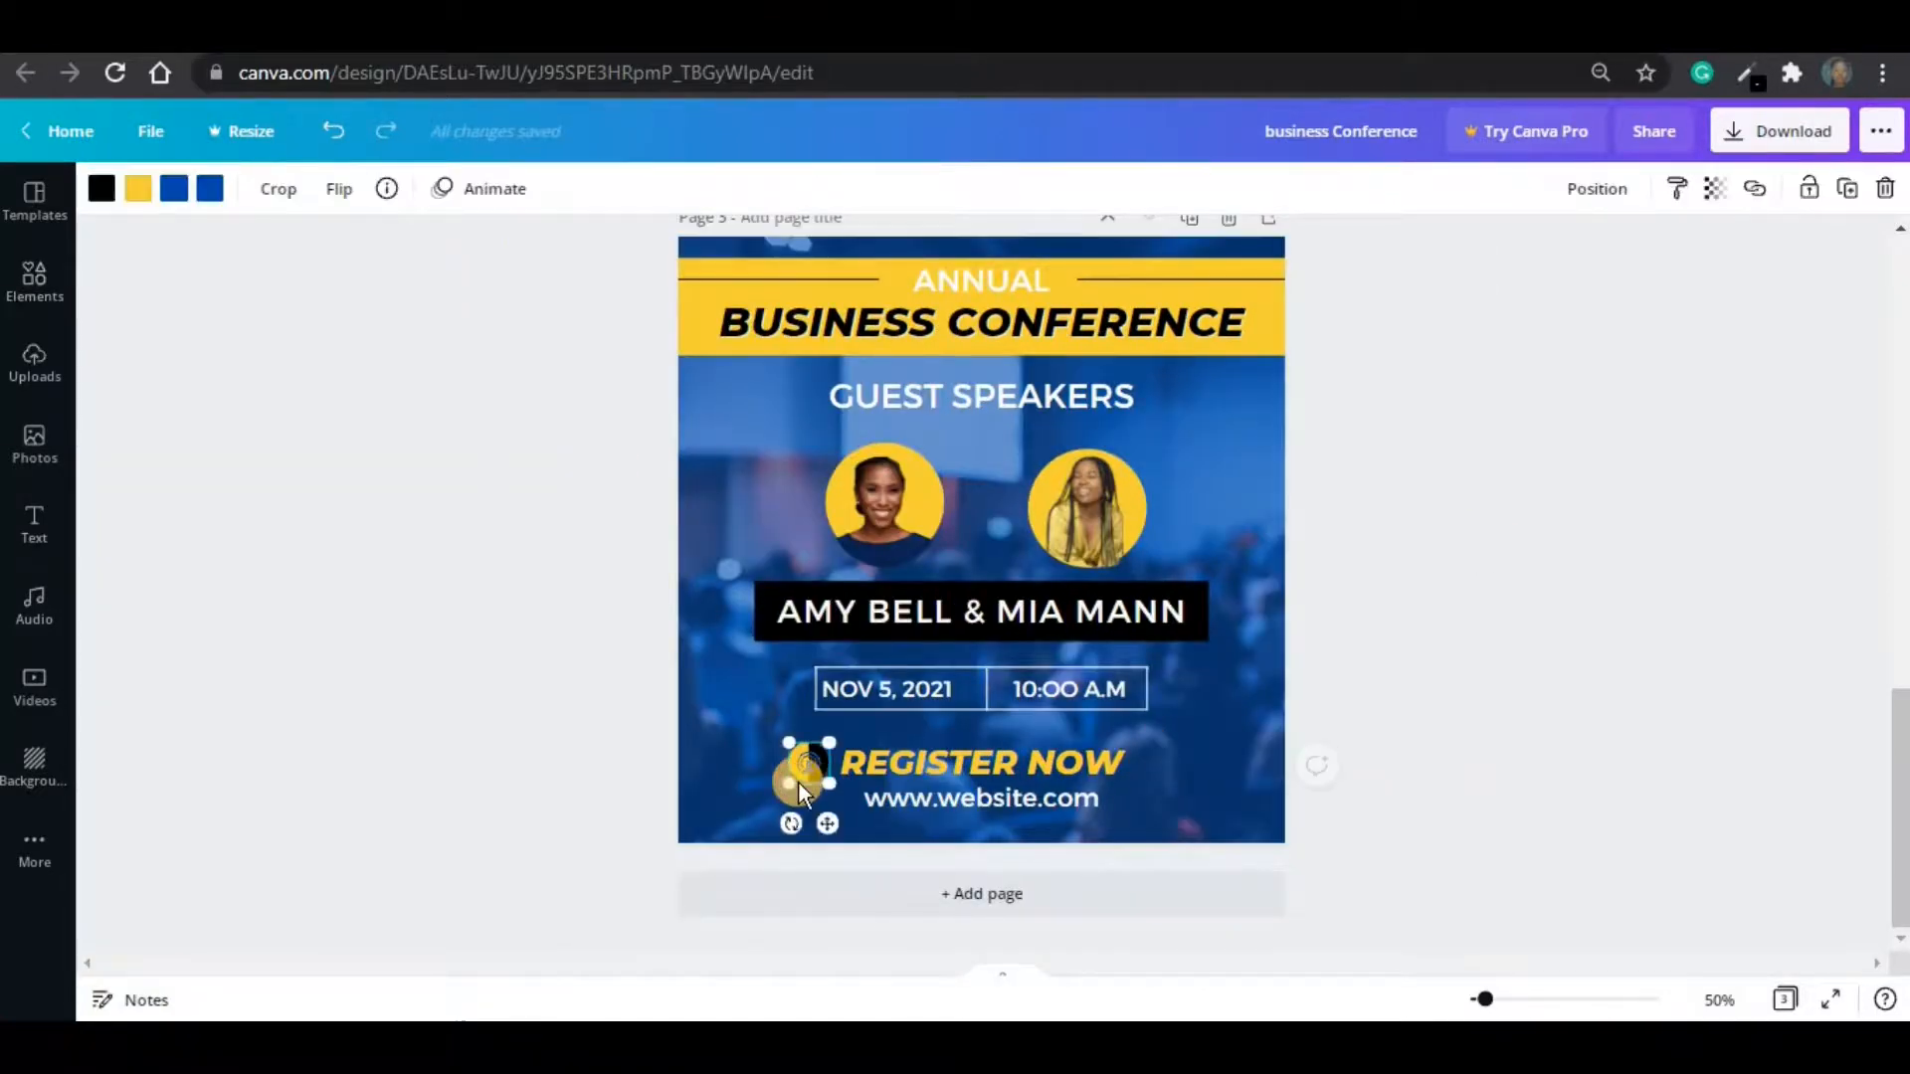
{"action": "left_click", "coordinate": [1358, 658]}
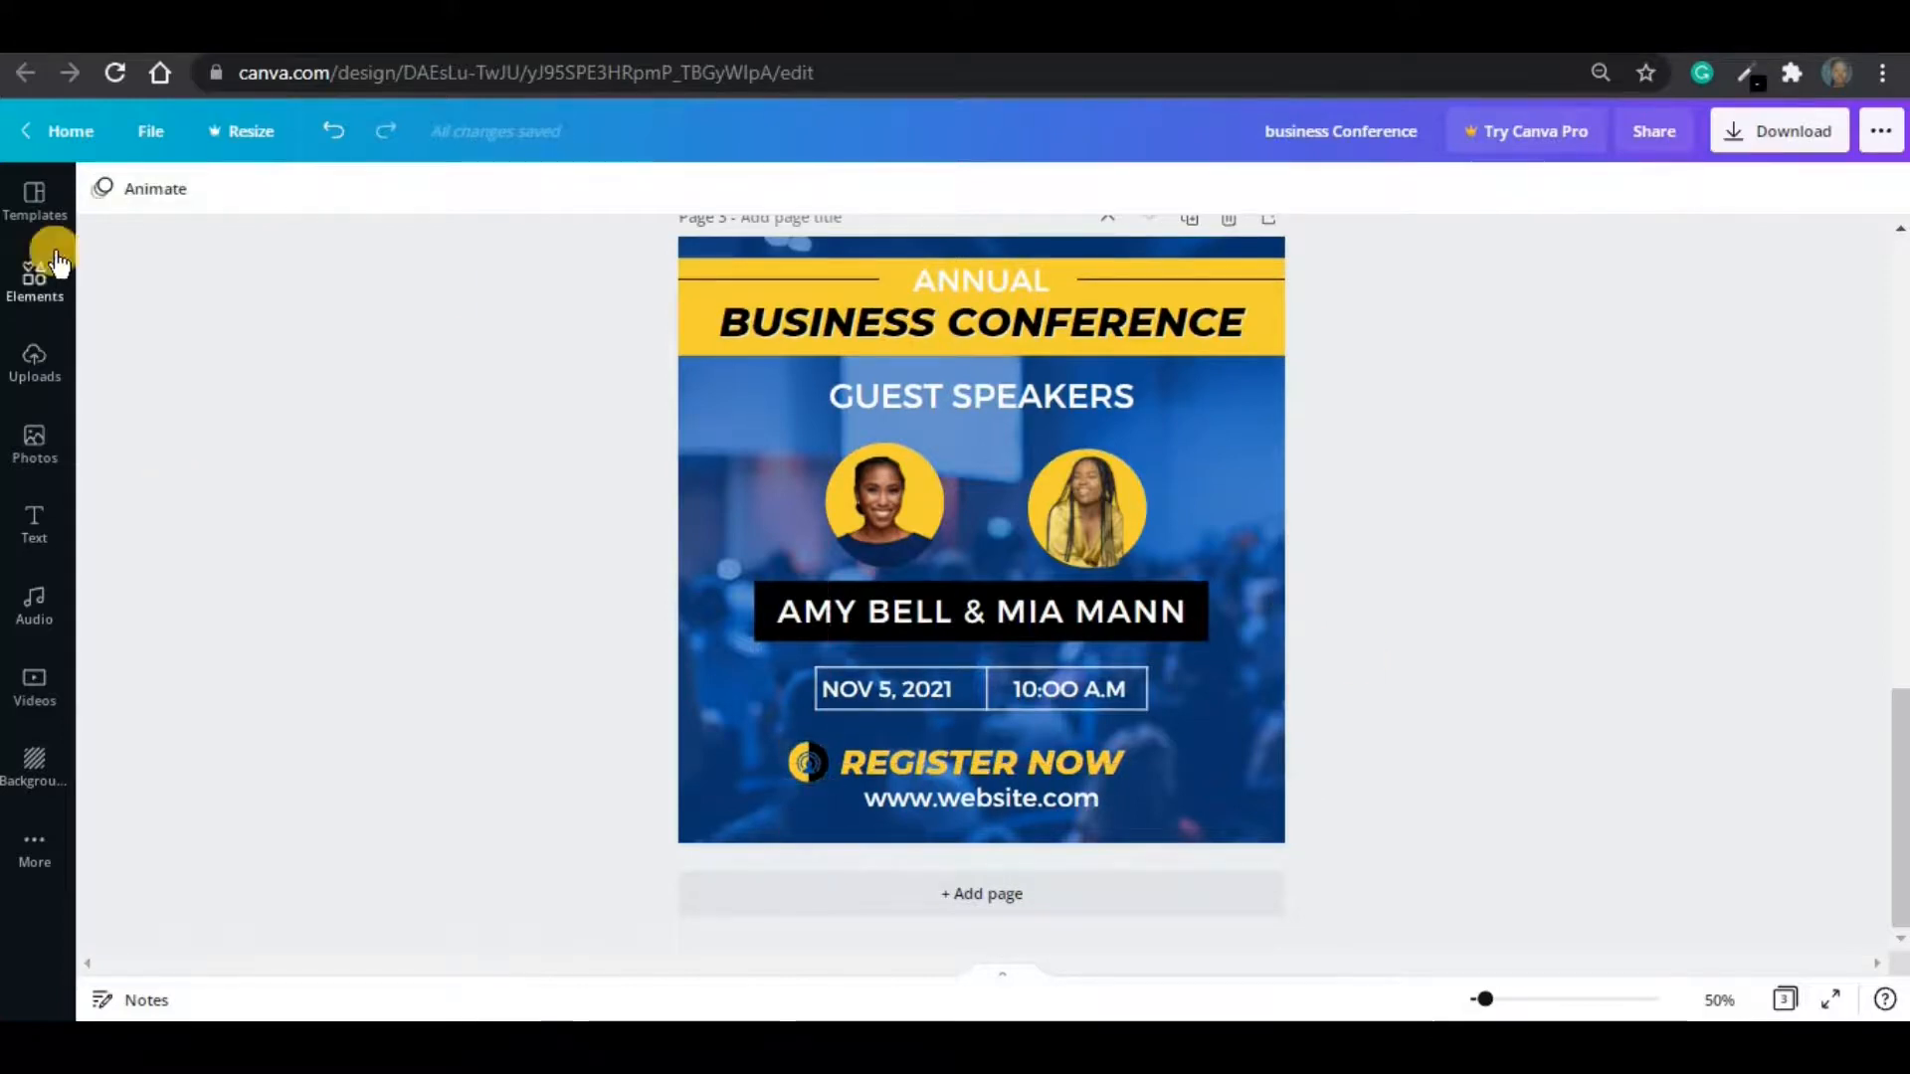
- Add the recently used woven line pattern and enlarge it to cover the whole page
{"action": "left_click", "coordinate": [37, 277]}
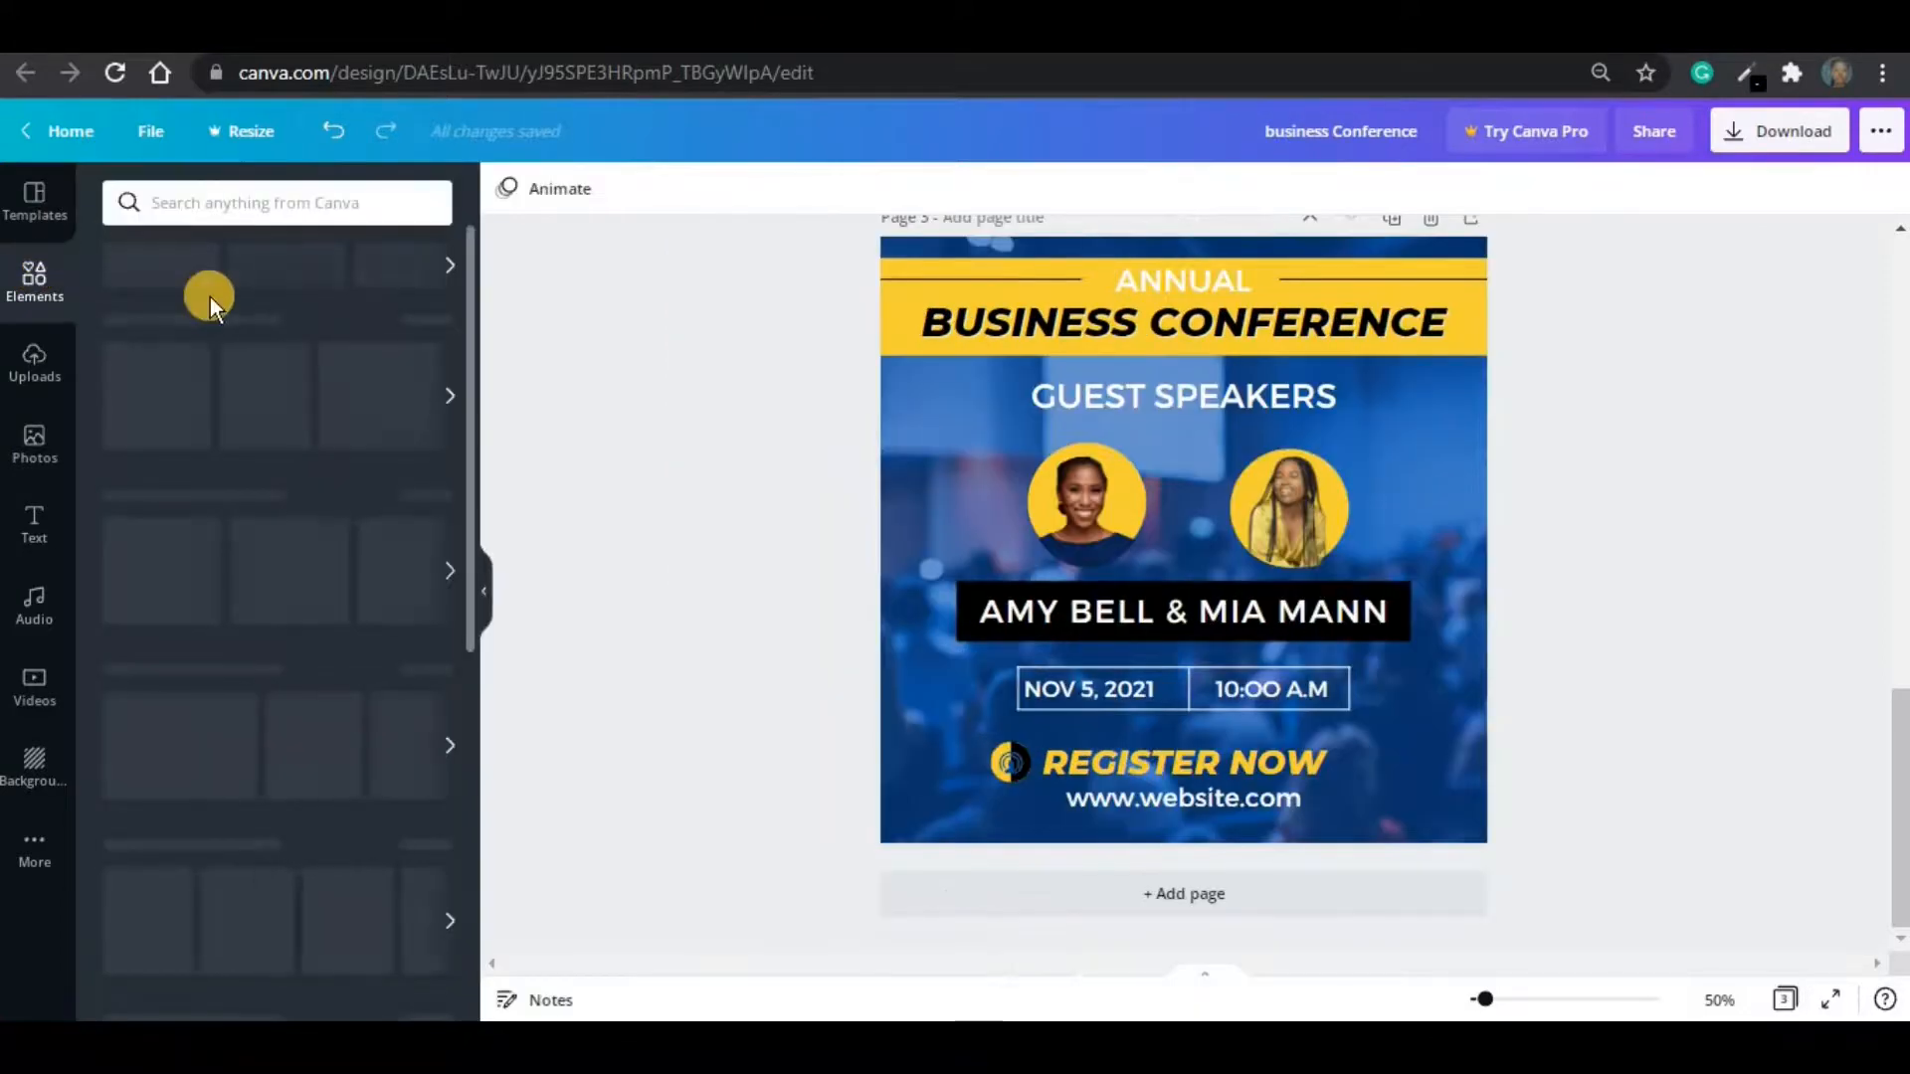
{"action": "left_click", "coordinate": [437, 316]}
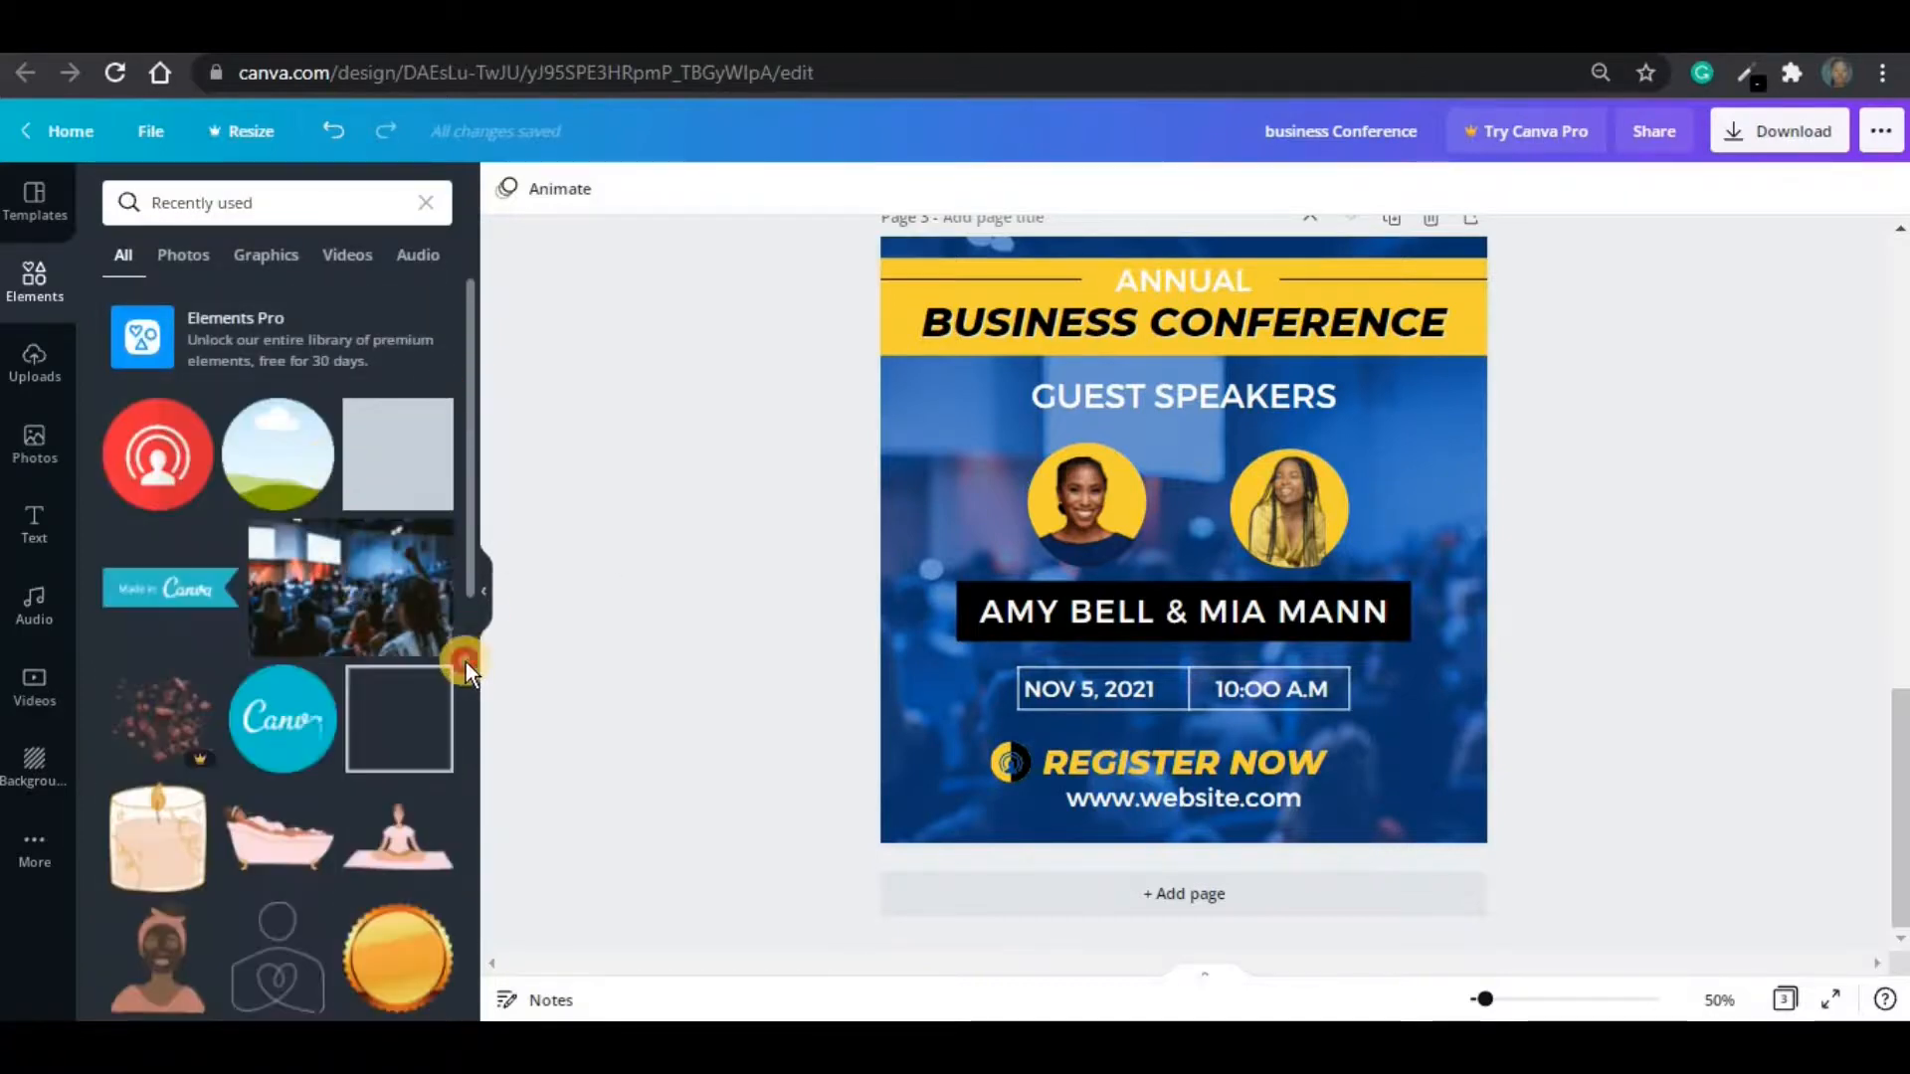
{"action": "left_click_drag", "start_coordinate": [470, 556], "coordinate": [464, 720]}
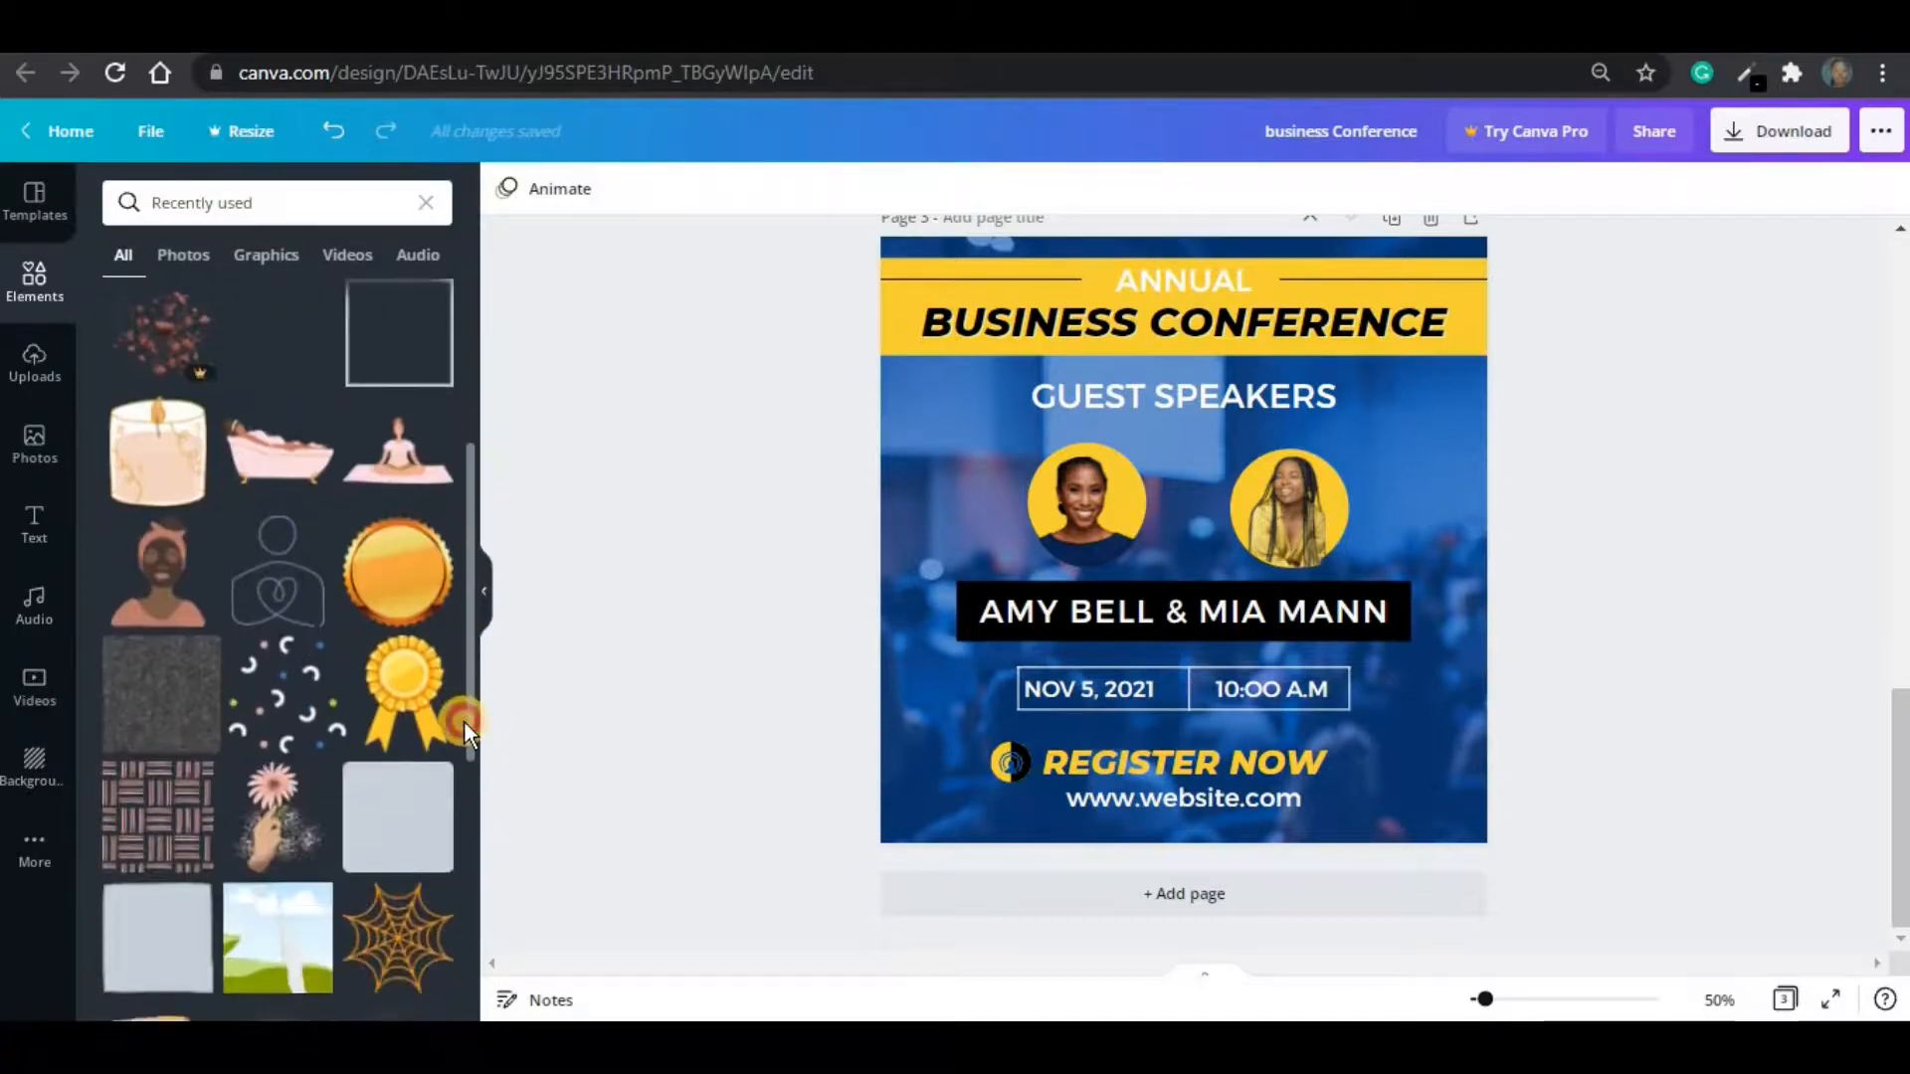
{"action": "left_click", "coordinate": [161, 811]}
{"action": "left_click", "coordinate": [484, 592]}
{"action": "left_click_drag", "start_coordinate": [1224, 782], "coordinate": [1293, 844]}
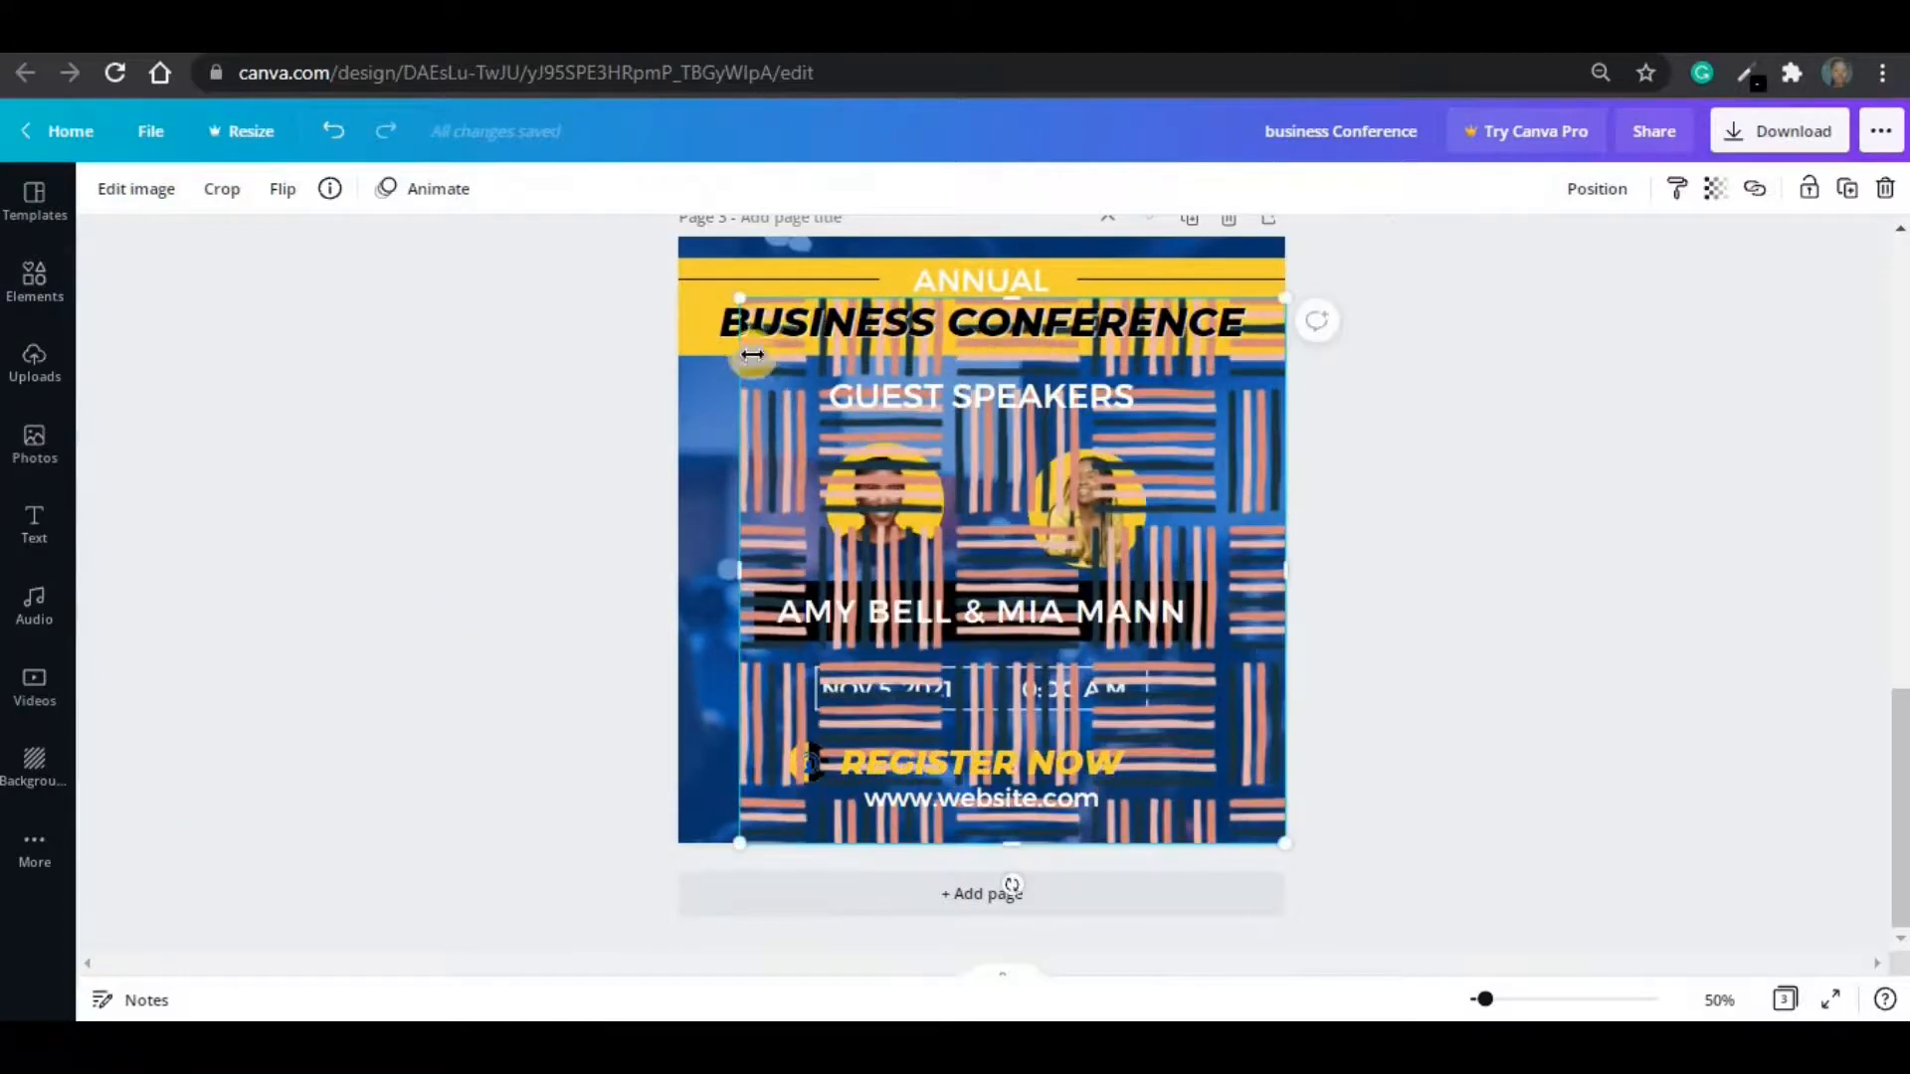
{"action": "left_click_drag", "start_coordinate": [739, 298], "coordinate": [678, 238]}
- Set the line pattern's transparency to 34 and send it to the back, behind the flyer's text and shapes
{"action": "left_click", "coordinate": [1598, 204]}
{"action": "left_click", "coordinate": [1705, 197]}
{"action": "left_click", "coordinate": [1547, 256]}
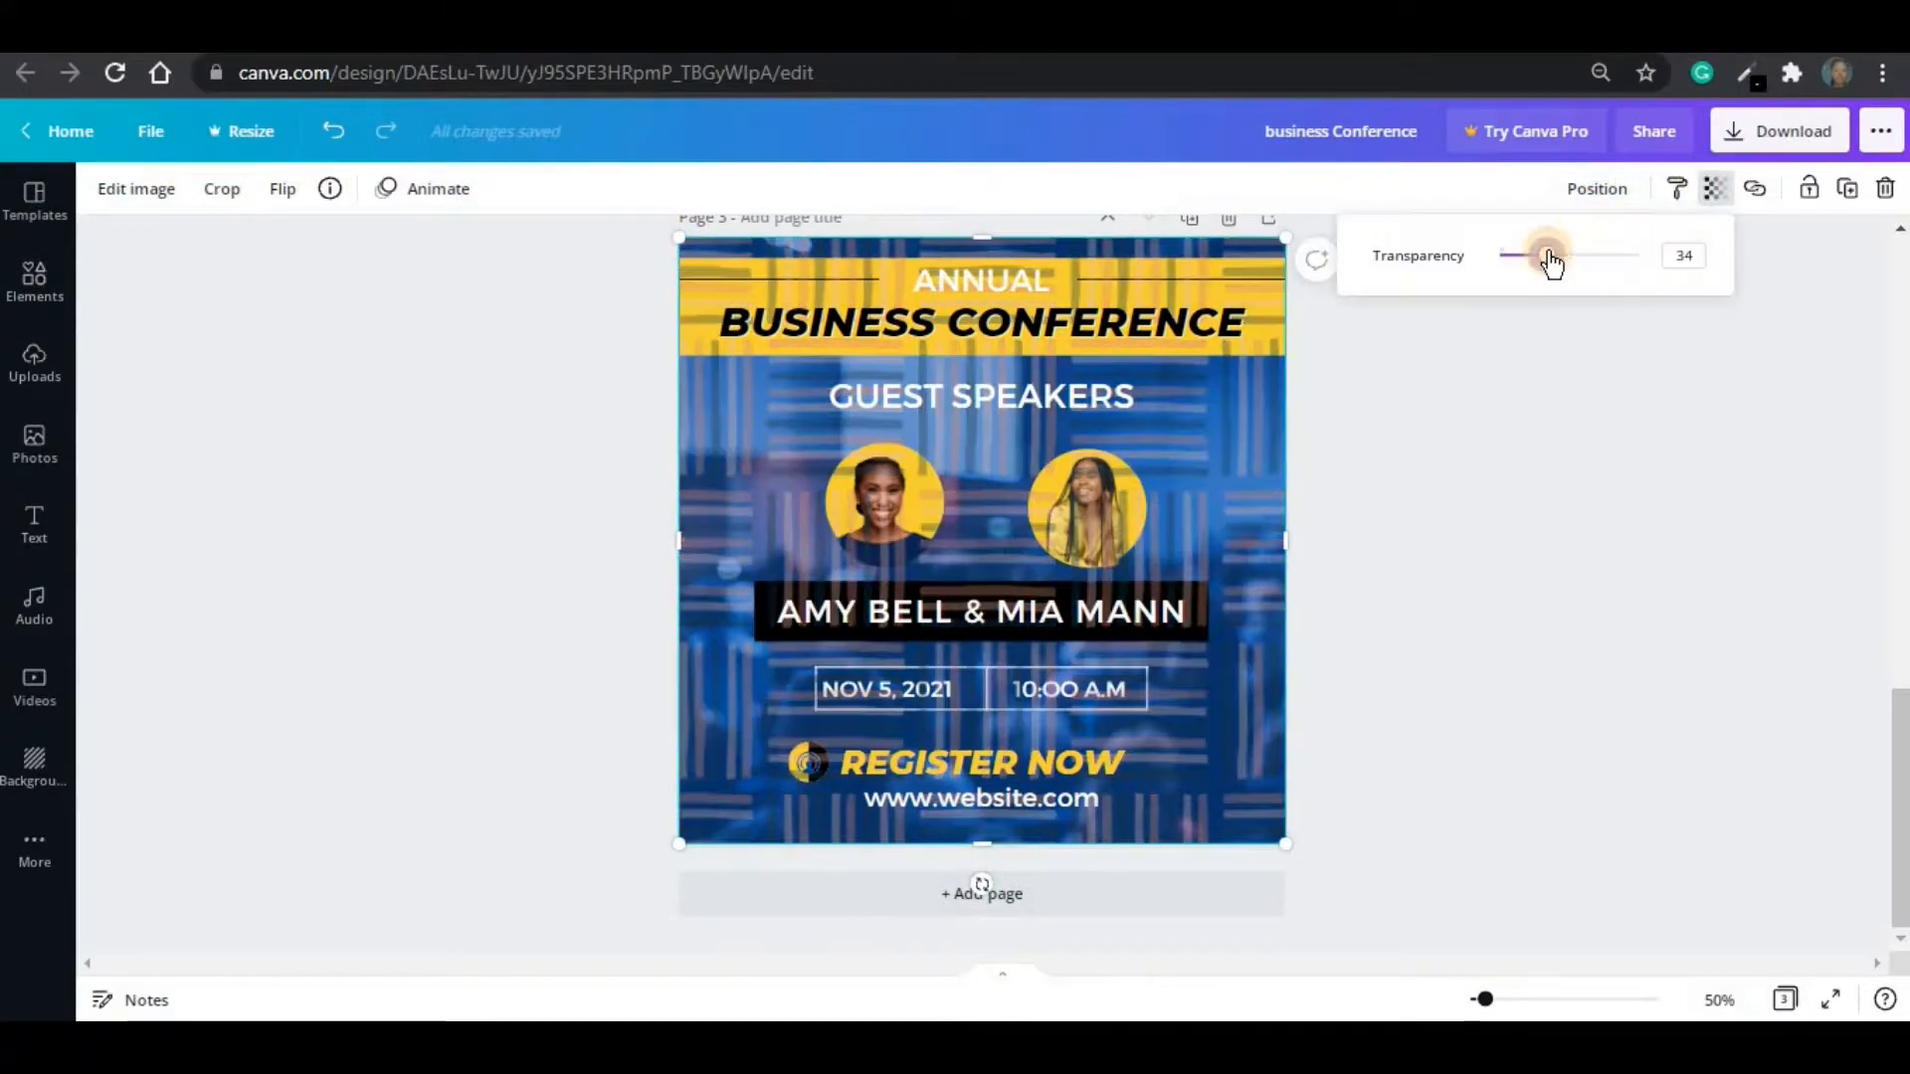
{"action": "left_click", "coordinate": [1590, 199]}
{"action": "left_click", "coordinate": [1537, 260]}
{"action": "left_click", "coordinate": [1492, 301]}
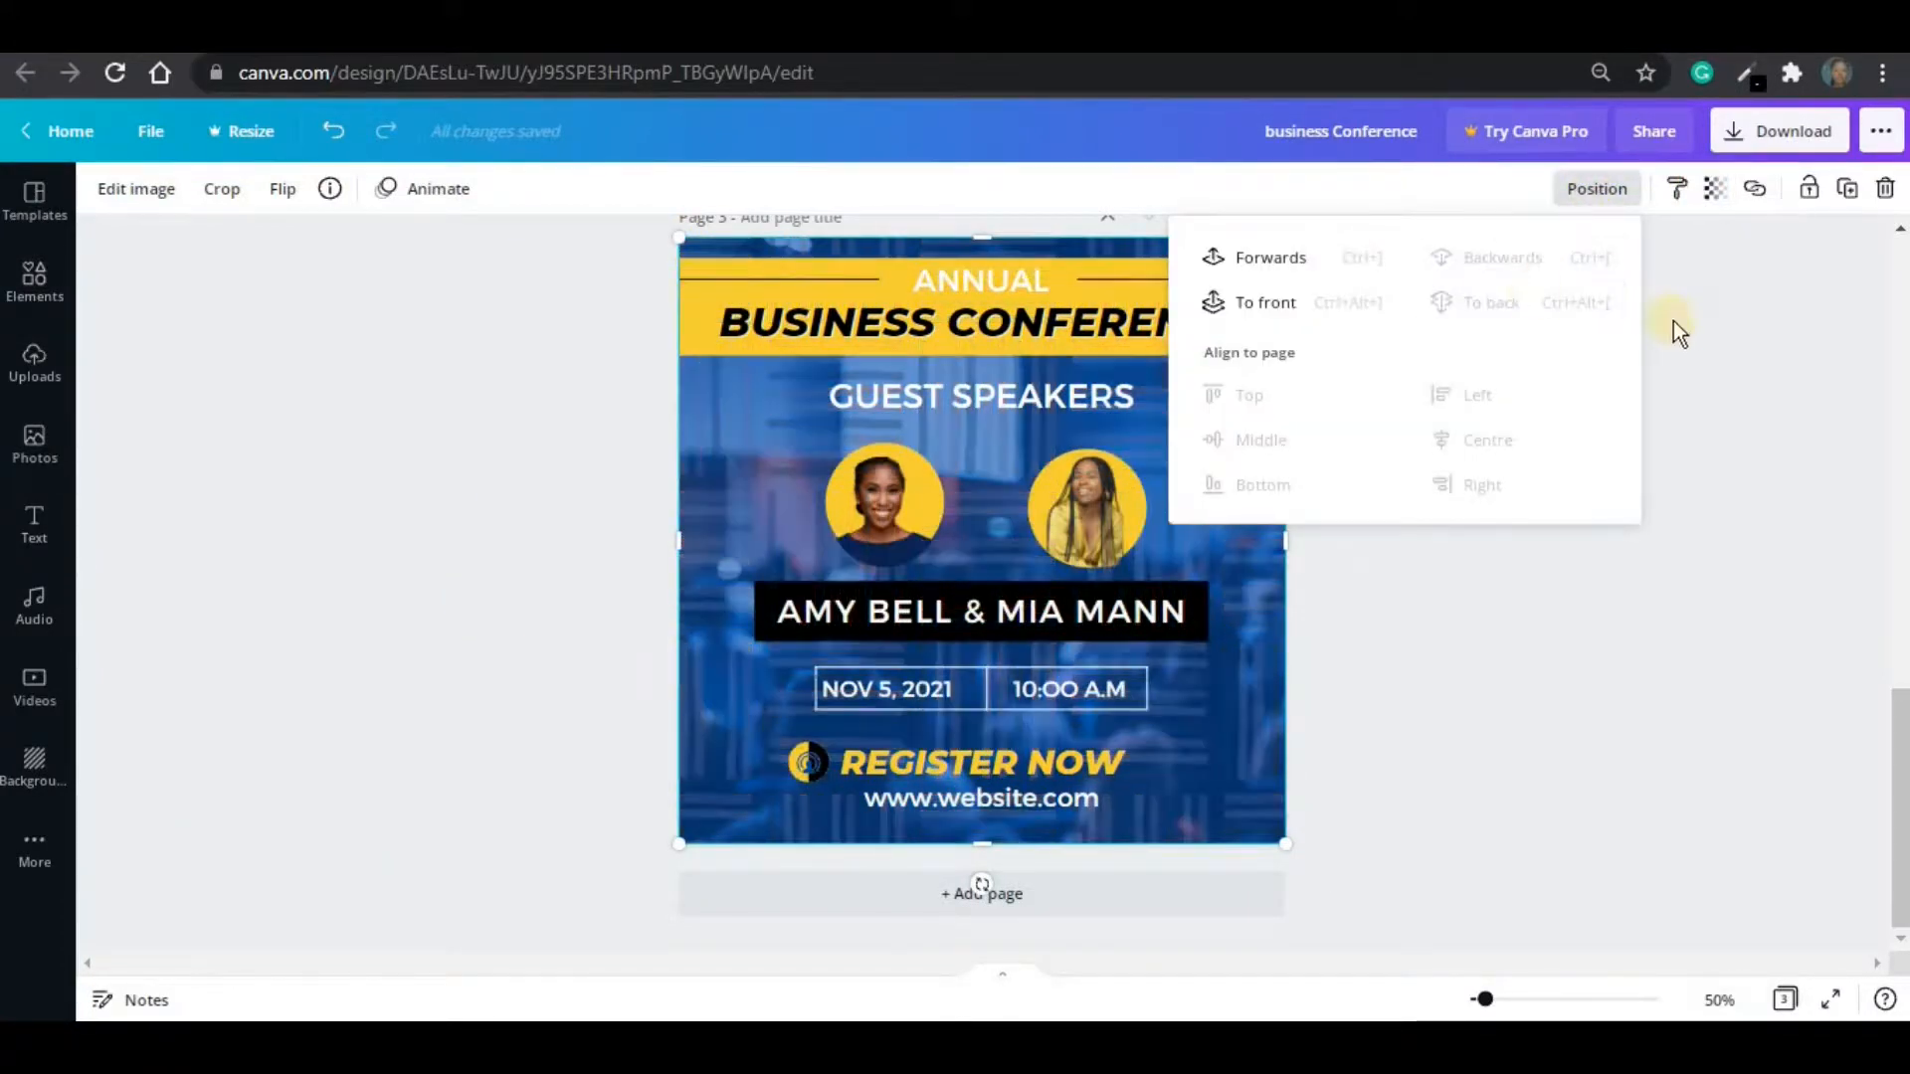
{"action": "left_click", "coordinate": [1673, 320]}
{"action": "left_click", "coordinate": [525, 316]}
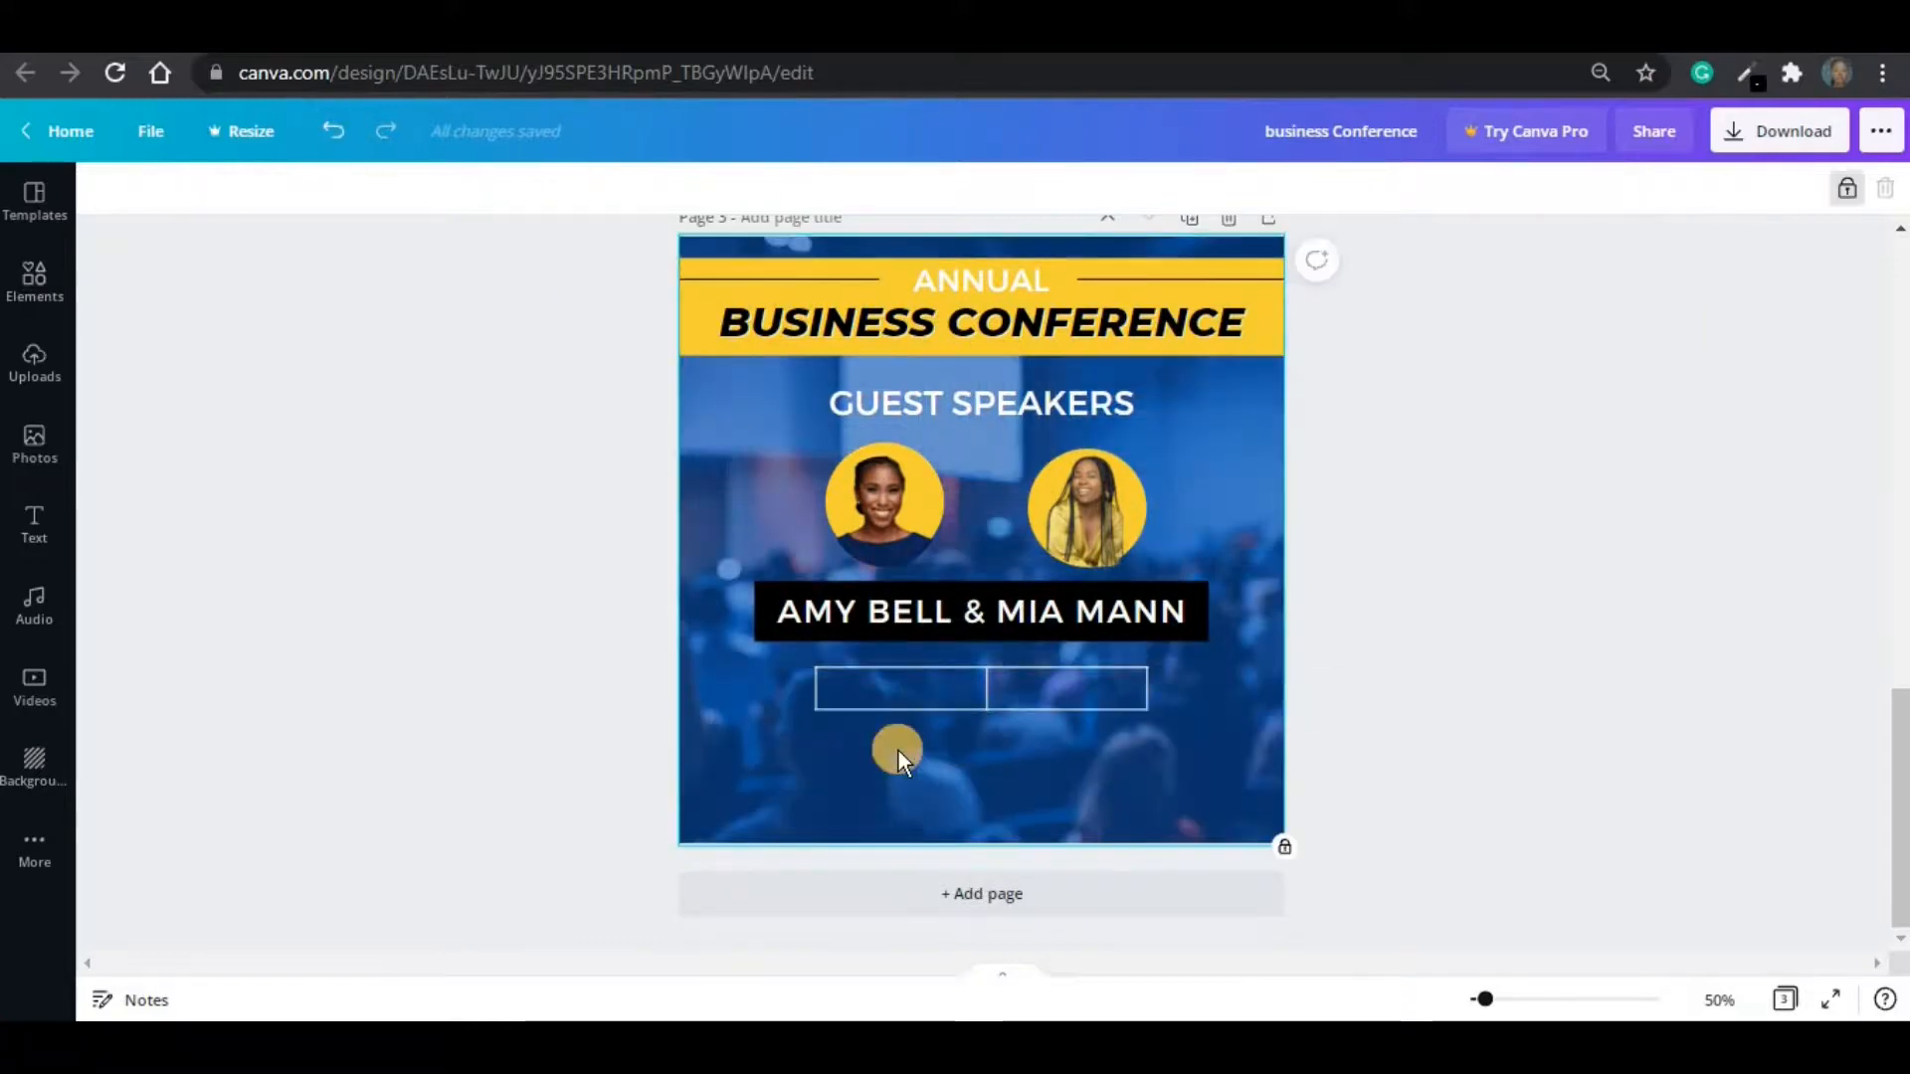
- Add the text "NOV 5, 2021", move it below the outlined two-part box and colour it white
{"action": "key", "text": "t"}
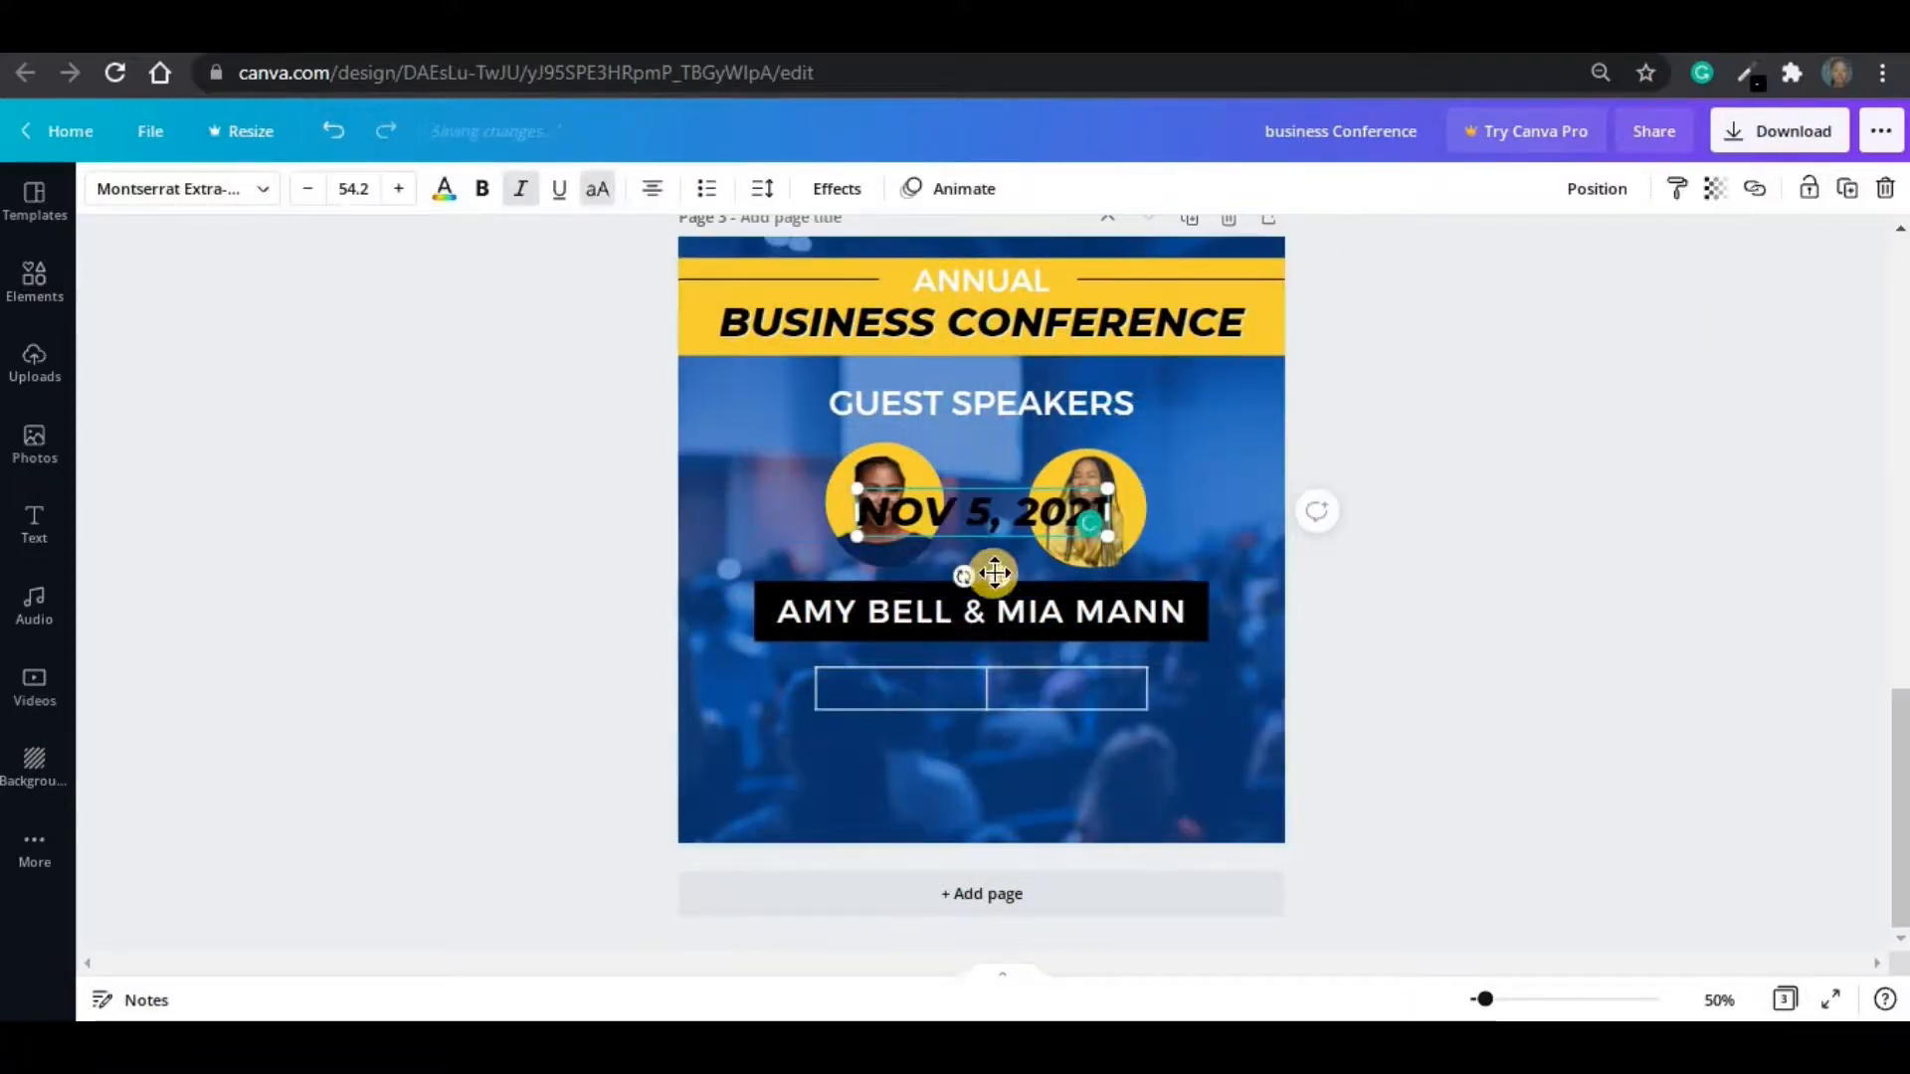
{"action": "left_click_drag", "start_coordinate": [994, 573], "coordinate": [915, 822]}
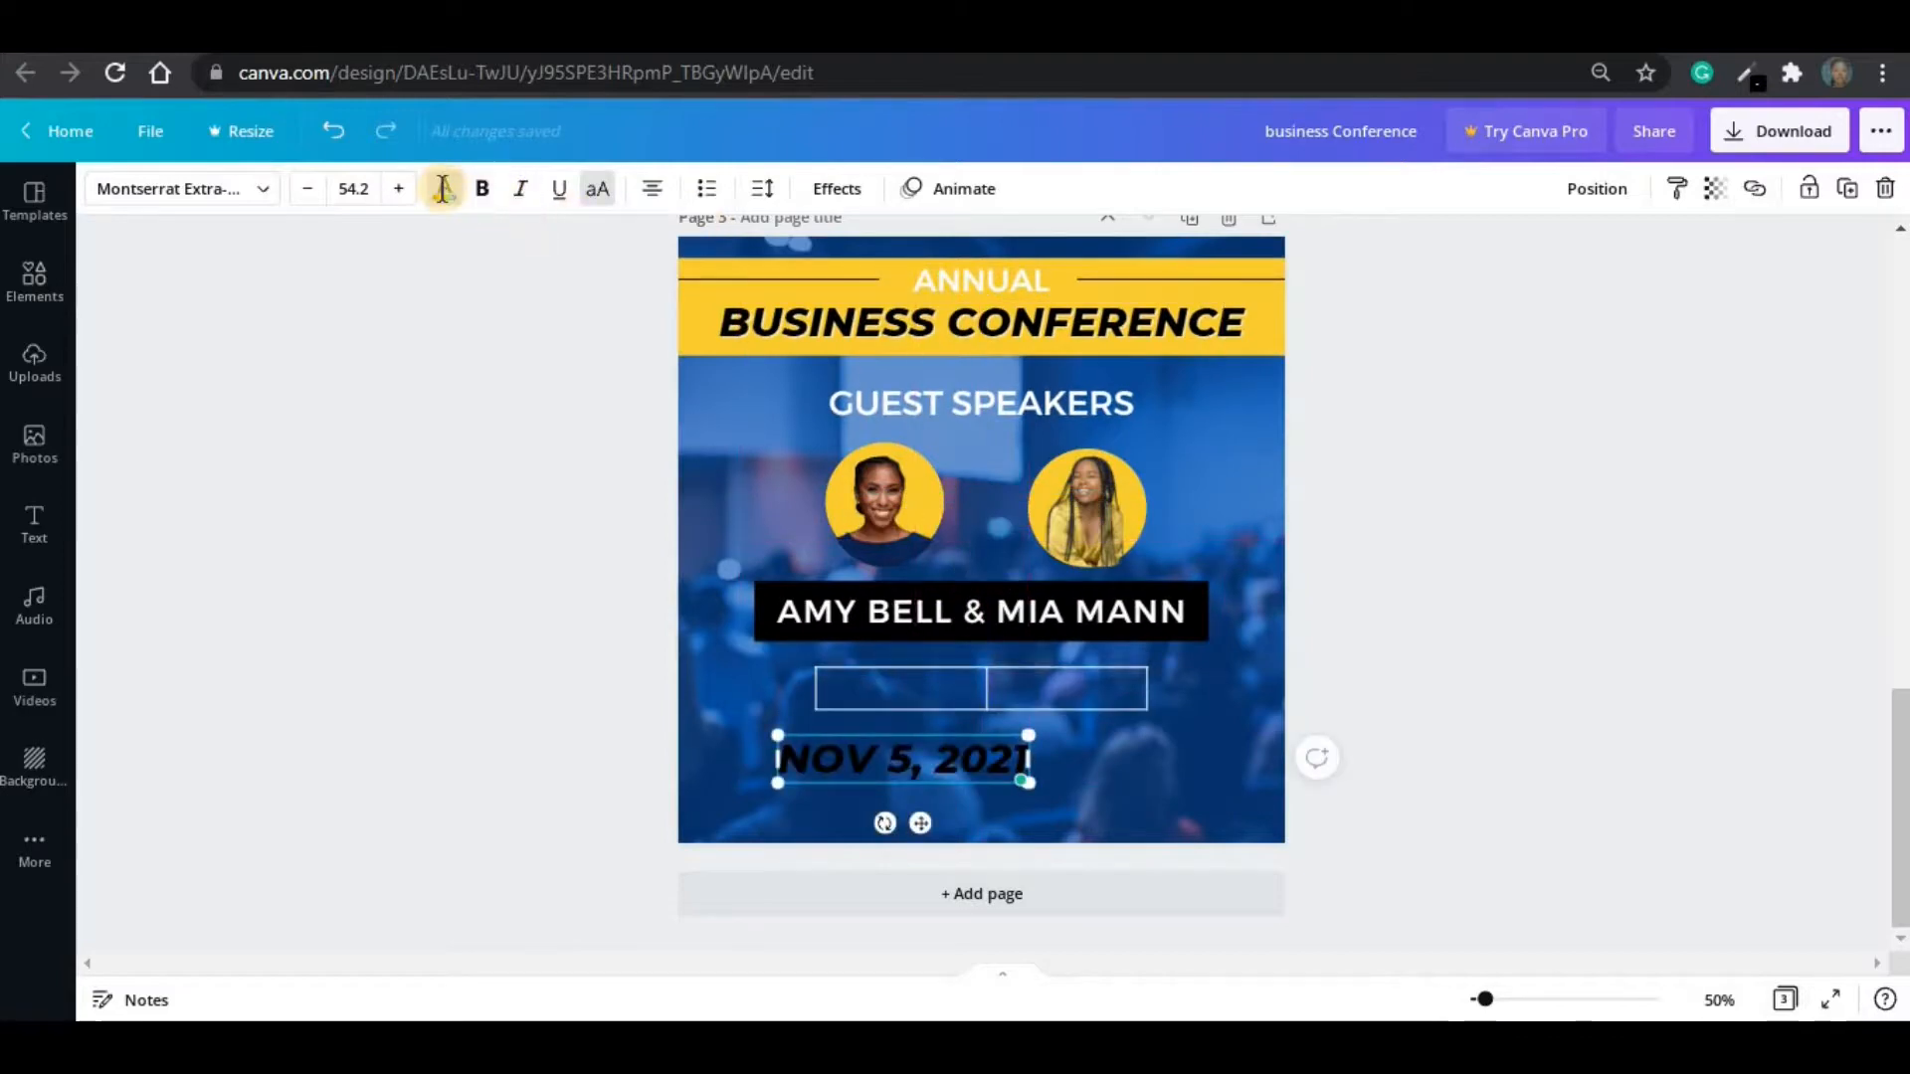
{"action": "left_click", "coordinate": [443, 188]}
{"action": "left_click", "coordinate": [427, 307]}
- Change the date's font to Montserrat Classic, reduce it to size 32.4 and fit it inside the outlined box's left cell
{"action": "left_click", "coordinate": [606, 191]}
{"action": "type", "text": "mont"}
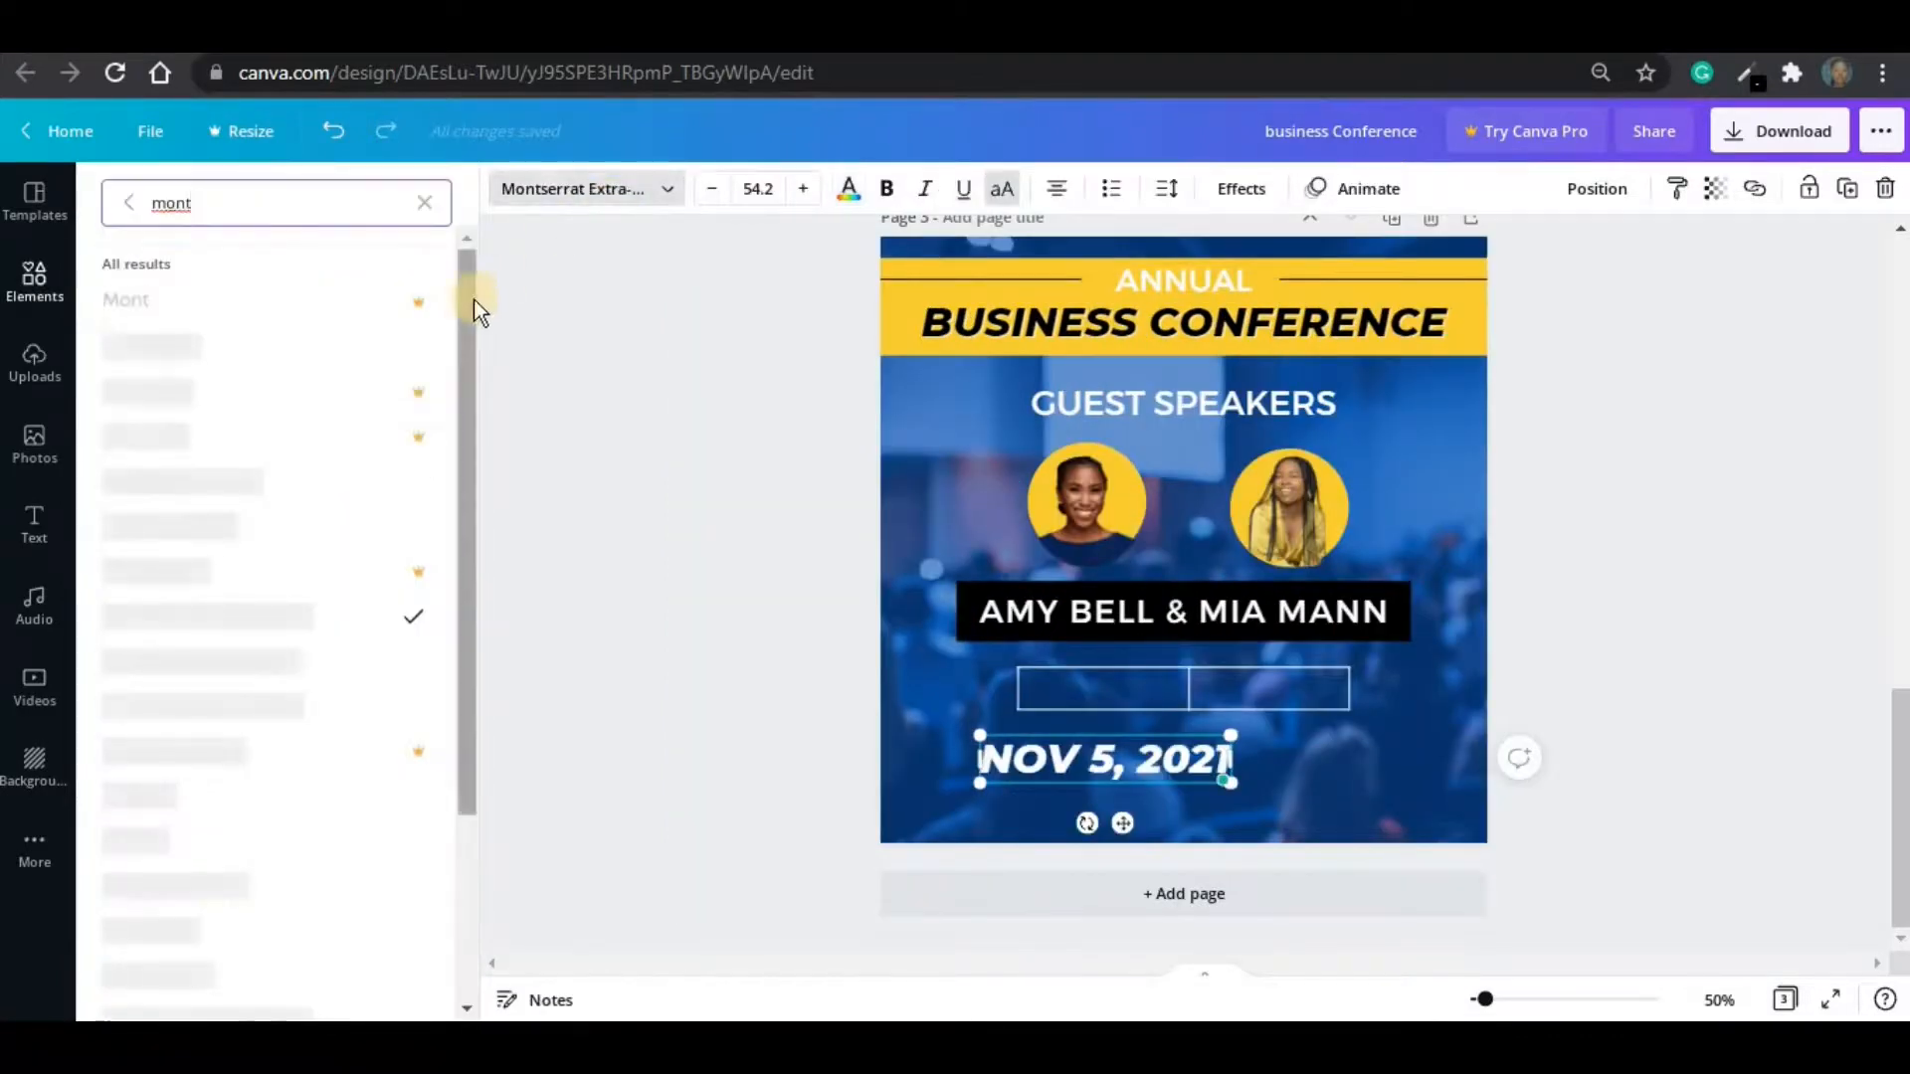
{"action": "left_click", "coordinate": [298, 479]}
{"action": "left_click_drag", "start_coordinate": [780, 733], "coordinate": [925, 748]}
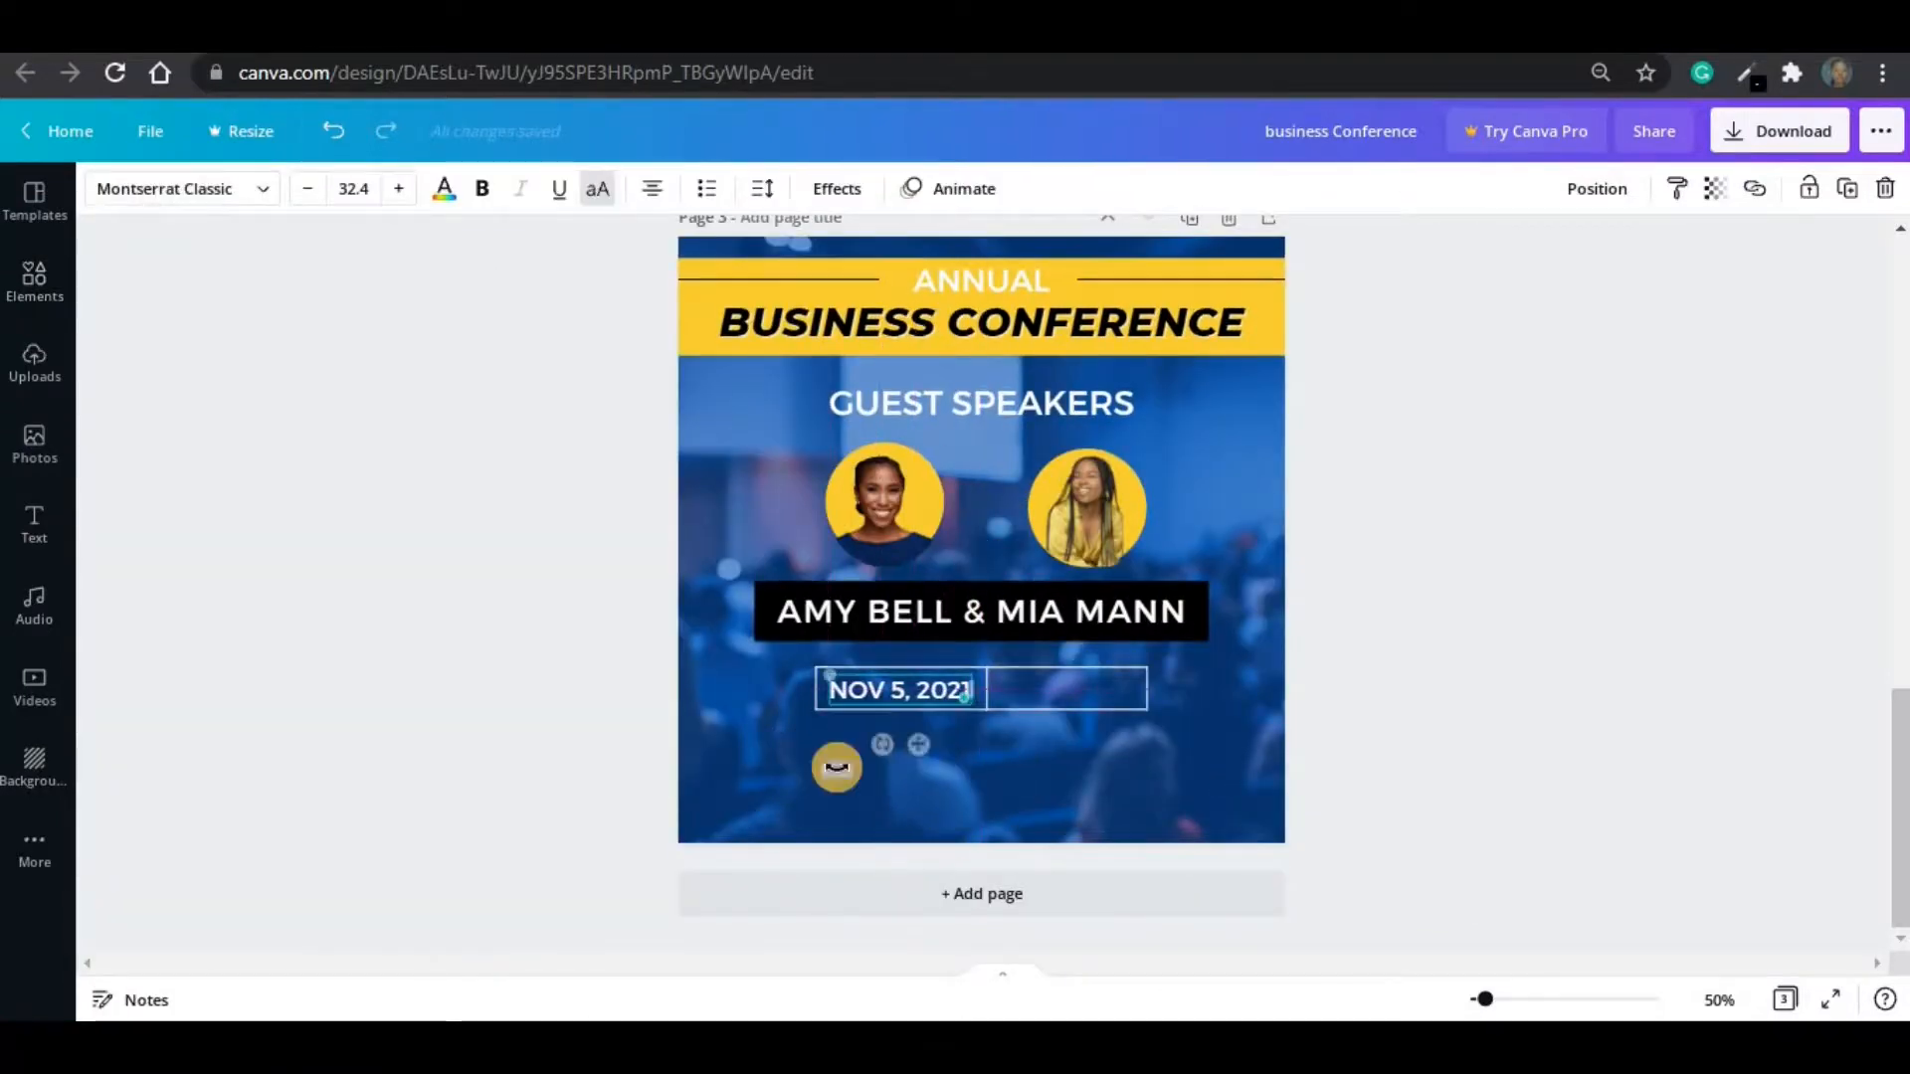
- Duplicate the date text into the outlined box's right cell and change the copy to "10:00 A.M"
{"action": "left_click", "coordinate": [838, 768]}
{"action": "left_click", "coordinate": [895, 696]}
{"action": "key", "text": "ctrl+d"}
{"action": "left_click_drag", "start_coordinate": [928, 758], "coordinate": [1075, 755]}
{"action": "left_click", "coordinate": [934, 784]}
{"action": "type", "text": "10:00 A.M"}
{"action": "left_click", "coordinate": [1012, 773]}
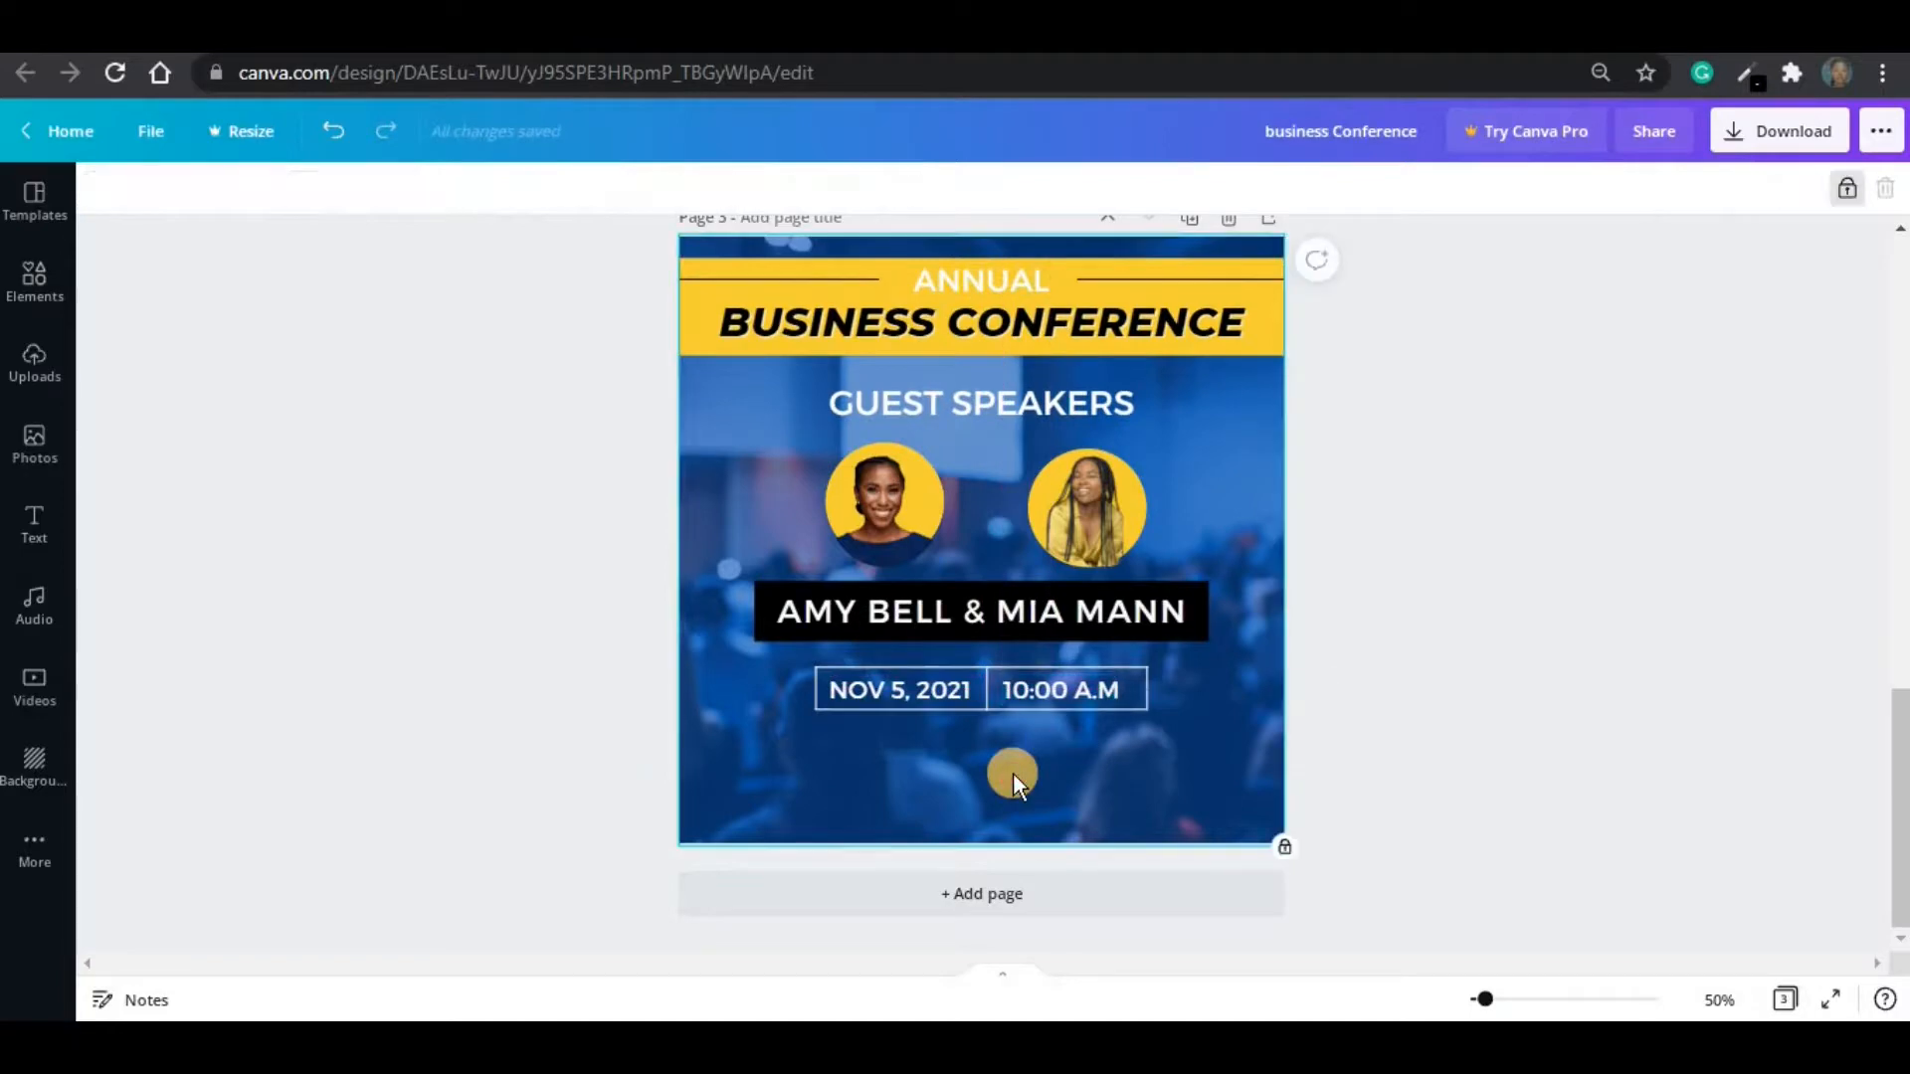
- Add the text "REGISTER NOW" and place it below the date and time box
{"action": "type", "text": "t"}
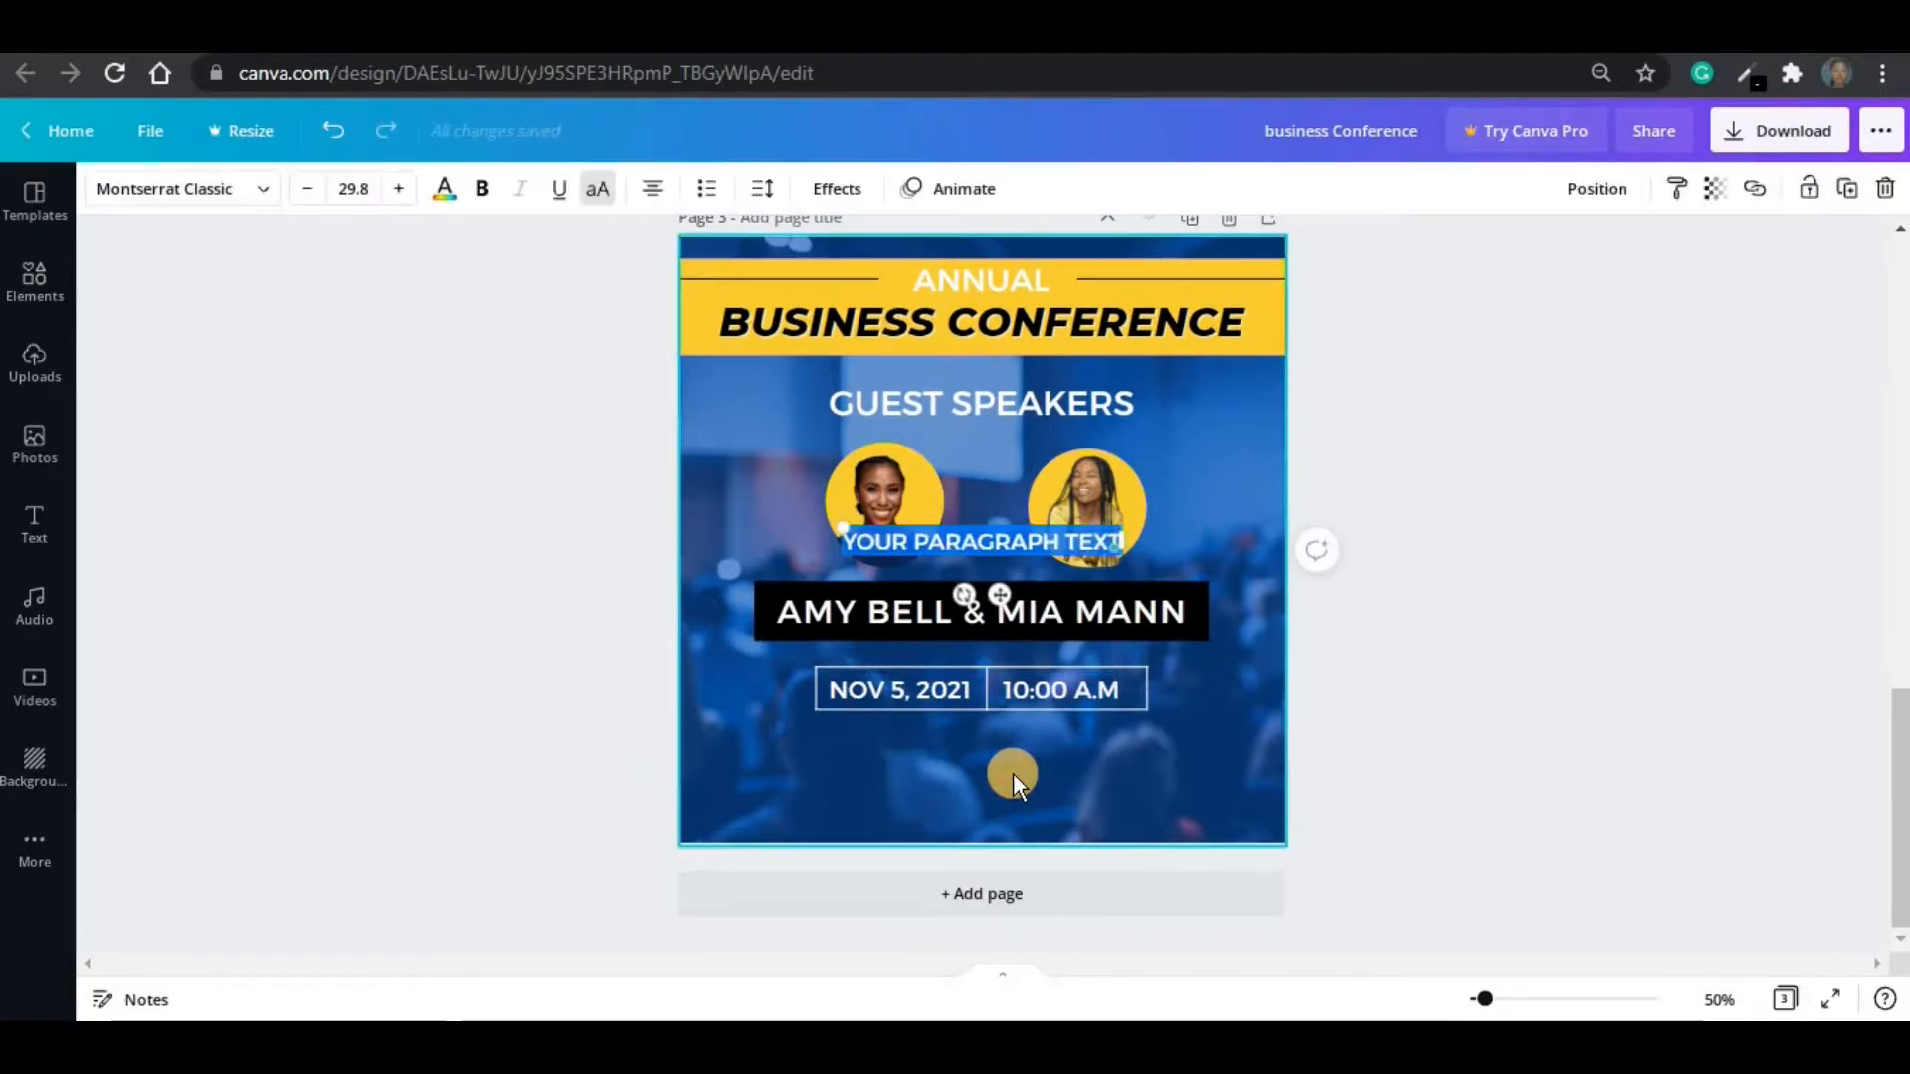
{"action": "type", "text": "REGISTER NOW"}
{"action": "left_click_drag", "start_coordinate": [990, 594], "coordinate": [986, 821]}
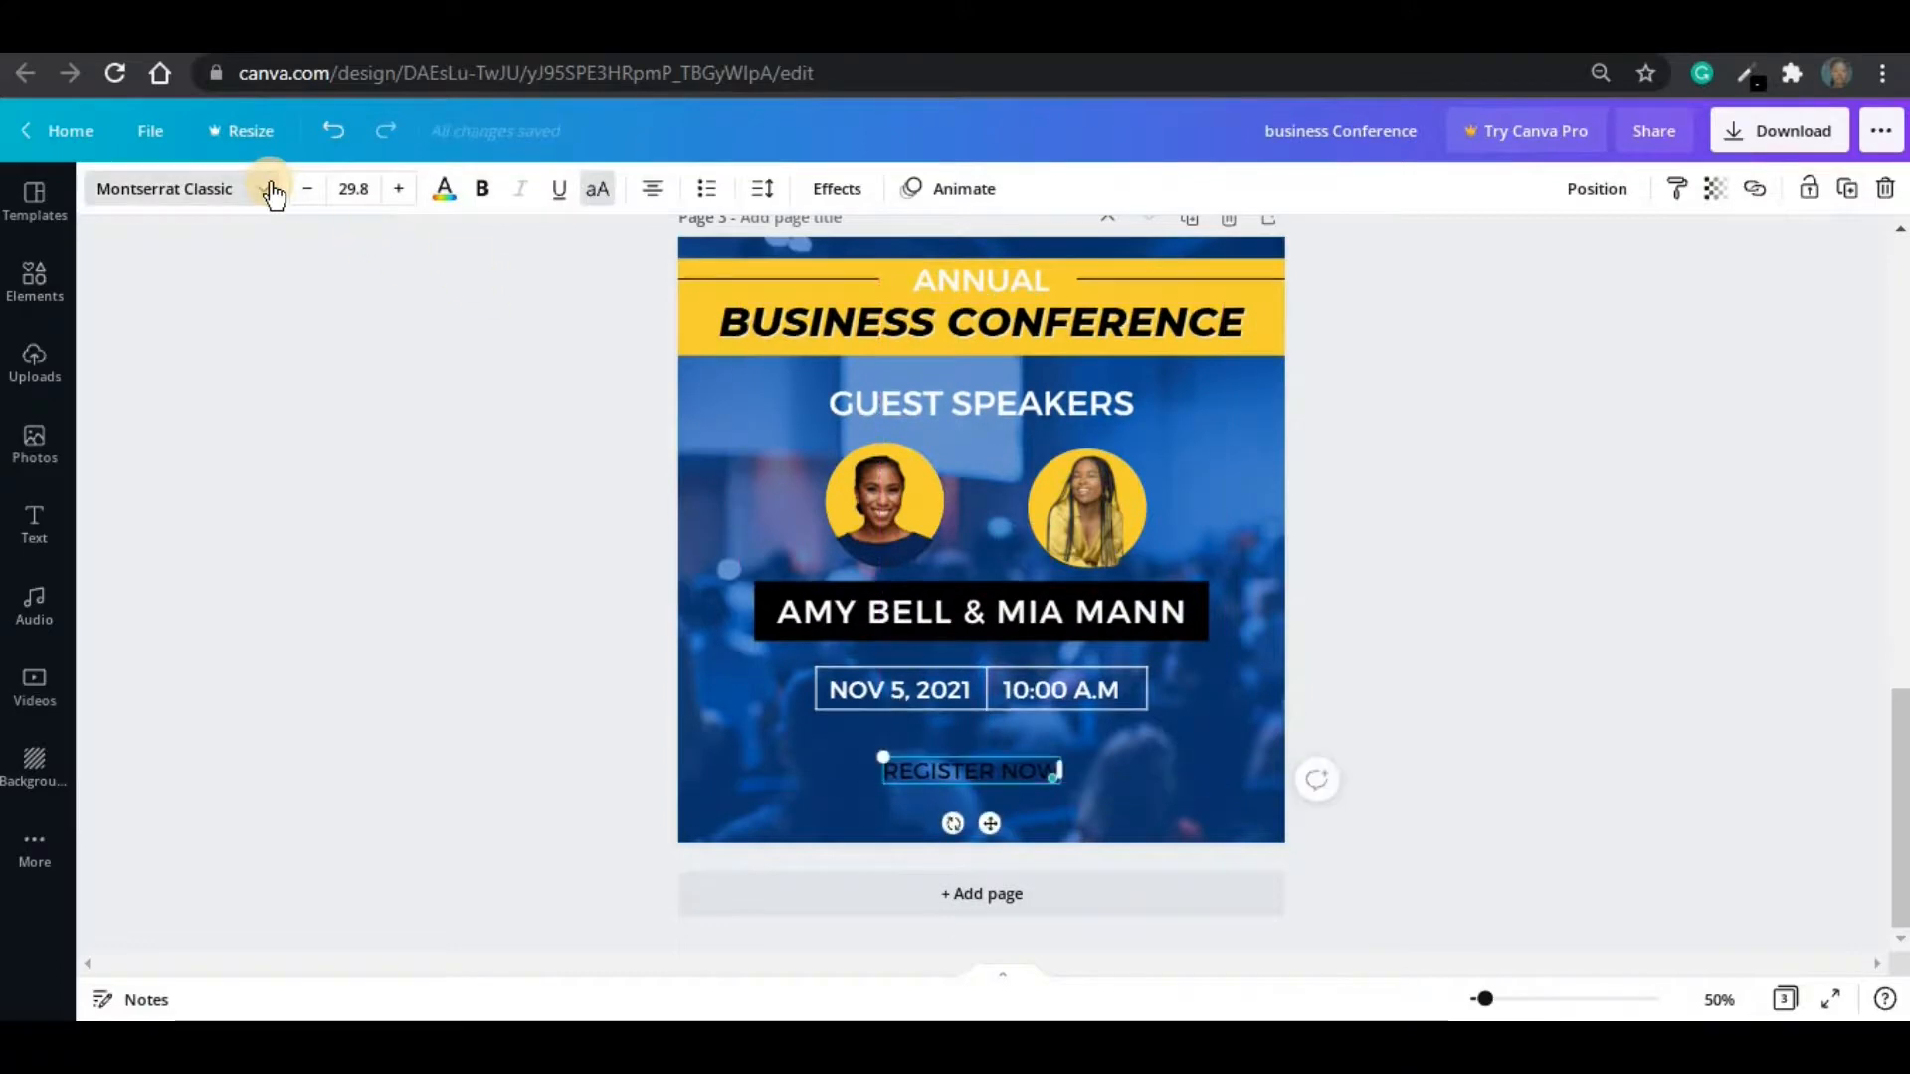
- Format "REGISTER NOW" as italic Montserrat Extra-Bold at size 45.3 in the document's yellow and adjust its position below the date box
{"action": "left_click", "coordinate": [269, 184]}
{"action": "left_click", "coordinate": [311, 613]}
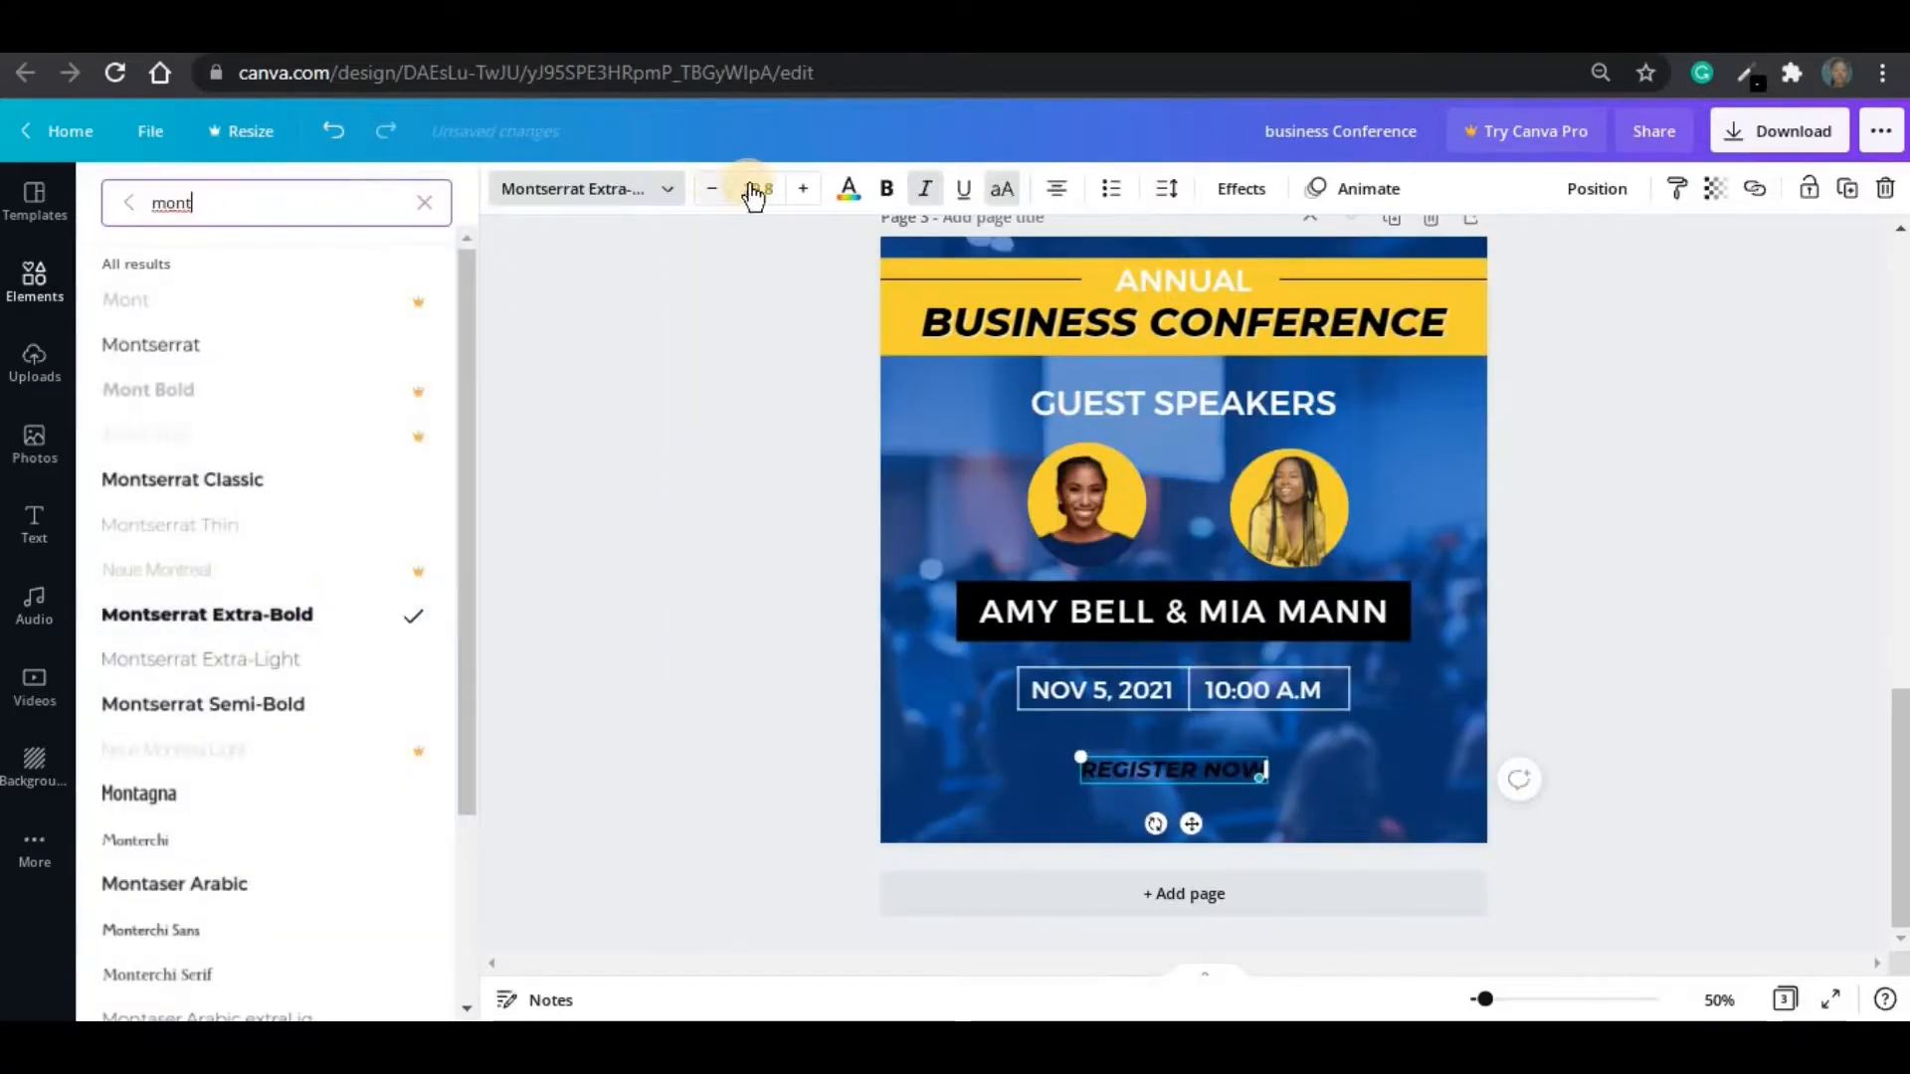
{"action": "left_click", "coordinate": [748, 186]}
{"action": "left_click", "coordinate": [848, 188]}
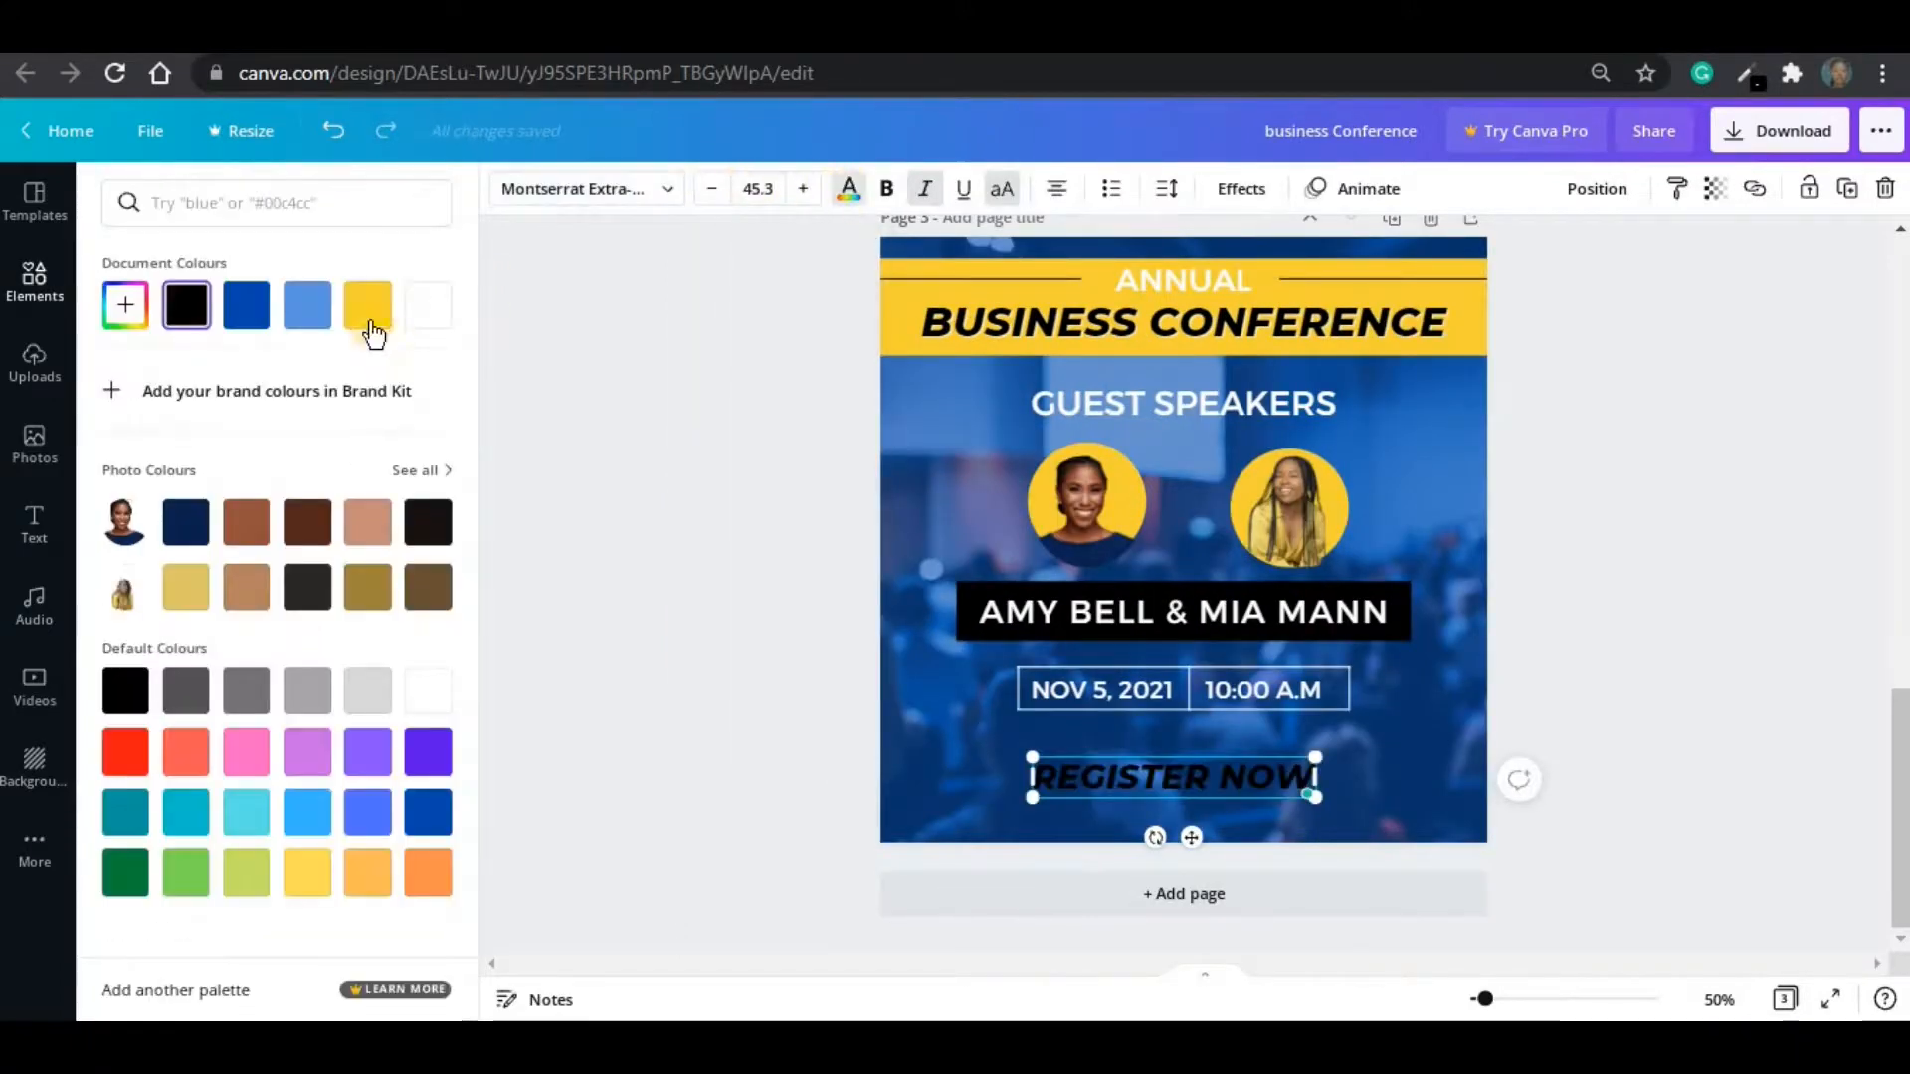
{"action": "left_click", "coordinate": [367, 303]}
{"action": "left_click", "coordinate": [606, 539]}
{"action": "left_click", "coordinate": [1186, 698]}
{"action": "left_click", "coordinate": [1061, 772]}
{"action": "left_click_drag", "start_coordinate": [988, 837], "coordinate": [982, 831]}
{"action": "left_click", "coordinate": [1173, 793]}
{"action": "type", "text": "twww.website."}
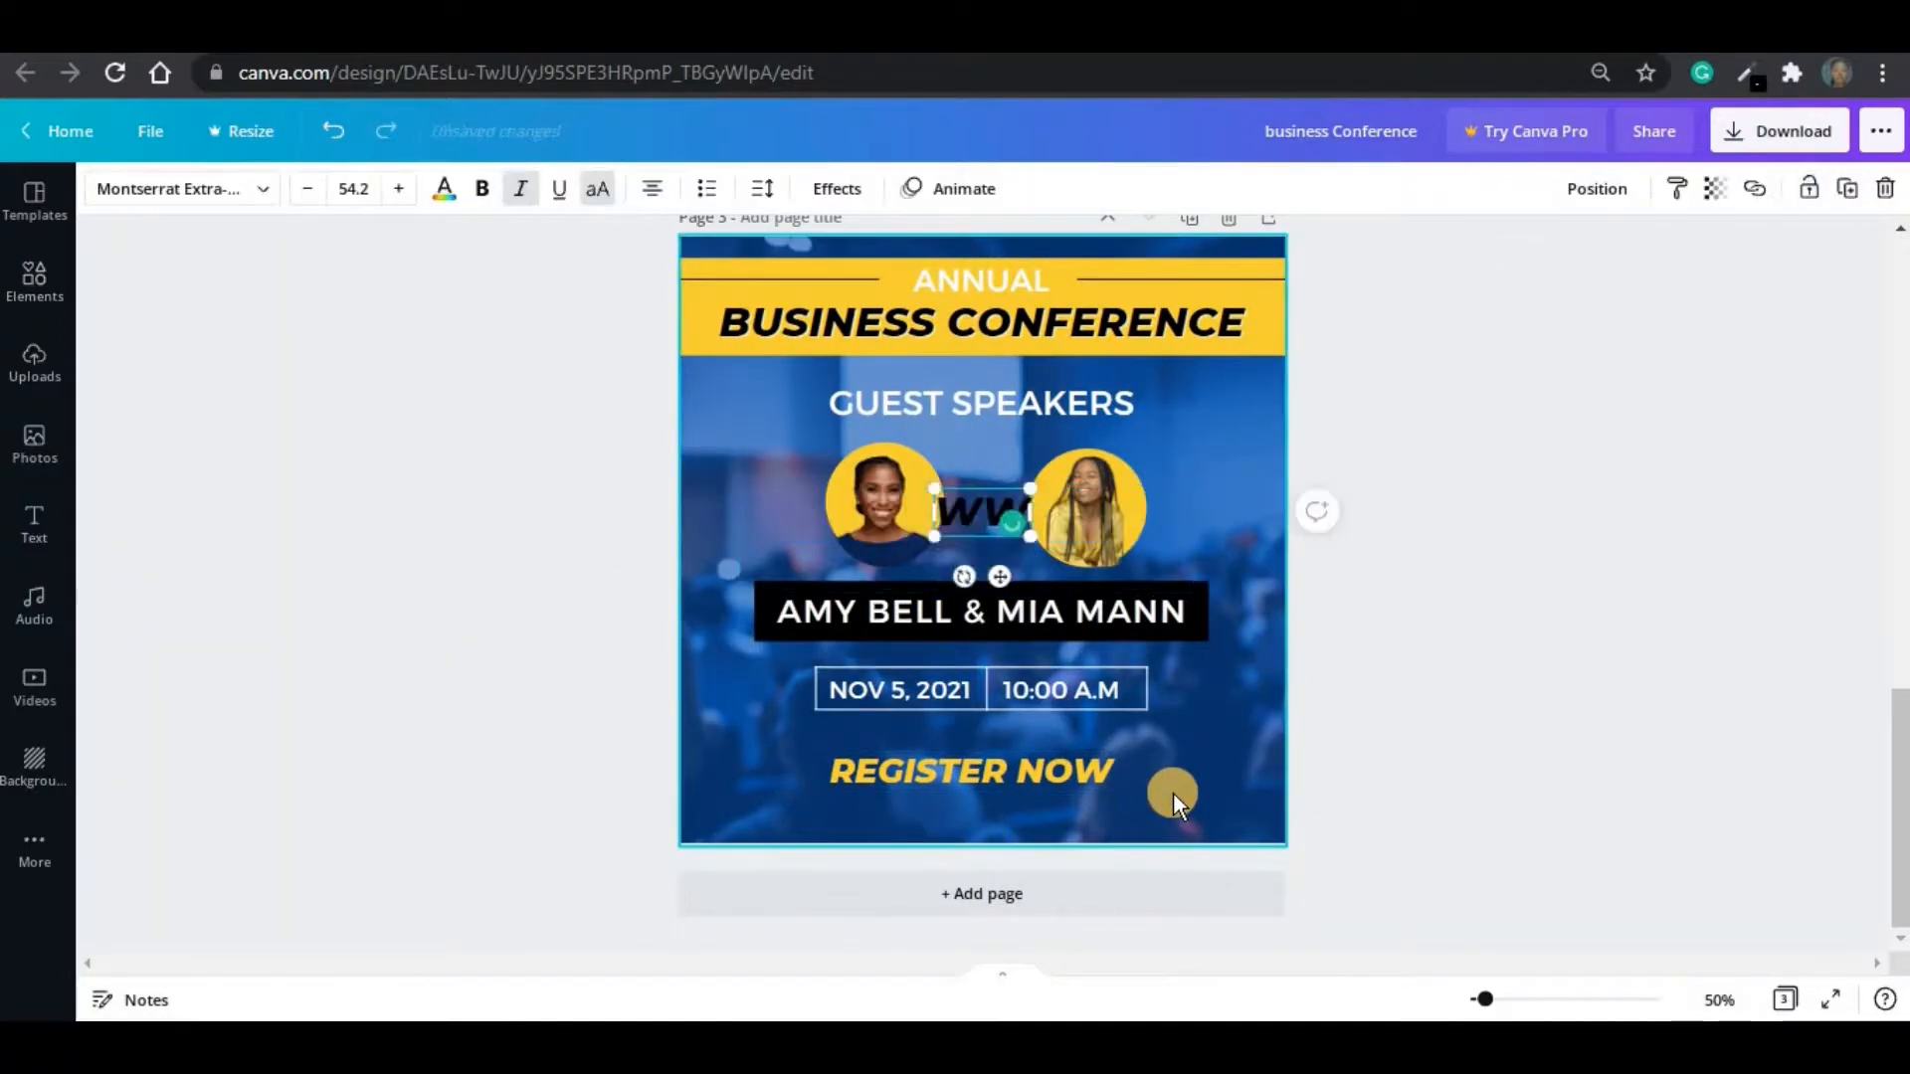
{"action": "type", "text": "com"}
{"action": "left_click_drag", "start_coordinate": [999, 575], "coordinate": [997, 893]}
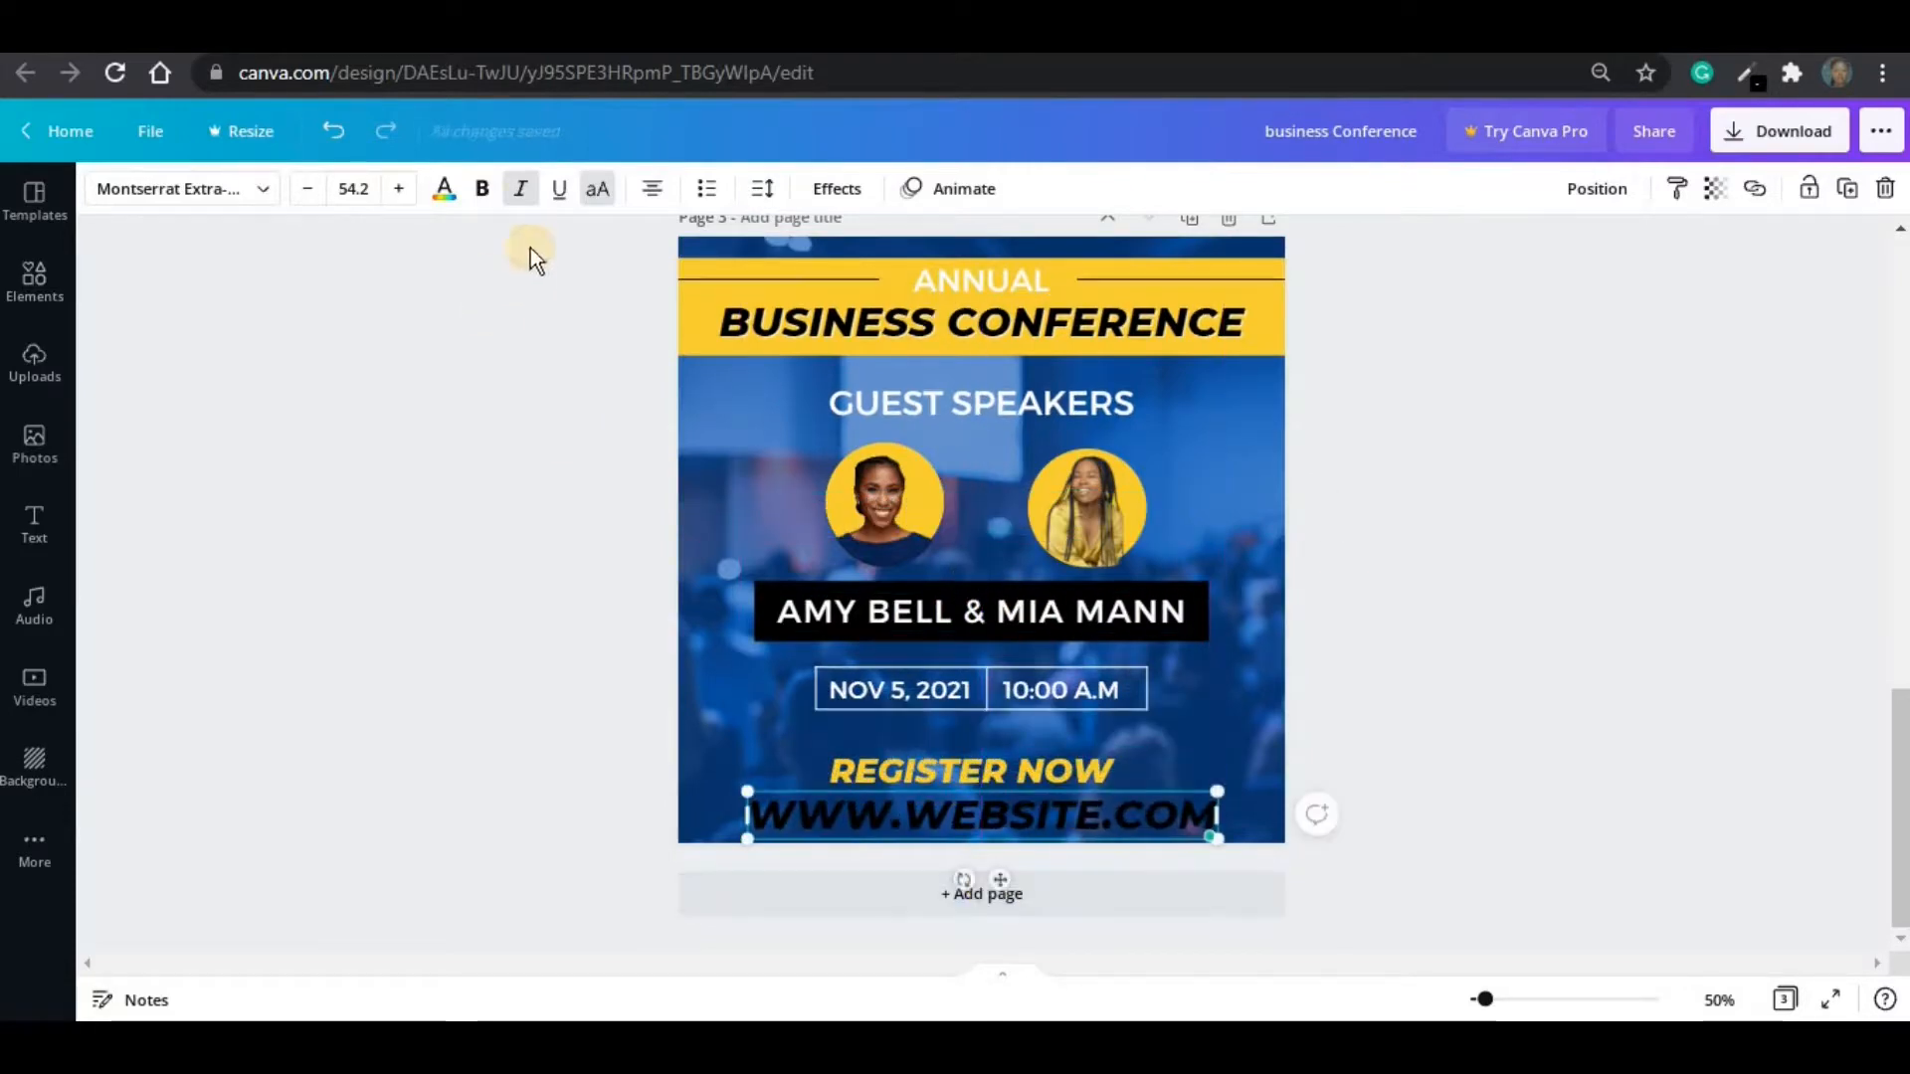
{"action": "left_click", "coordinate": [443, 188]}
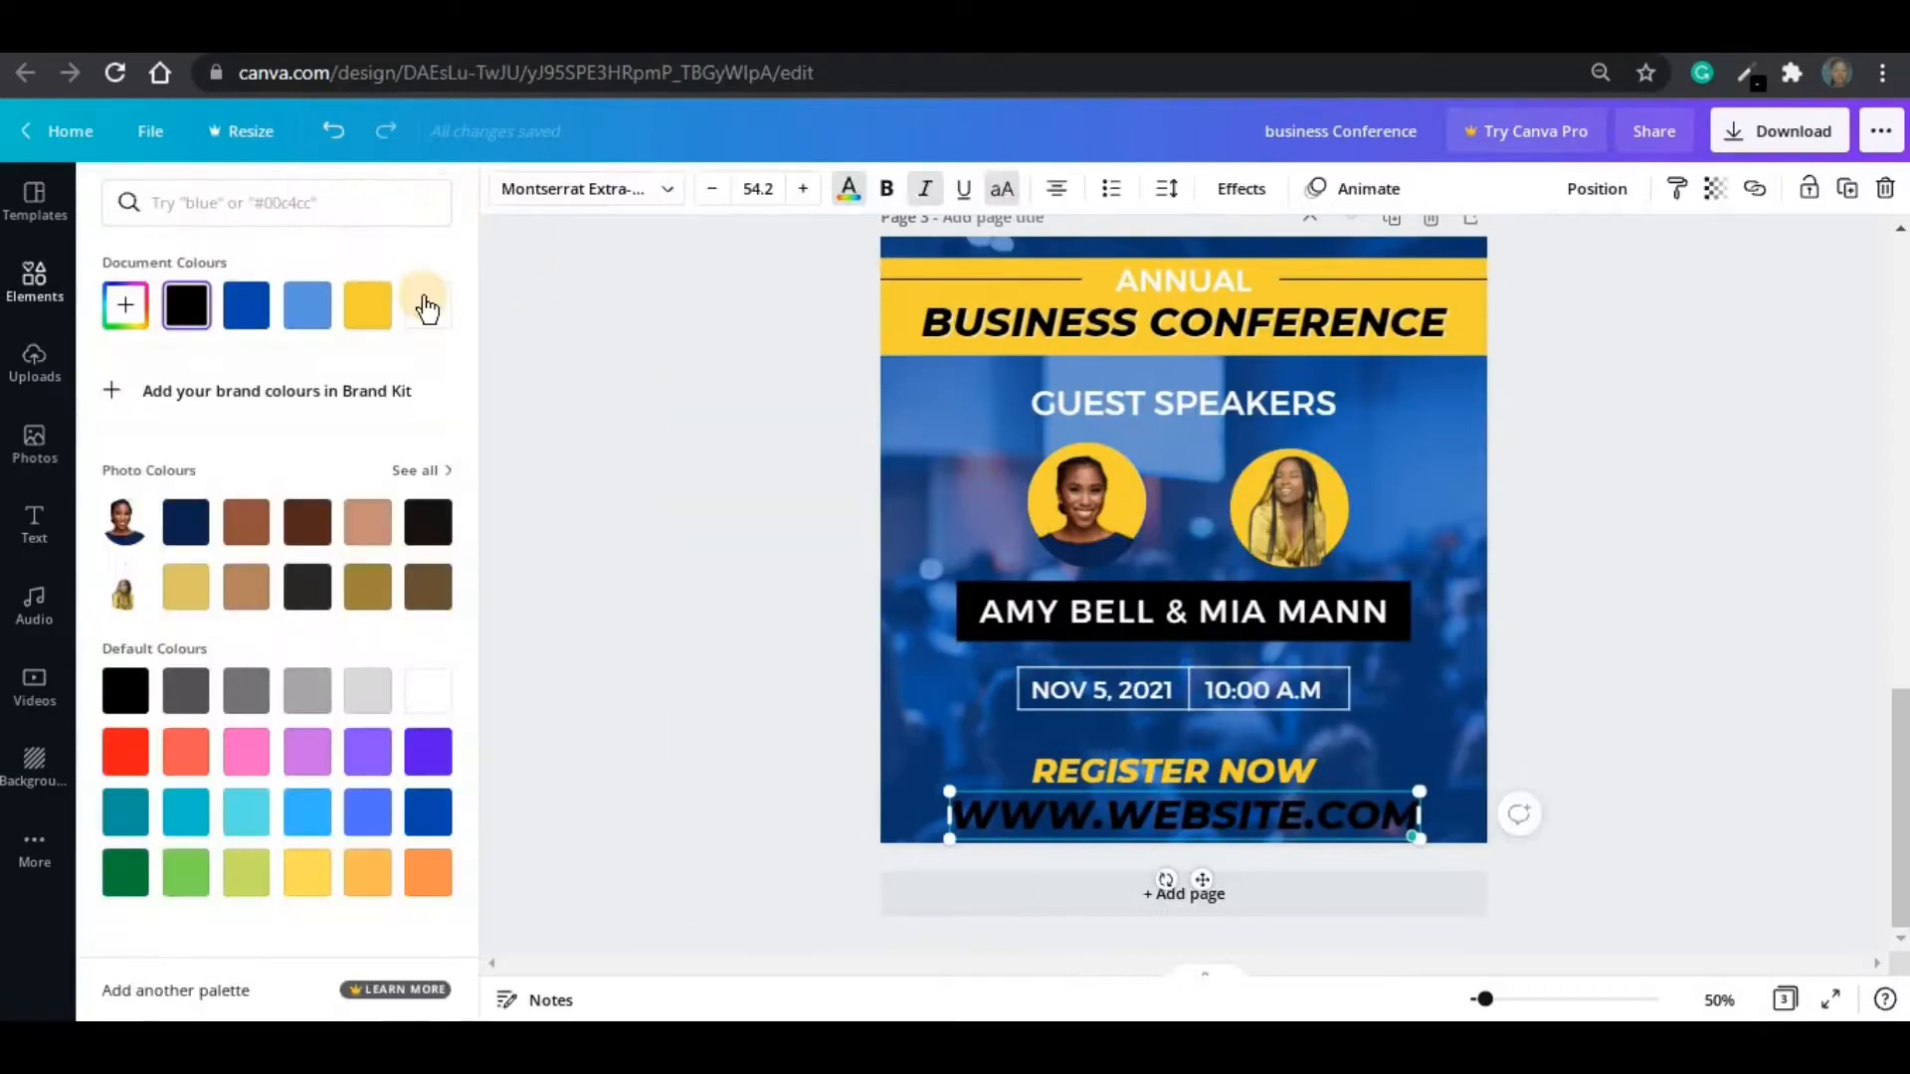
- Change the website address to the Montserrat Classic font and turn off its uppercase formatting
{"action": "left_click", "coordinate": [563, 196]}
{"action": "type", "text": "mont"}
{"action": "left_click", "coordinate": [348, 487]}
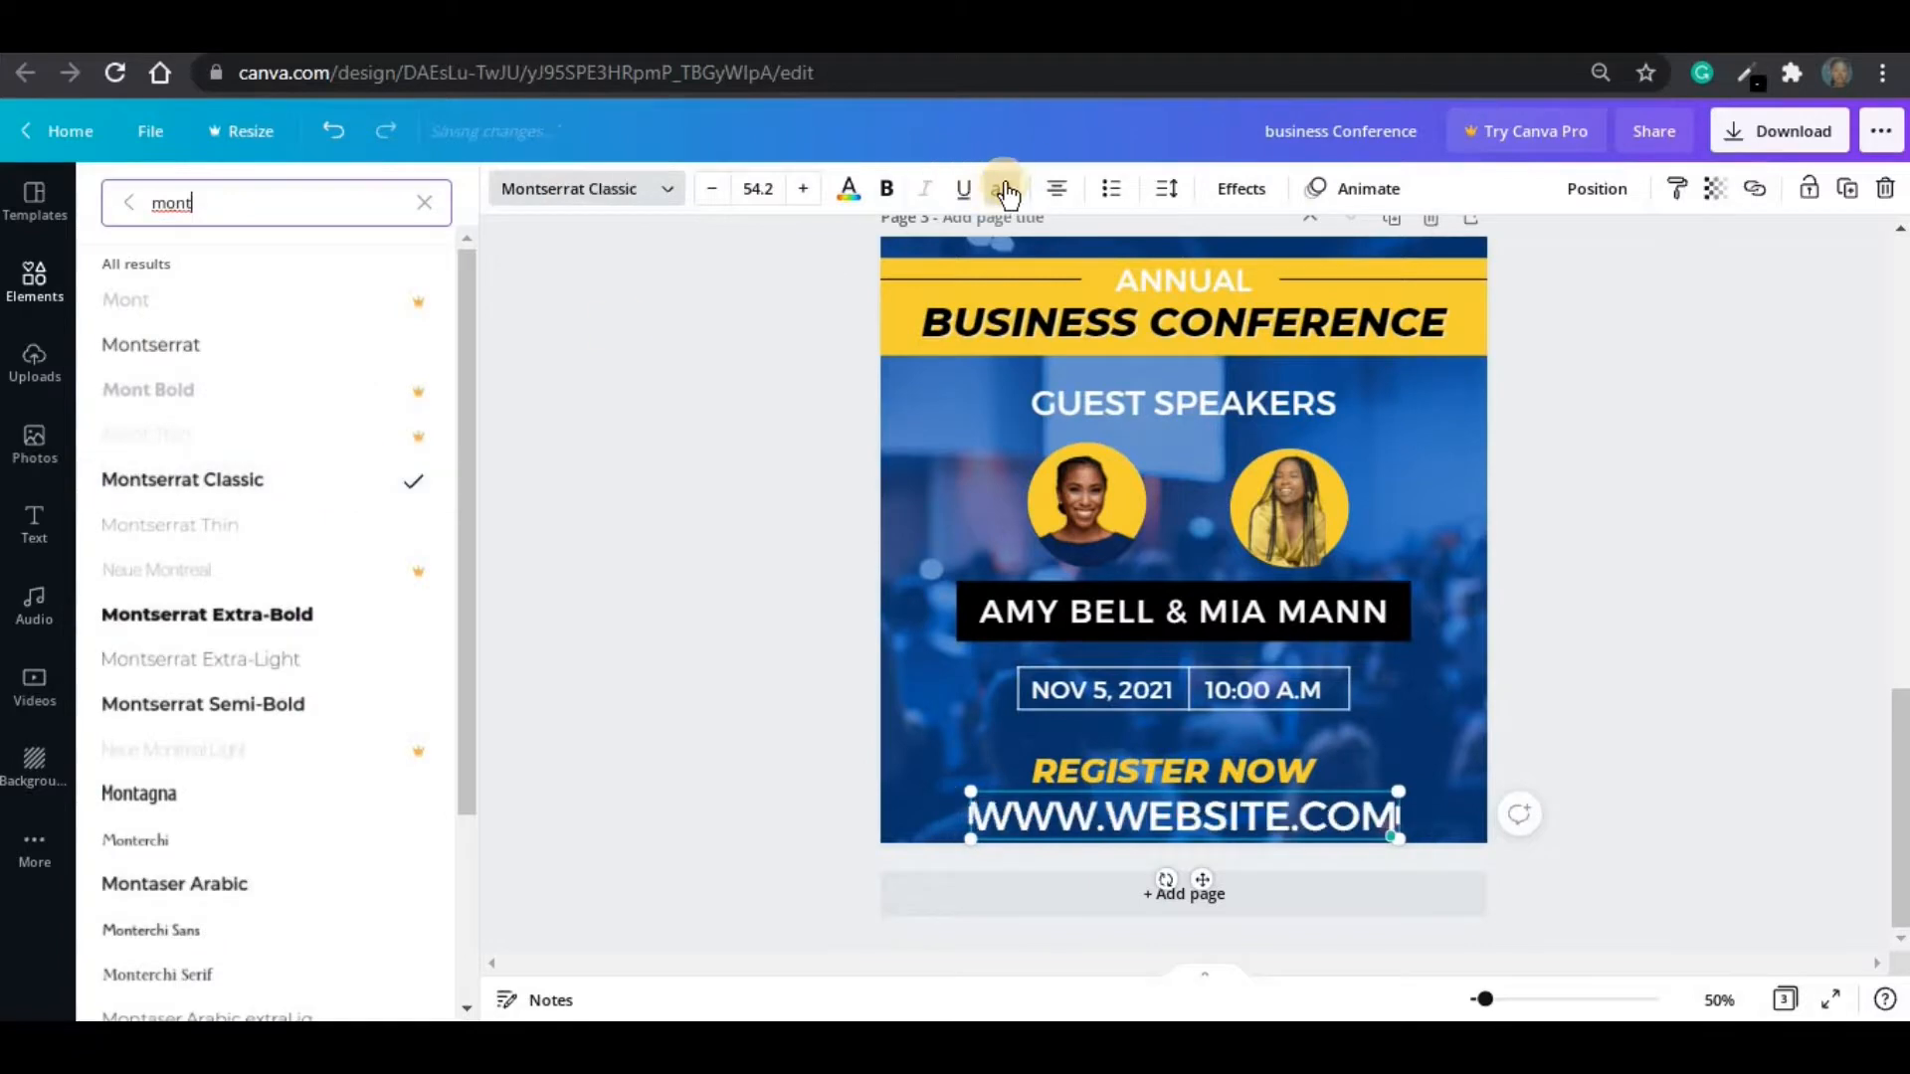
{"action": "left_click", "coordinate": [1007, 193]}
{"action": "left_click", "coordinate": [649, 479]}
{"action": "left_click", "coordinate": [1134, 820]}
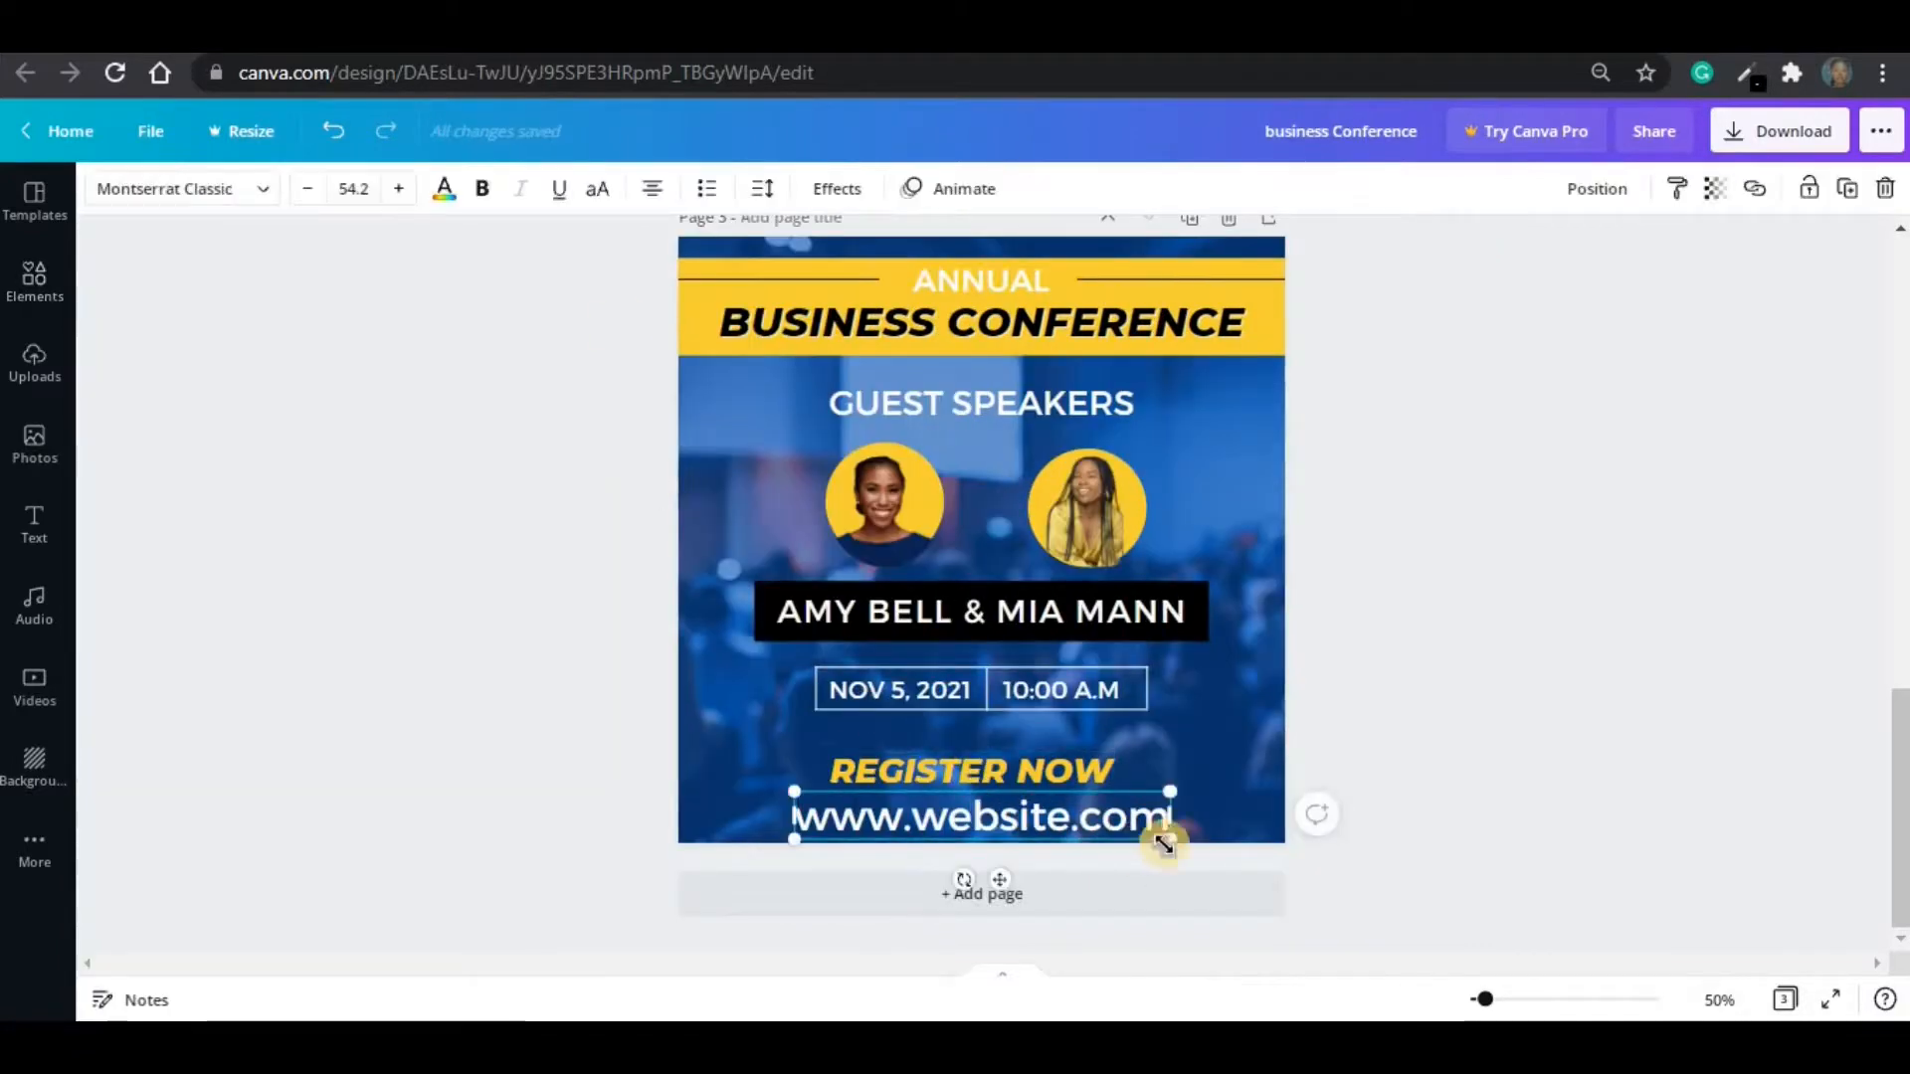
- Reduce the website address to size 33.8 and centre it horizontally on the page
{"action": "left_click_drag", "start_coordinate": [1164, 843], "coordinate": [1067, 821]}
{"action": "left_click_drag", "start_coordinate": [794, 792], "coordinate": [818, 799]}
{"action": "left_click", "coordinate": [1596, 188]}
{"action": "left_click", "coordinate": [1496, 395]}
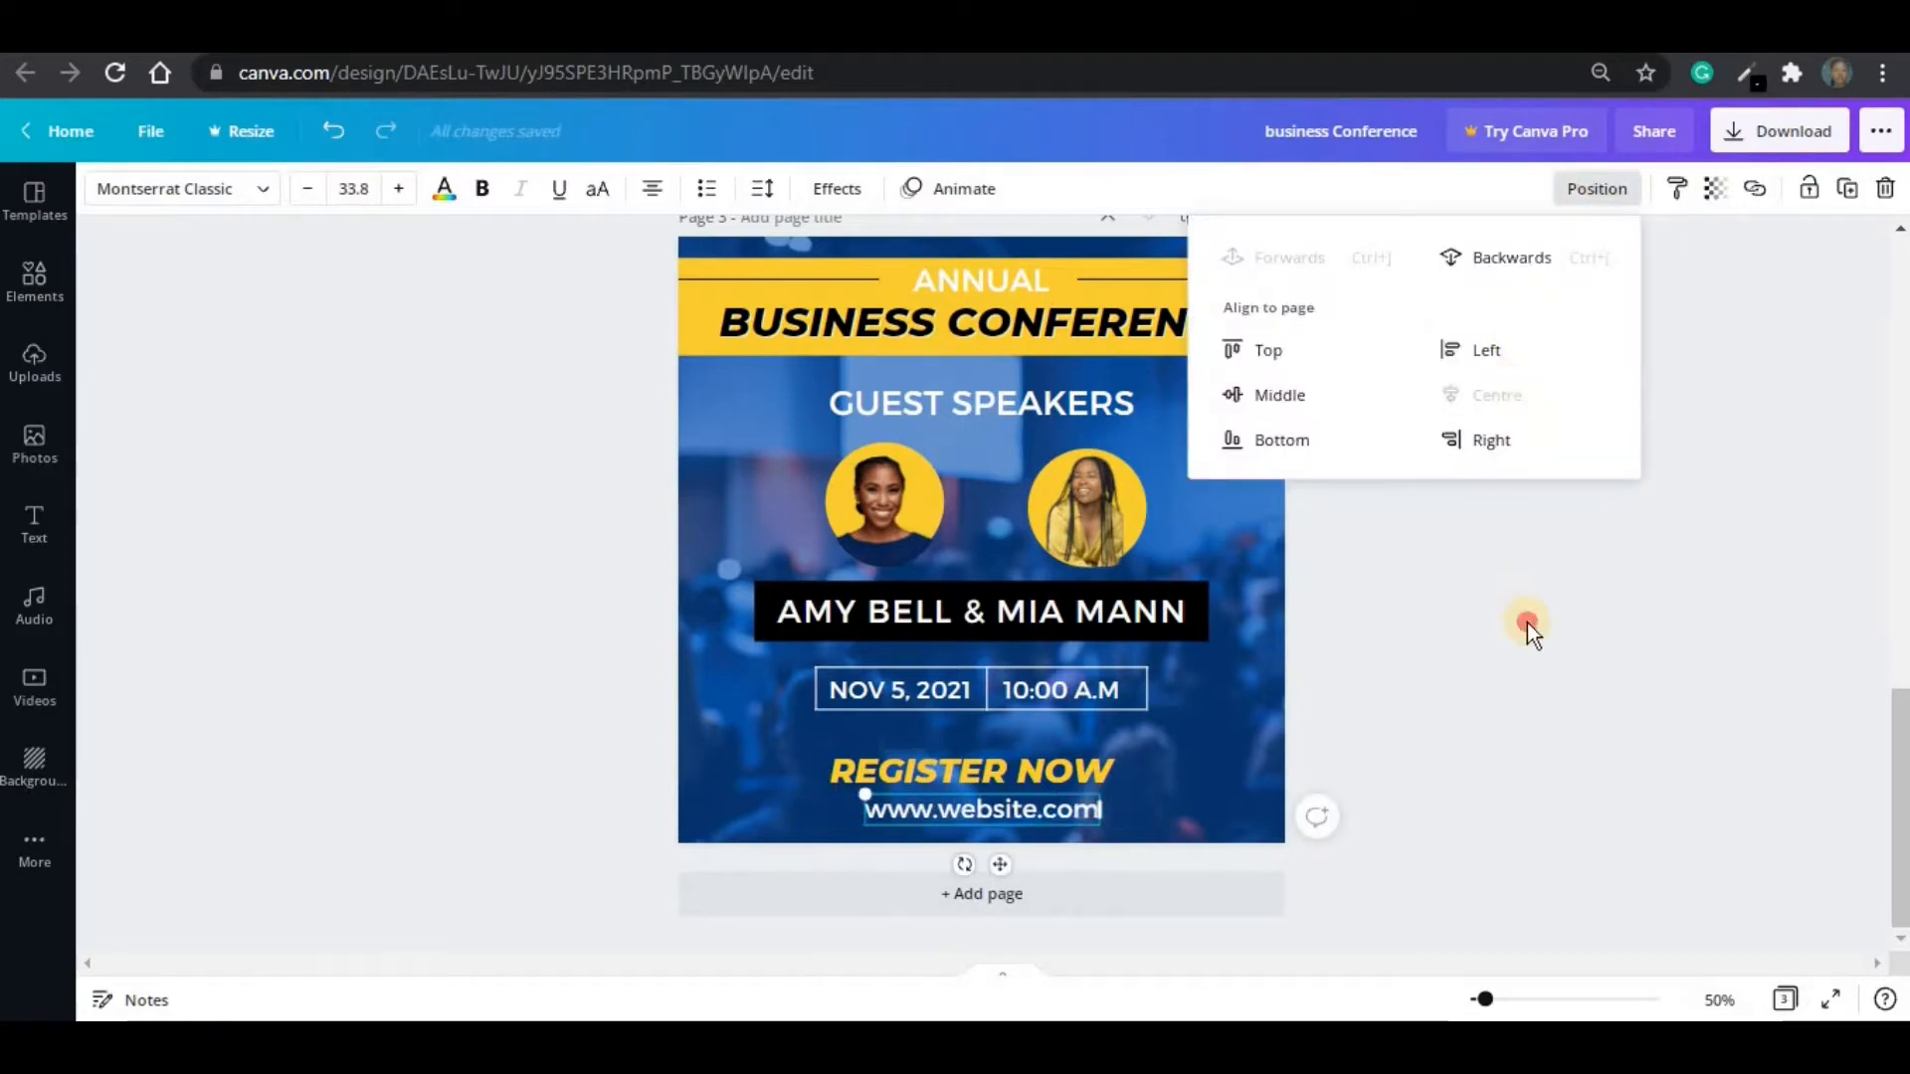
{"action": "left_click", "coordinate": [1526, 623]}
- Centre the "REGISTER NOW" text horizontally on the page
{"action": "left_click", "coordinate": [1007, 820]}
{"action": "left_click", "coordinate": [955, 771]}
{"action": "left_click", "coordinate": [1595, 188]}
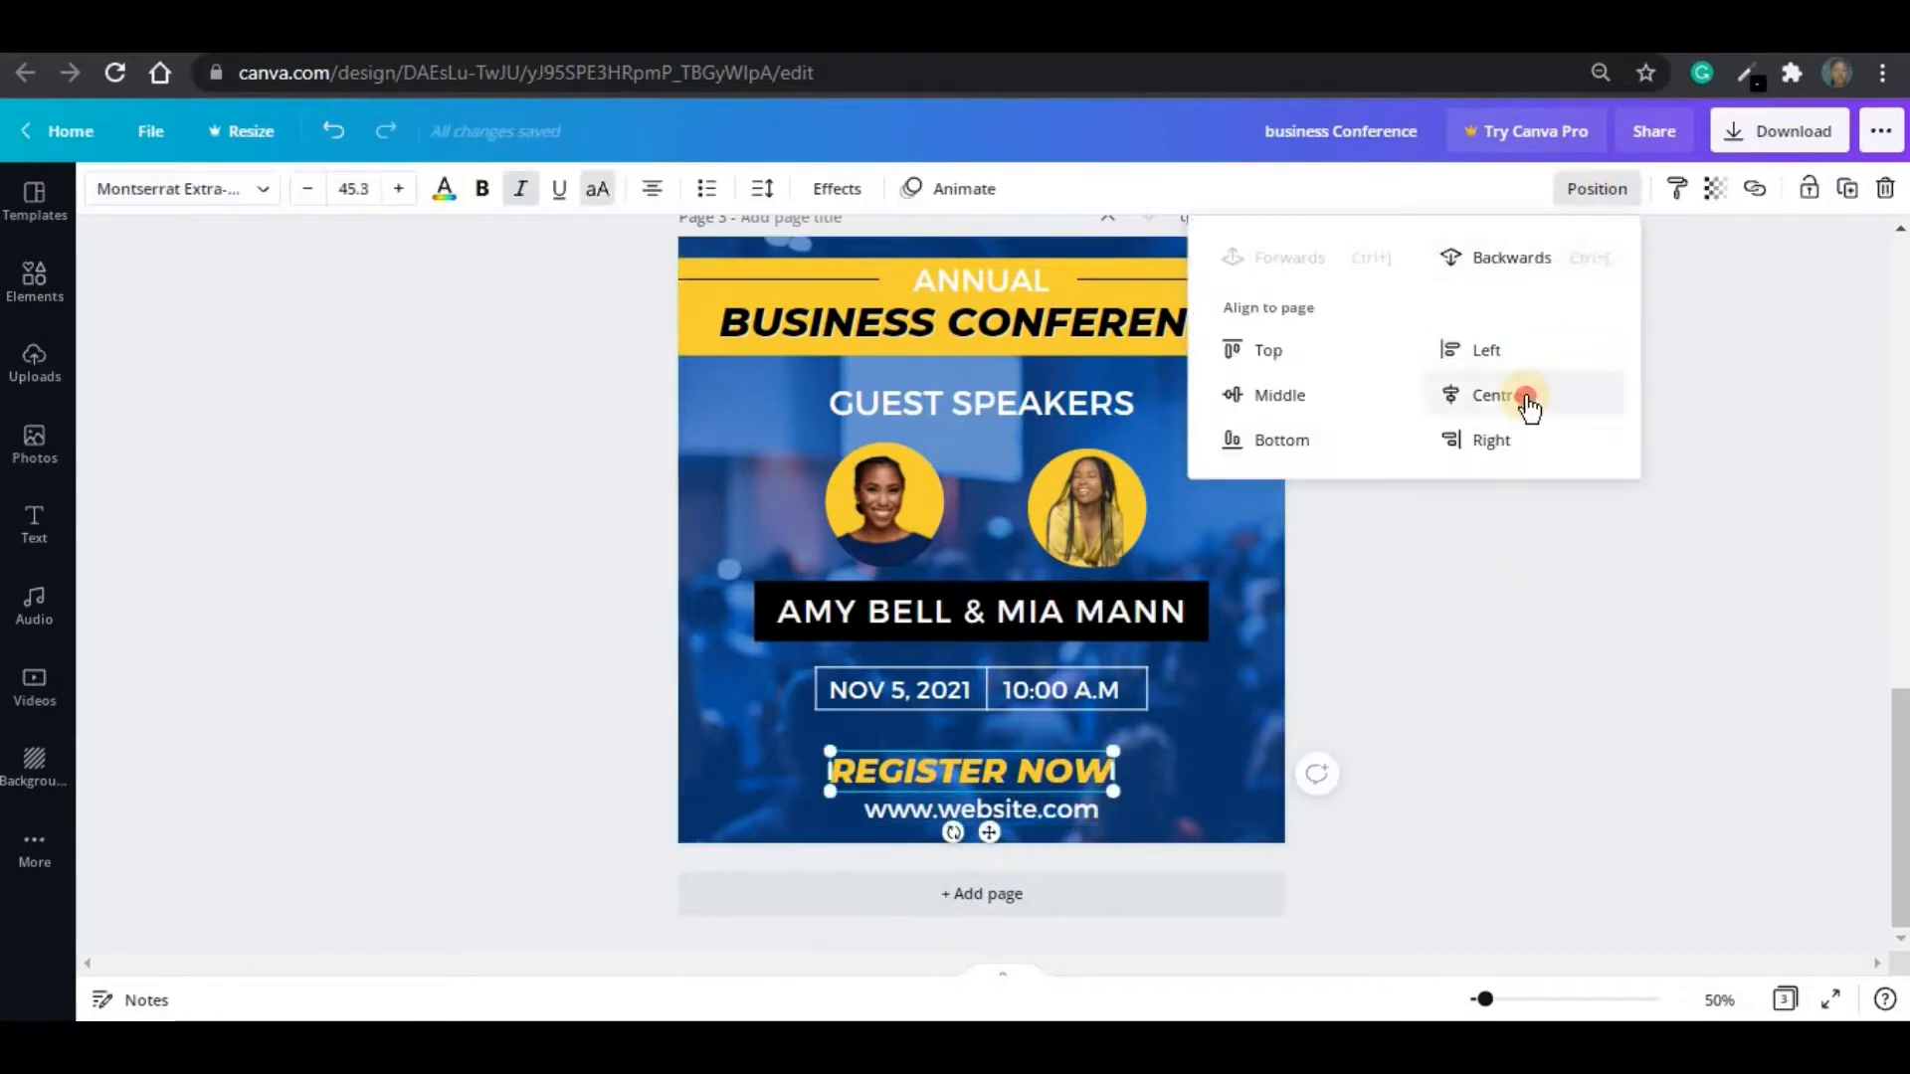
{"action": "left_click", "coordinate": [1526, 396]}
{"action": "left_click", "coordinate": [1267, 660]}
- Move the website address up closer to "REGISTER NOW", and shift both texts slightly up together
{"action": "left_click", "coordinate": [1036, 812]}
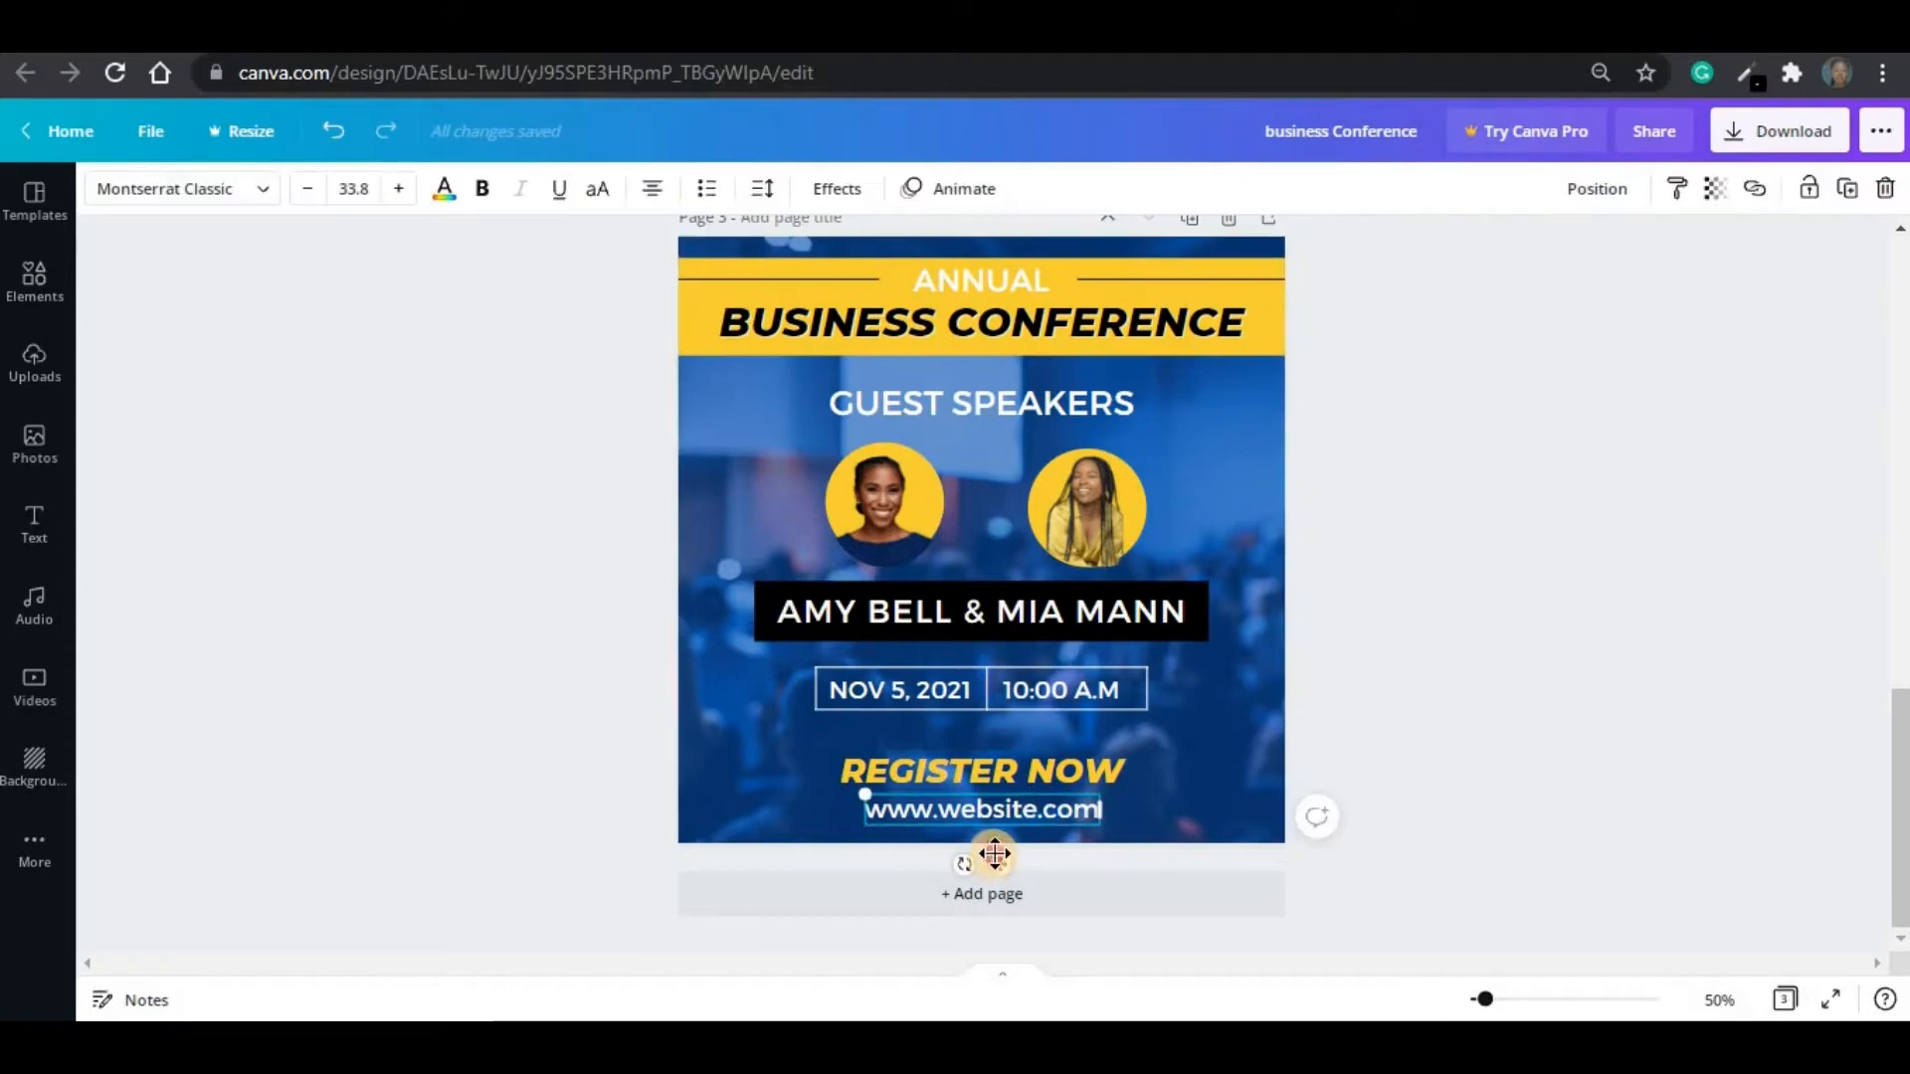
{"action": "left_click_drag", "start_coordinate": [994, 853], "coordinate": [995, 844]}
{"action": "left_click_drag", "start_coordinate": [1244, 764], "coordinate": [974, 792]}
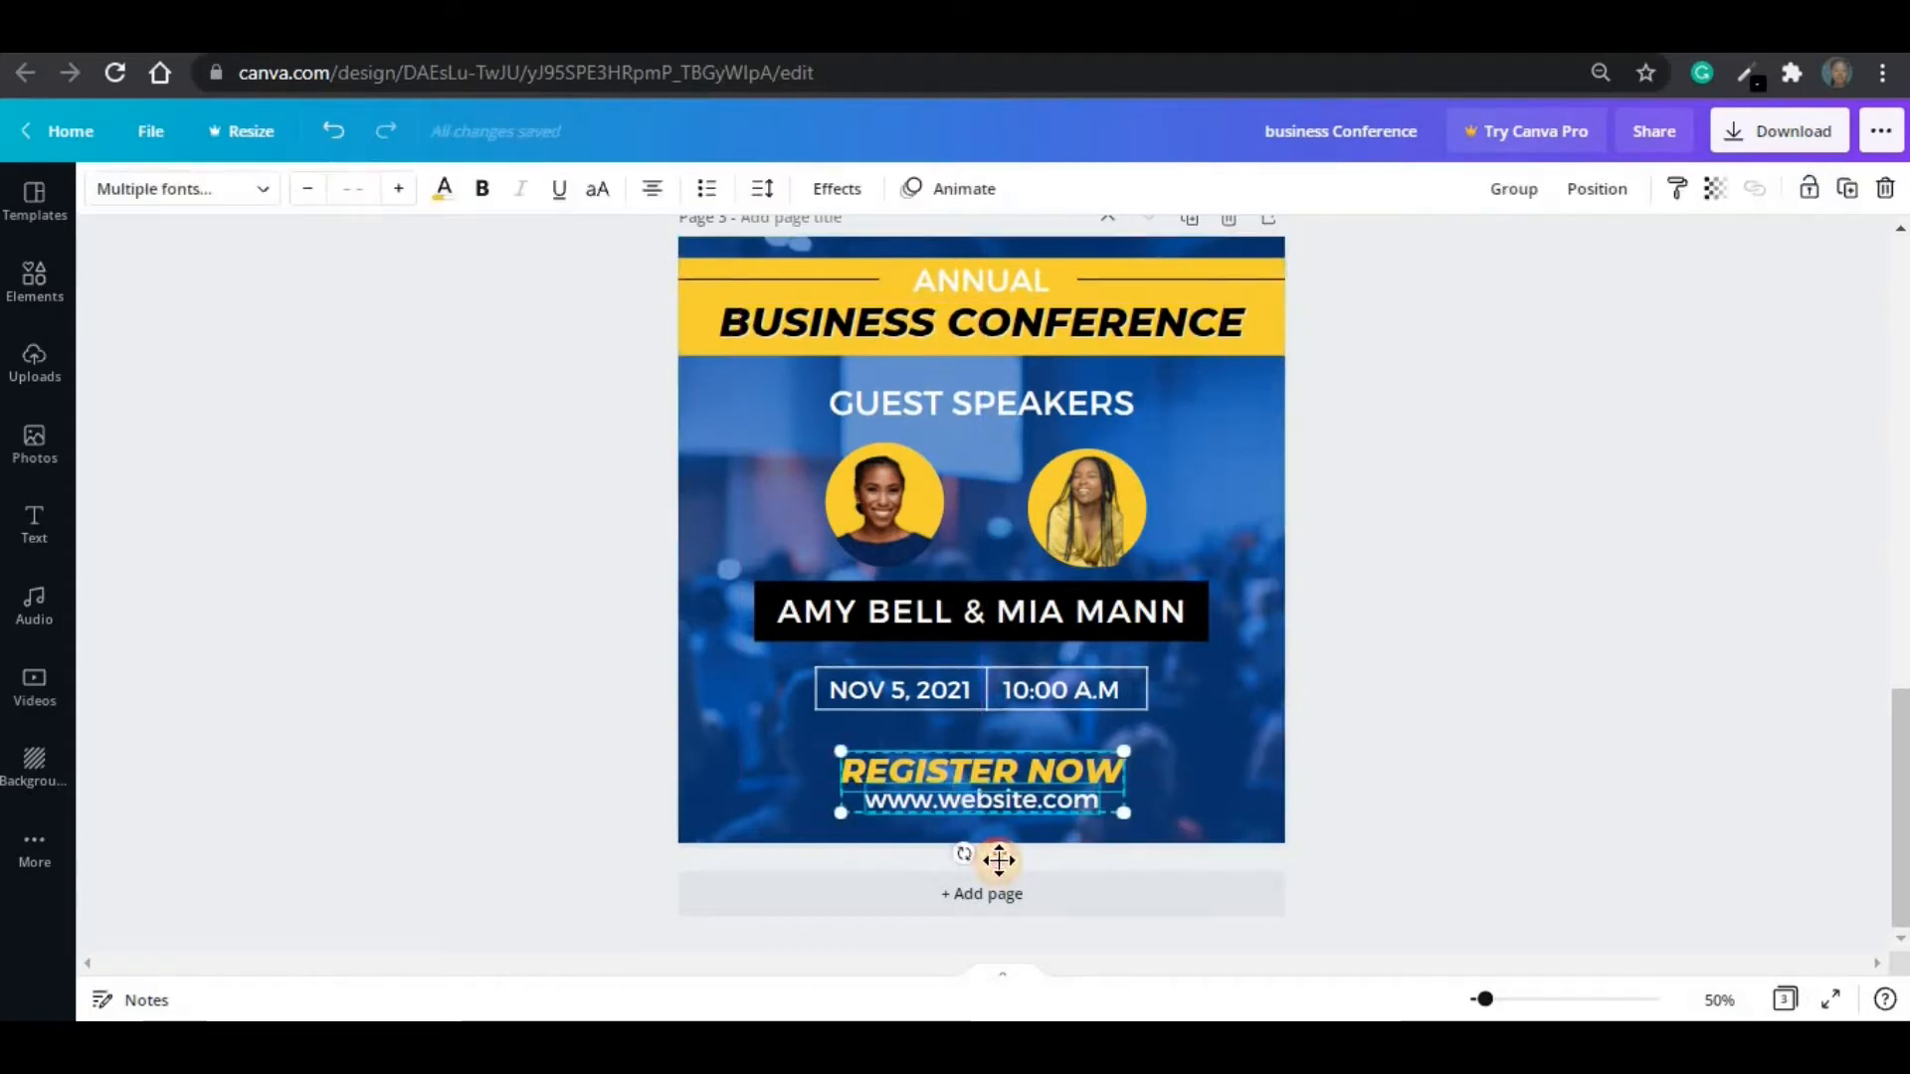
{"action": "left_click_drag", "start_coordinate": [998, 861], "coordinate": [1001, 861]}
{"action": "left_click", "coordinate": [1243, 788]}
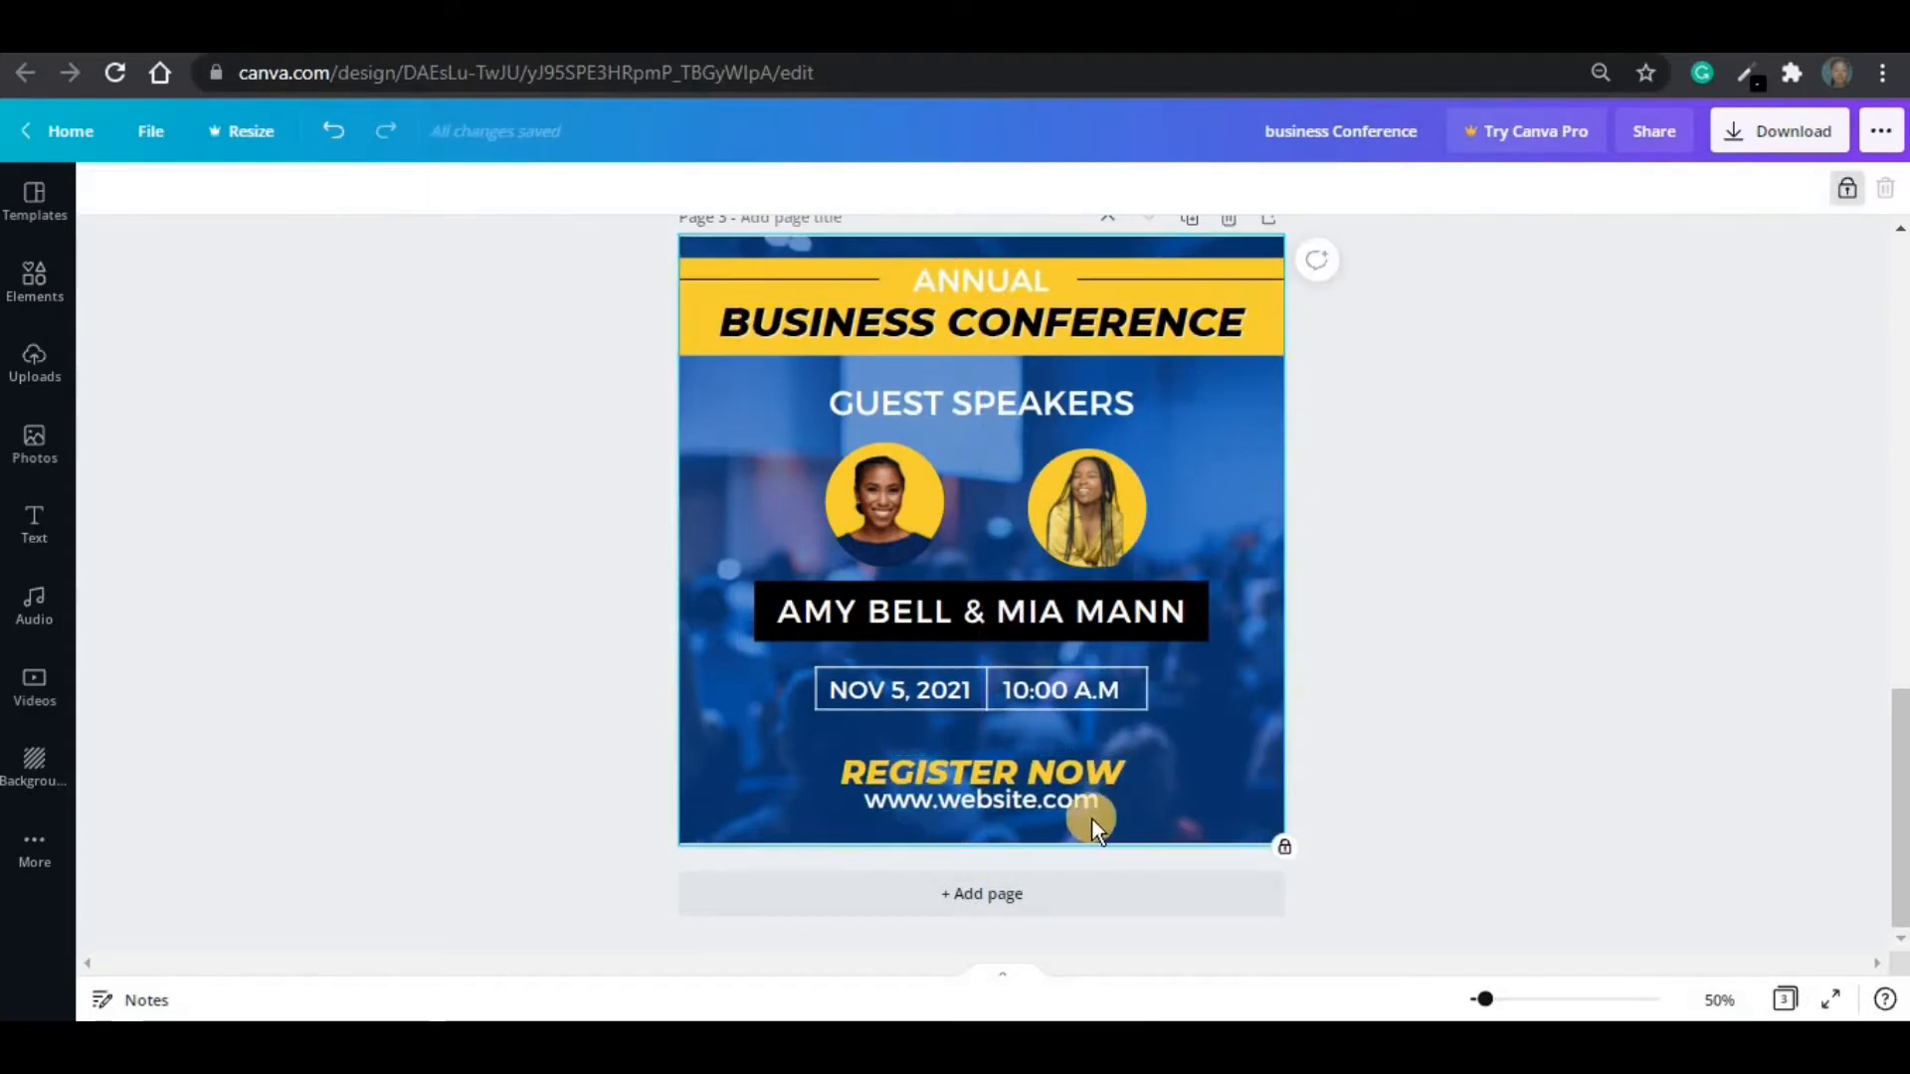
{"action": "left_click_drag", "start_coordinate": [1091, 819], "coordinate": [1031, 771]}
{"action": "left_click_drag", "start_coordinate": [998, 854], "coordinate": [999, 843]}
{"action": "left_click", "coordinate": [1170, 818]}
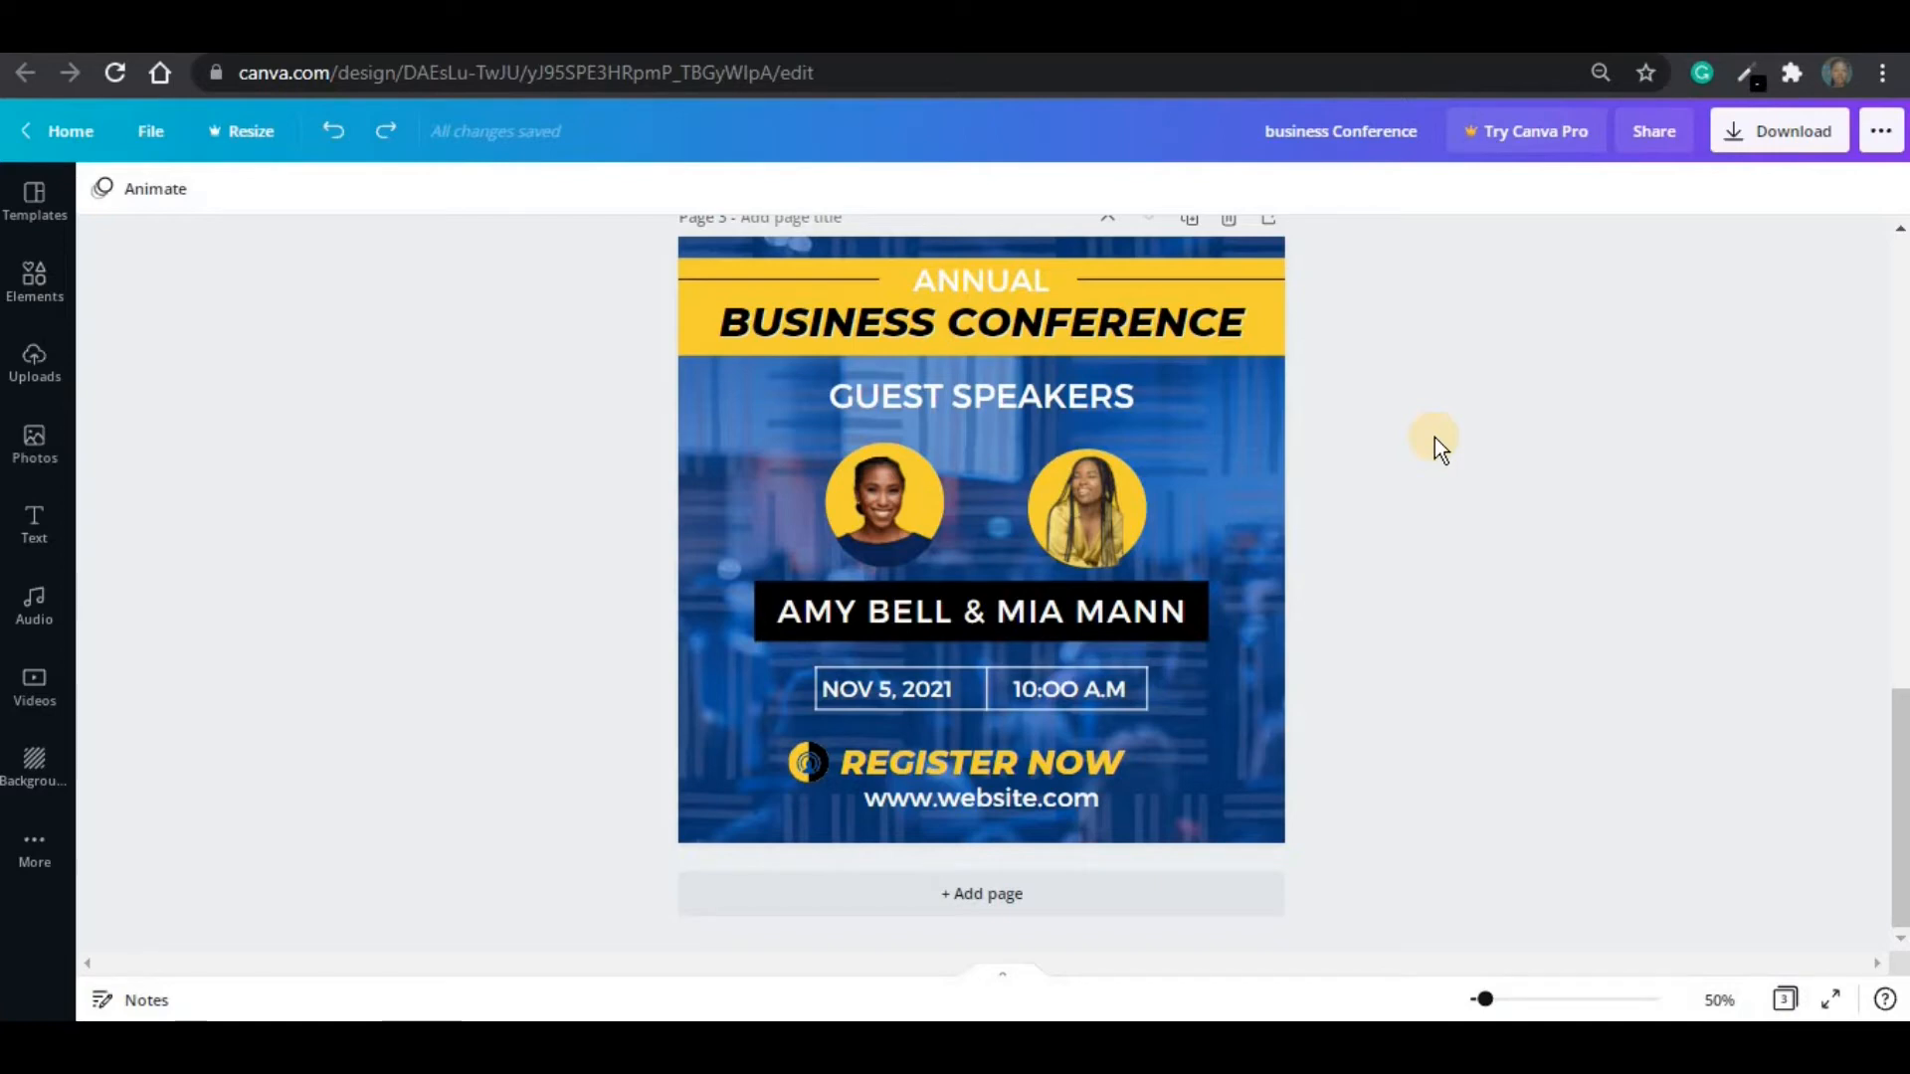
{"action": "key", "text": "ctrl+plus"}
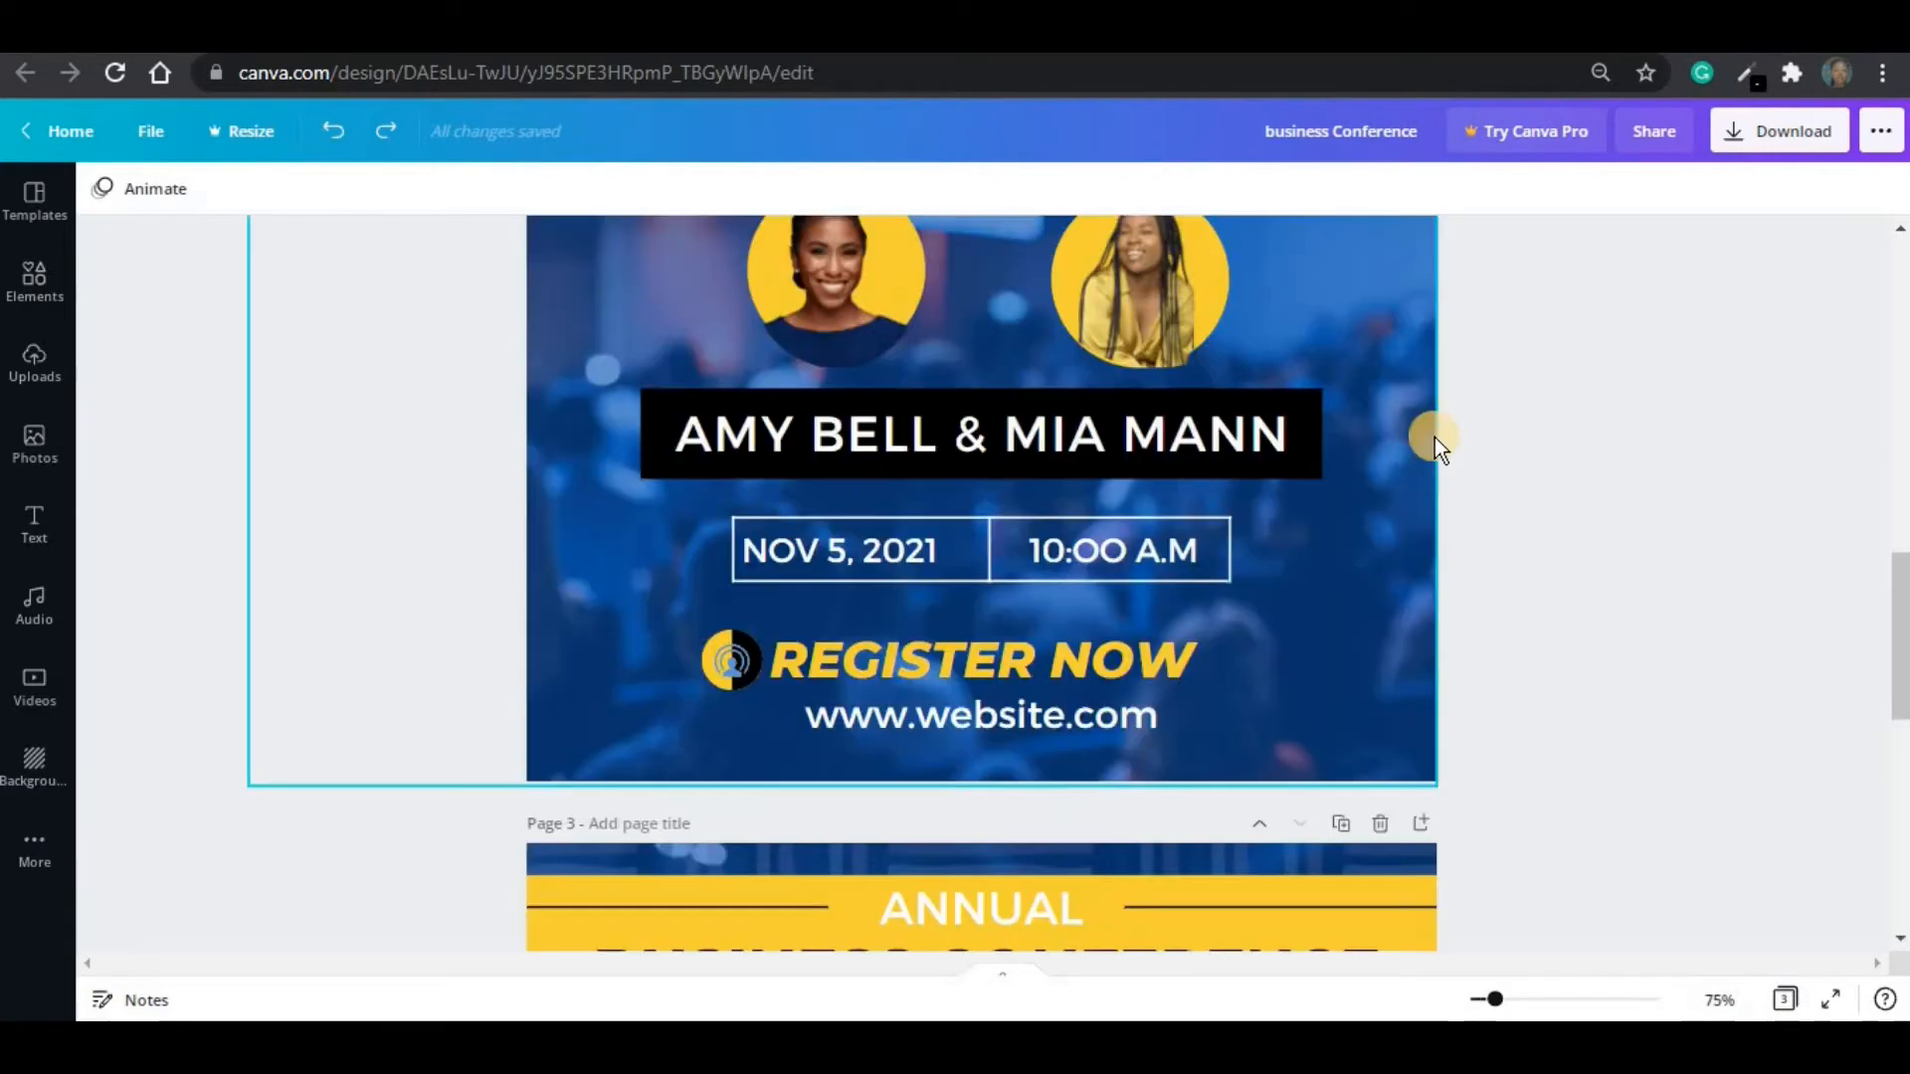
{"action": "left_click_drag", "start_coordinate": [1902, 592], "coordinate": [1898, 789]}
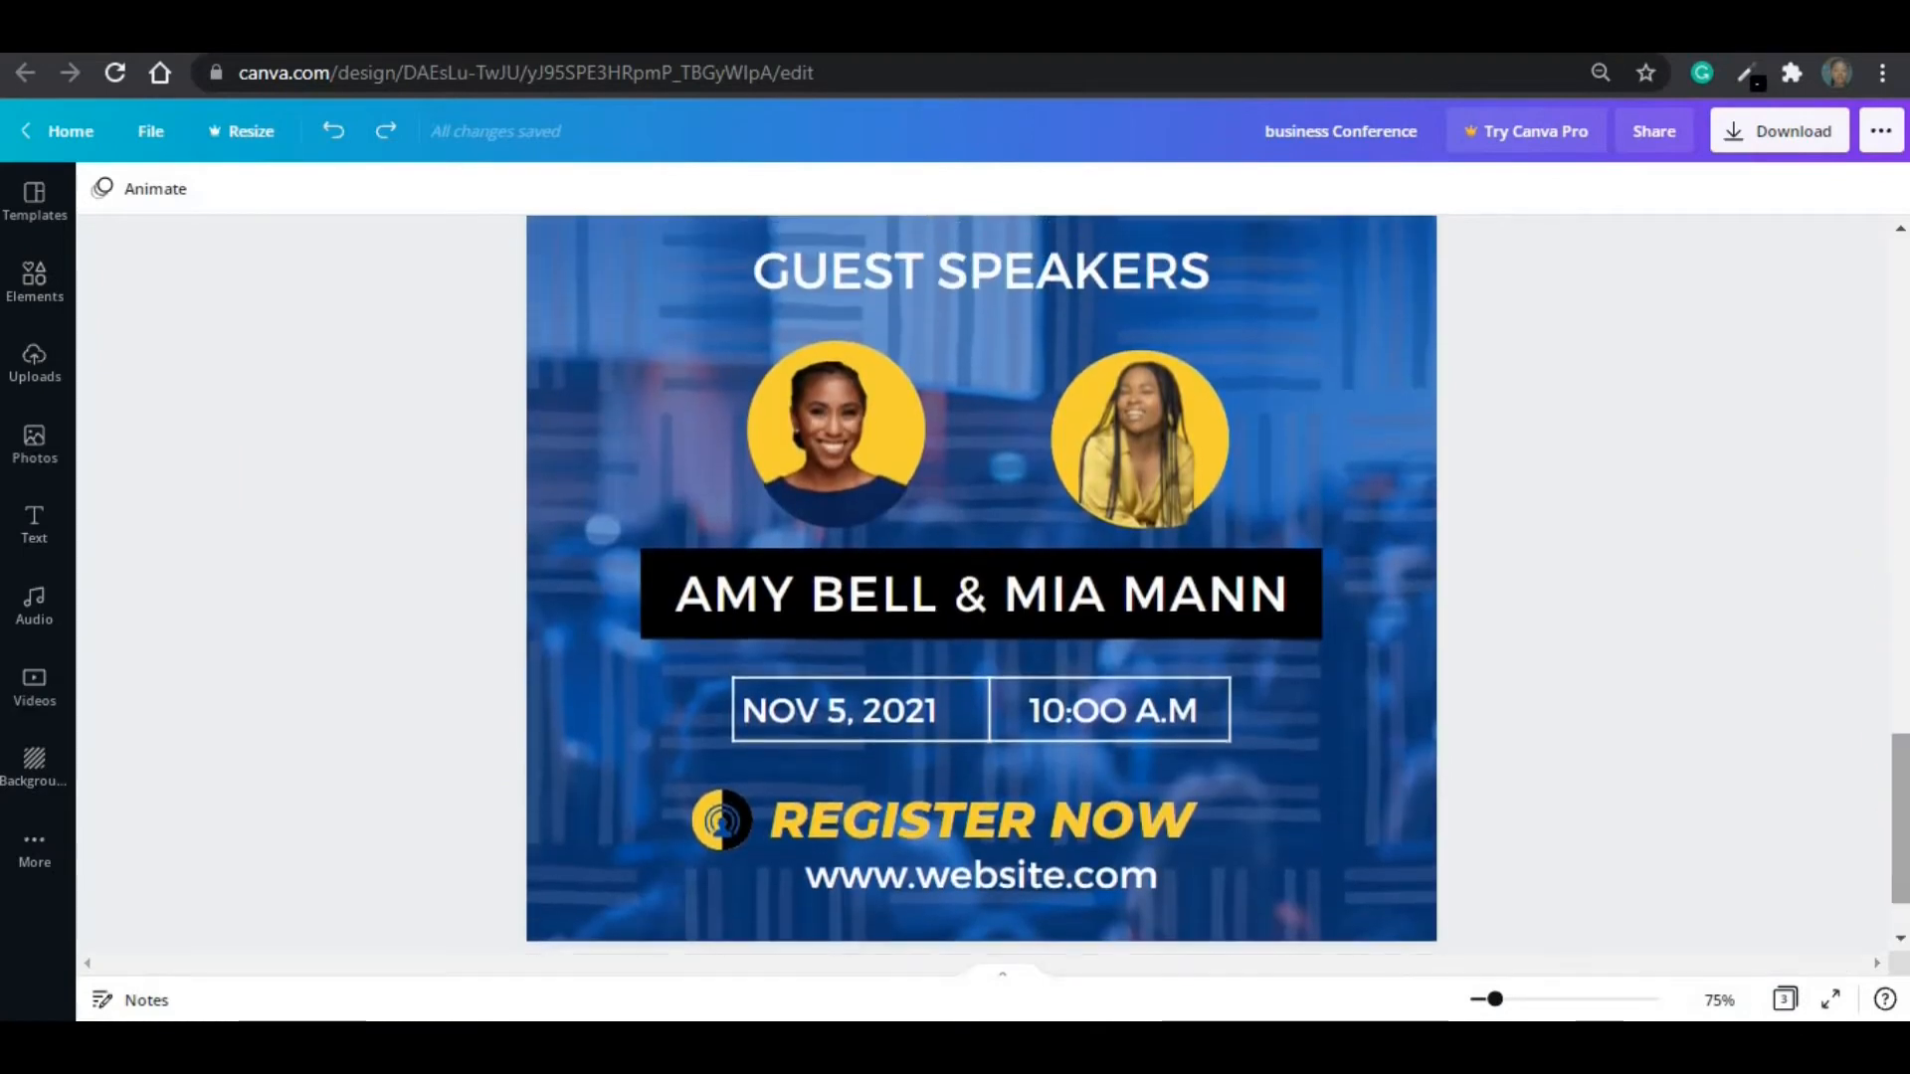
{"action": "key", "text": "ctrl+minus"}
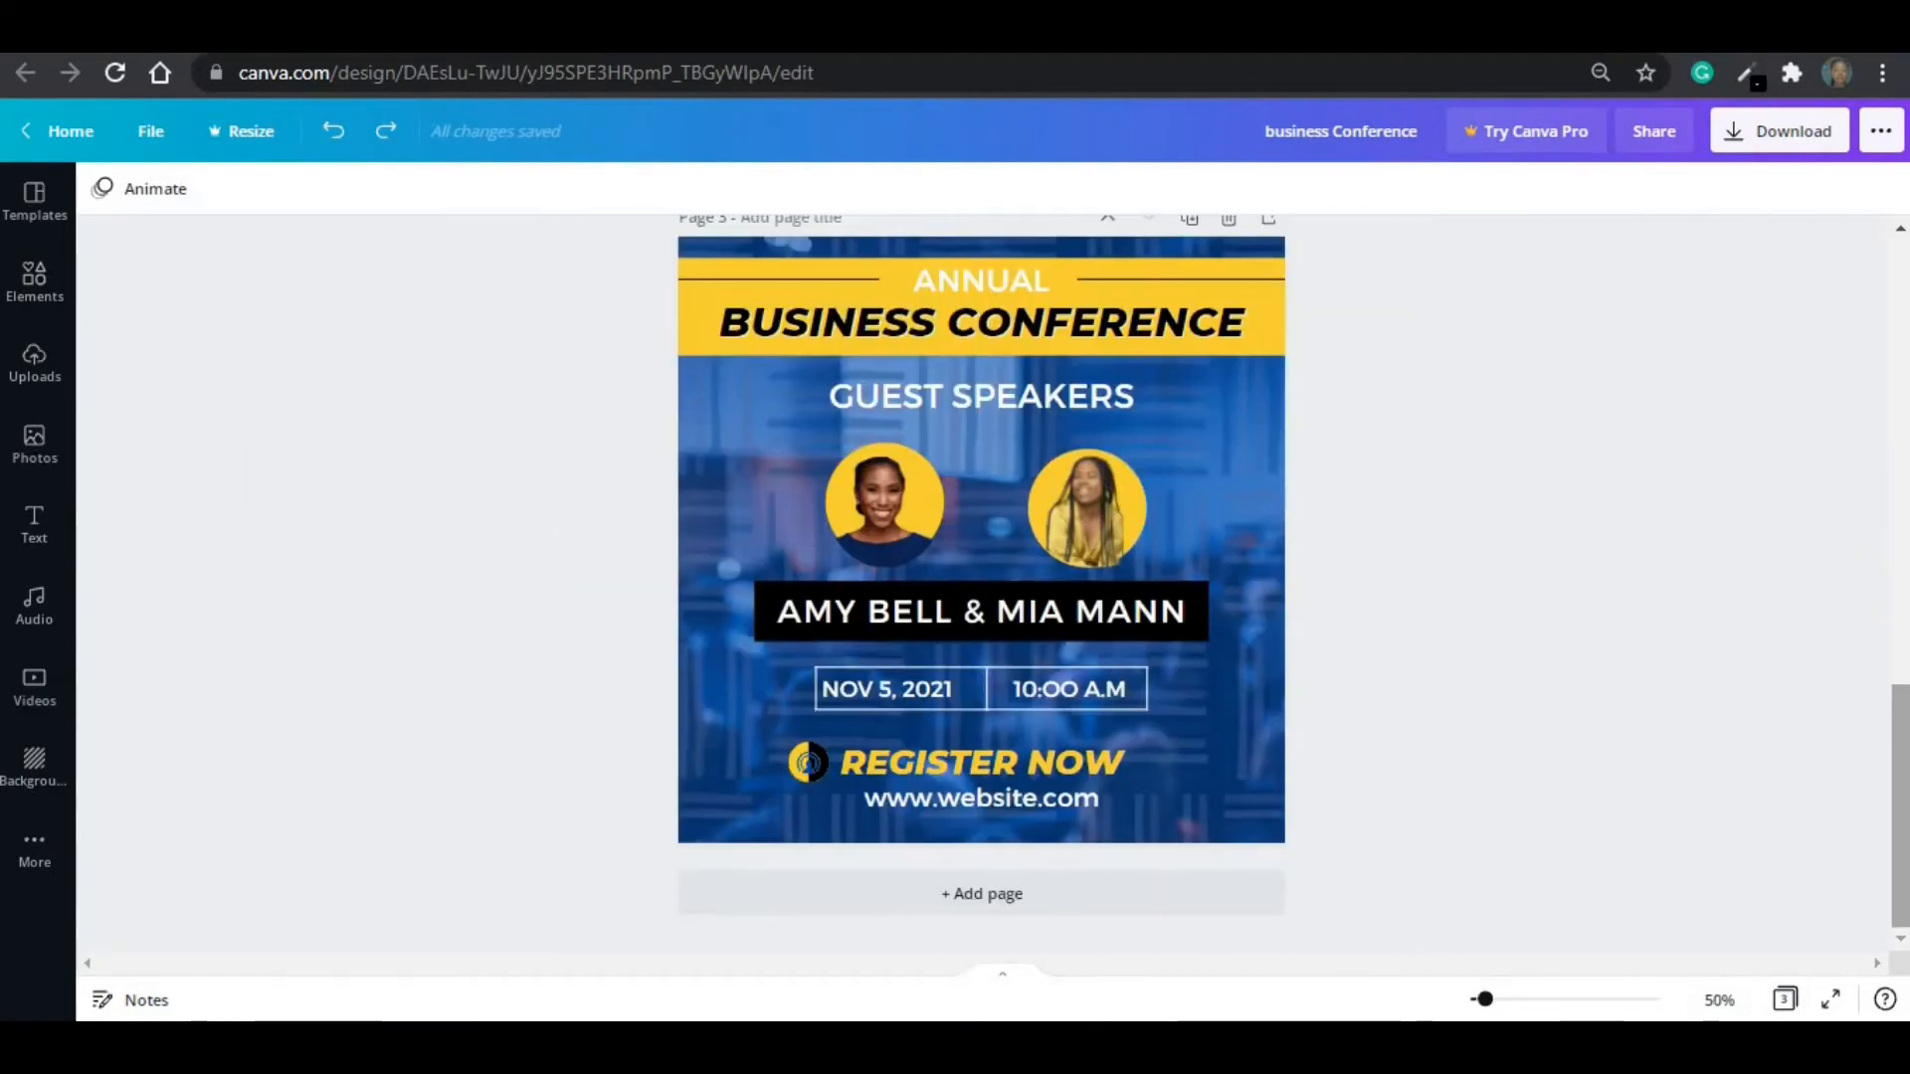
{"action": "left_click_drag", "start_coordinate": [1906, 779], "coordinate": [1907, 773]}
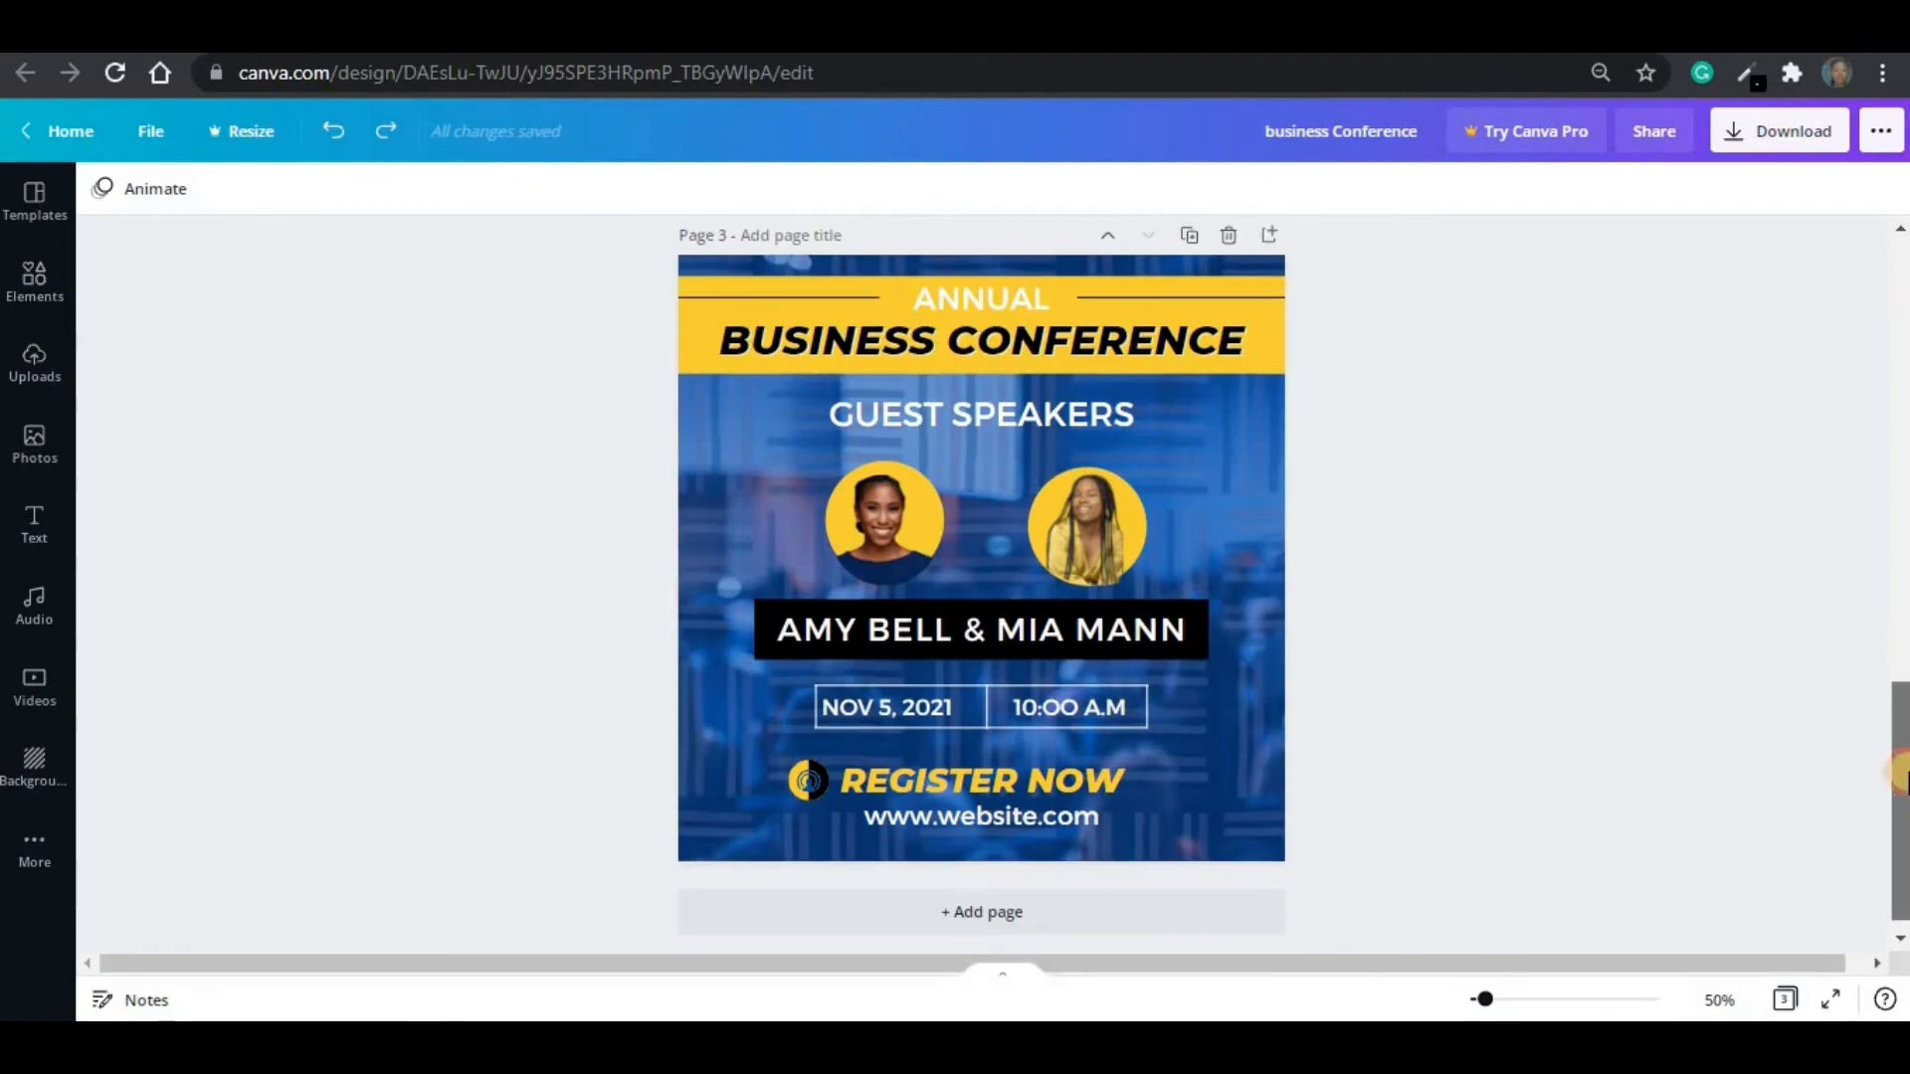